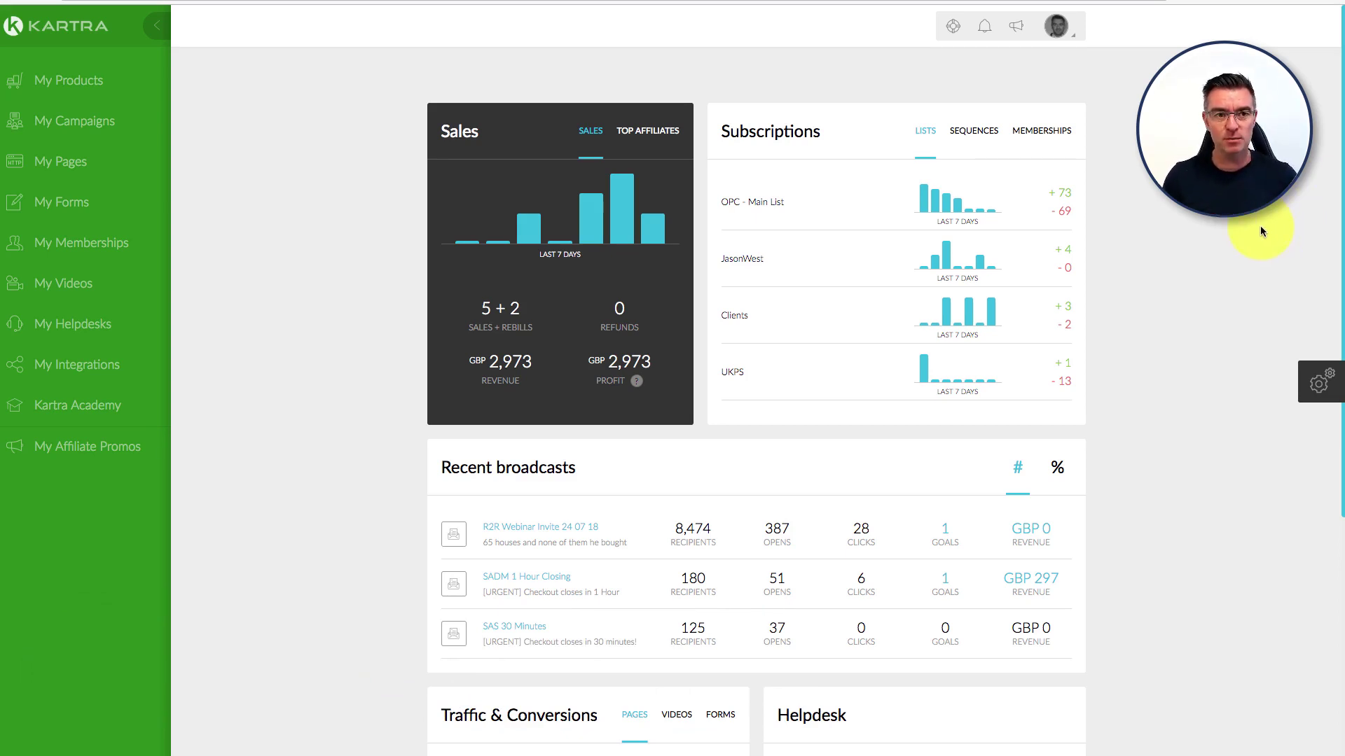
{"action": "left_click", "coordinate": [262, 152]}
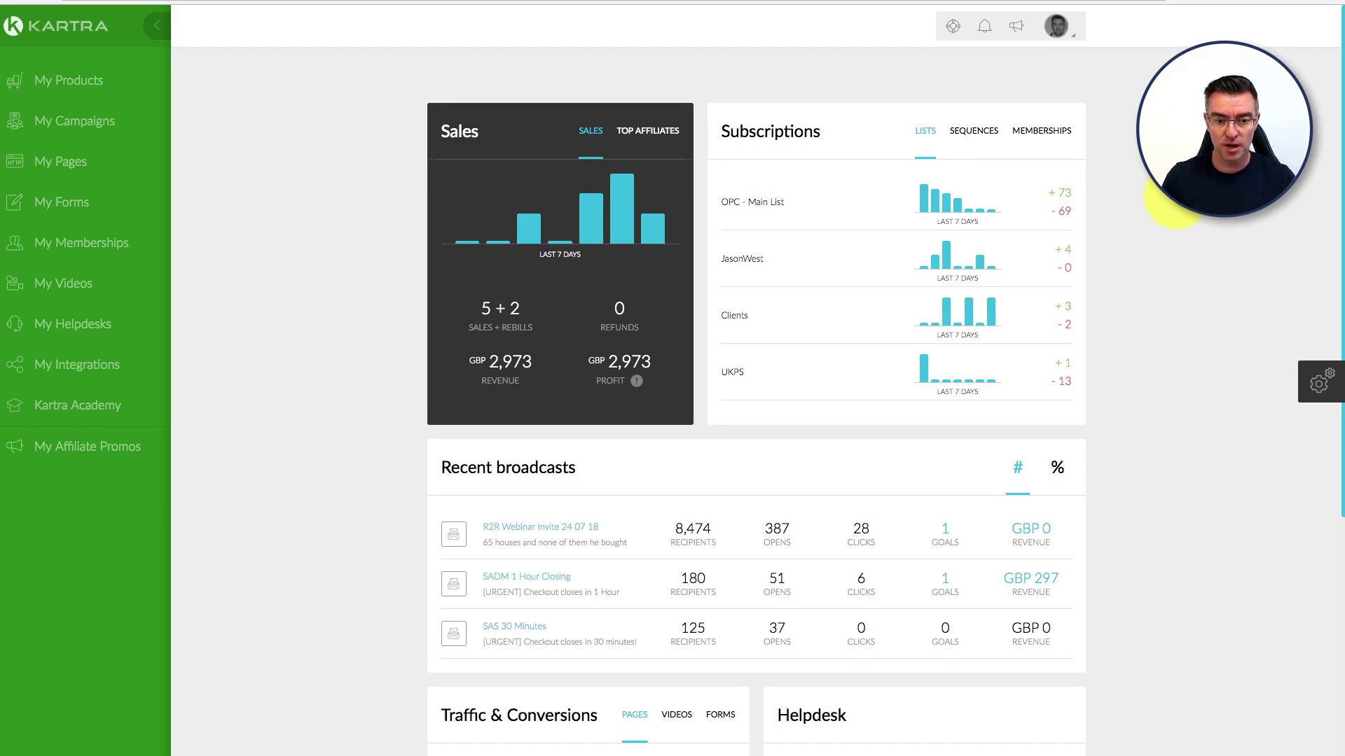
{"action": "scroll", "coordinate": [1177, 203], "scroll_direction": "down", "scroll_amount": 1}
{"action": "scroll", "coordinate": [1176, 203], "scroll_direction": "up", "scroll_amount": 1}
{"action": "left_click", "coordinate": [617, 133]}
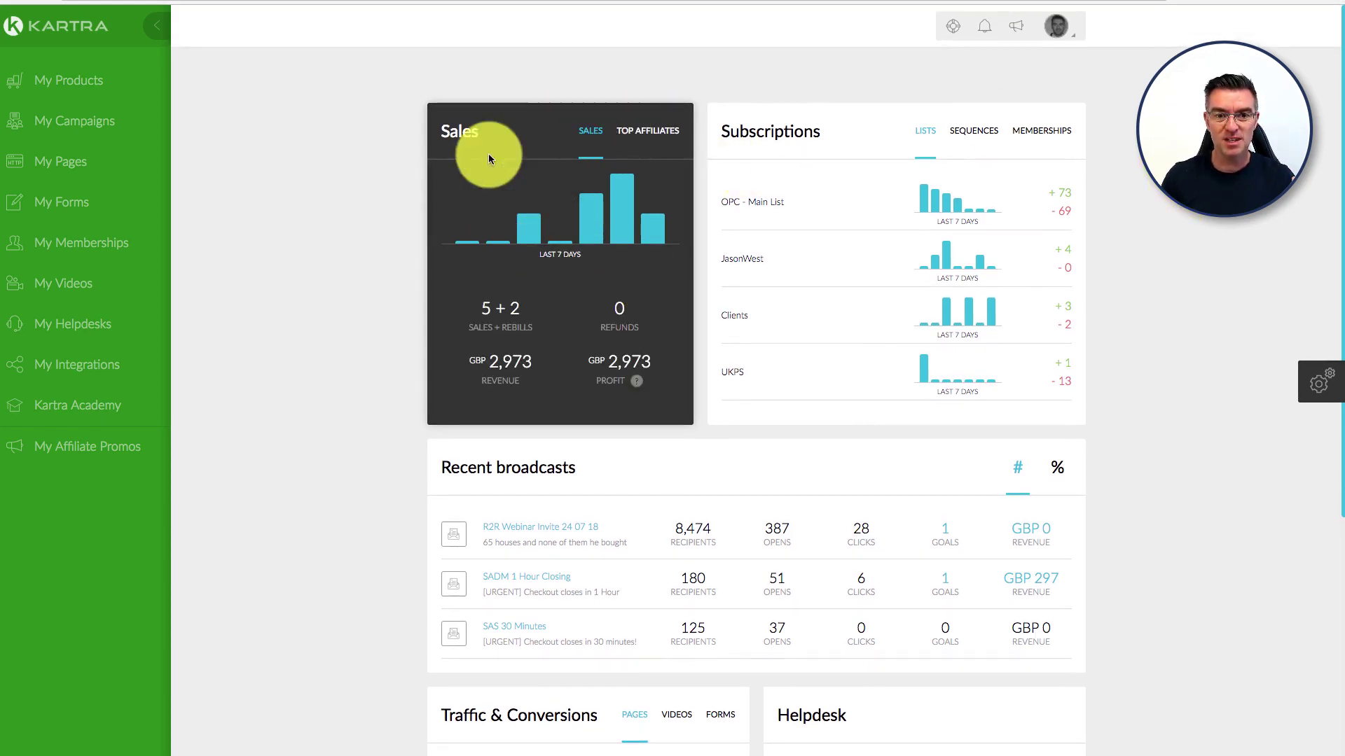
- Show the dashboard's subscription statistics for sequences, followed by memberships
{"action": "mouse_move", "coordinate": [648, 224]}
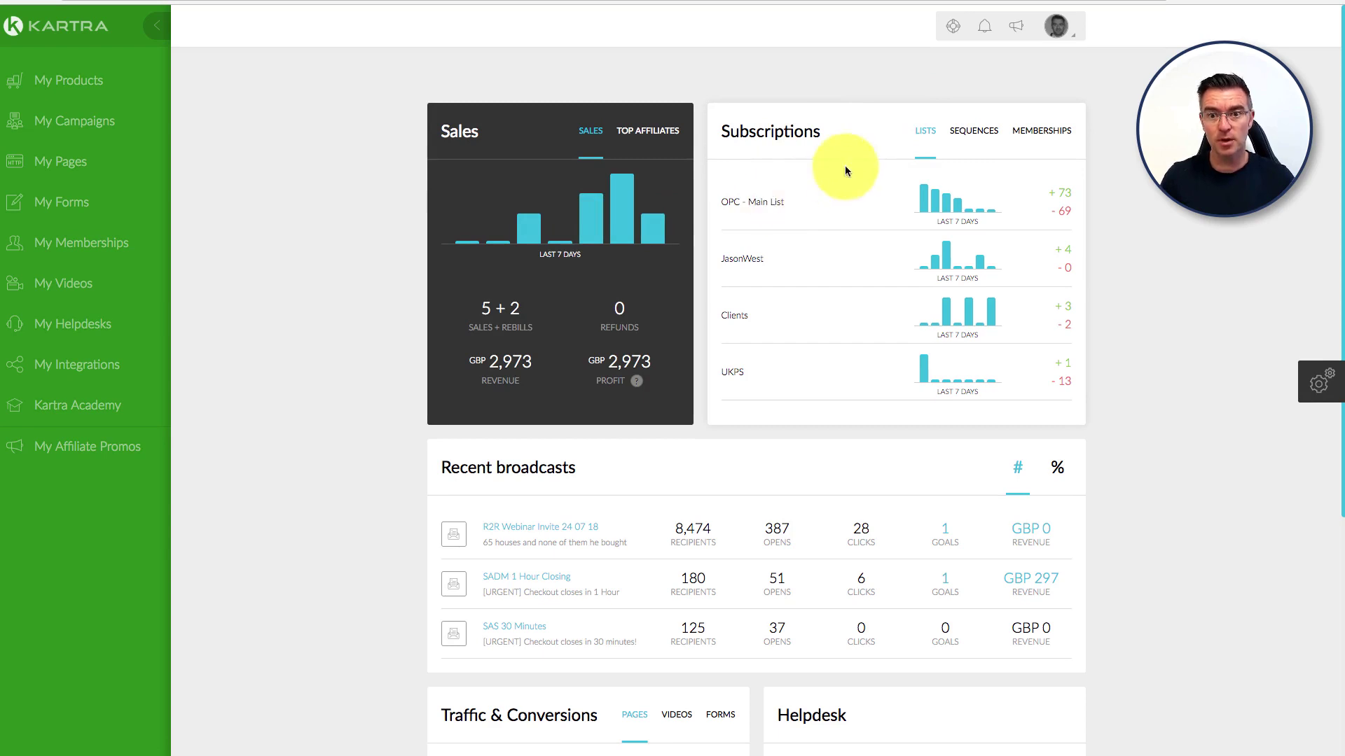
{"action": "left_click", "coordinate": [965, 132]}
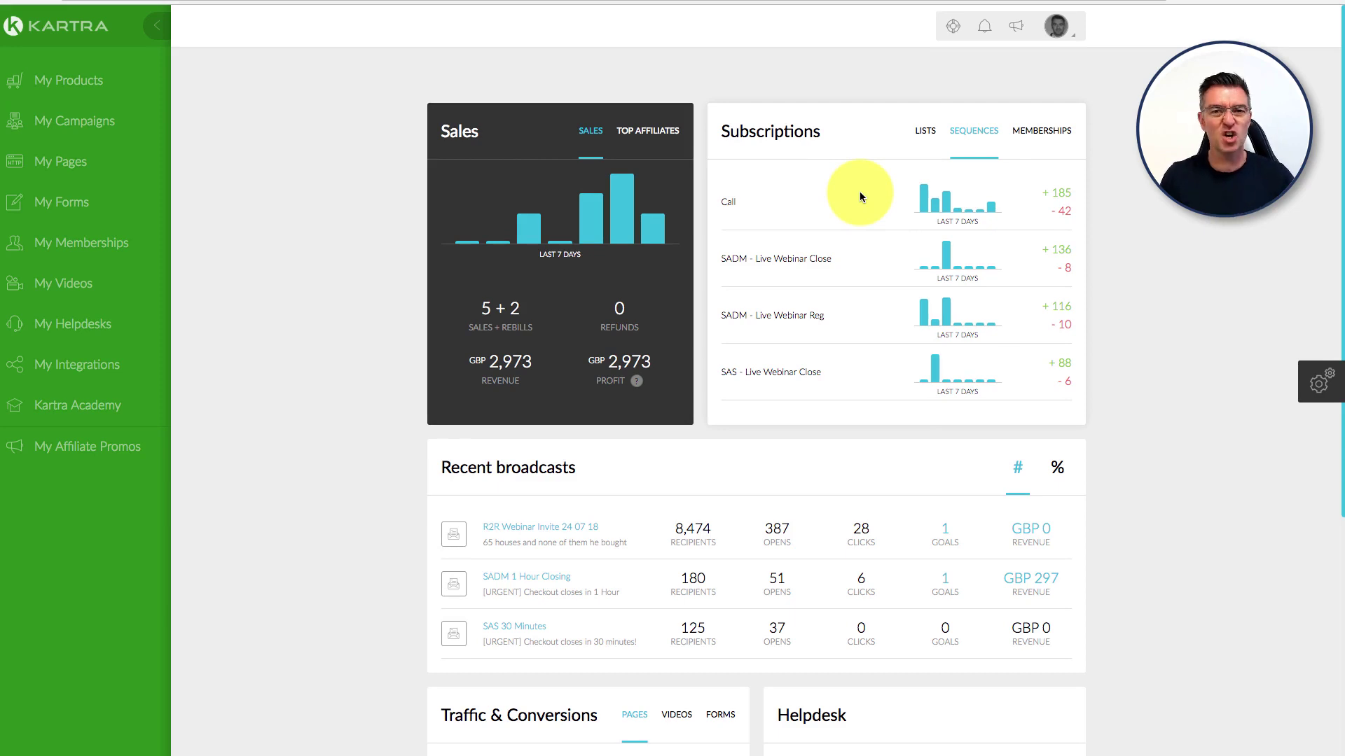
{"action": "left_click", "coordinate": [1036, 134]}
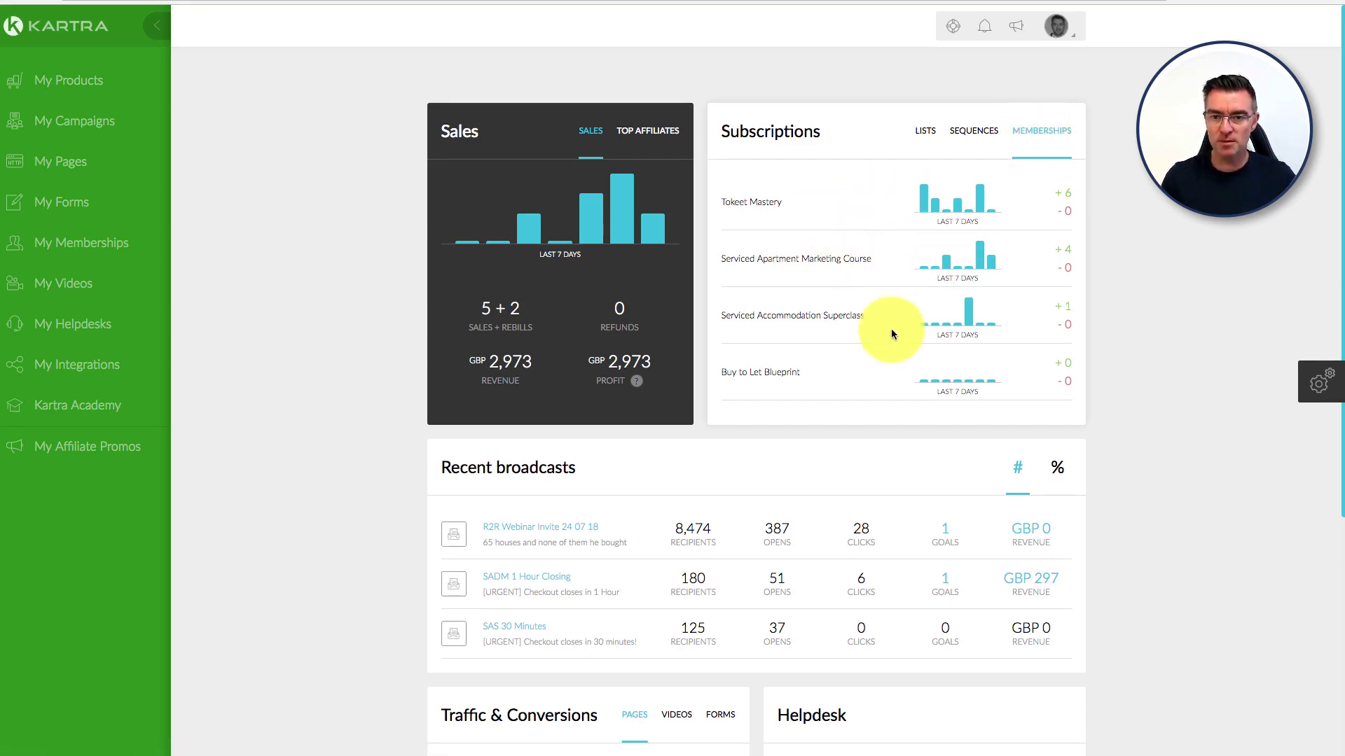
- Review the recent broadcasts, traffic and conversions, and helpdesk sections of the dashboard
{"action": "scroll", "coordinate": [894, 329], "scroll_direction": "down", "scroll_amount": 2}
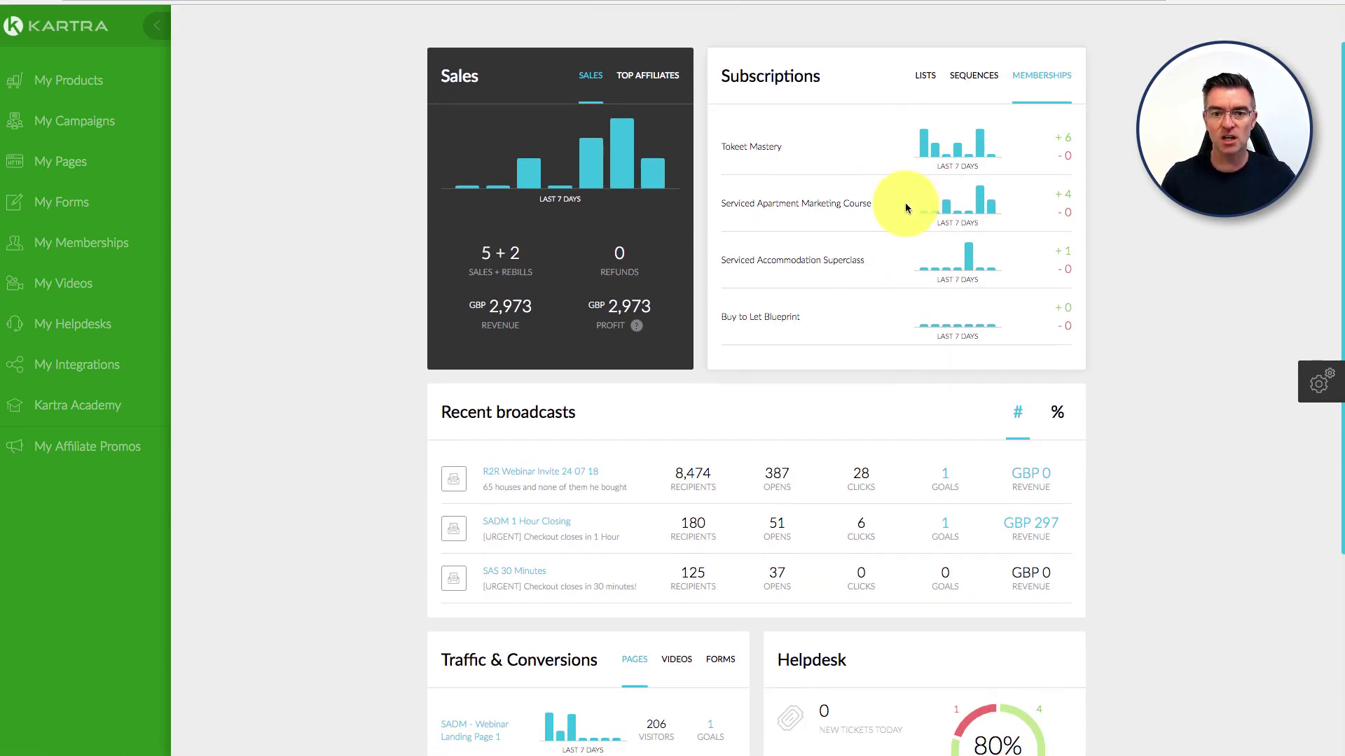
{"action": "scroll", "coordinate": [905, 208], "scroll_direction": "down", "scroll_amount": 3}
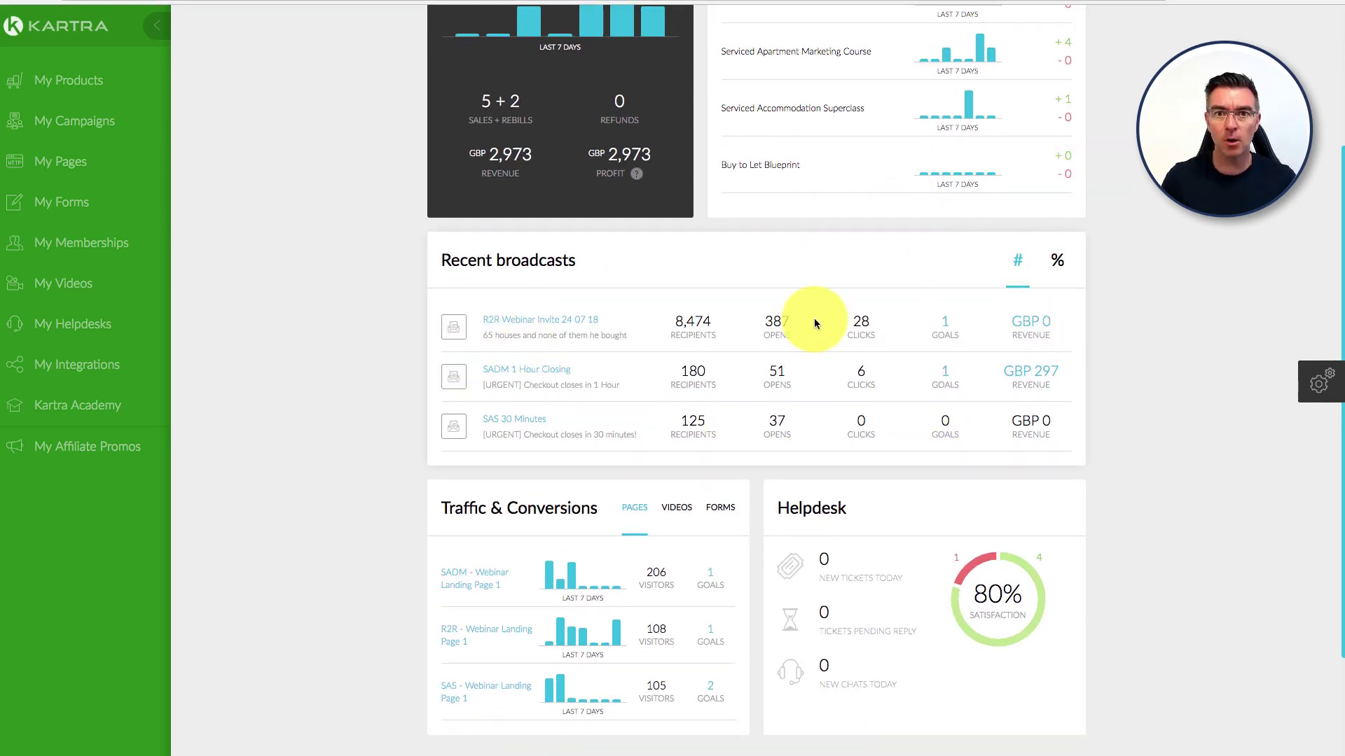
{"action": "scroll", "coordinate": [813, 322], "scroll_direction": "down", "scroll_amount": 3}
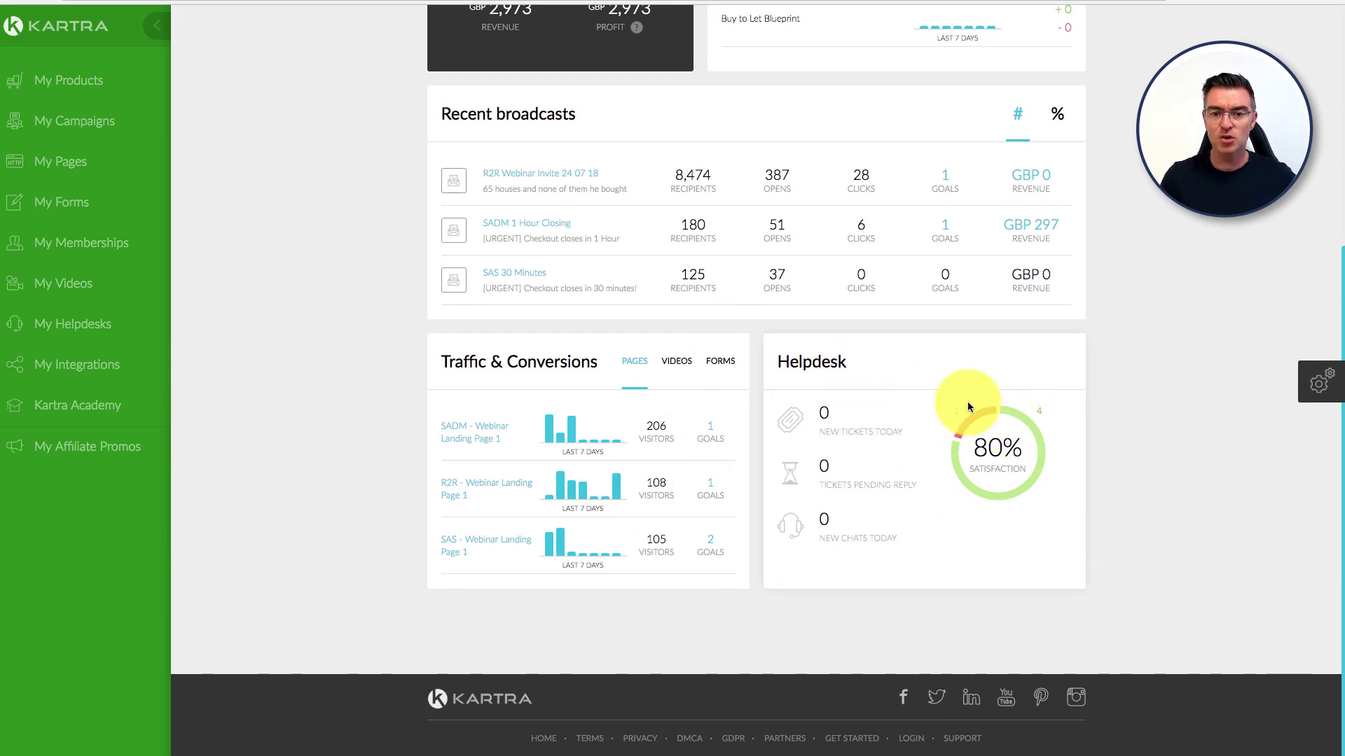
{"action": "scroll", "coordinate": [840, 423], "scroll_direction": "up", "scroll_amount": 2}
{"action": "scroll", "coordinate": [840, 422], "scroll_direction": "up", "scroll_amount": 4}
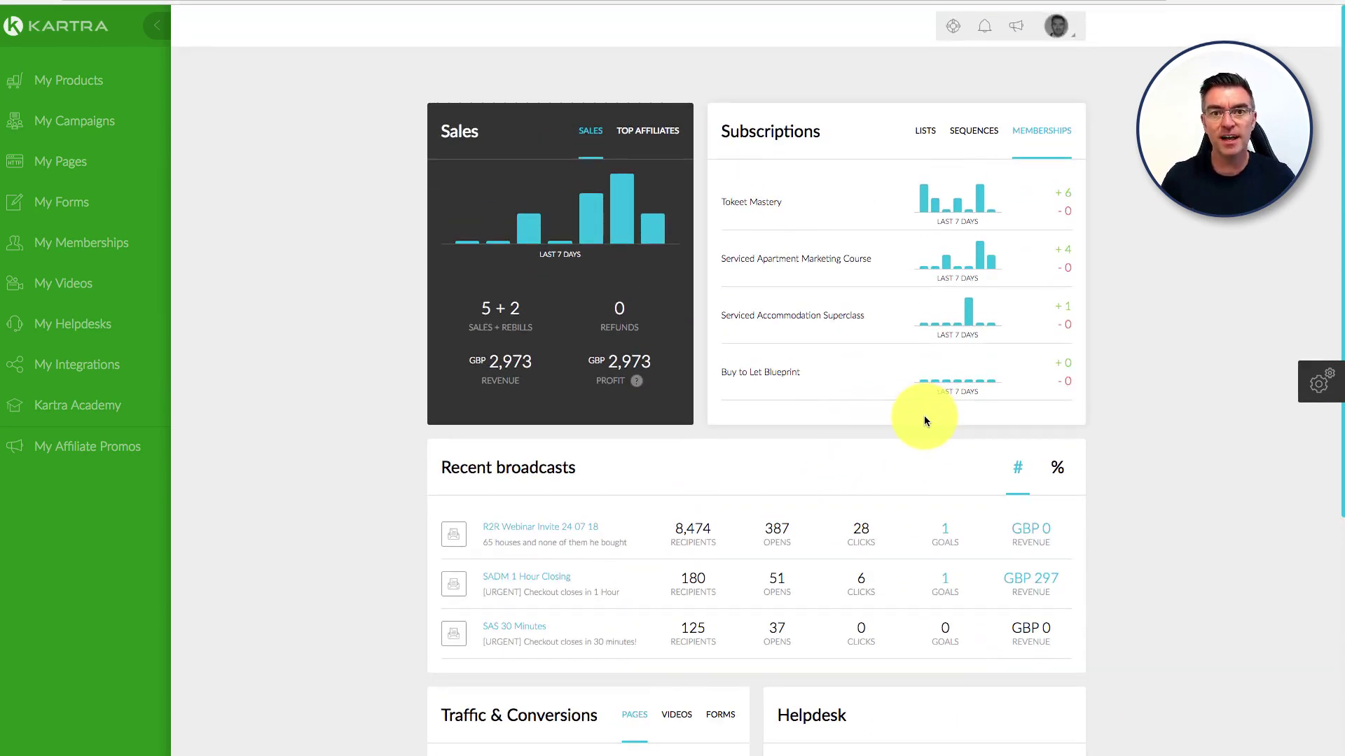
- Open the Kartra Wiki to look over its help topics and support contact option, and close it
{"action": "left_click", "coordinate": [955, 29]}
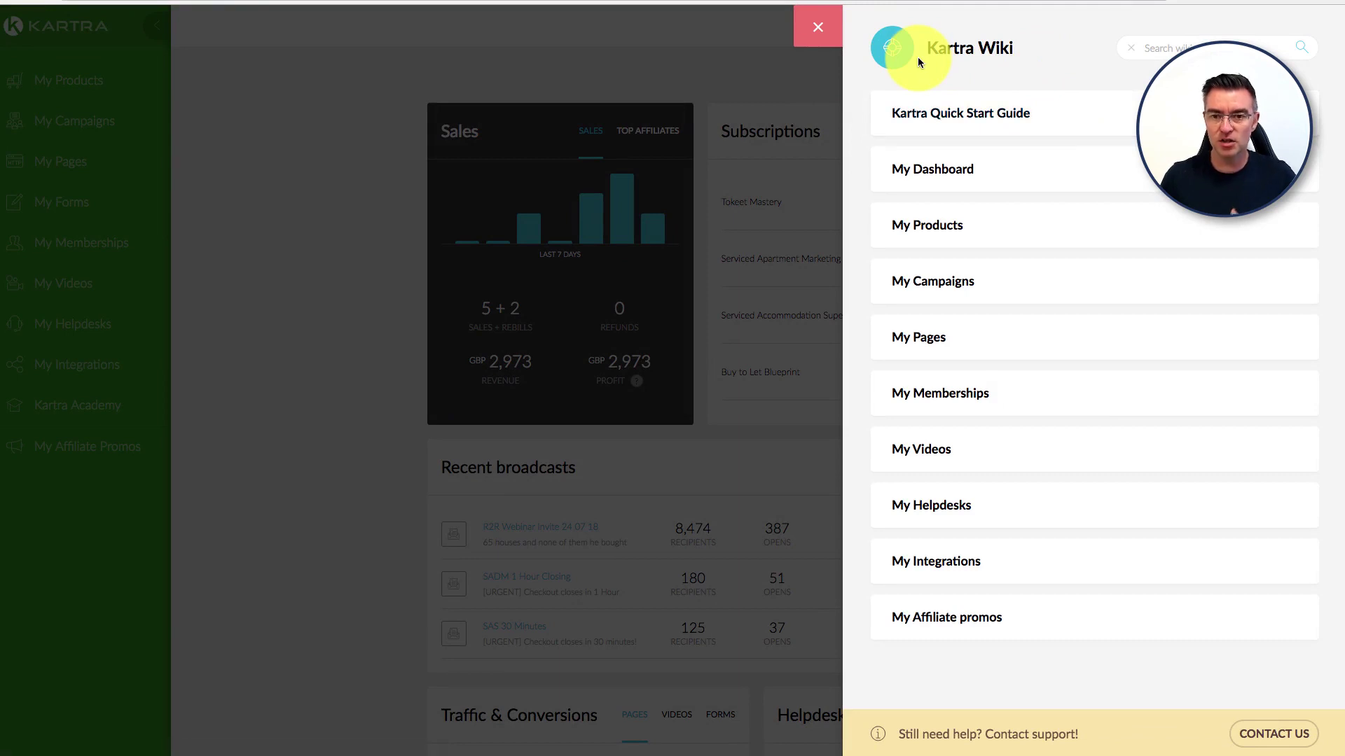
{"action": "left_click", "coordinate": [1020, 112]}
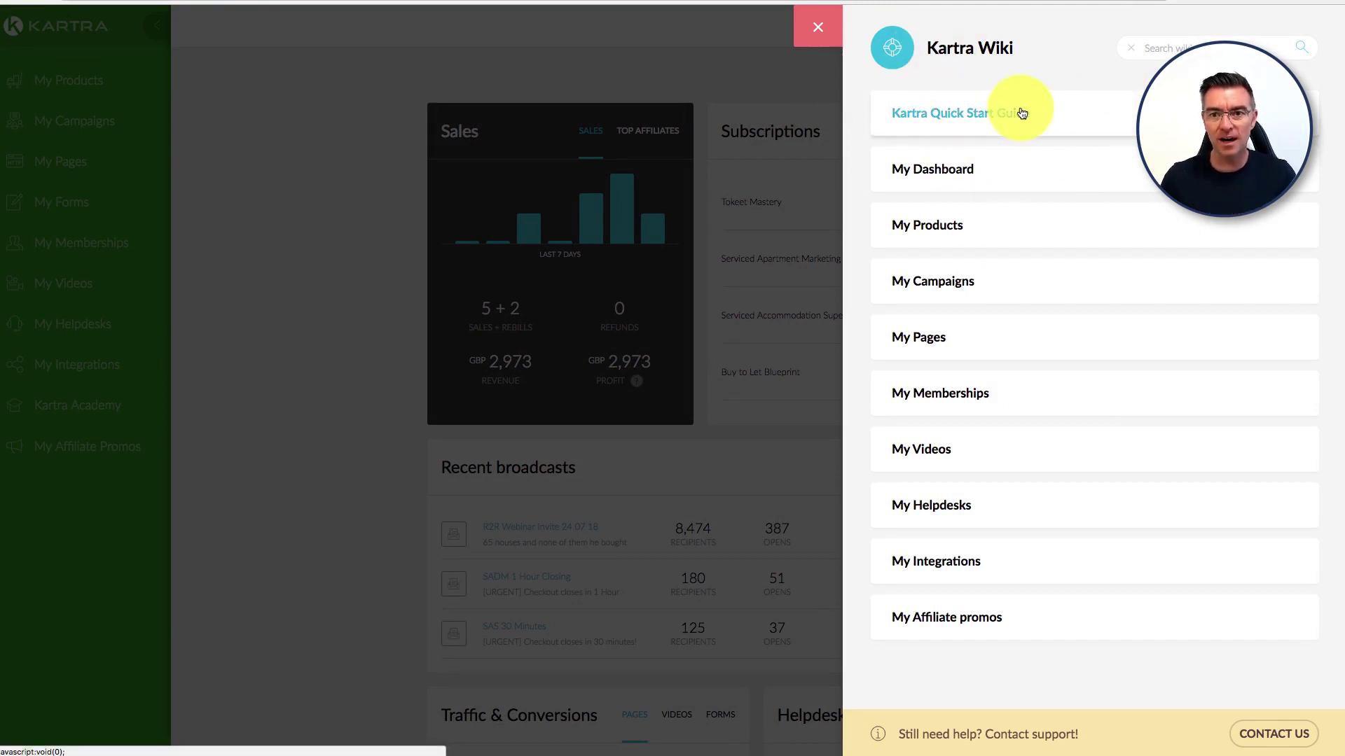
{"action": "left_click", "coordinate": [923, 343]}
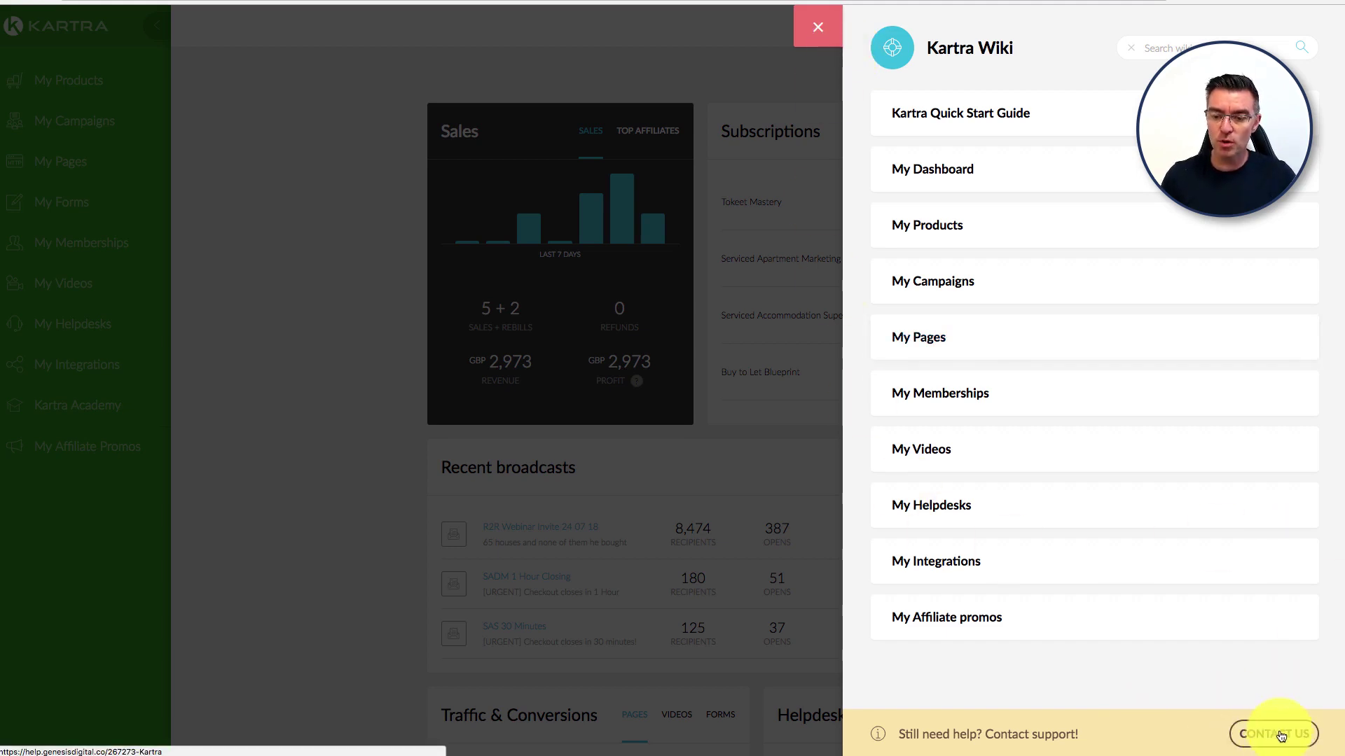
{"action": "left_click", "coordinate": [818, 26]}
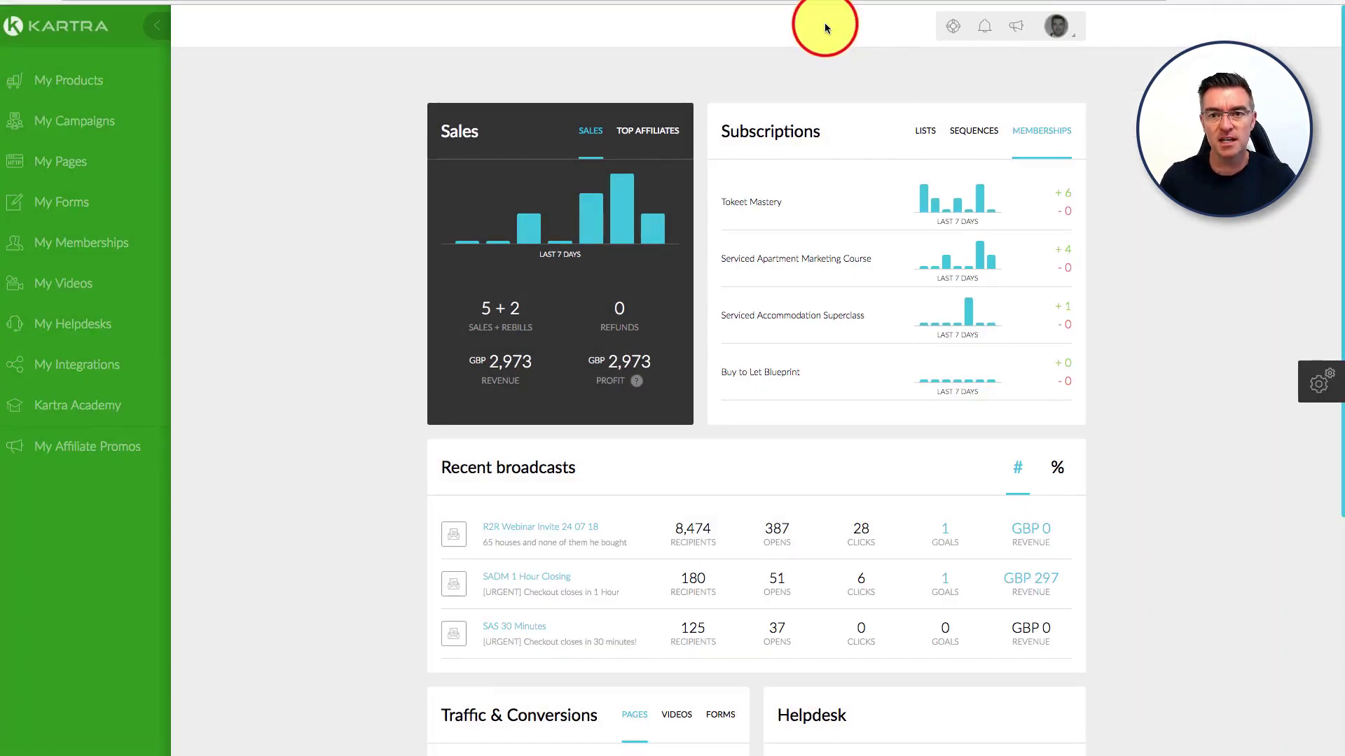
- View the account alerts and the Kartra news page
{"action": "left_click", "coordinate": [983, 32]}
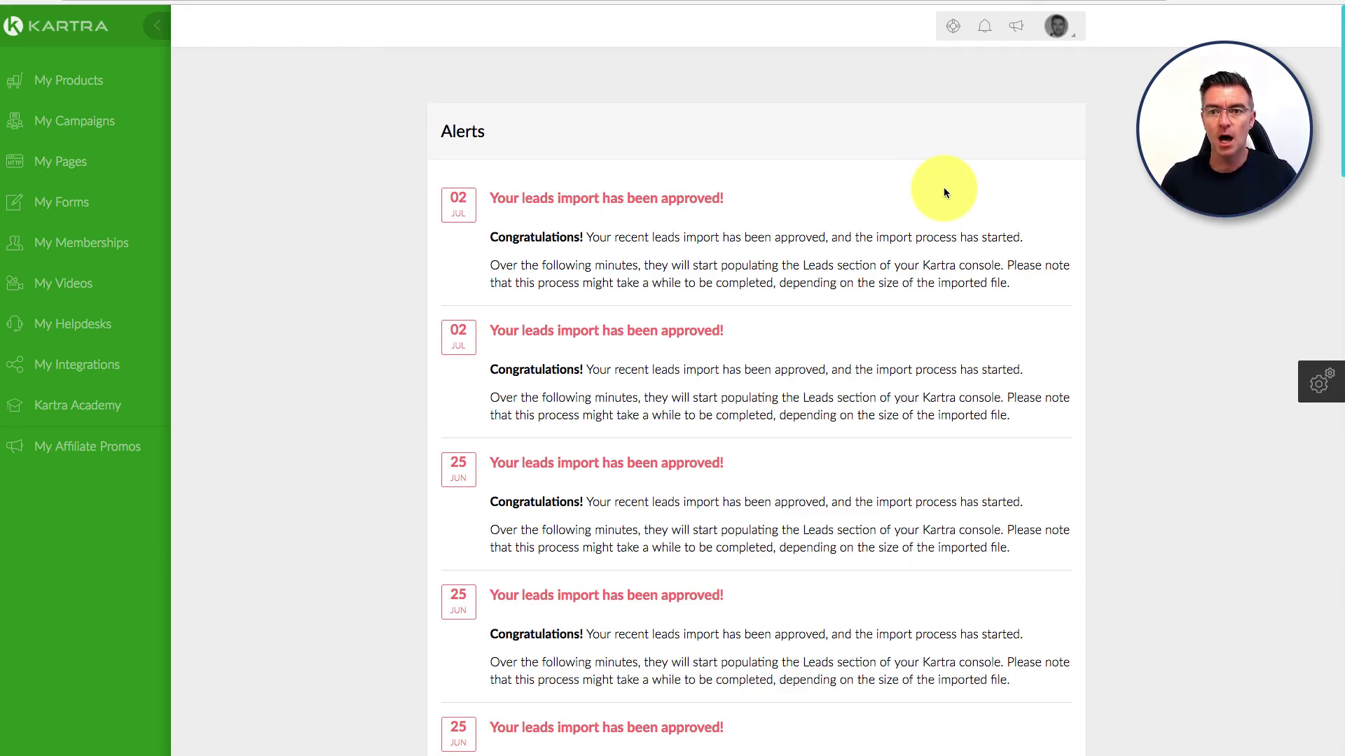
{"action": "left_click", "coordinate": [1018, 31]}
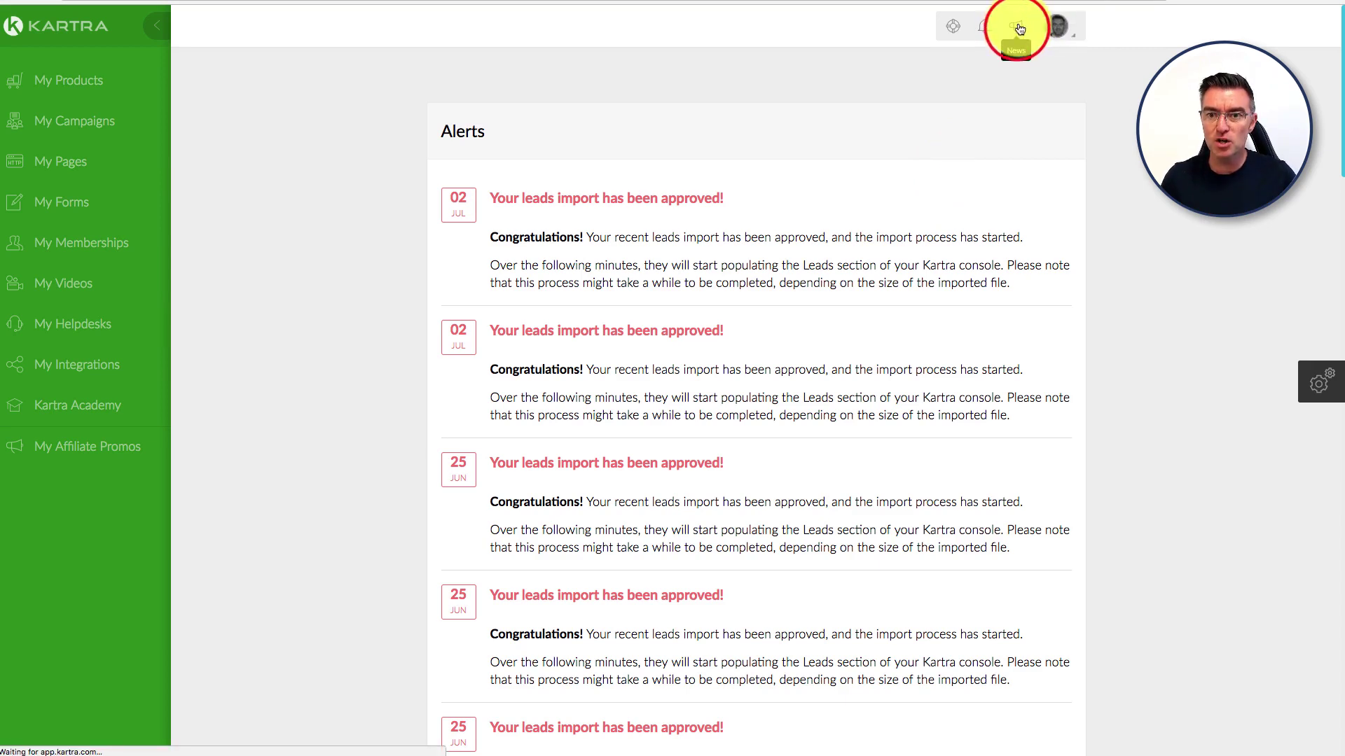
{"action": "left_click", "coordinate": [1019, 27]}
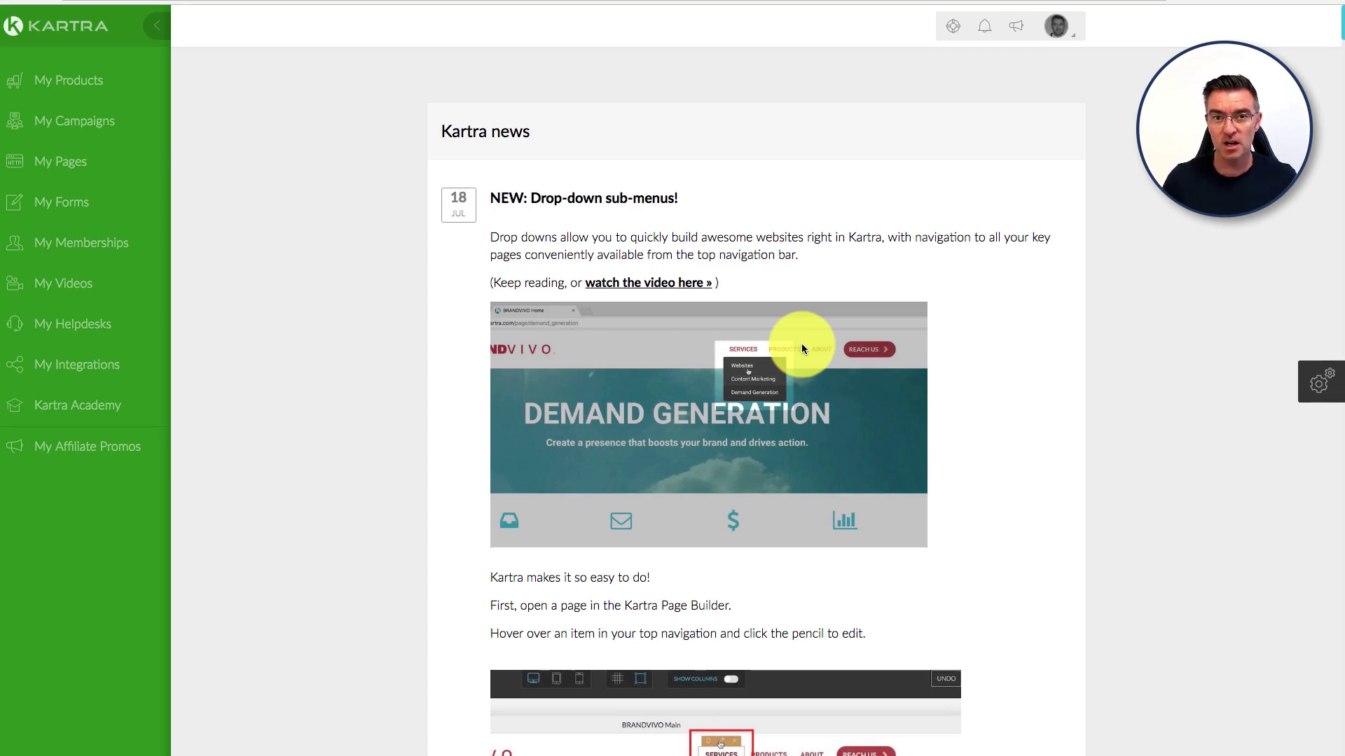
- Look over the account options and open the GDPR settings
{"action": "left_click", "coordinate": [1070, 31]}
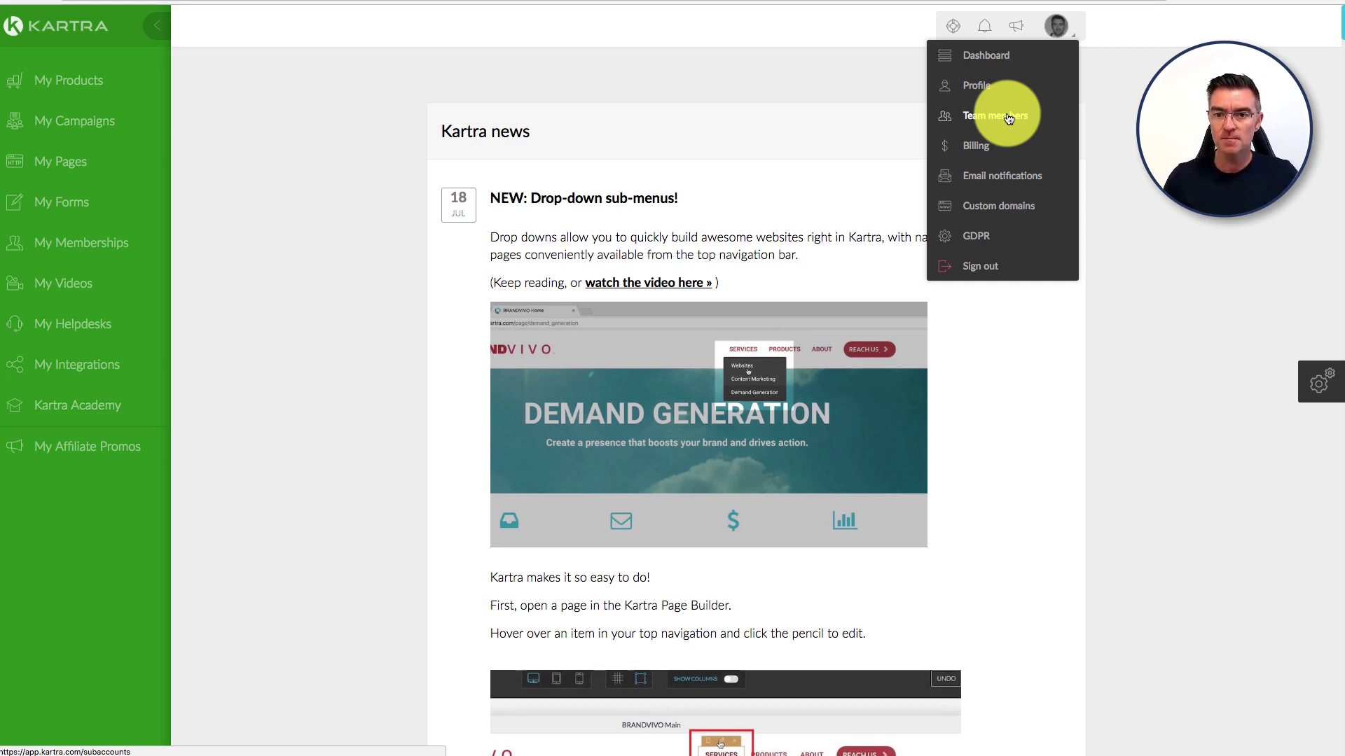
{"action": "left_click", "coordinate": [968, 236]}
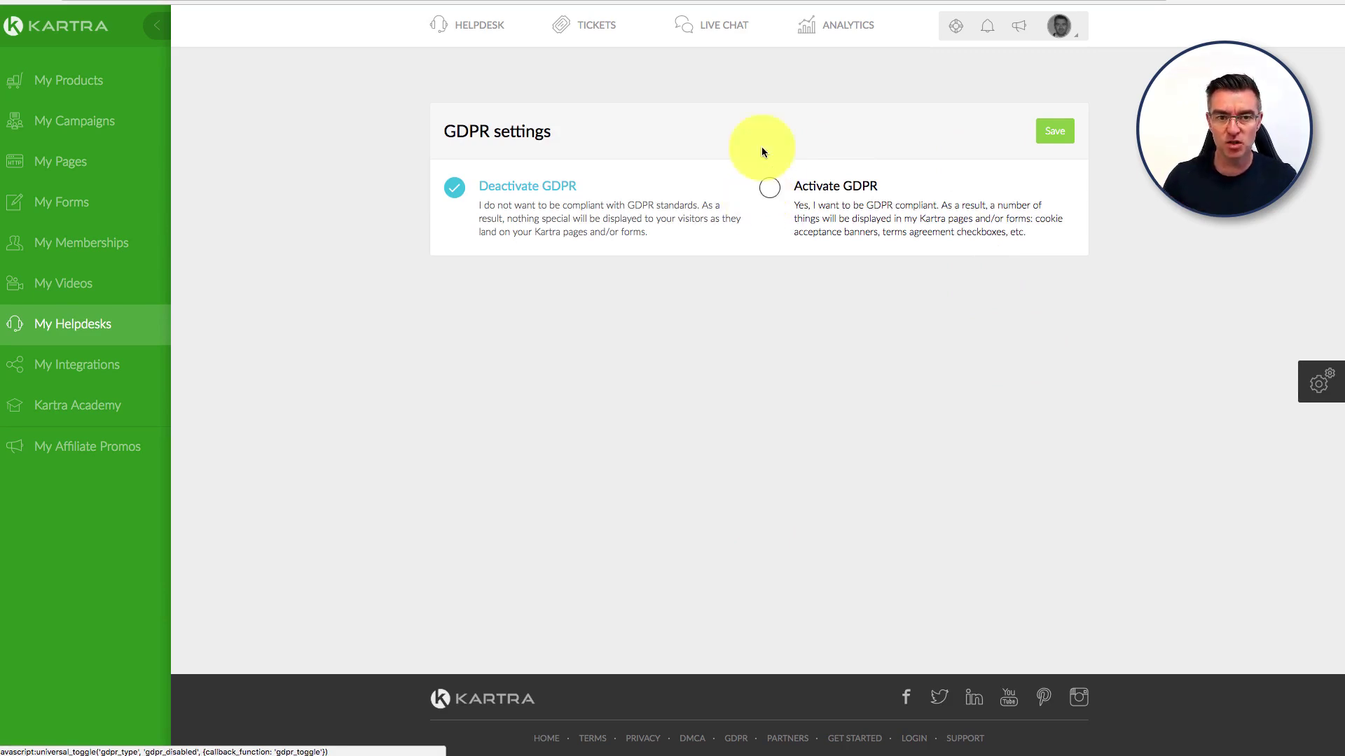
- Open My Products and browse further through the row of product thumbnails
{"action": "left_click", "coordinate": [87, 82]}
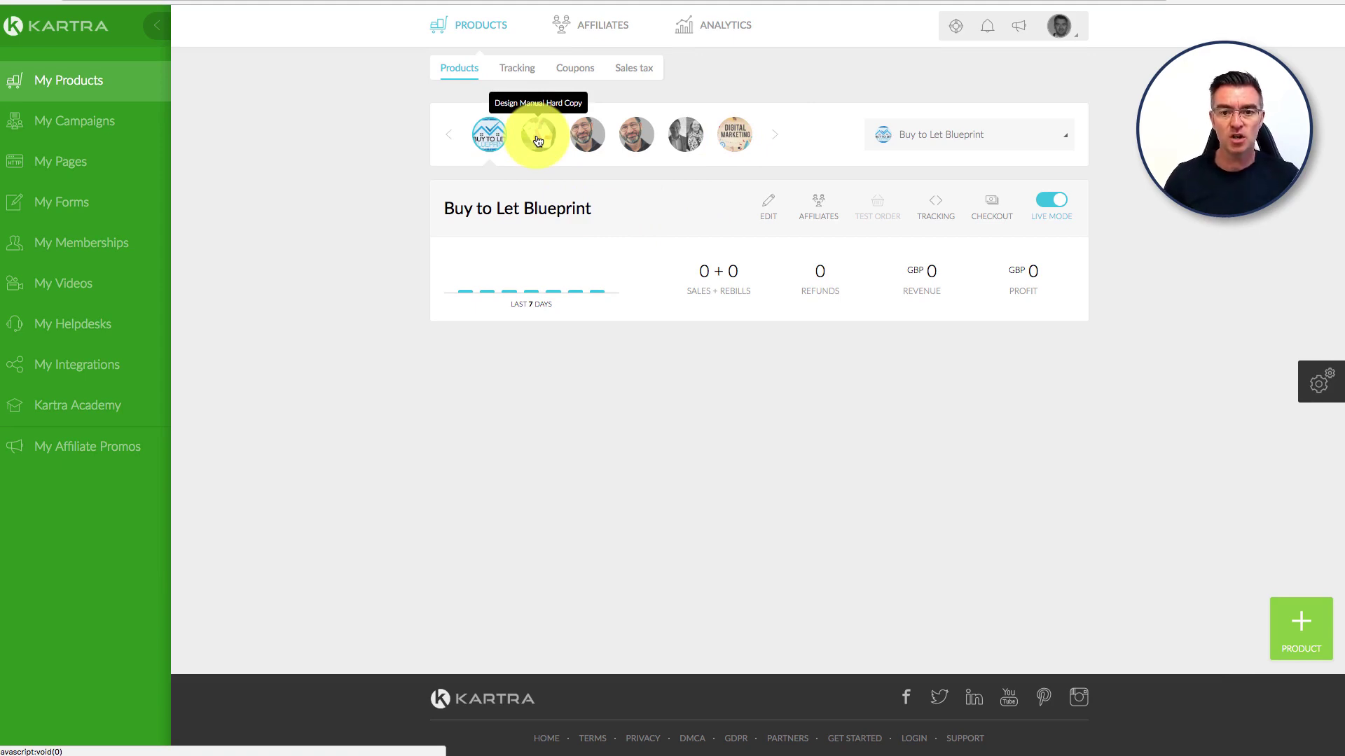
{"action": "left_click", "coordinate": [776, 134]}
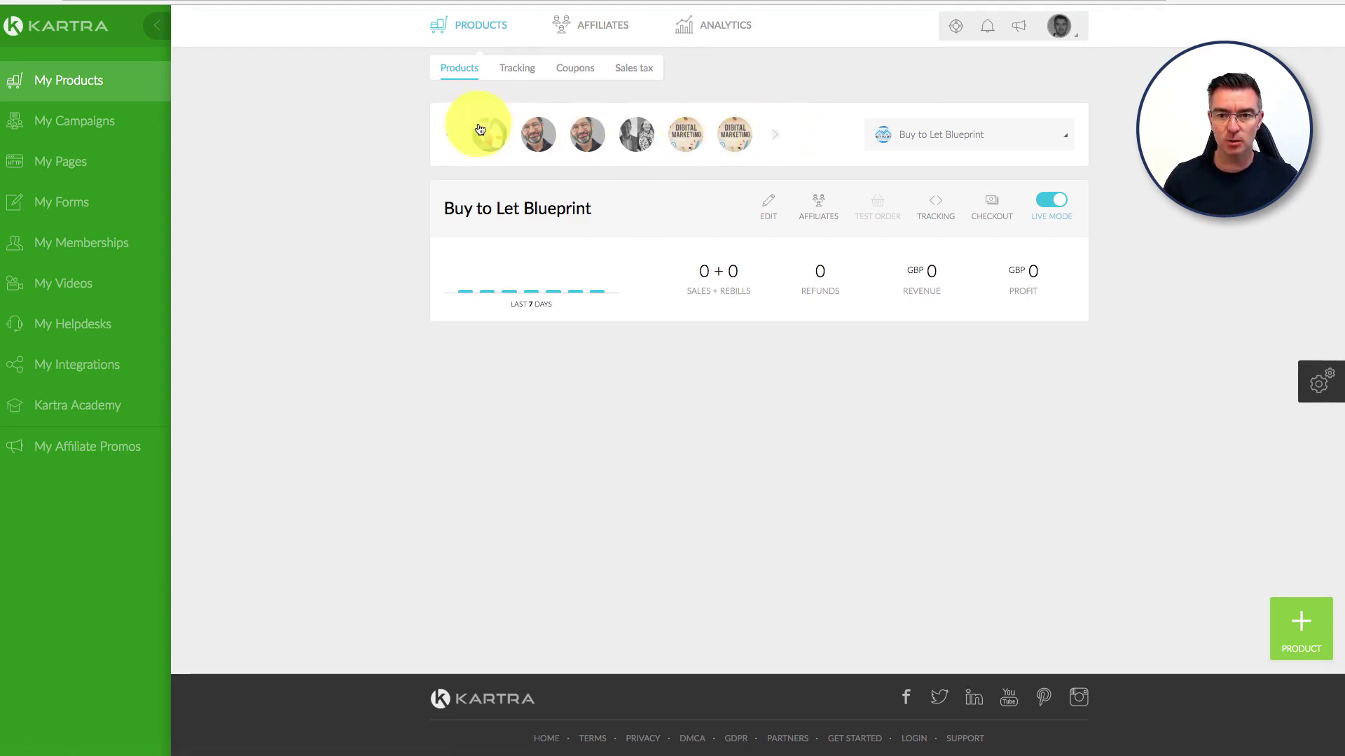
{"action": "left_click", "coordinate": [695, 532]}
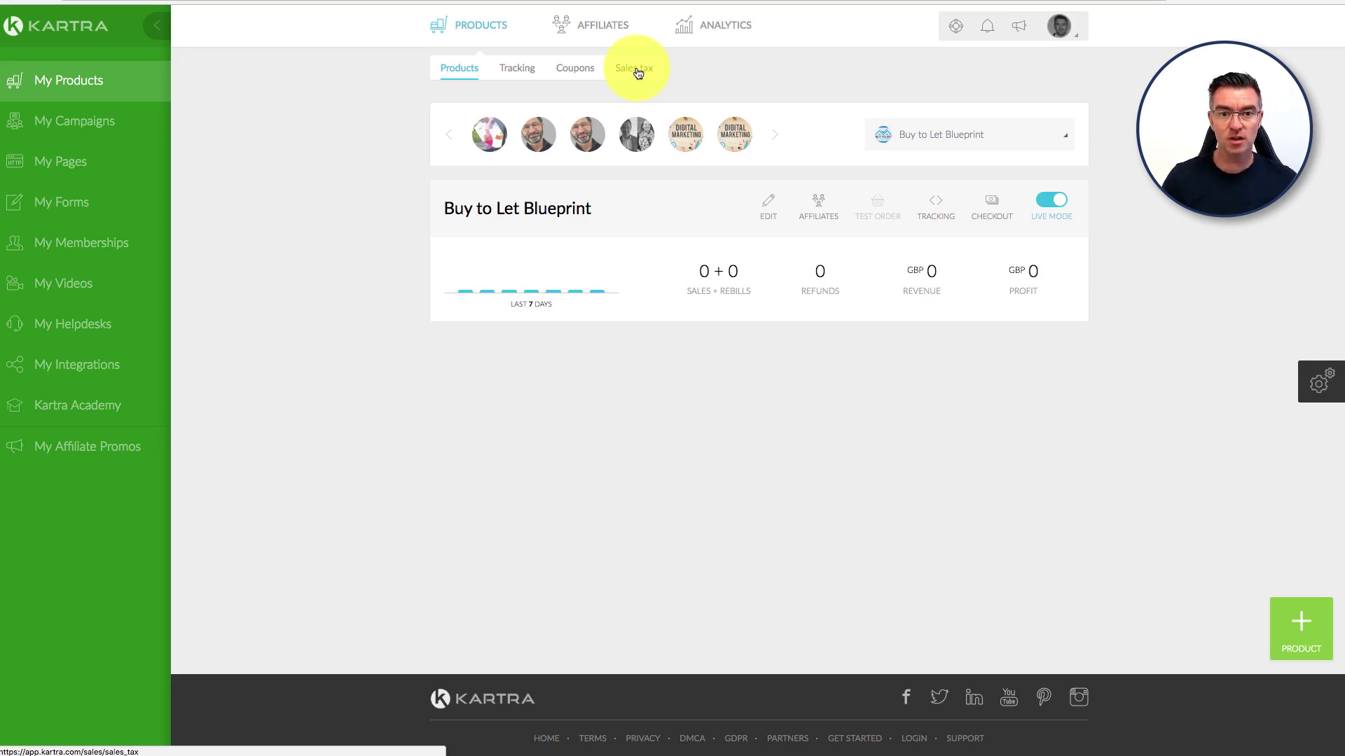
{"action": "left_click", "coordinate": [720, 83]}
- Examine the product affiliates list and the affiliate payment history
{"action": "mouse_move", "coordinate": [579, 35]}
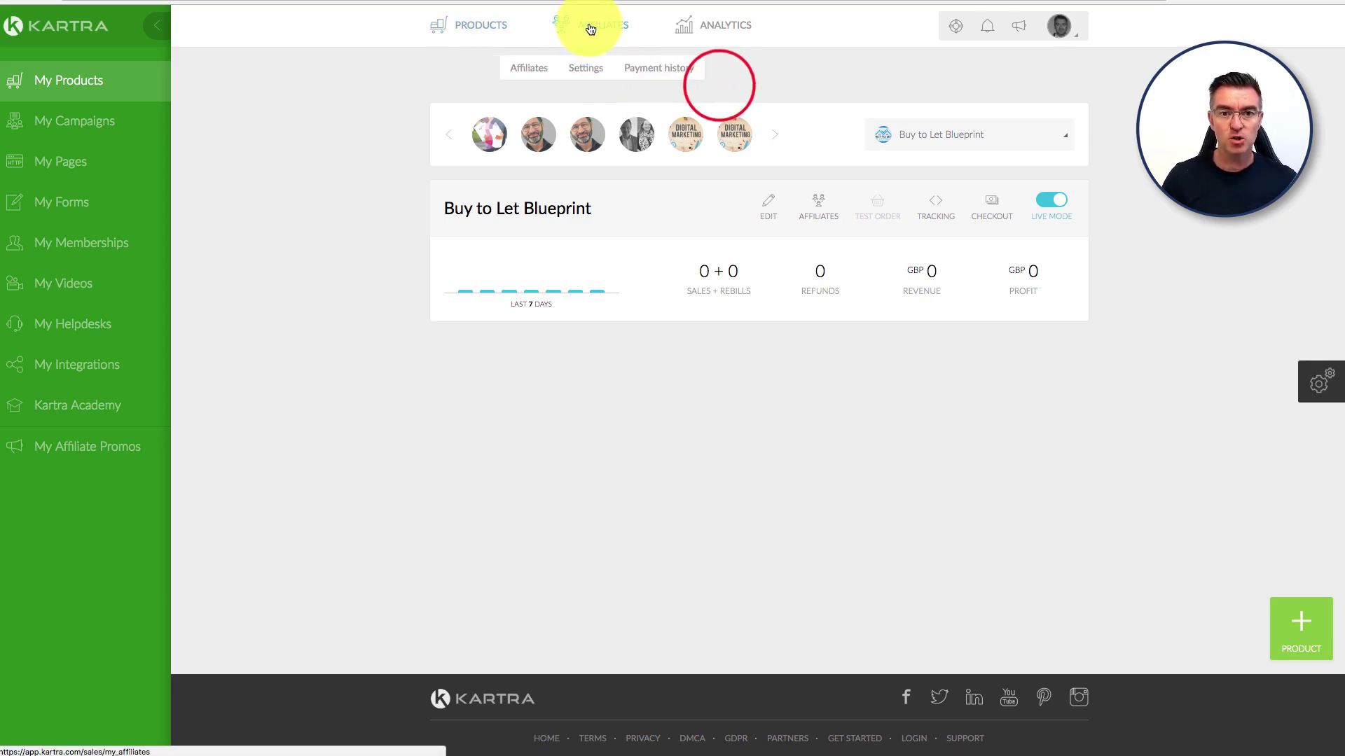
{"action": "left_click", "coordinate": [591, 28]}
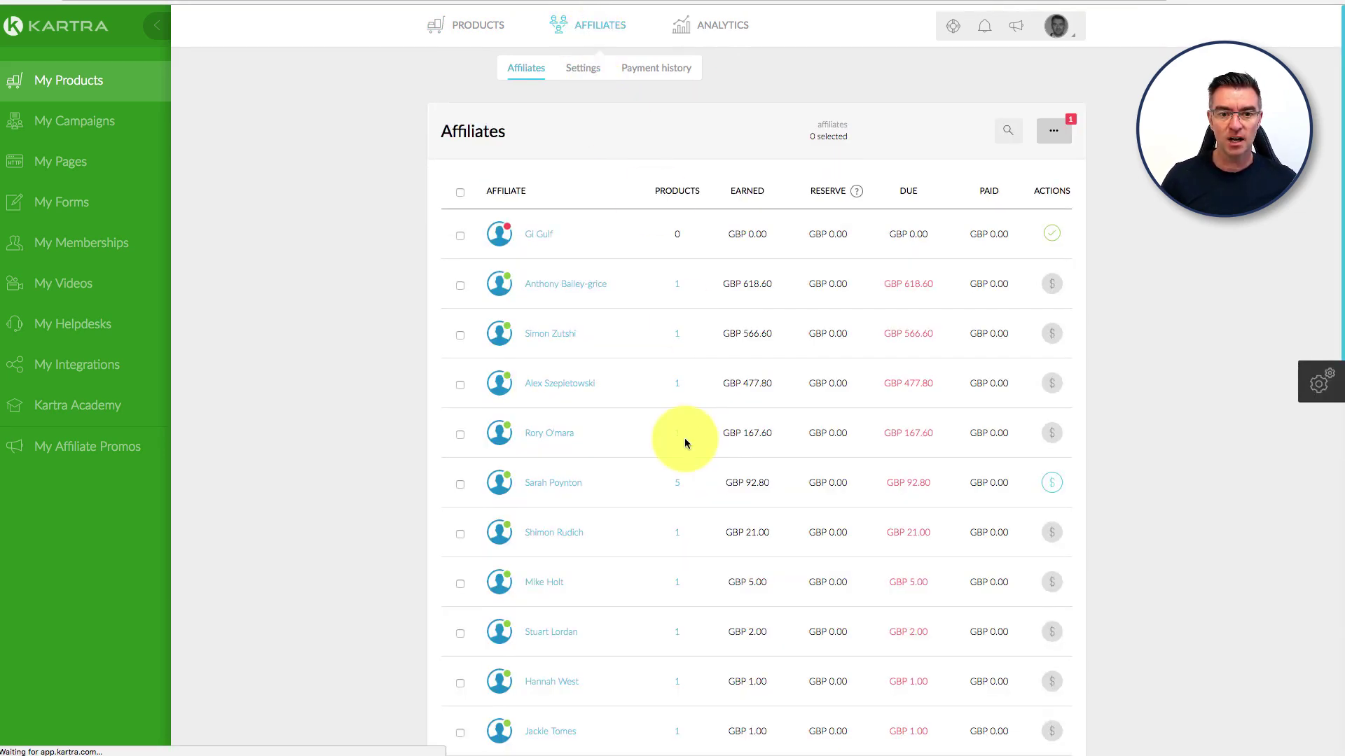
{"action": "scroll", "coordinate": [683, 438], "scroll_direction": "down", "scroll_amount": 2}
{"action": "scroll", "coordinate": [631, 280], "scroll_direction": "up", "scroll_amount": 2}
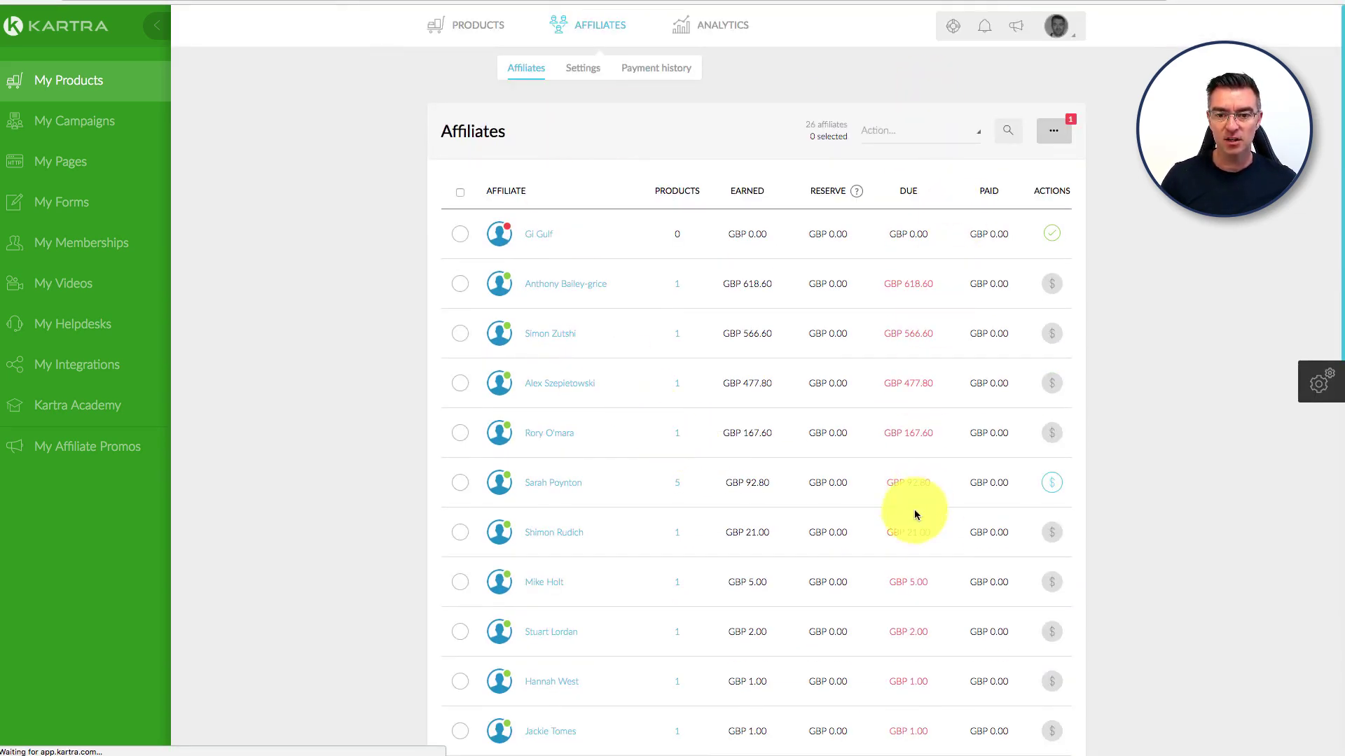
{"action": "left_click", "coordinate": [649, 71]}
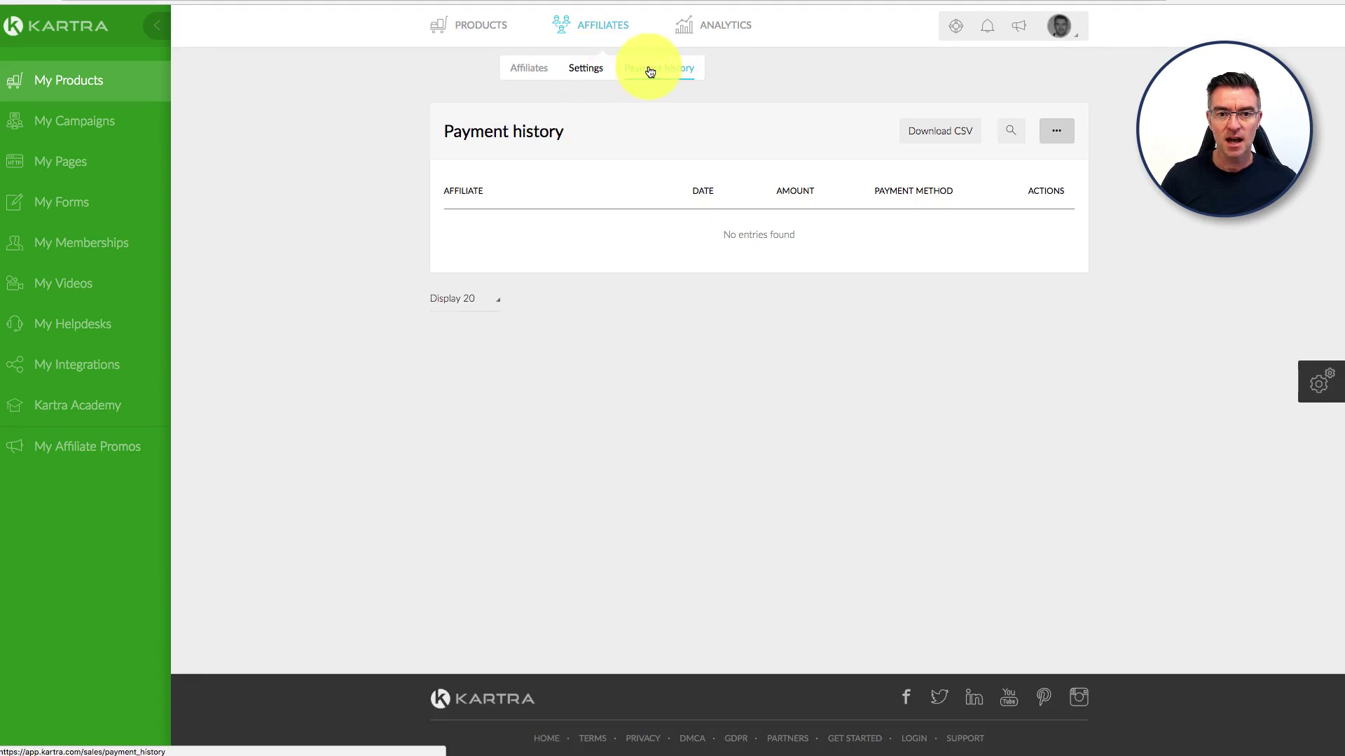
{"action": "mouse_move", "coordinate": [710, 30]}
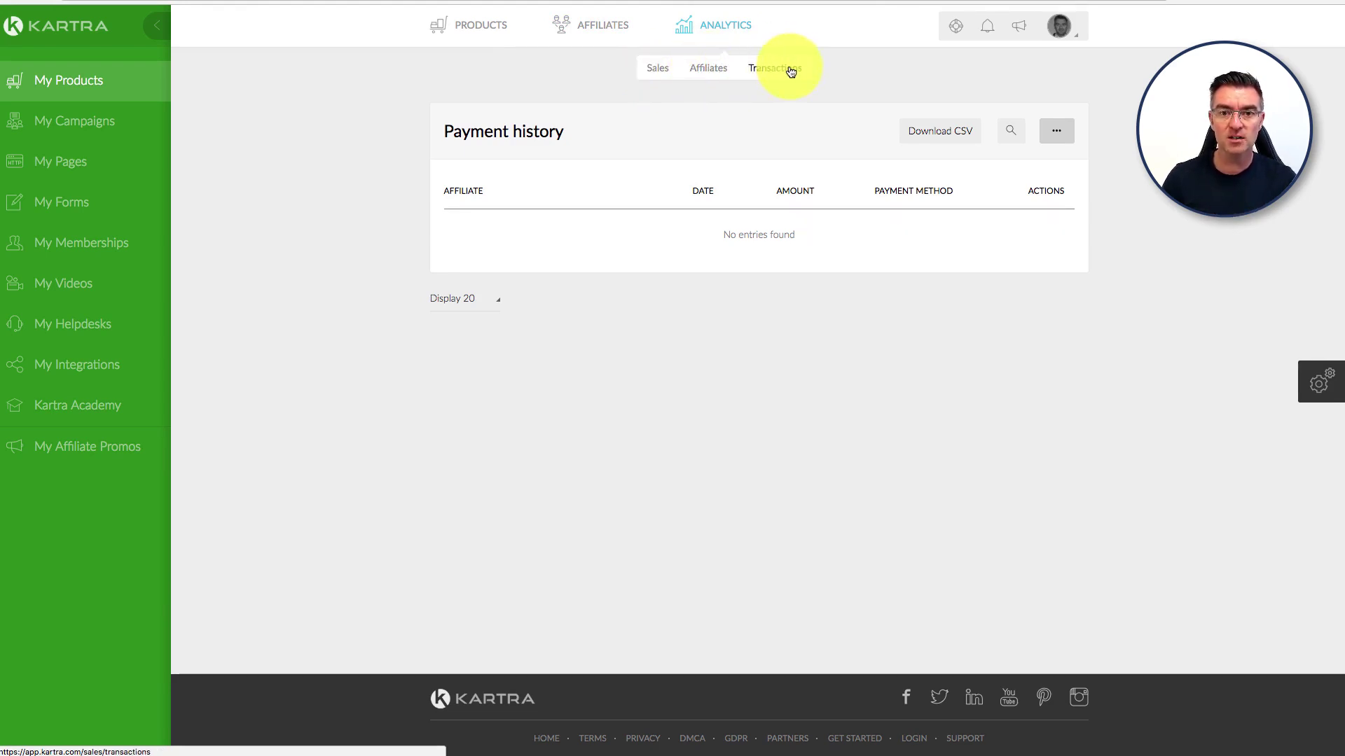
- Return to the products overview and compare the single price and multi price checkout options for Buy to Let Blueprint, leaving without proceeding
{"action": "left_click", "coordinate": [372, 75]}
{"action": "left_click", "coordinate": [457, 28]}
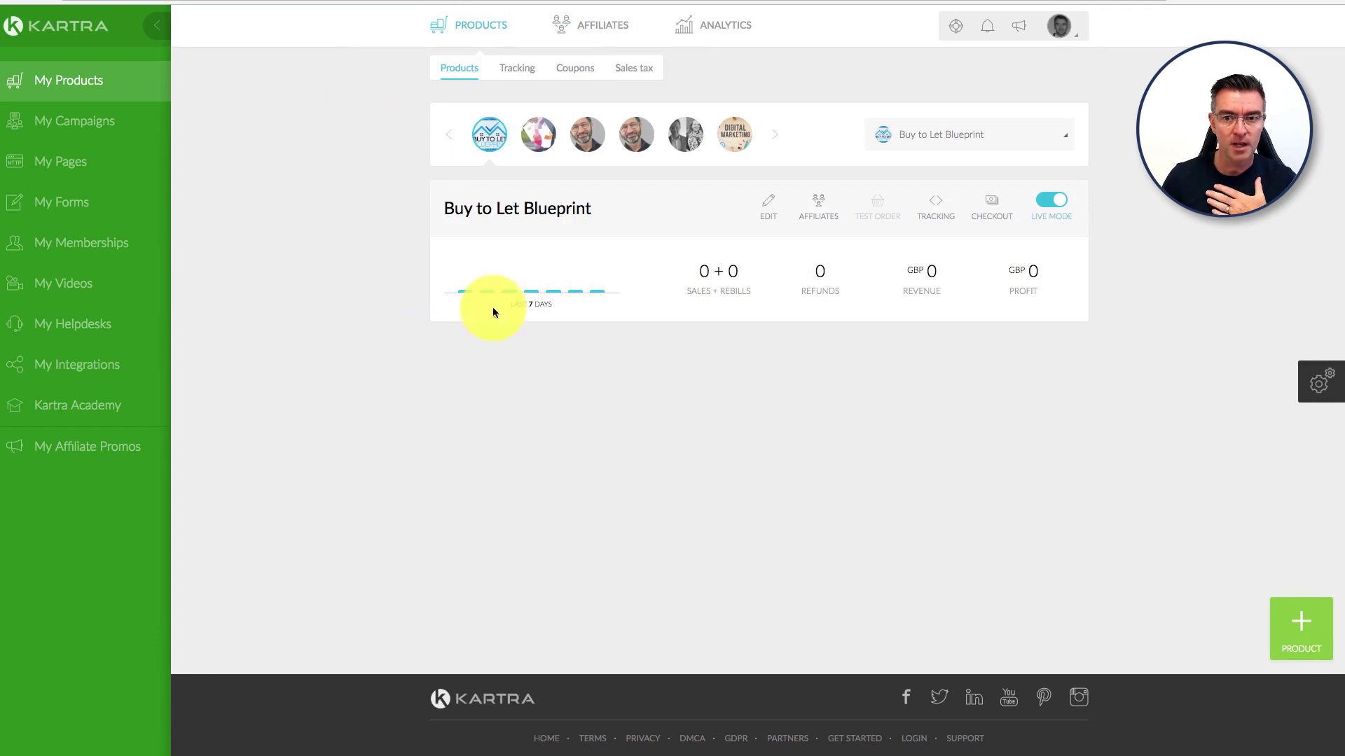
{"action": "left_click", "coordinate": [992, 205]}
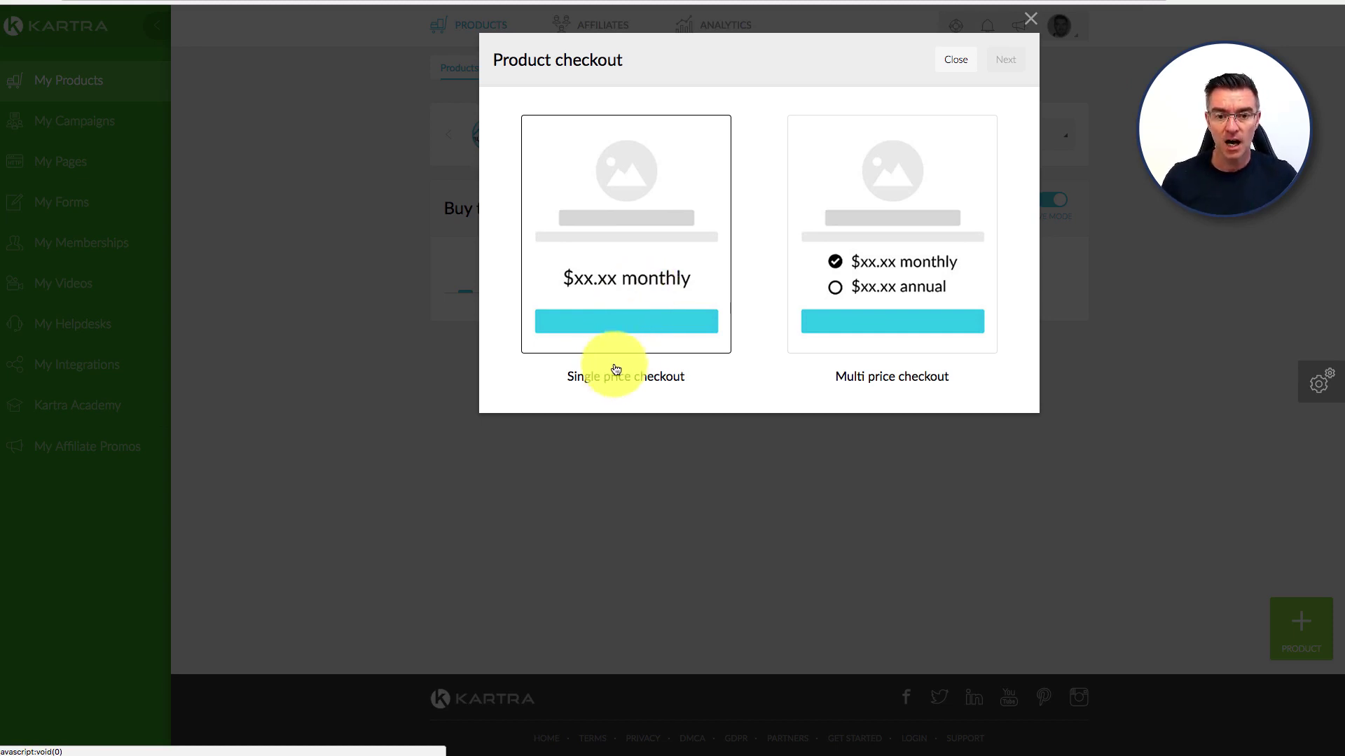
{"action": "left_click", "coordinate": [613, 192]}
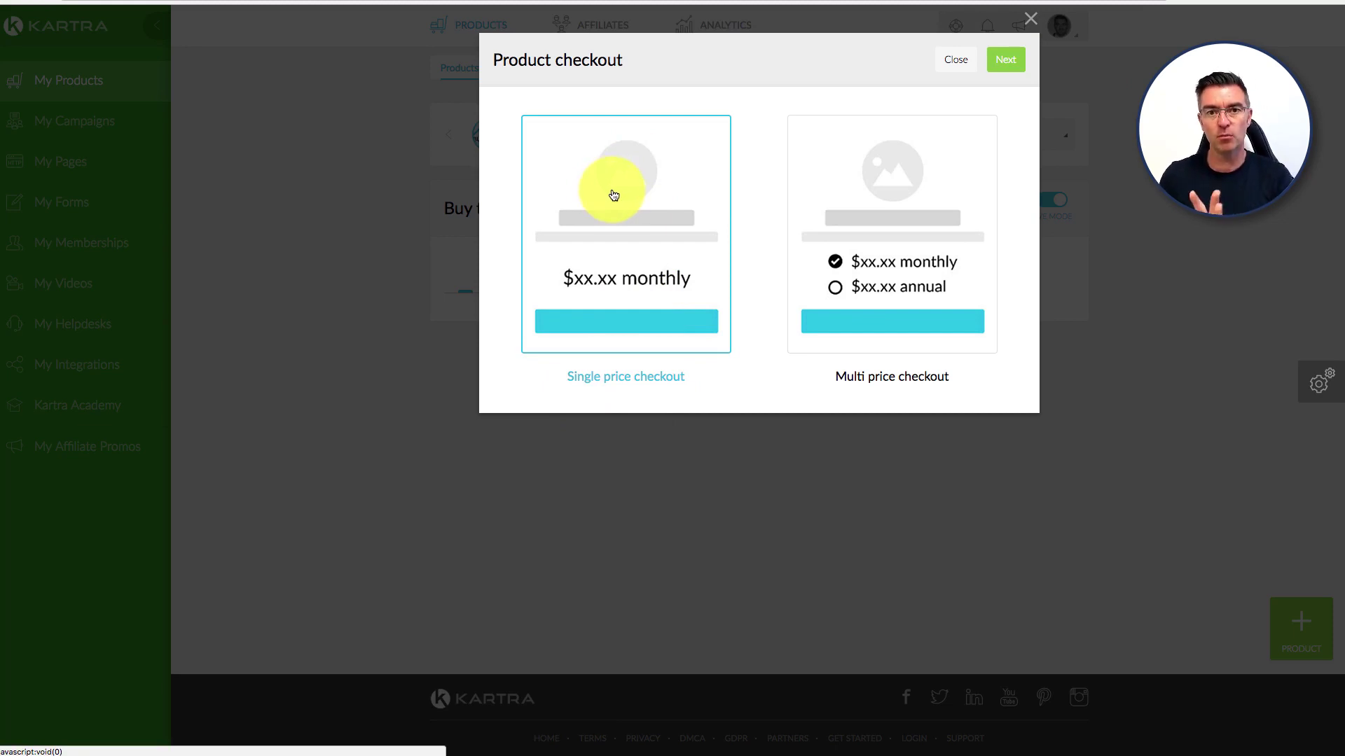
{"action": "left_click", "coordinate": [923, 210]}
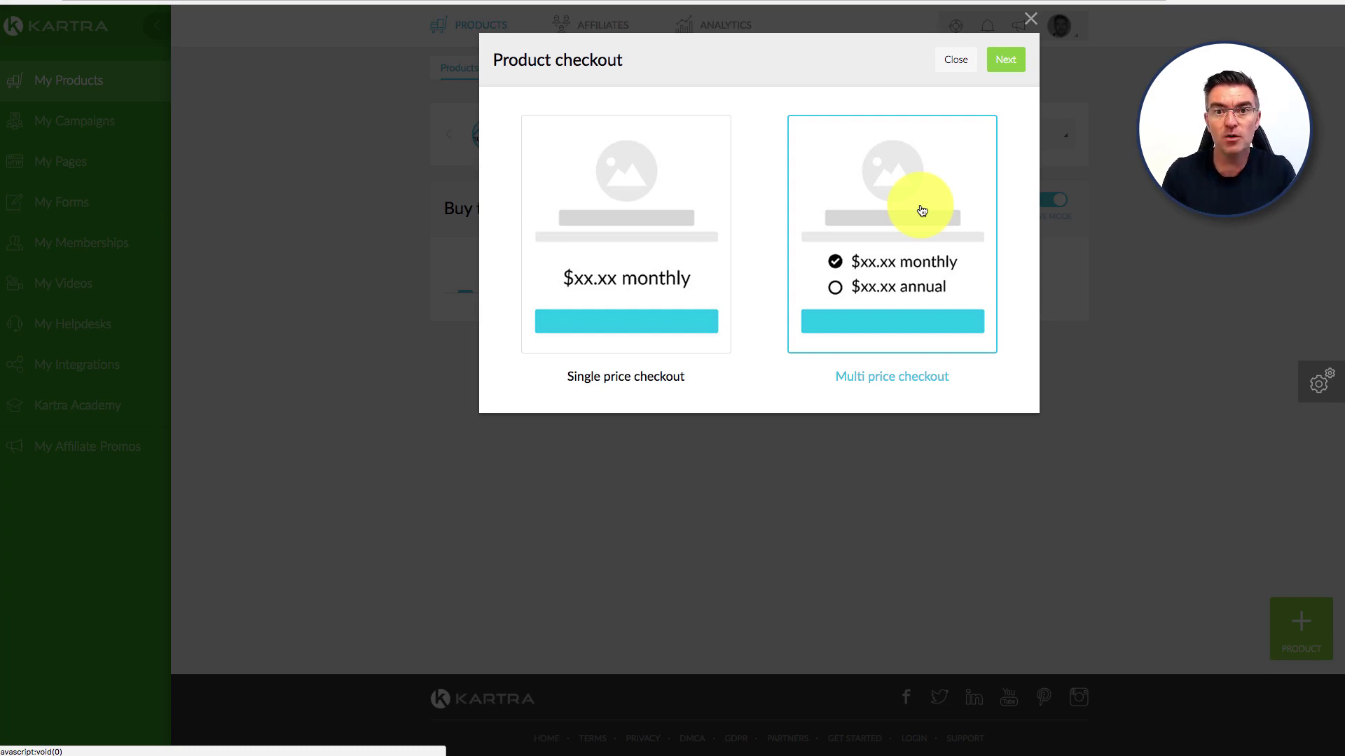
{"action": "left_click", "coordinate": [955, 60]}
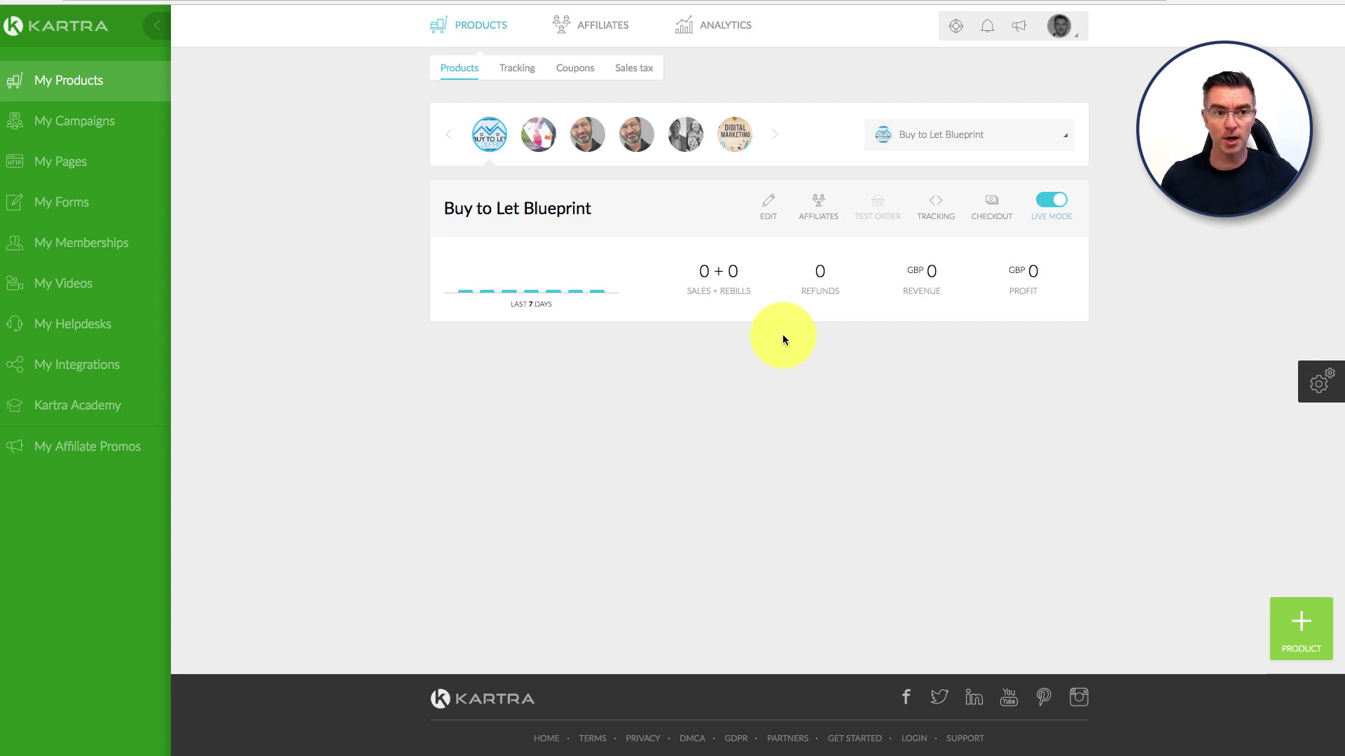
- Open My Campaigns and show the tags used for leads
{"action": "left_click", "coordinate": [60, 131]}
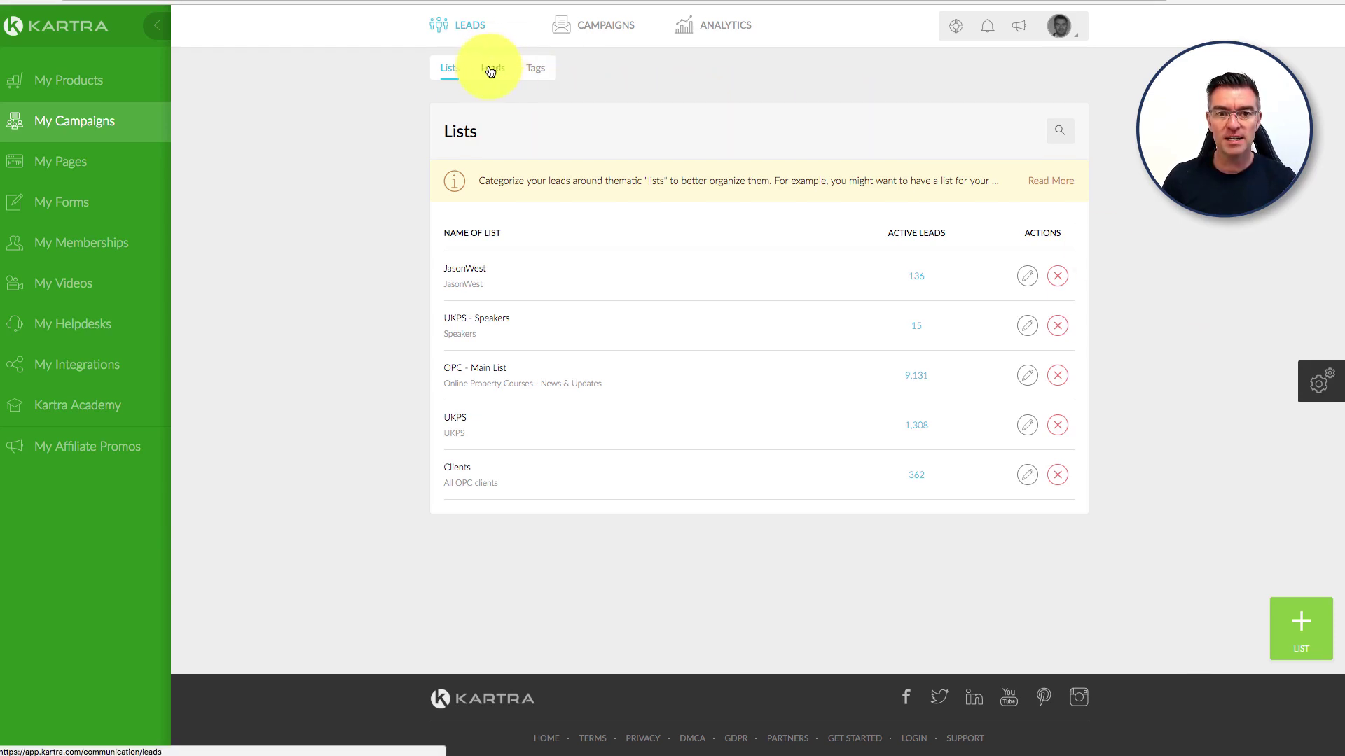
{"action": "left_click", "coordinate": [540, 70]}
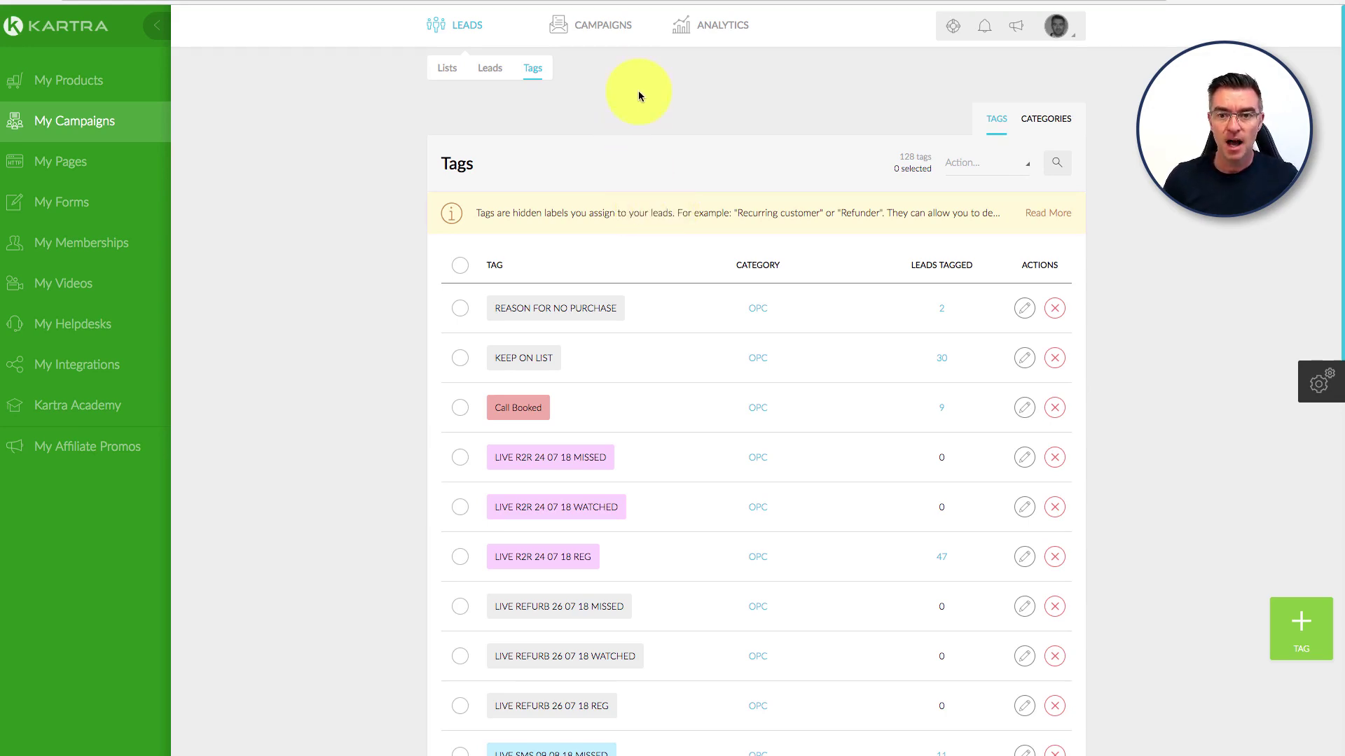
- View the campaign broadcasts and the list of email sequences
{"action": "left_click", "coordinate": [591, 28]}
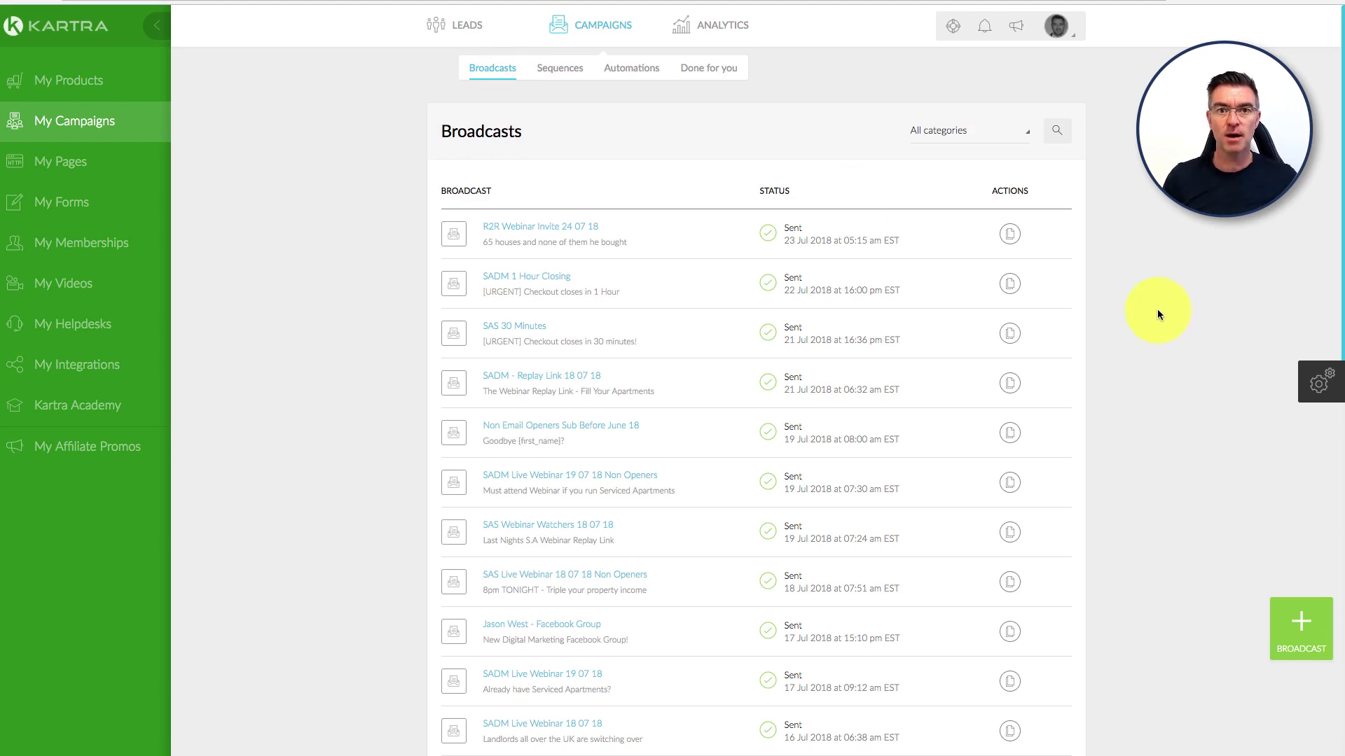
{"action": "left_click", "coordinate": [546, 73]}
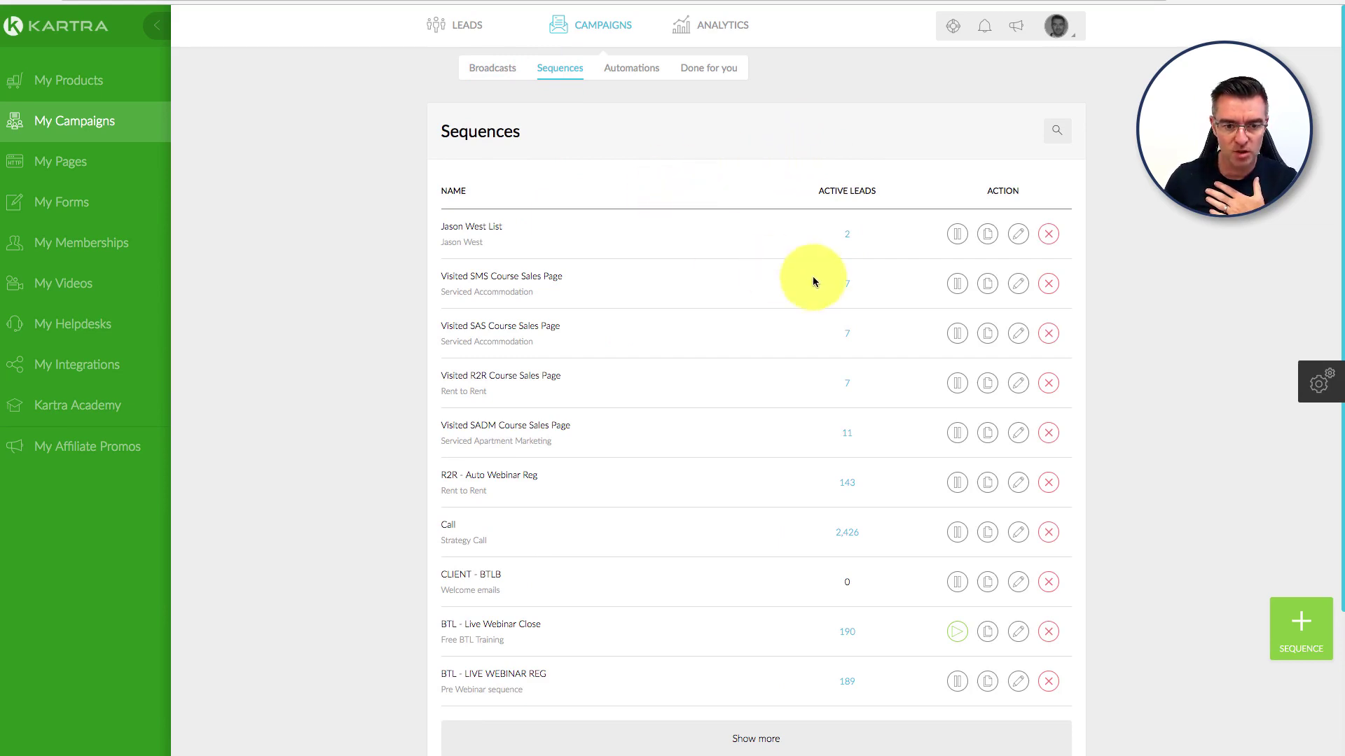
- Open the BTL - Live Webinar Close sequence for editing, keeping its existing details
{"action": "scroll", "coordinate": [813, 278], "scroll_direction": "down", "scroll_amount": 2}
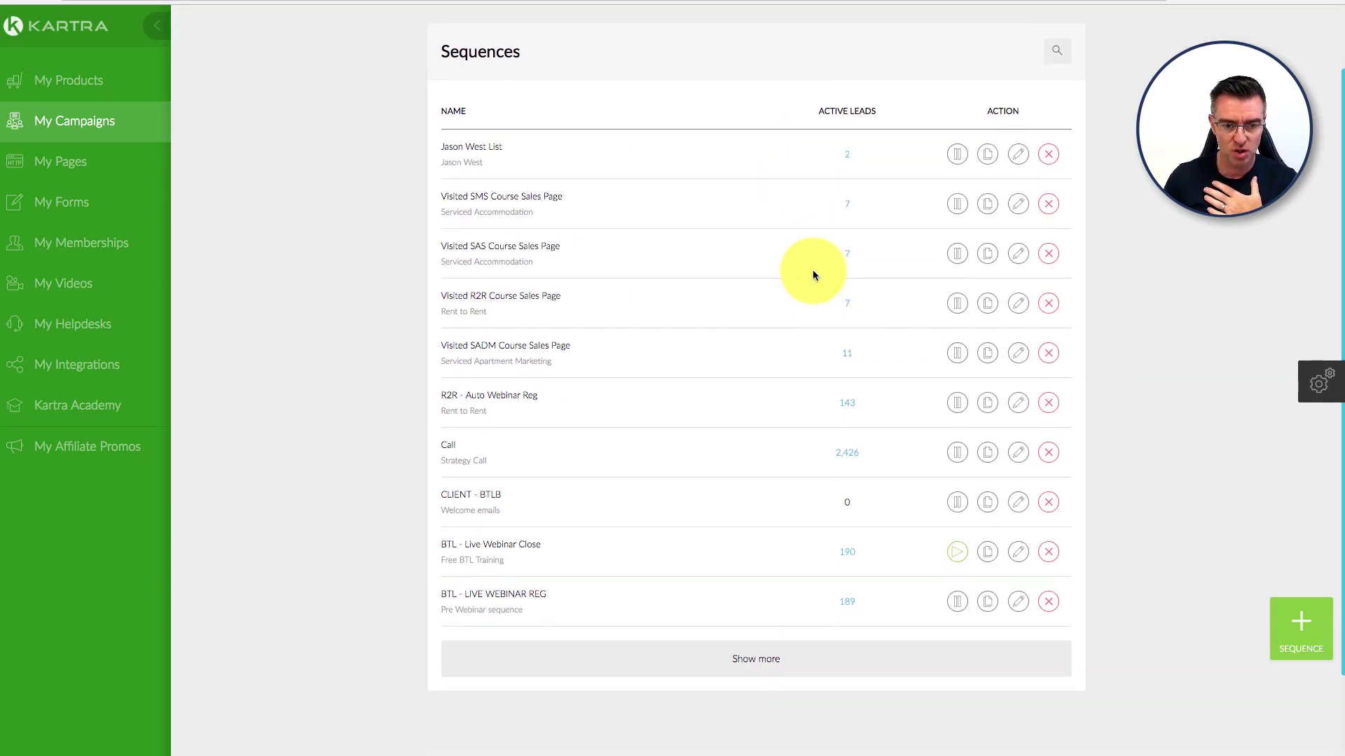
{"action": "left_click", "coordinate": [1020, 554]}
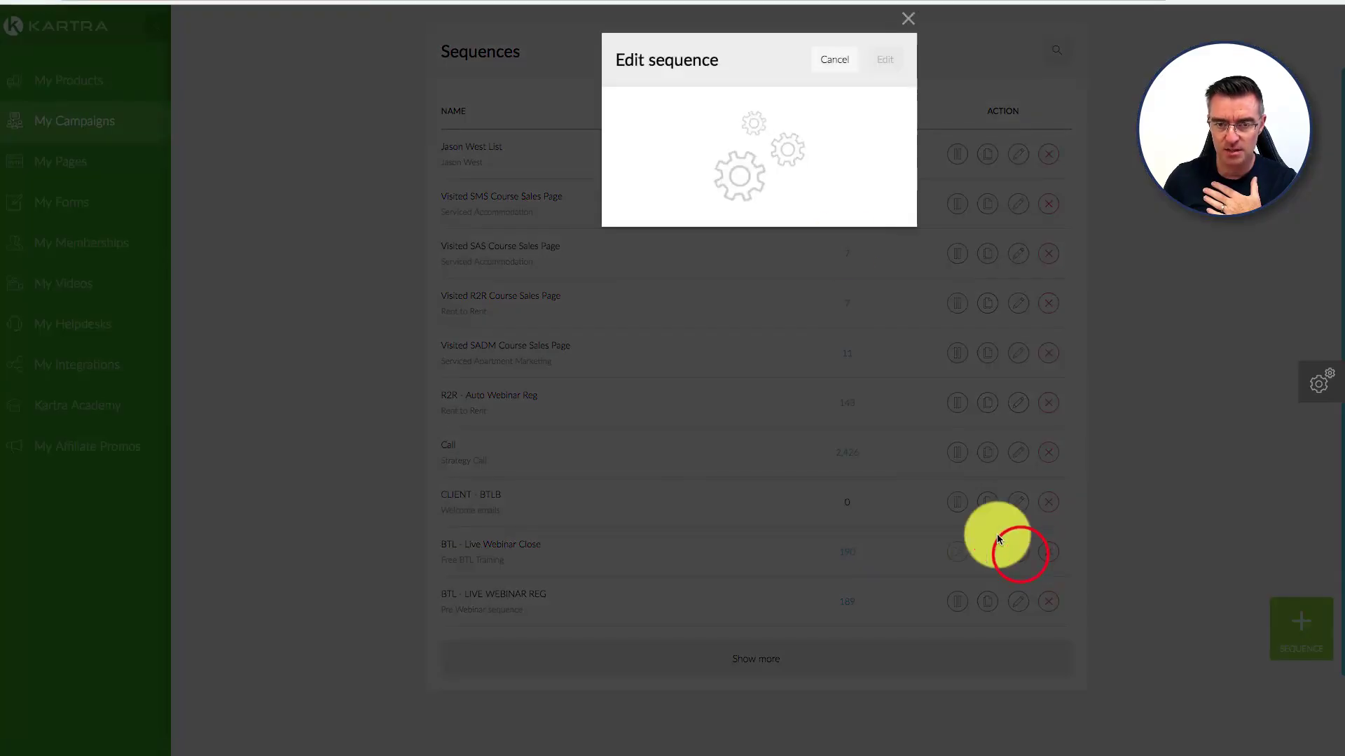
{"action": "left_click", "coordinate": [886, 60]}
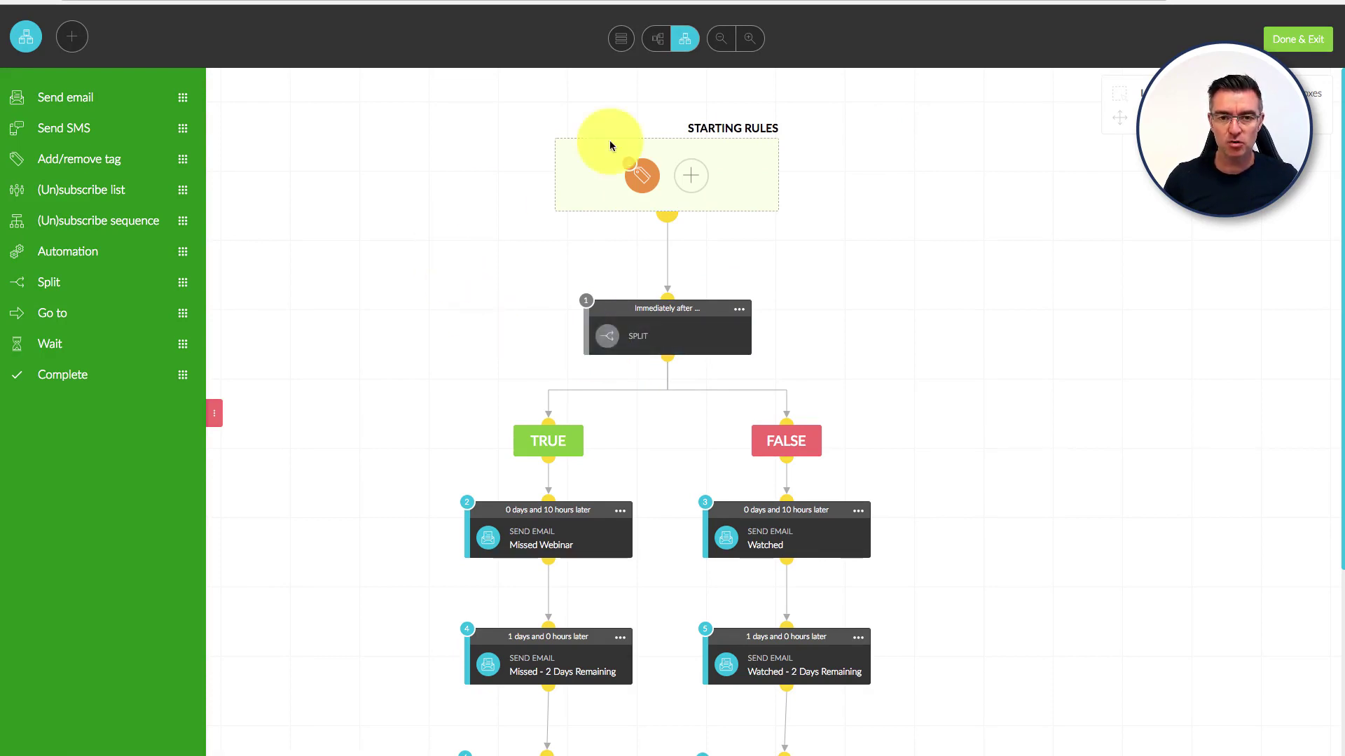
- Review the tag triggers in the sequence's starting rules and close them without changes
{"action": "mouse_move", "coordinate": [656, 165]}
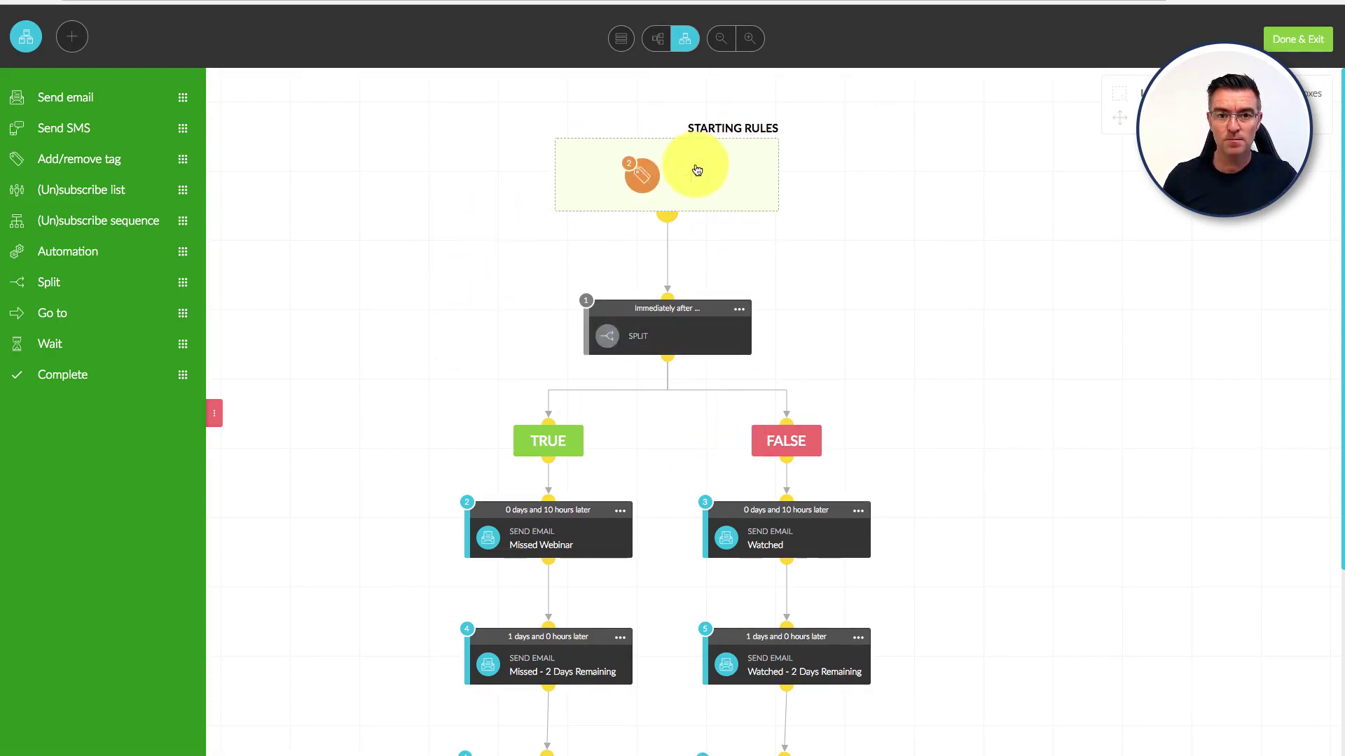
{"action": "left_click", "coordinate": [697, 175]}
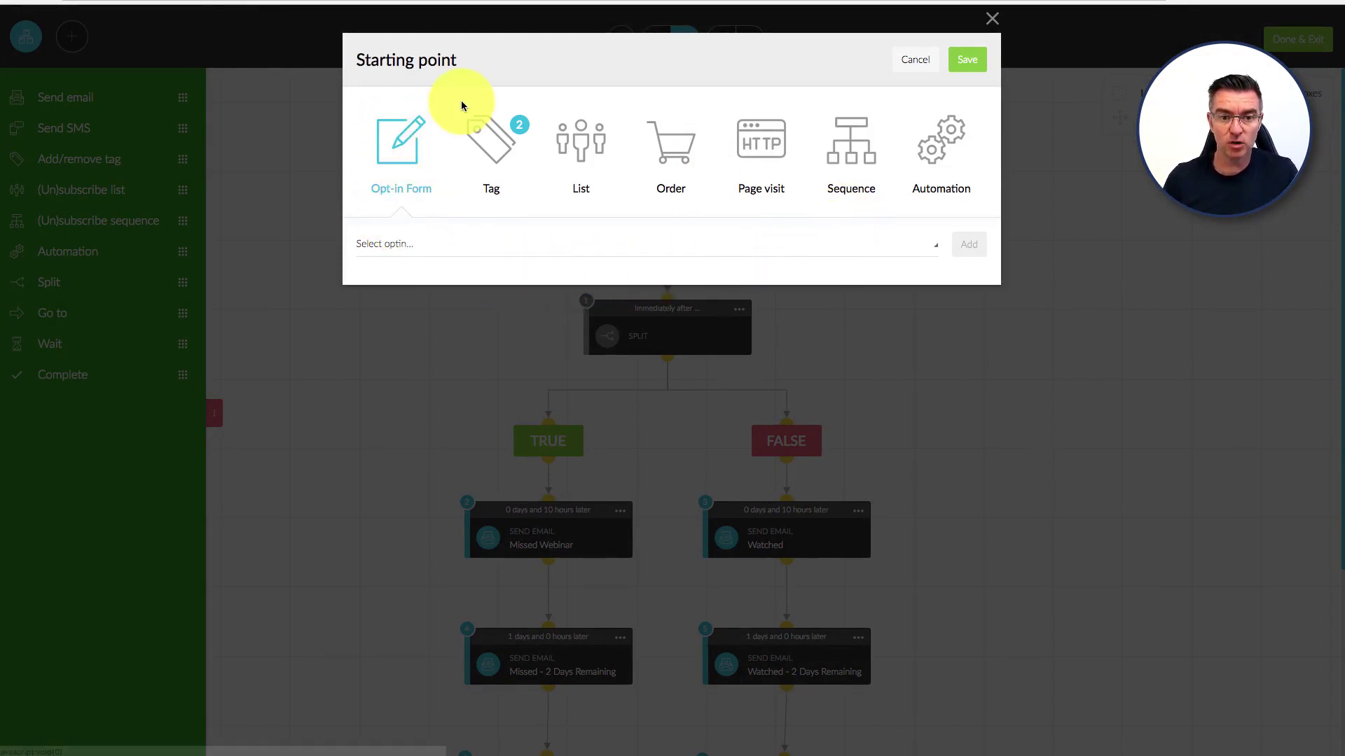
{"action": "left_click", "coordinate": [496, 137]}
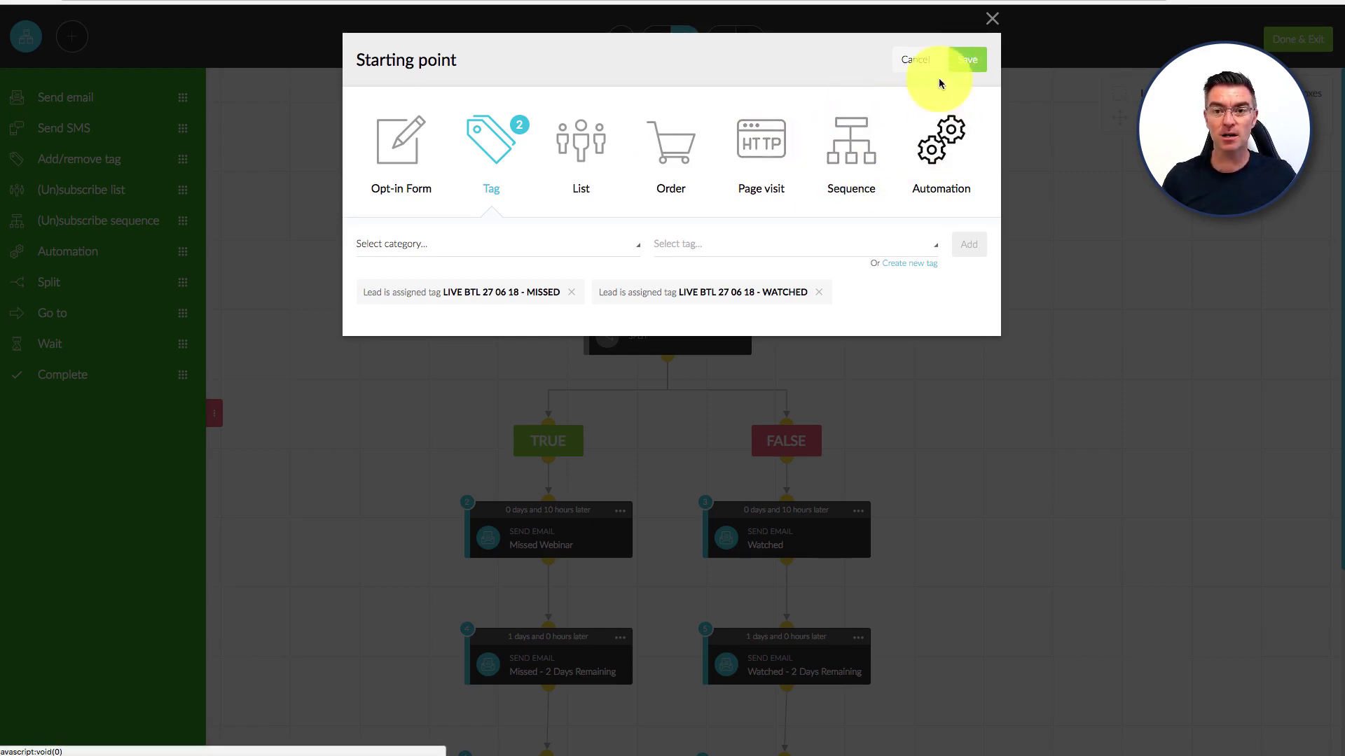
{"action": "left_click", "coordinate": [992, 19]}
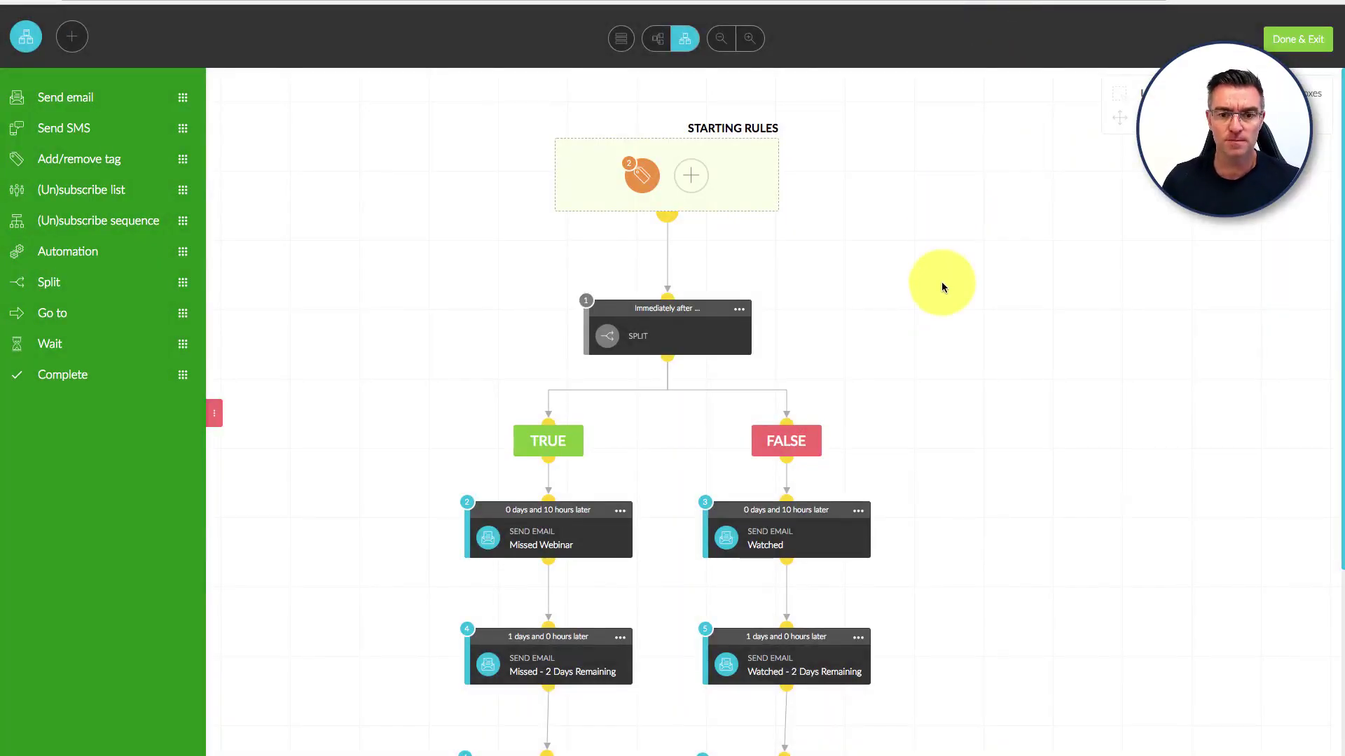
- Examine the sequence's split and its Missed and Watched email branches until the whole flow fits in view
{"action": "scroll", "coordinate": [941, 287], "scroll_direction": "down", "scroll_amount": 1}
{"action": "scroll", "coordinate": [940, 287], "scroll_direction": "down", "scroll_amount": 2}
{"action": "mouse_move", "coordinate": [678, 166]}
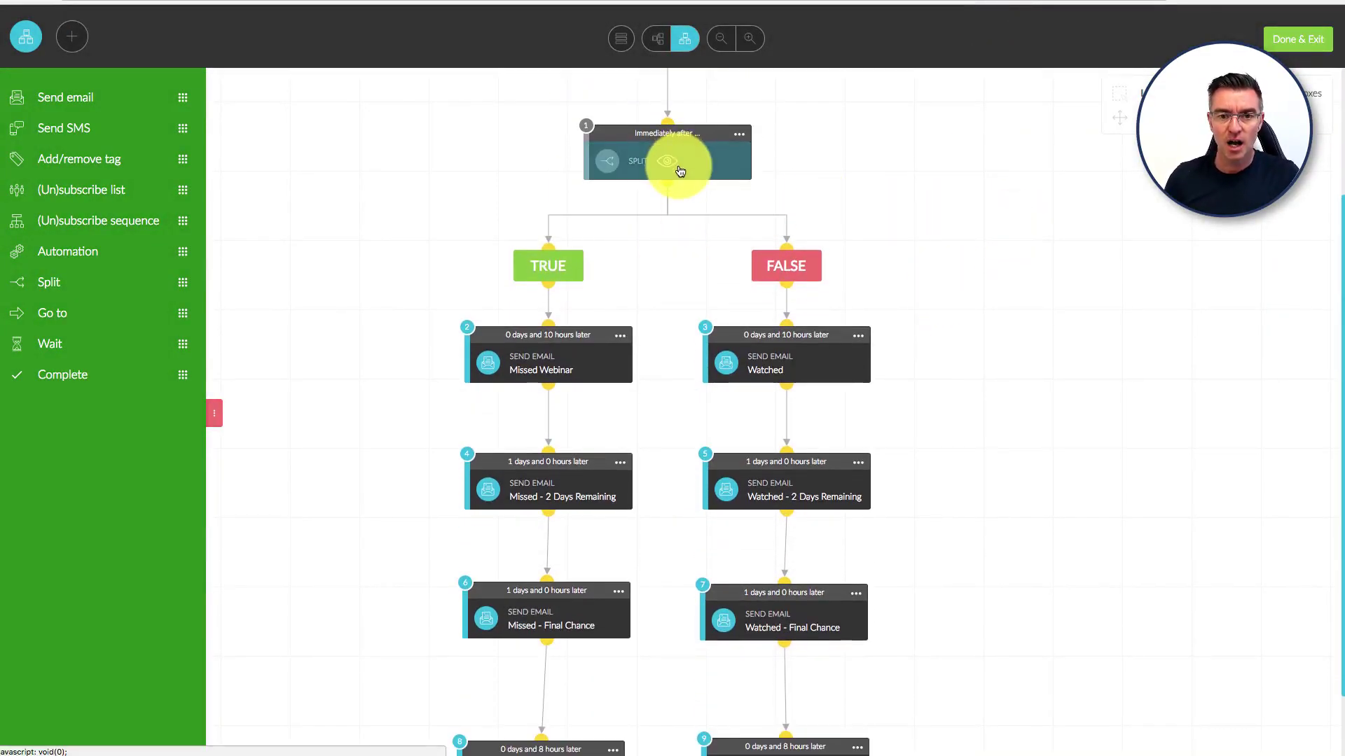
{"action": "scroll", "coordinate": [678, 168], "scroll_direction": "up", "scroll_amount": 1}
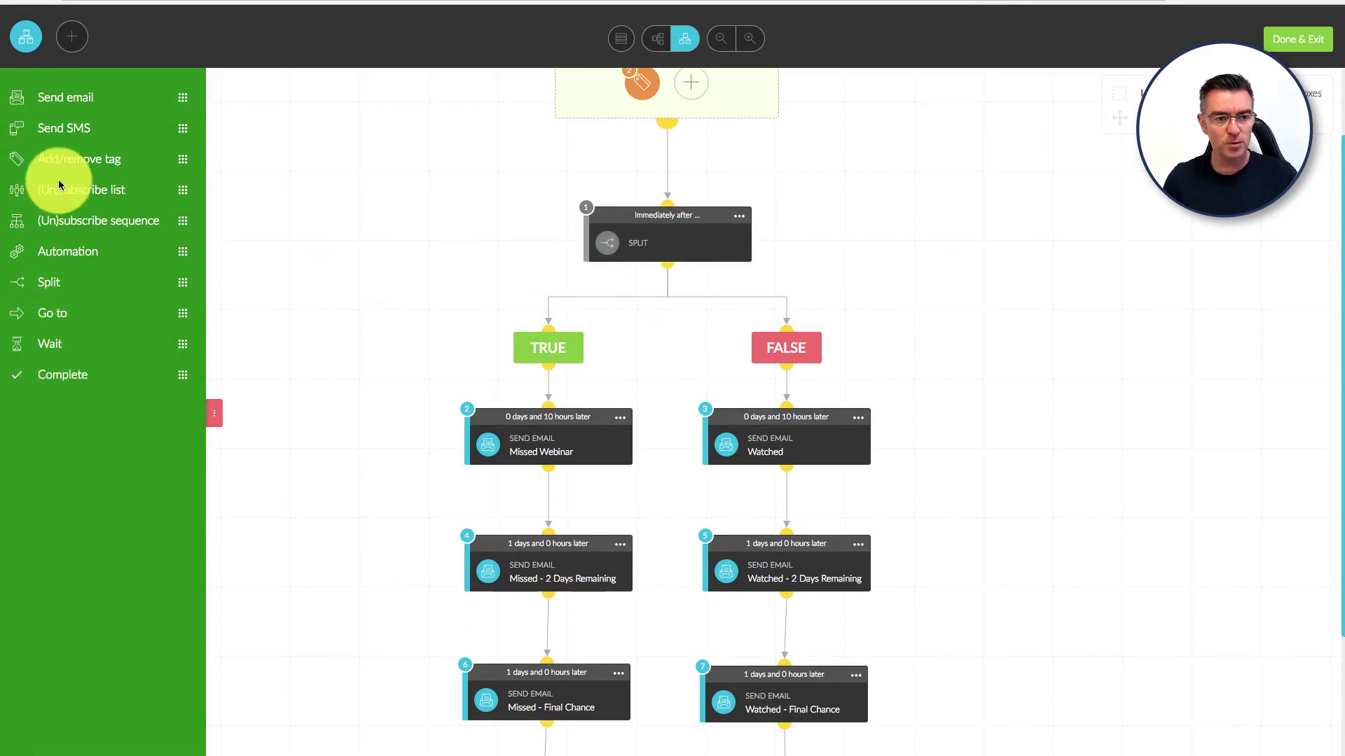
{"action": "scroll", "coordinate": [701, 504], "scroll_direction": "down", "scroll_amount": 2}
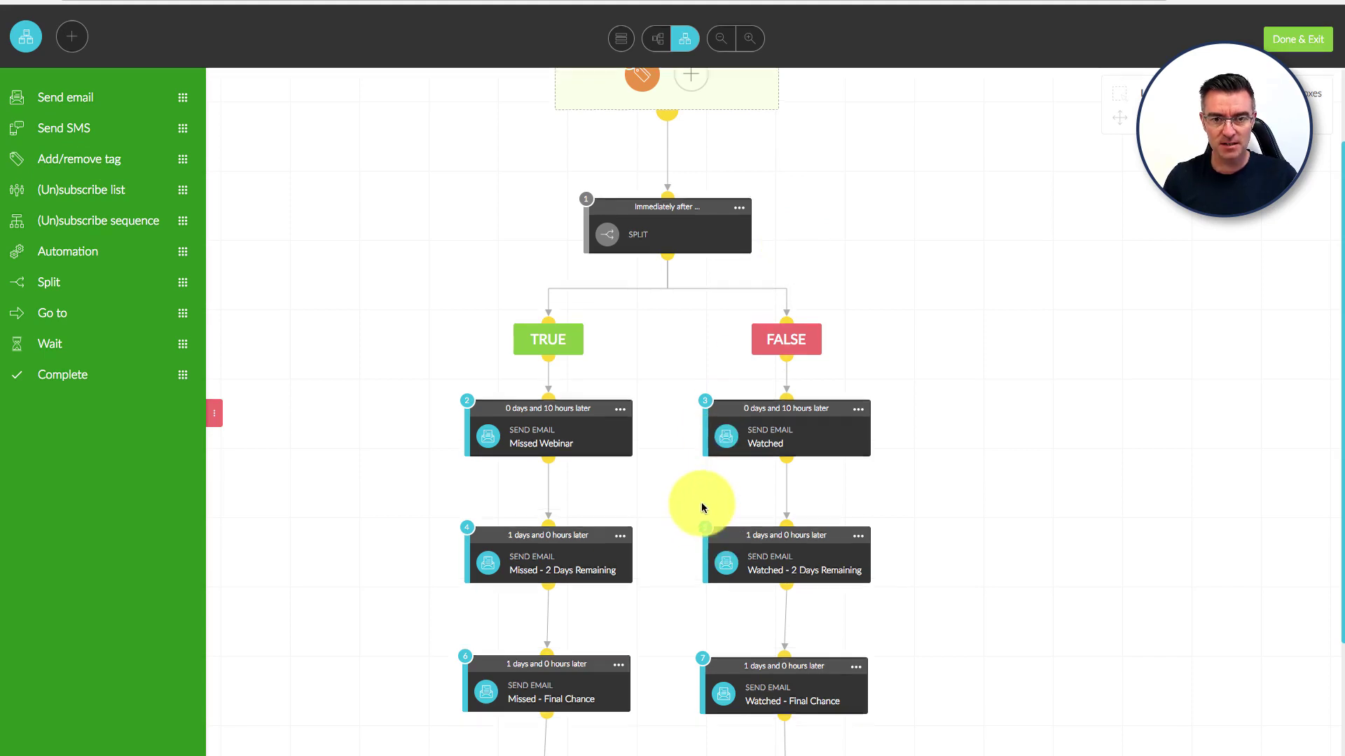
{"action": "scroll", "coordinate": [700, 503], "scroll_direction": "up", "scroll_amount": 3}
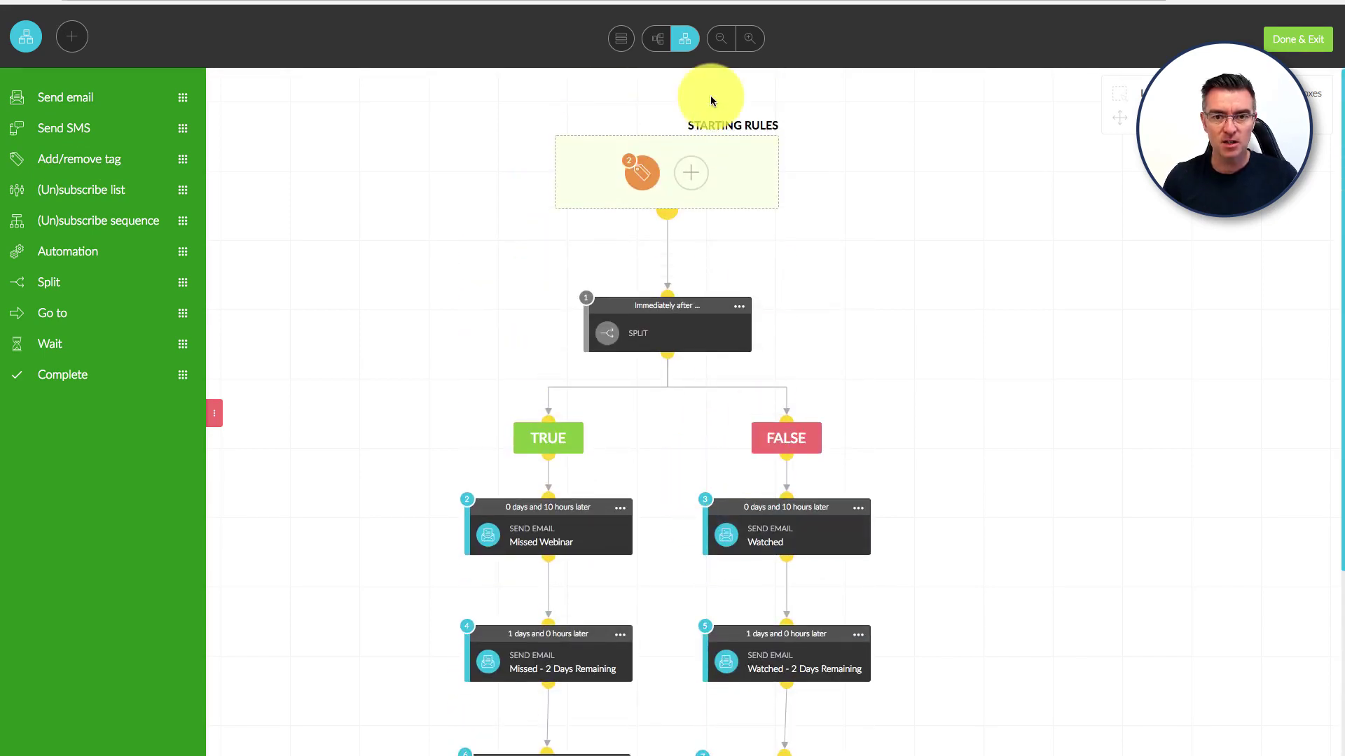
{"action": "left_click", "coordinate": [718, 43]}
{"action": "left_click", "coordinate": [718, 42]}
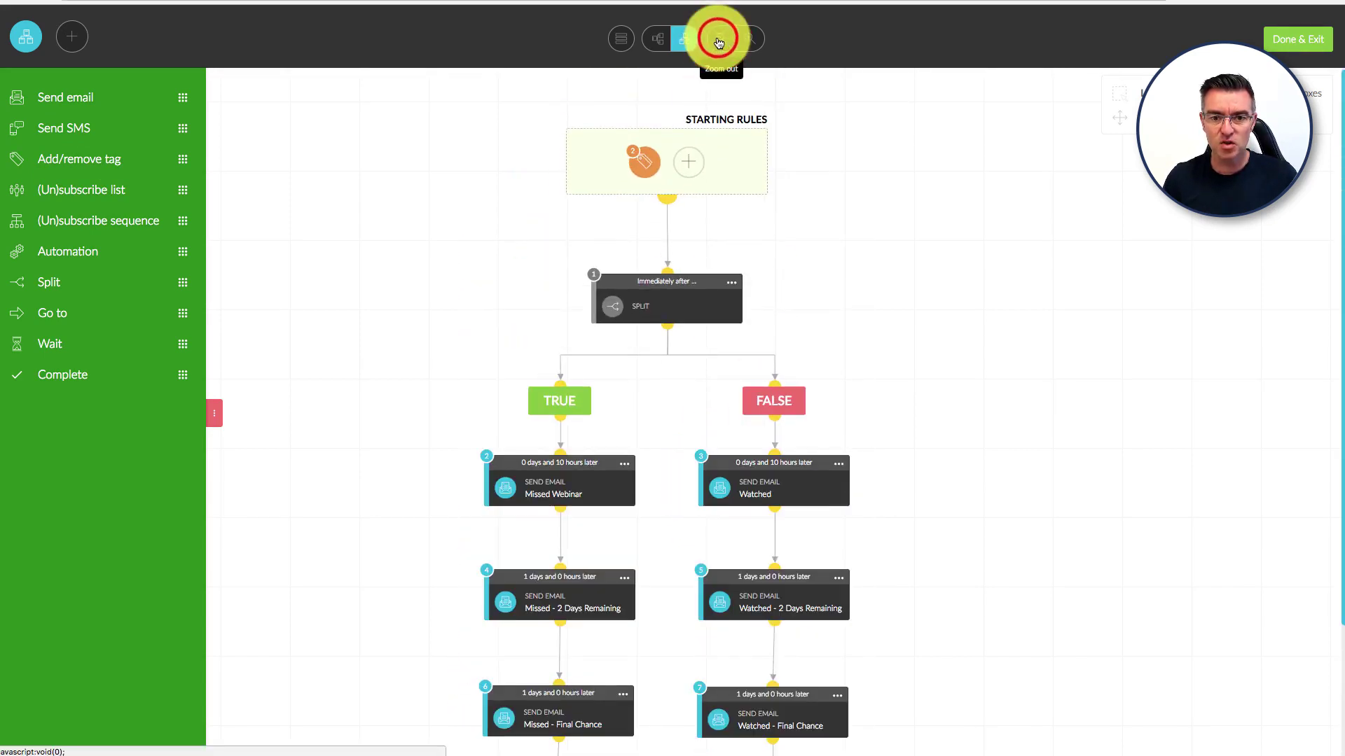
{"action": "left_click", "coordinate": [718, 42]}
{"action": "left_click", "coordinate": [718, 42]}
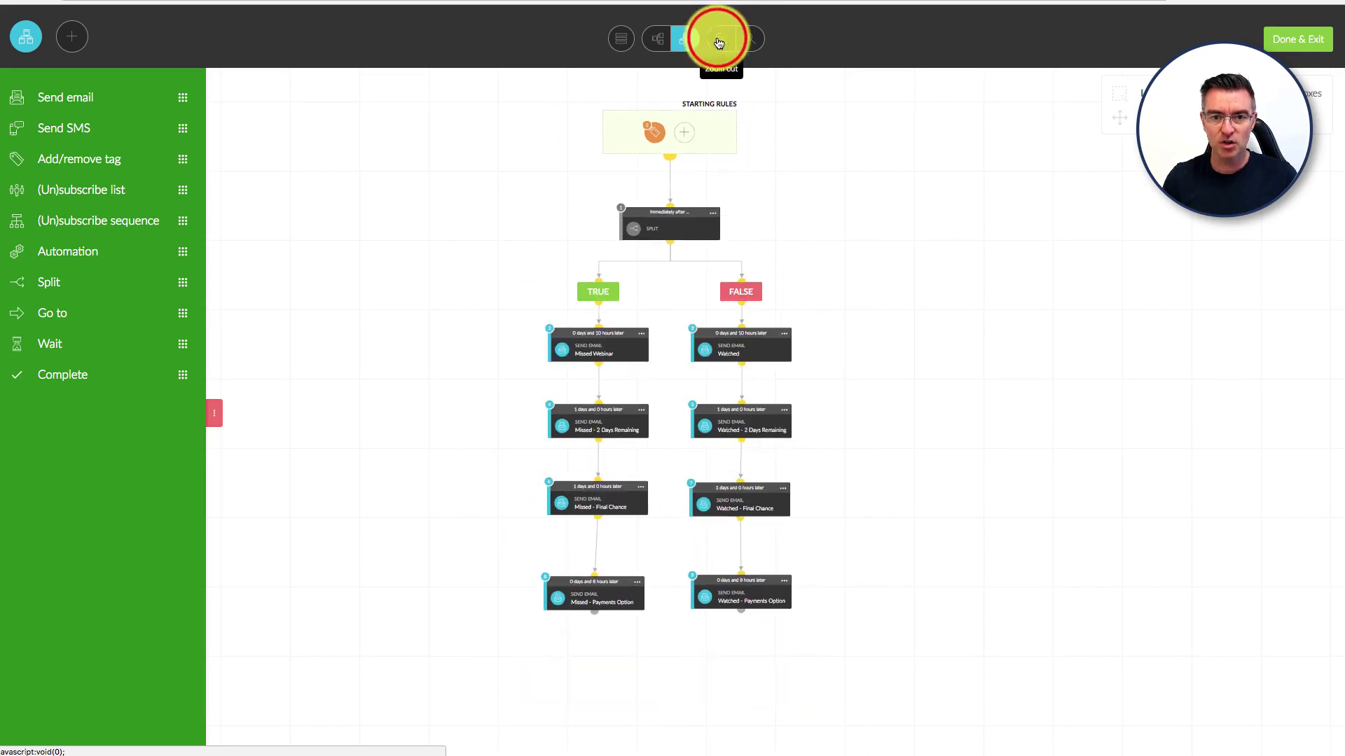
{"action": "left_click", "coordinate": [718, 42]}
{"action": "left_click_drag", "start_coordinate": [785, 143], "coordinate": [882, 203]}
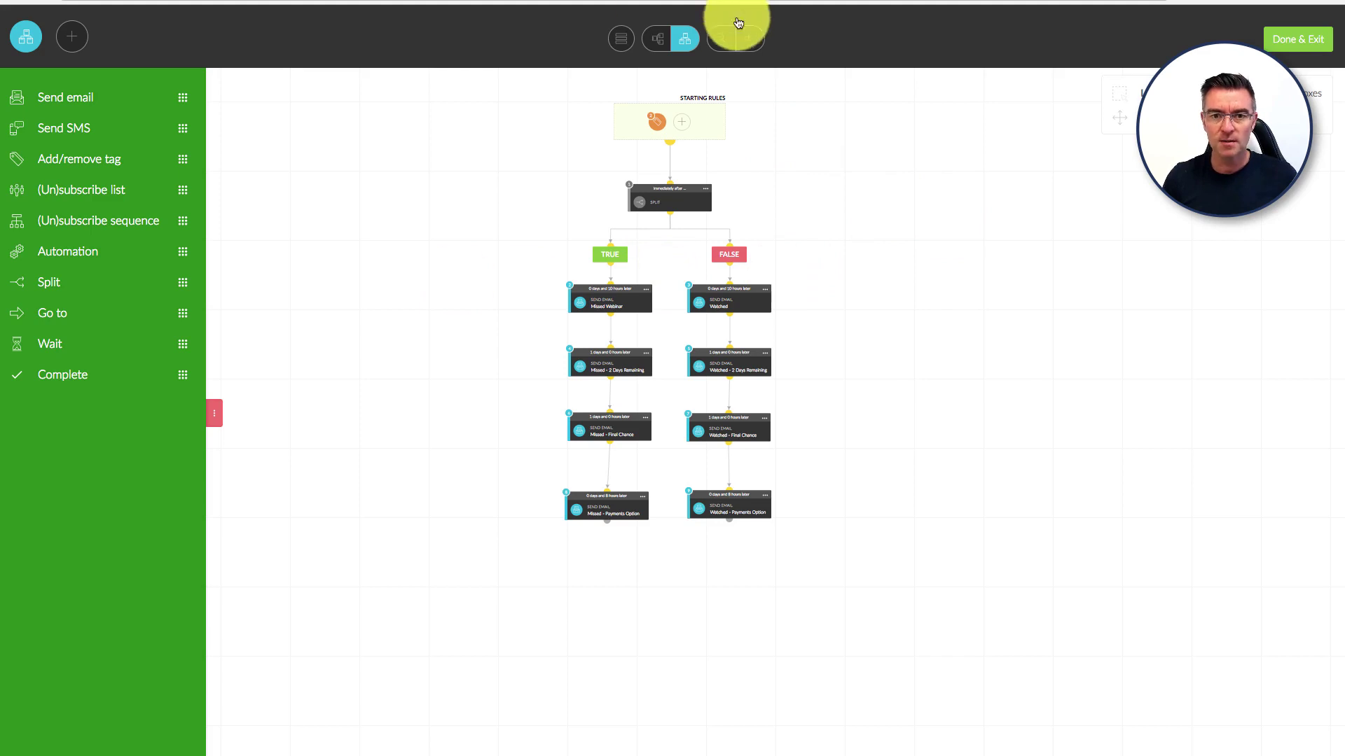
- Switch the sequence map to the horizontal layout and enlarge it to a readable size
{"action": "left_click", "coordinate": [658, 40]}
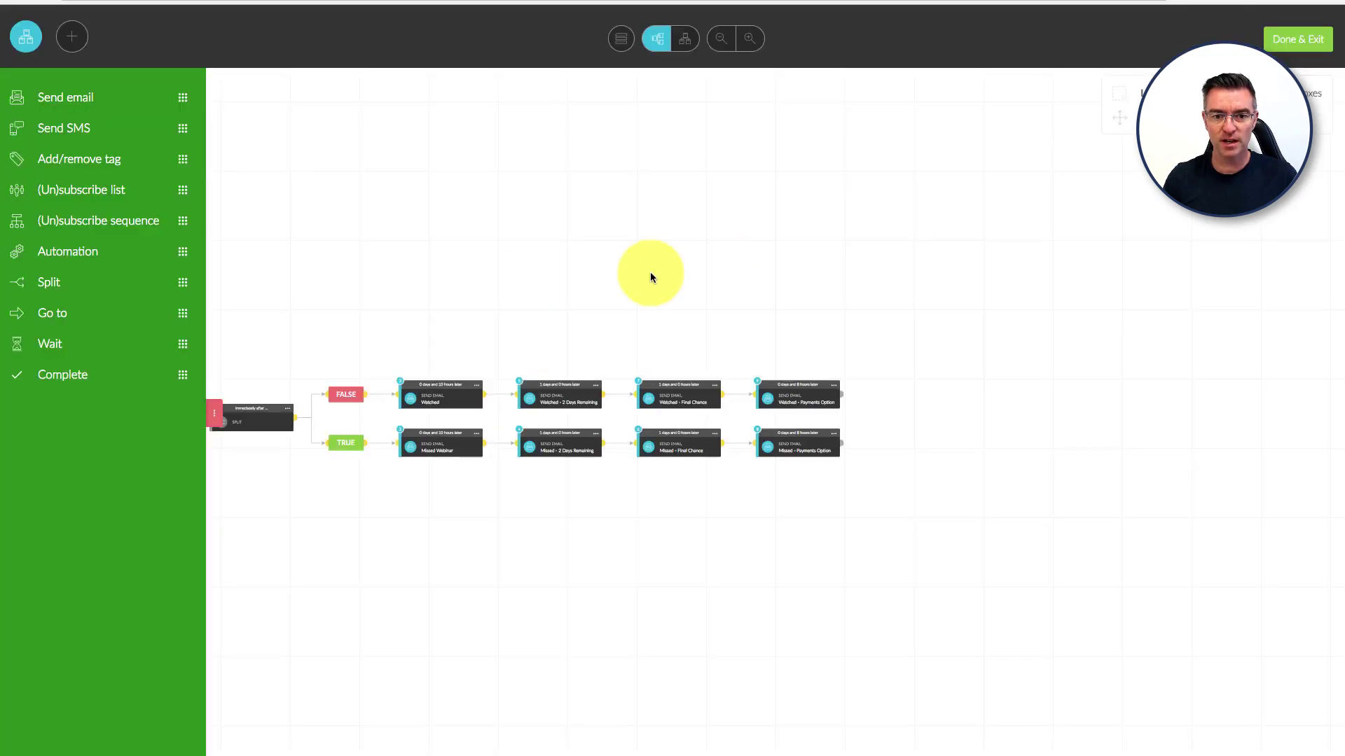
{"action": "left_click", "coordinate": [748, 40]}
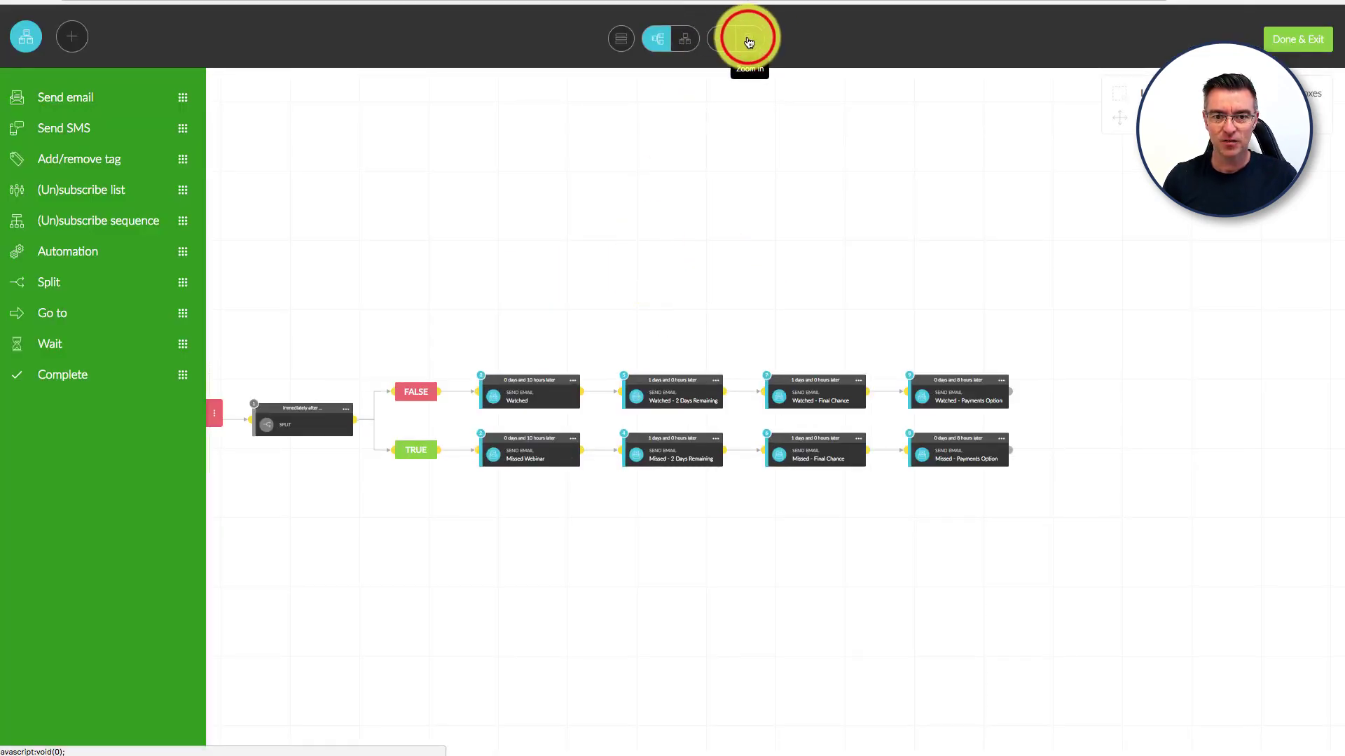
{"action": "left_click", "coordinate": [748, 39]}
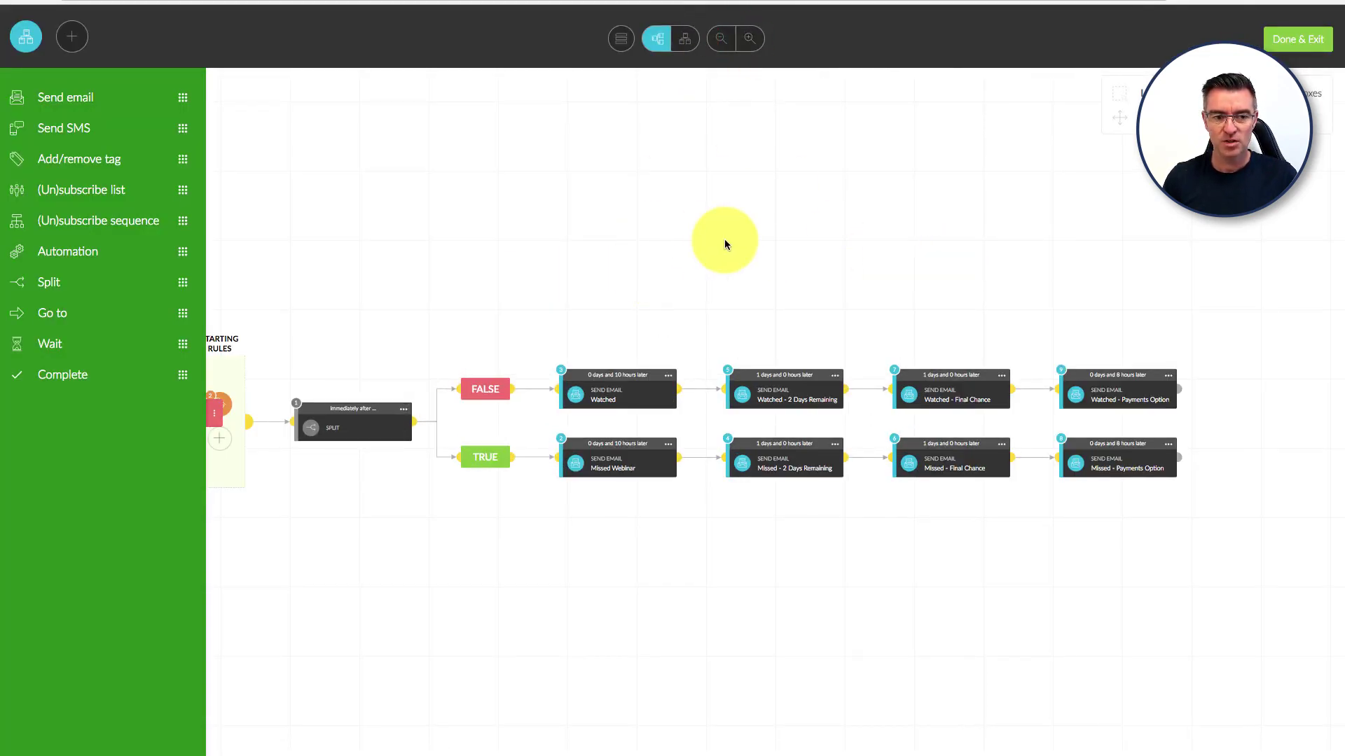
- Hide and restore the list of sequence actions, and exit the sequence editor
{"action": "left_click", "coordinate": [213, 416]}
{"action": "left_click", "coordinate": [214, 413]}
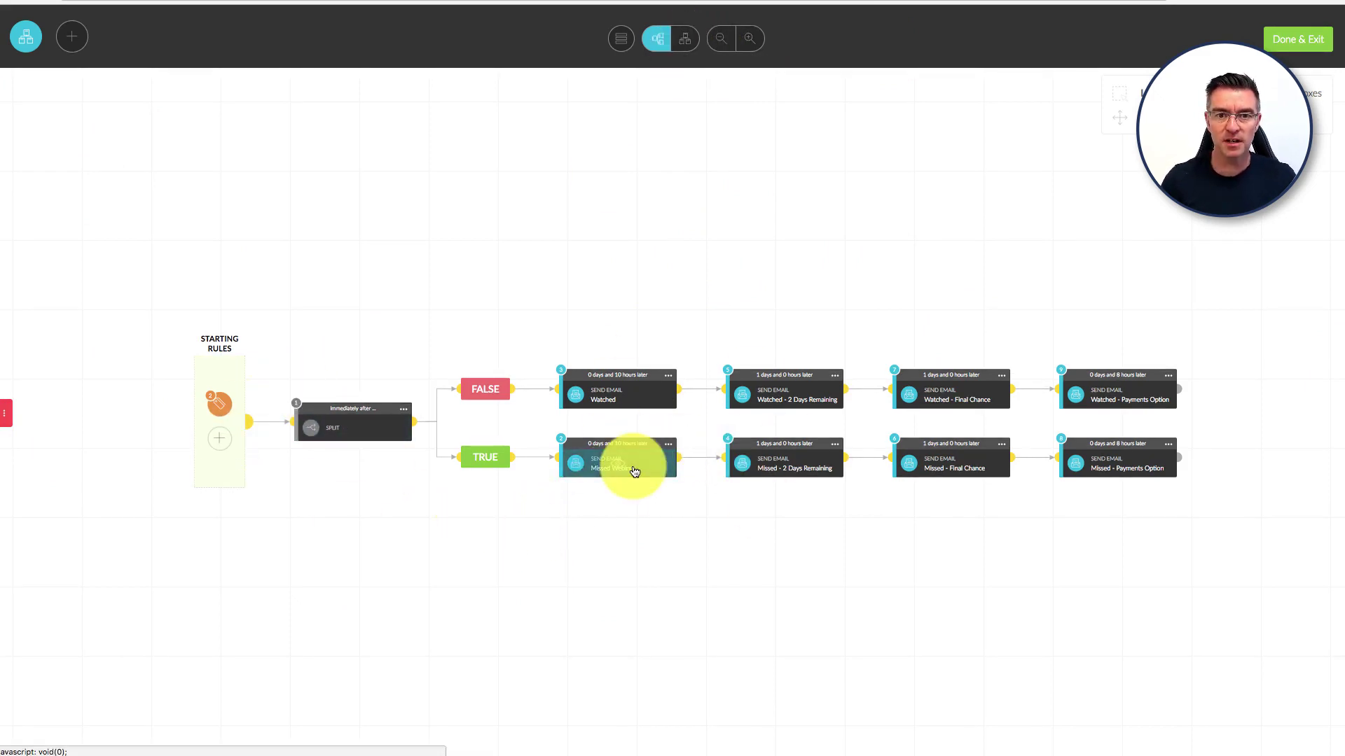
{"action": "left_click", "coordinate": [6, 413]}
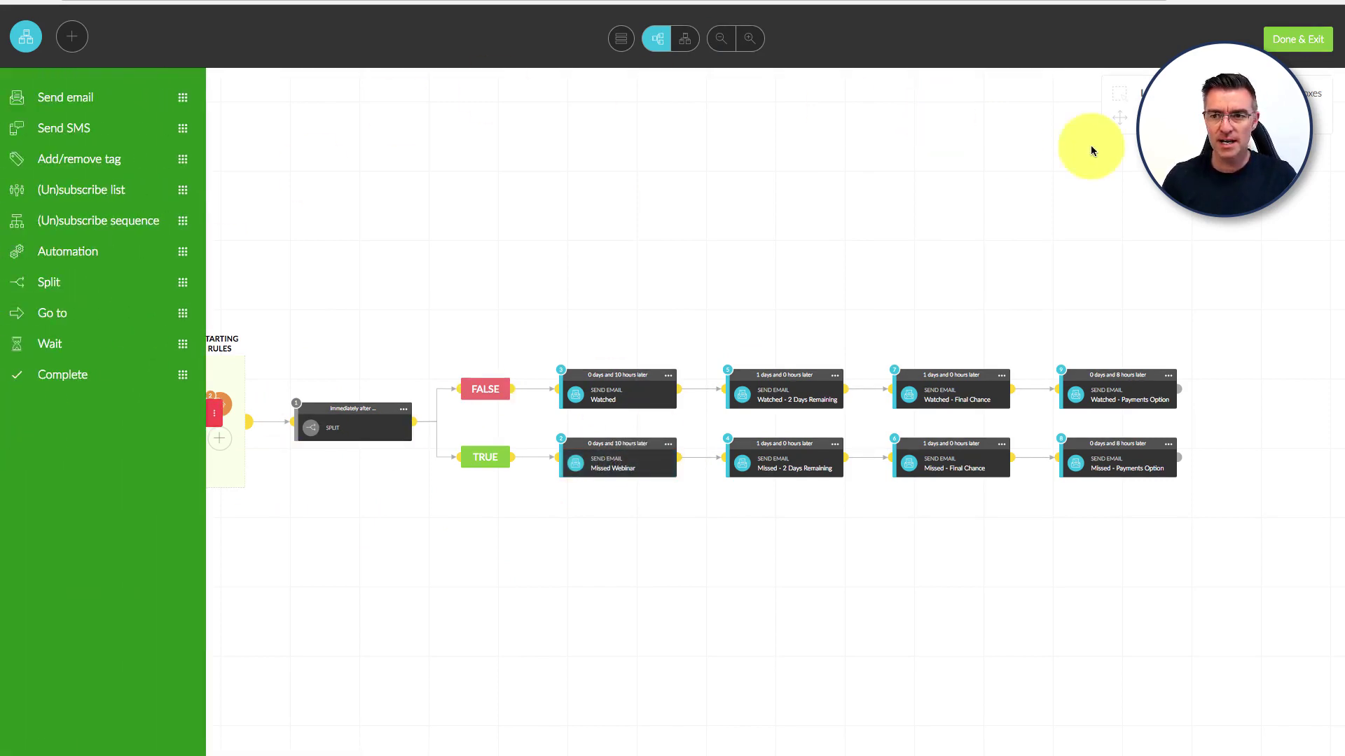
{"action": "left_click", "coordinate": [1294, 40]}
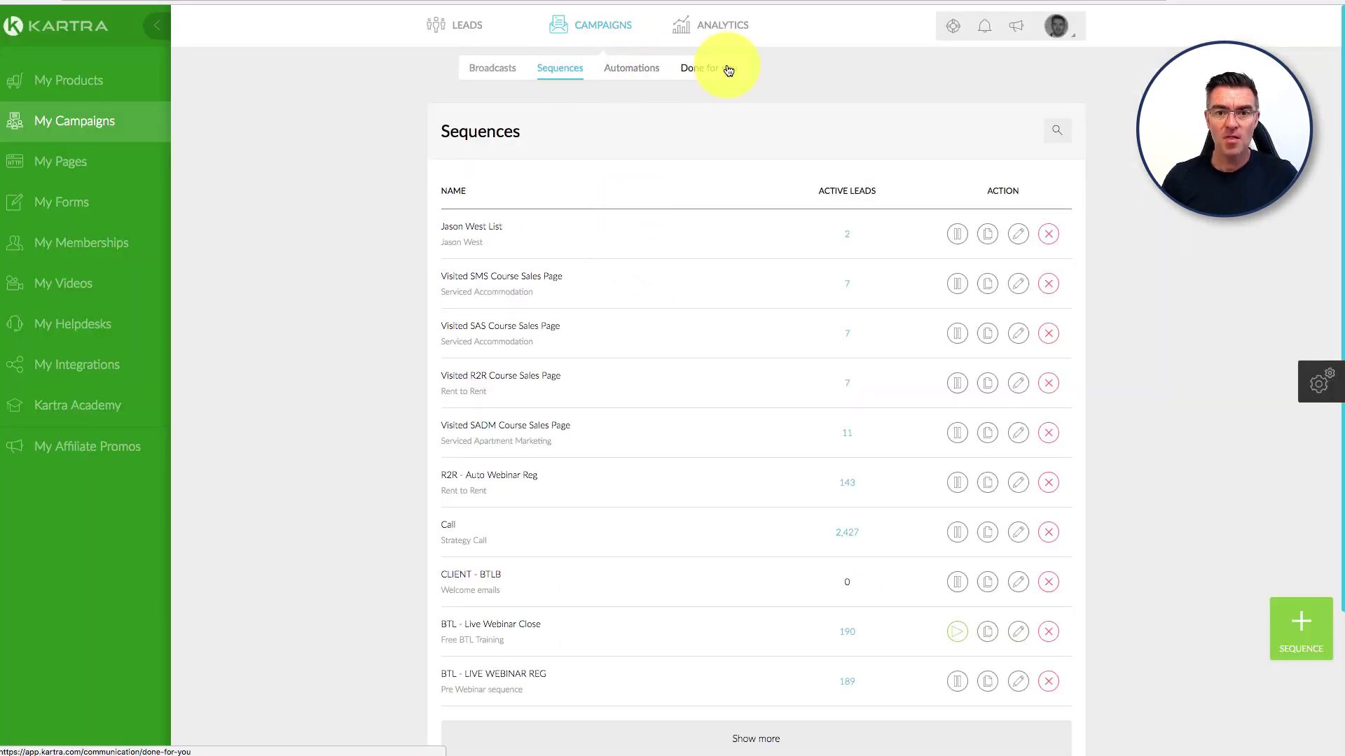
- Look over the done-for-you campaigns and check the options for Book Funnel without importing it
{"action": "left_click", "coordinate": [701, 72]}
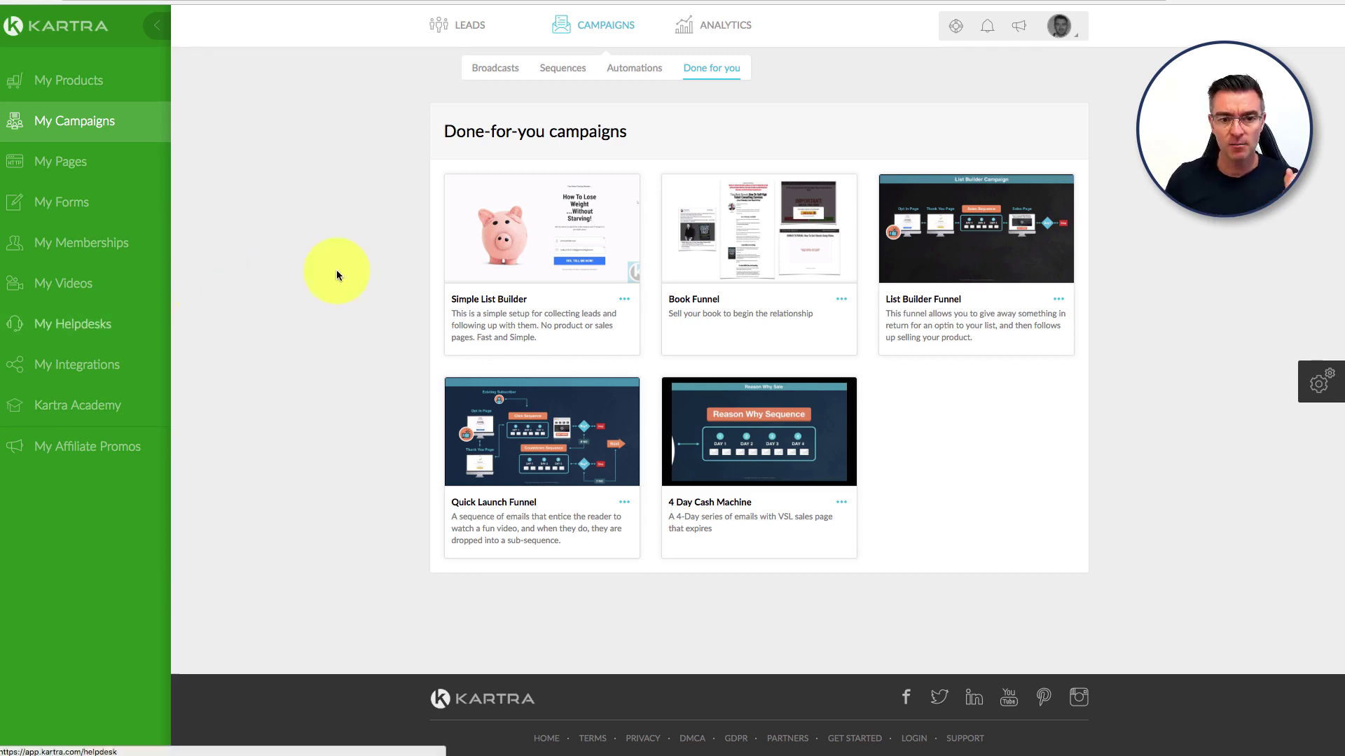
{"action": "mouse_move", "coordinate": [587, 210]}
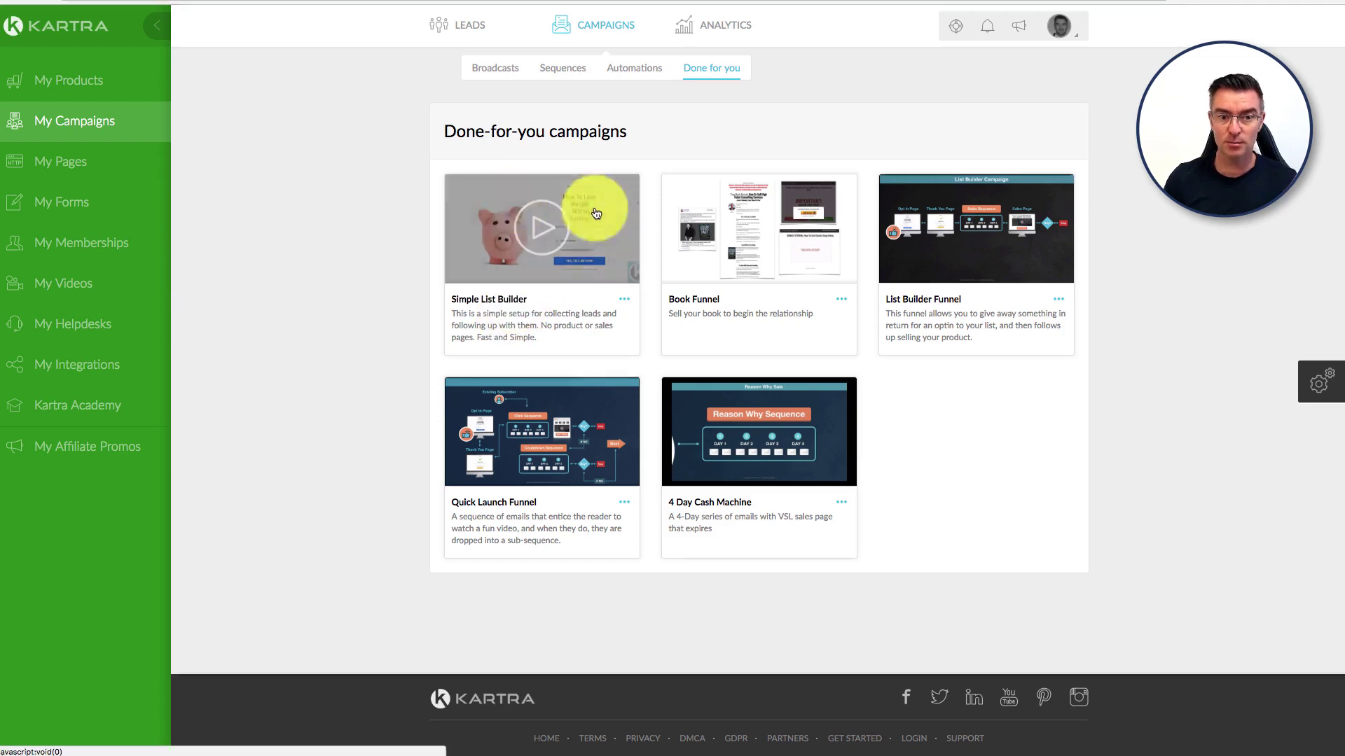
{"action": "mouse_move", "coordinate": [790, 234]}
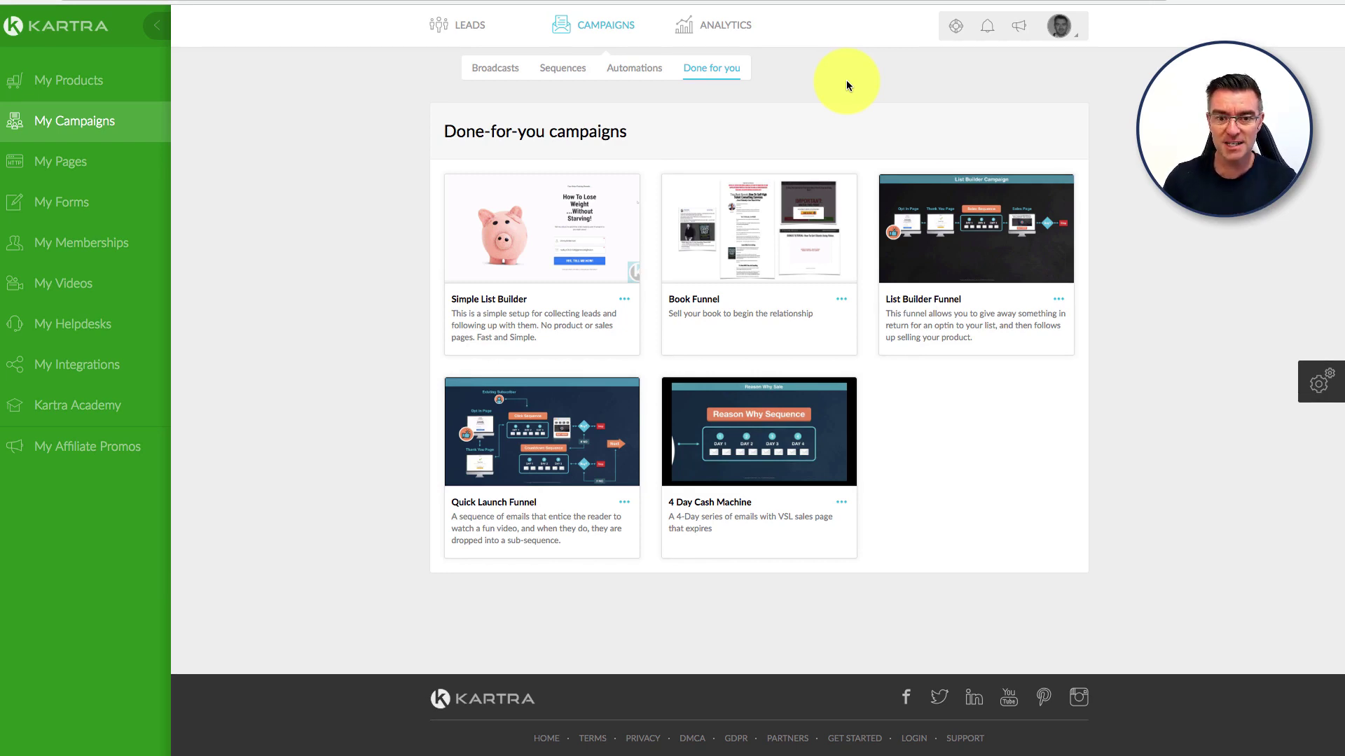
{"action": "left_click", "coordinate": [842, 299]}
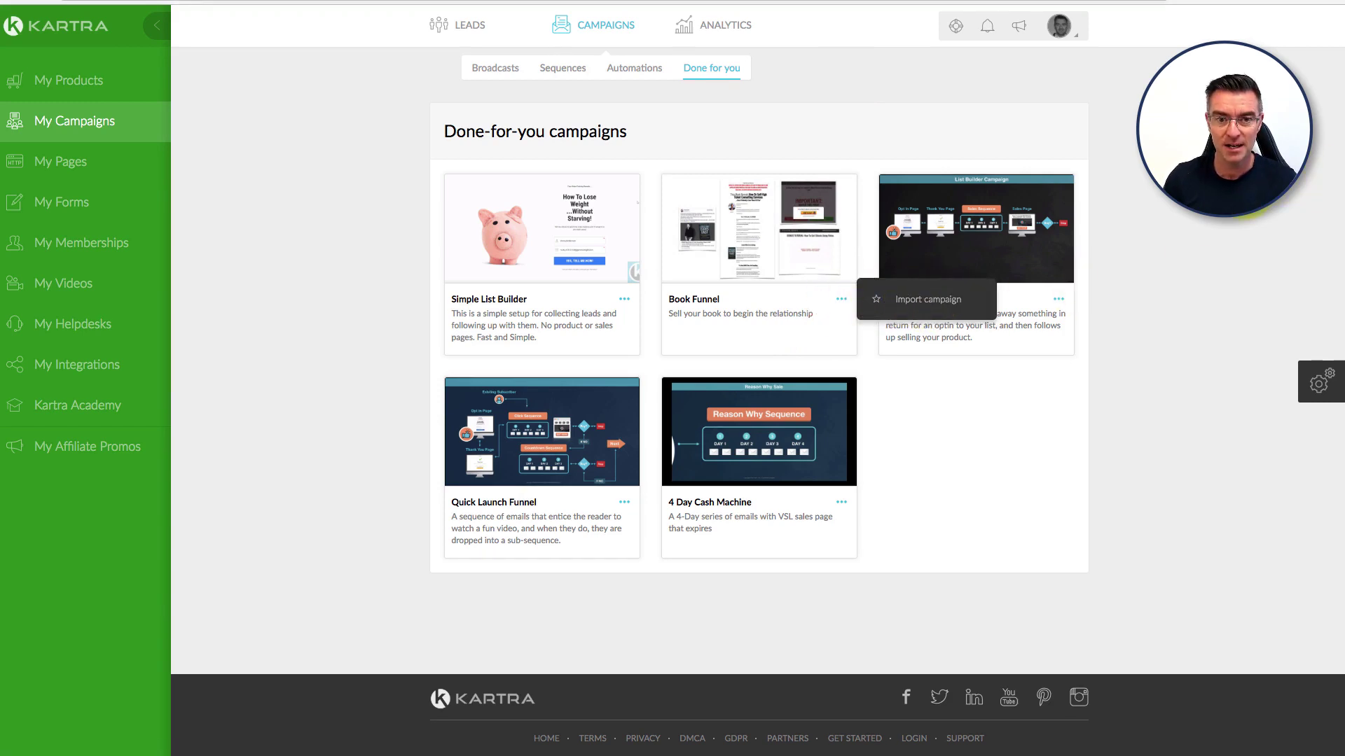
{"action": "left_click", "coordinate": [1250, 187]}
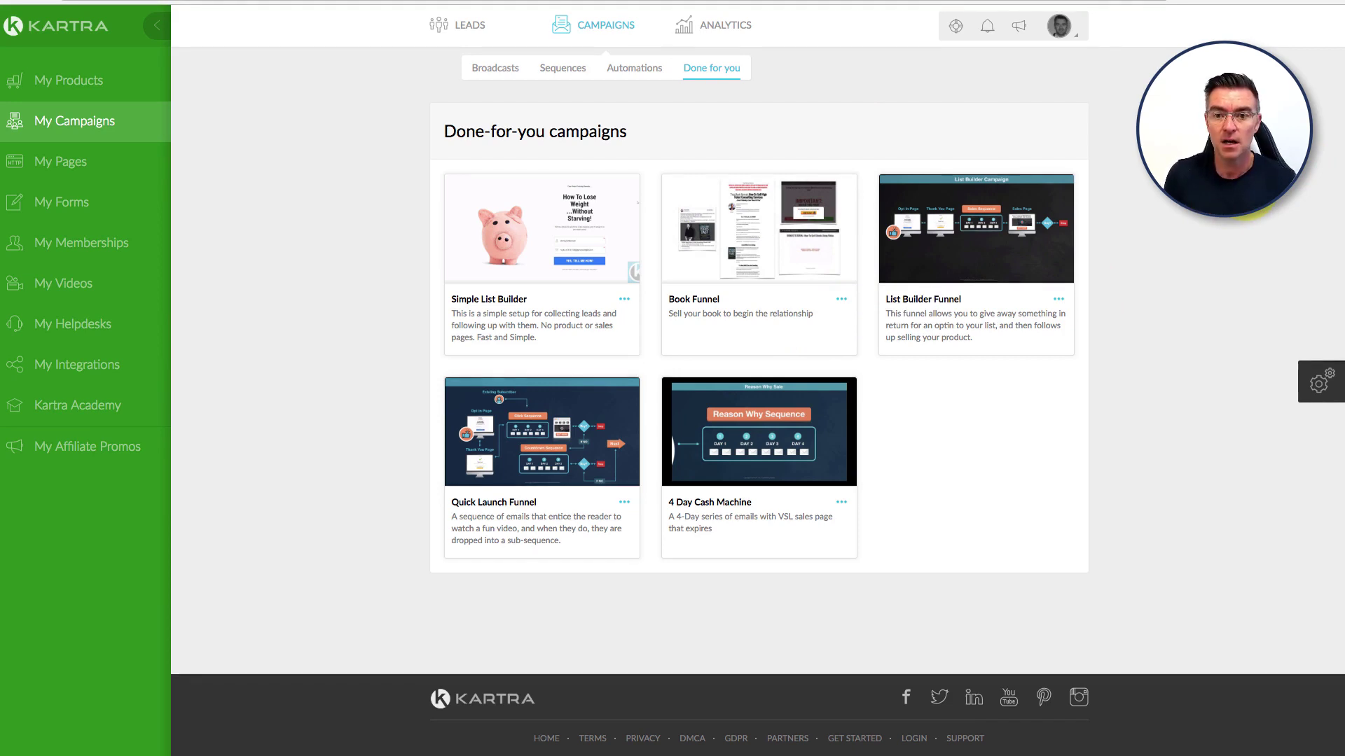
{"action": "mouse_move", "coordinate": [979, 269]}
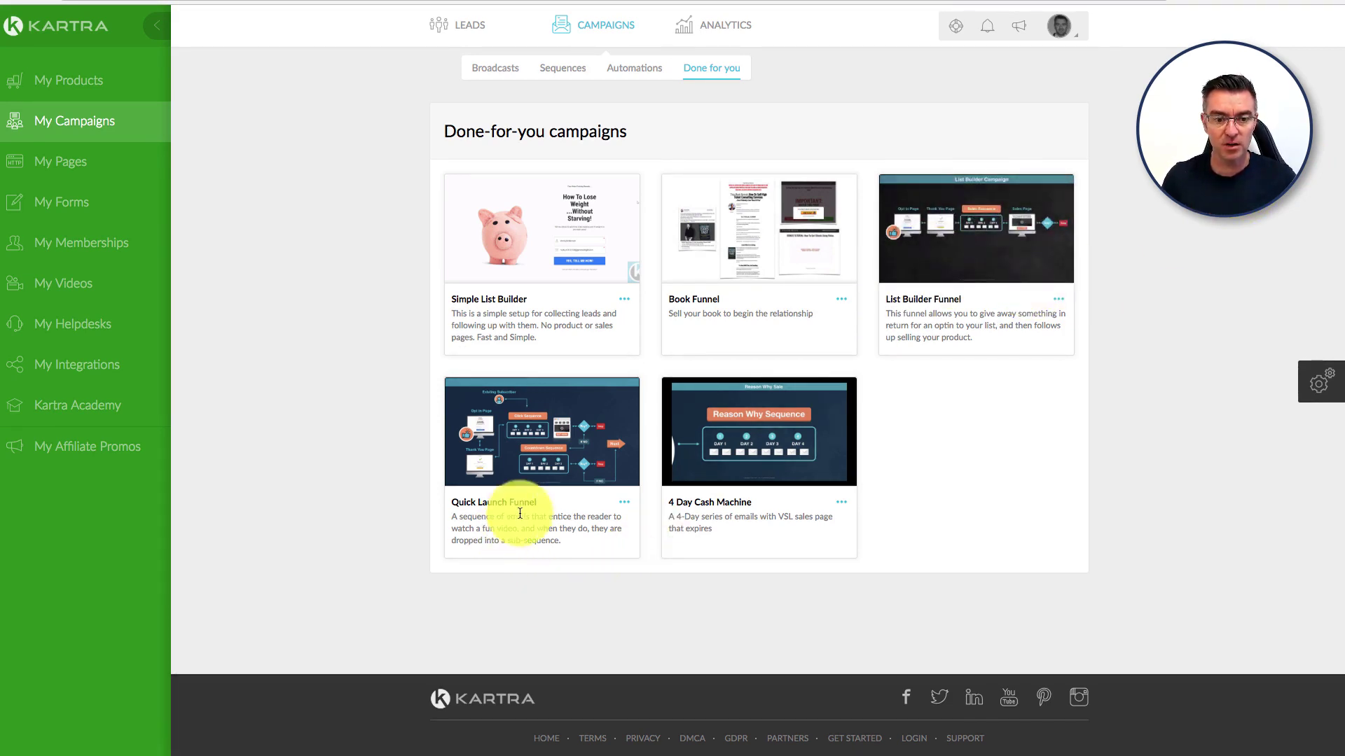
{"action": "mouse_move", "coordinate": [579, 472]}
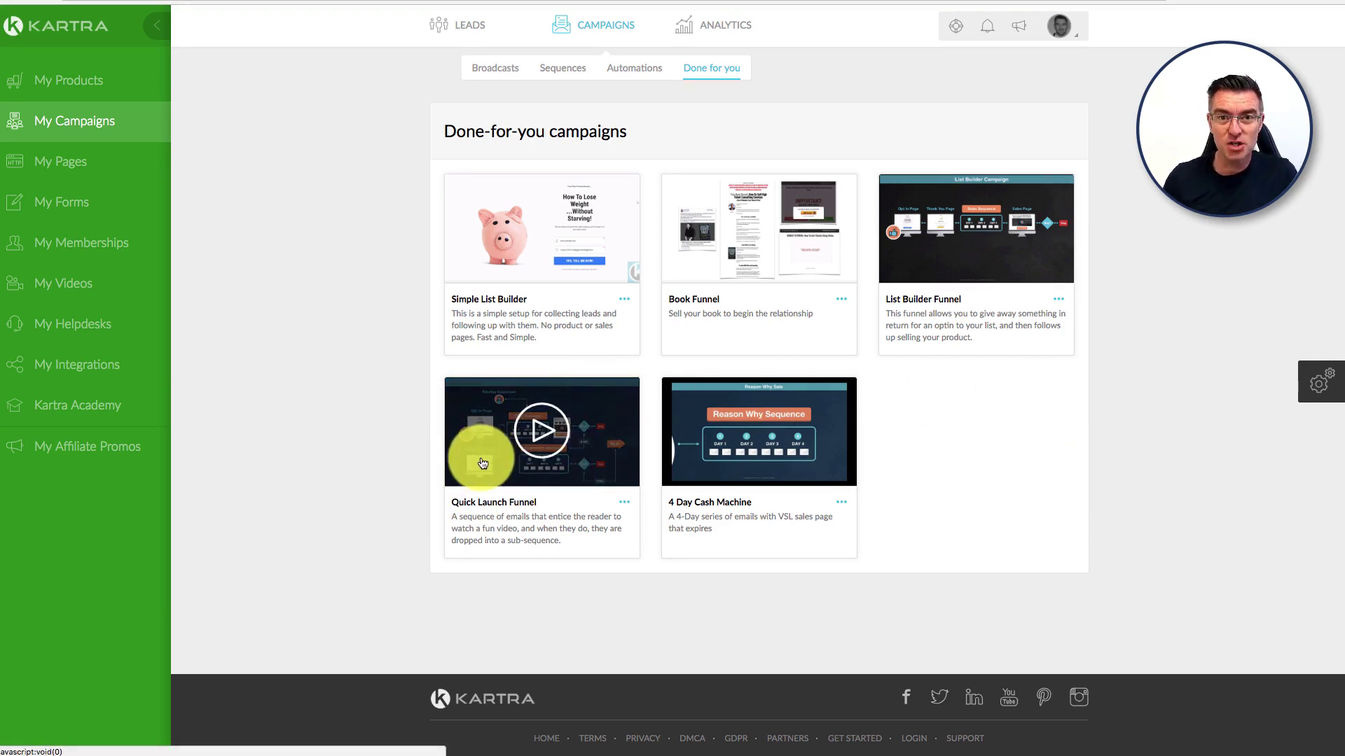
{"action": "left_click", "coordinate": [393, 478]}
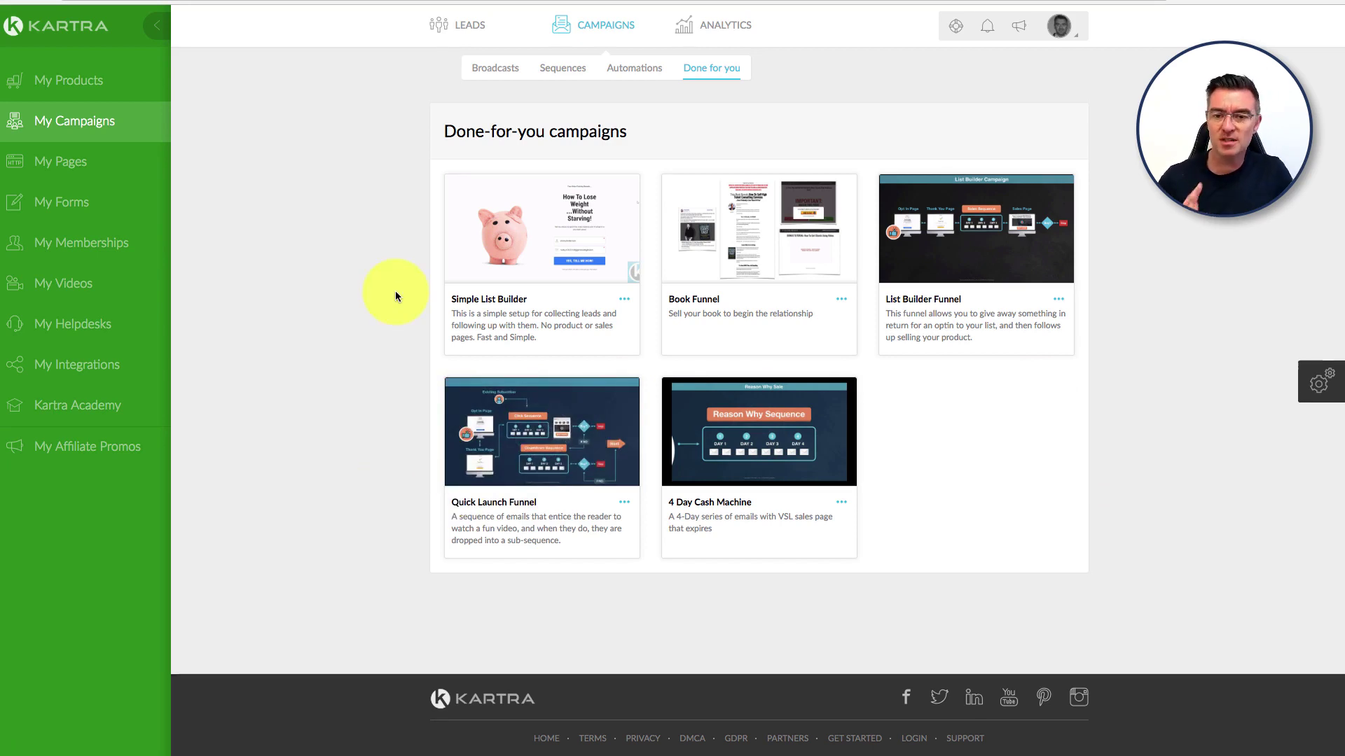
- Open My Pages and look through the list of existing pages
{"action": "left_click", "coordinate": [50, 162]}
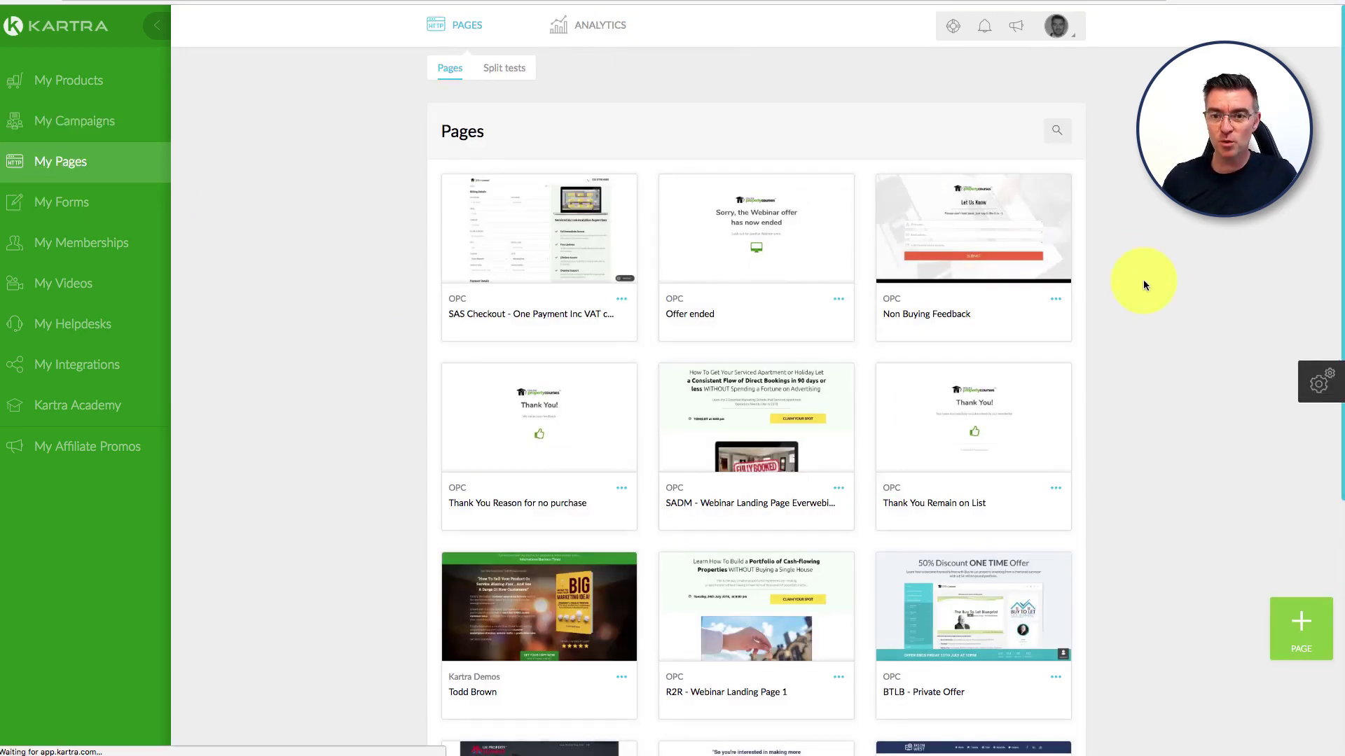
{"action": "left_click", "coordinate": [1177, 313]}
{"action": "scroll", "coordinate": [1165, 376], "scroll_direction": "down", "scroll_amount": 3}
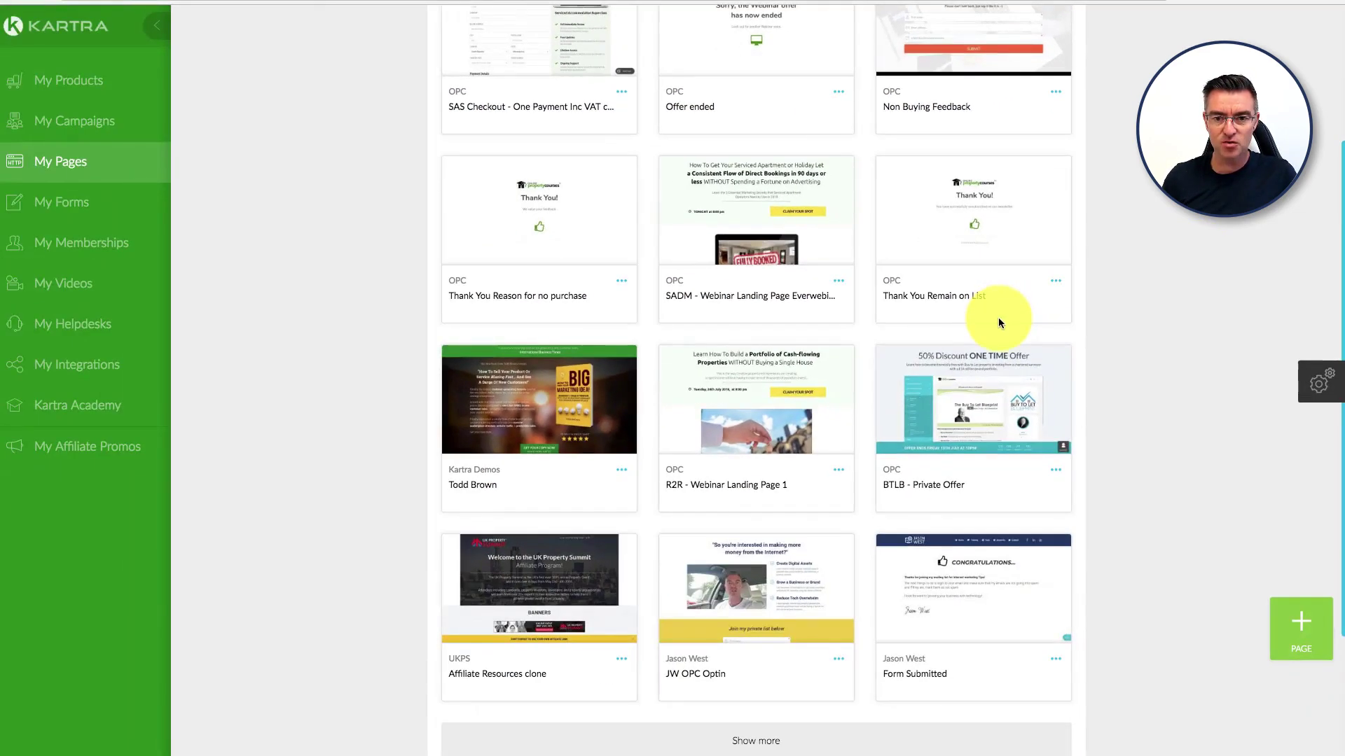
{"action": "scroll", "coordinate": [988, 403], "scroll_direction": "down", "scroll_amount": 3}
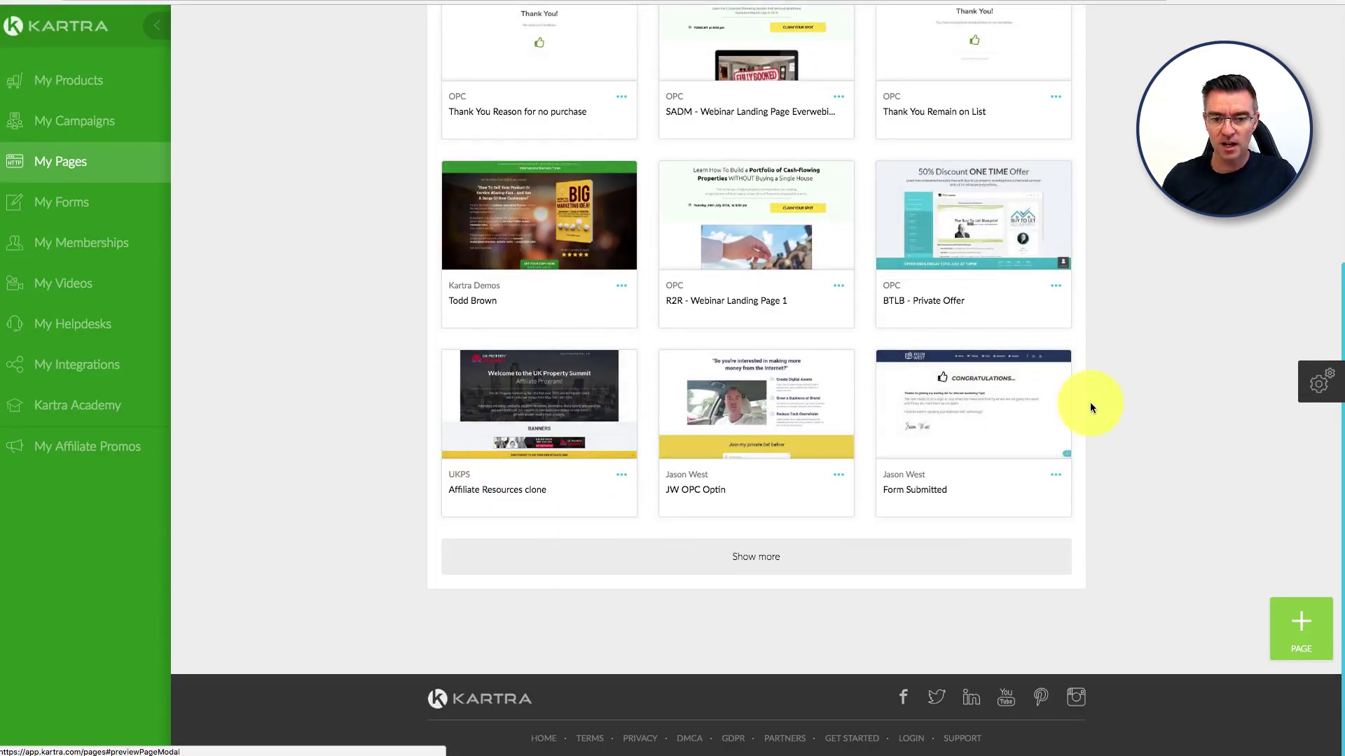
- Open the JW OPC Optin page in the page editor with its name and category kept, and view its content
{"action": "left_click", "coordinate": [839, 476]}
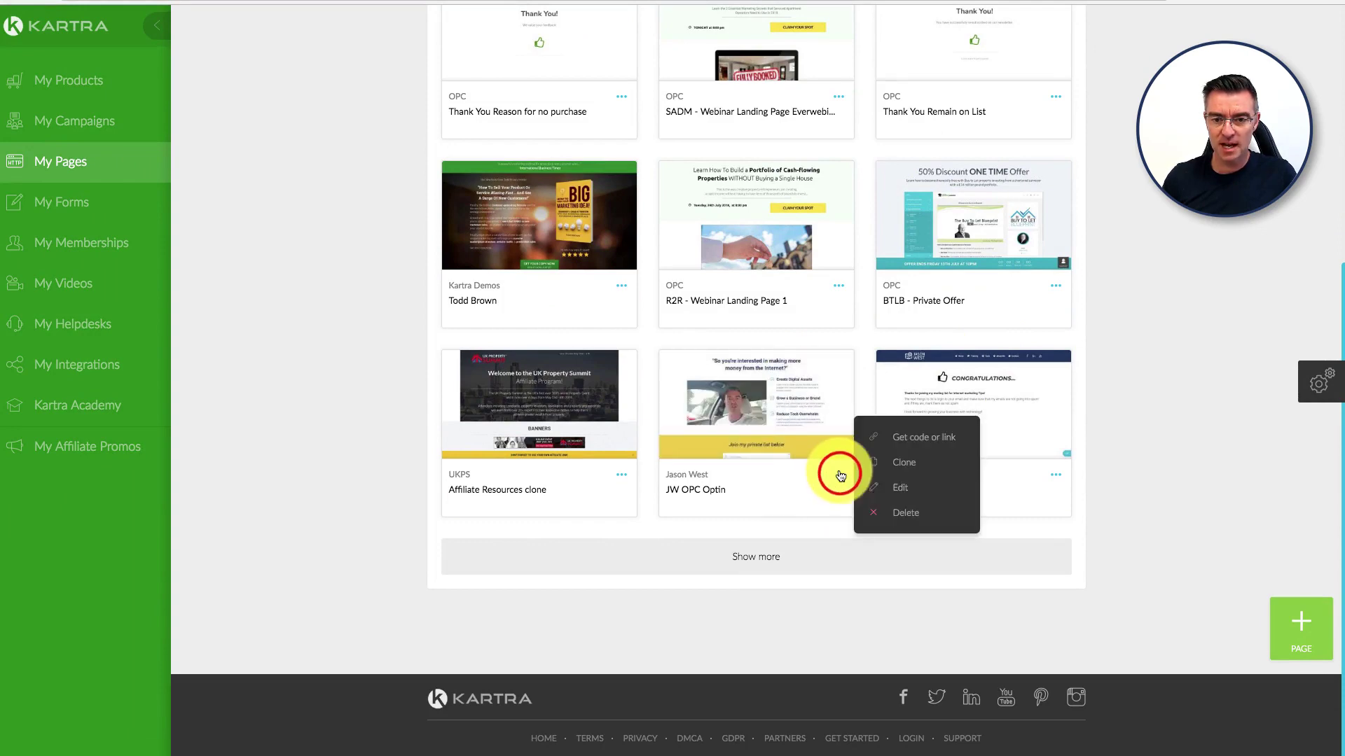
{"action": "left_click", "coordinate": [900, 490]}
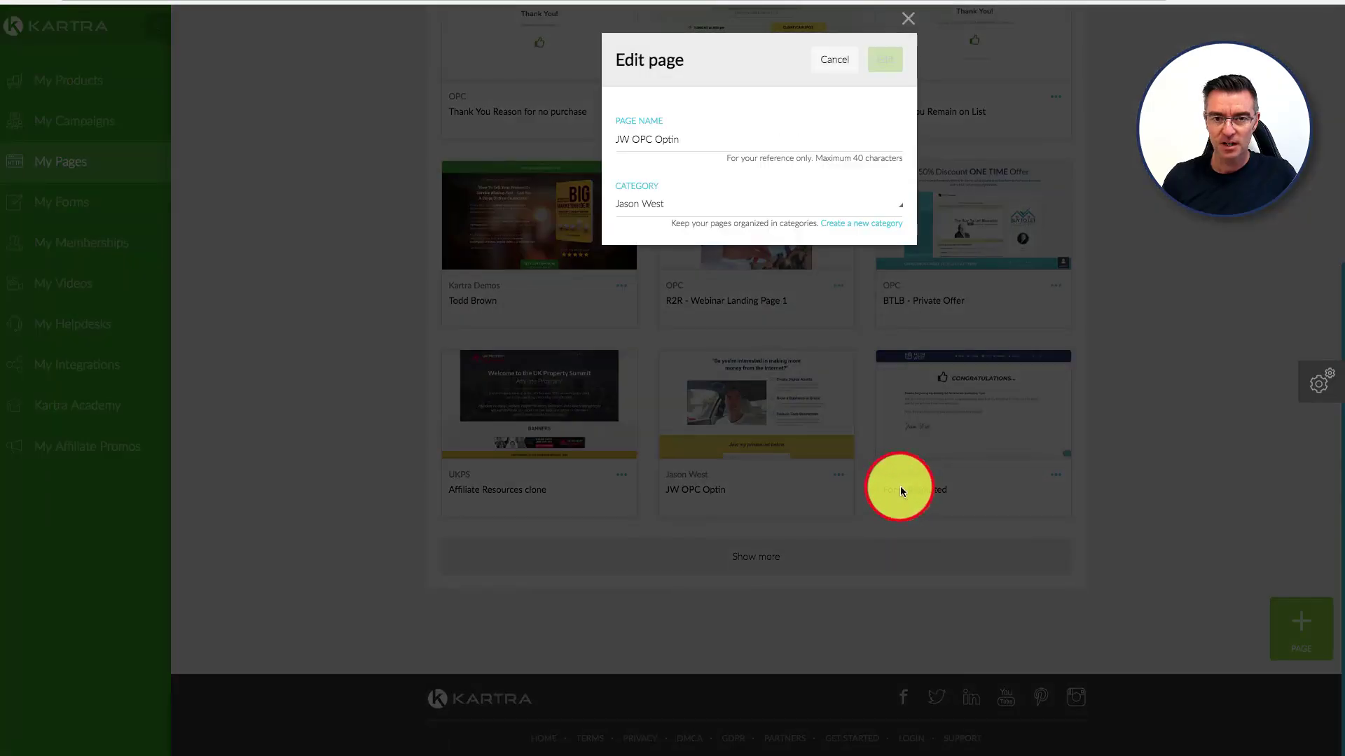
{"action": "left_click", "coordinate": [891, 61]}
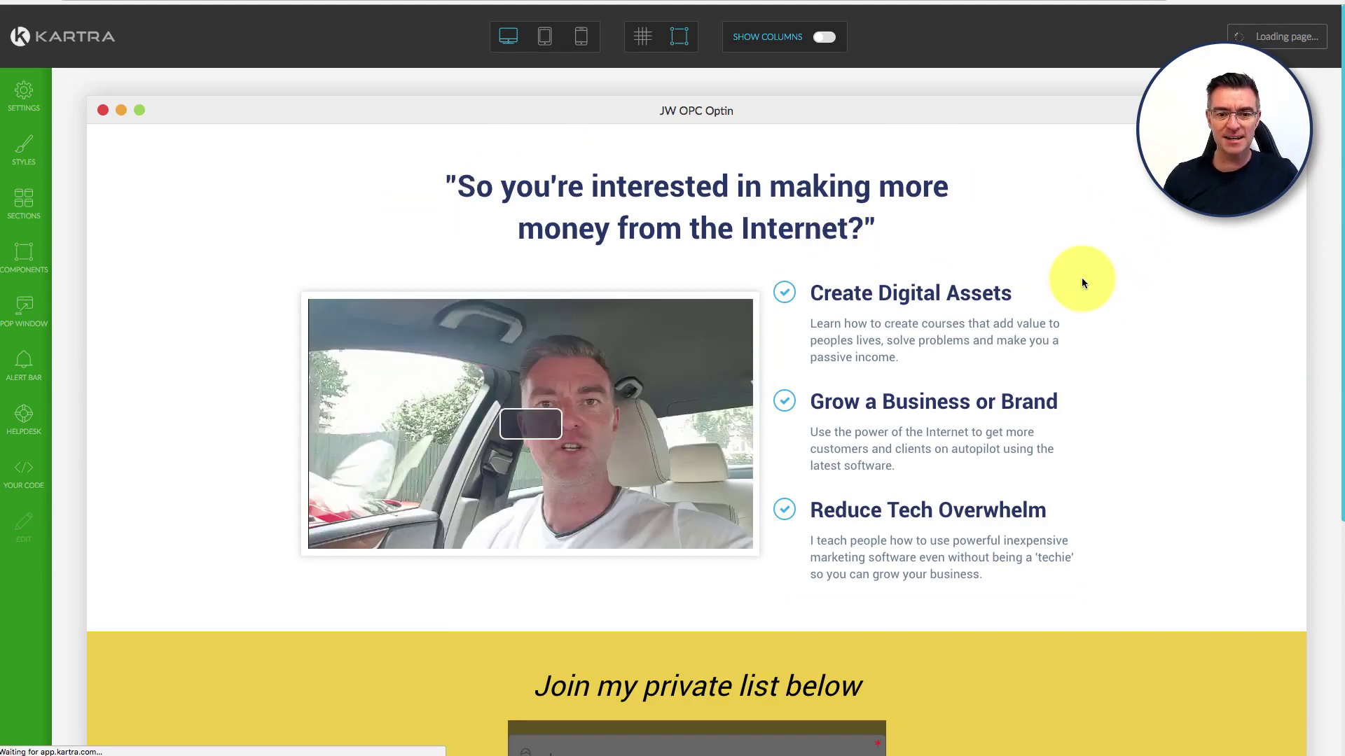
{"action": "scroll", "coordinate": [1173, 341], "scroll_direction": "down", "scroll_amount": 1}
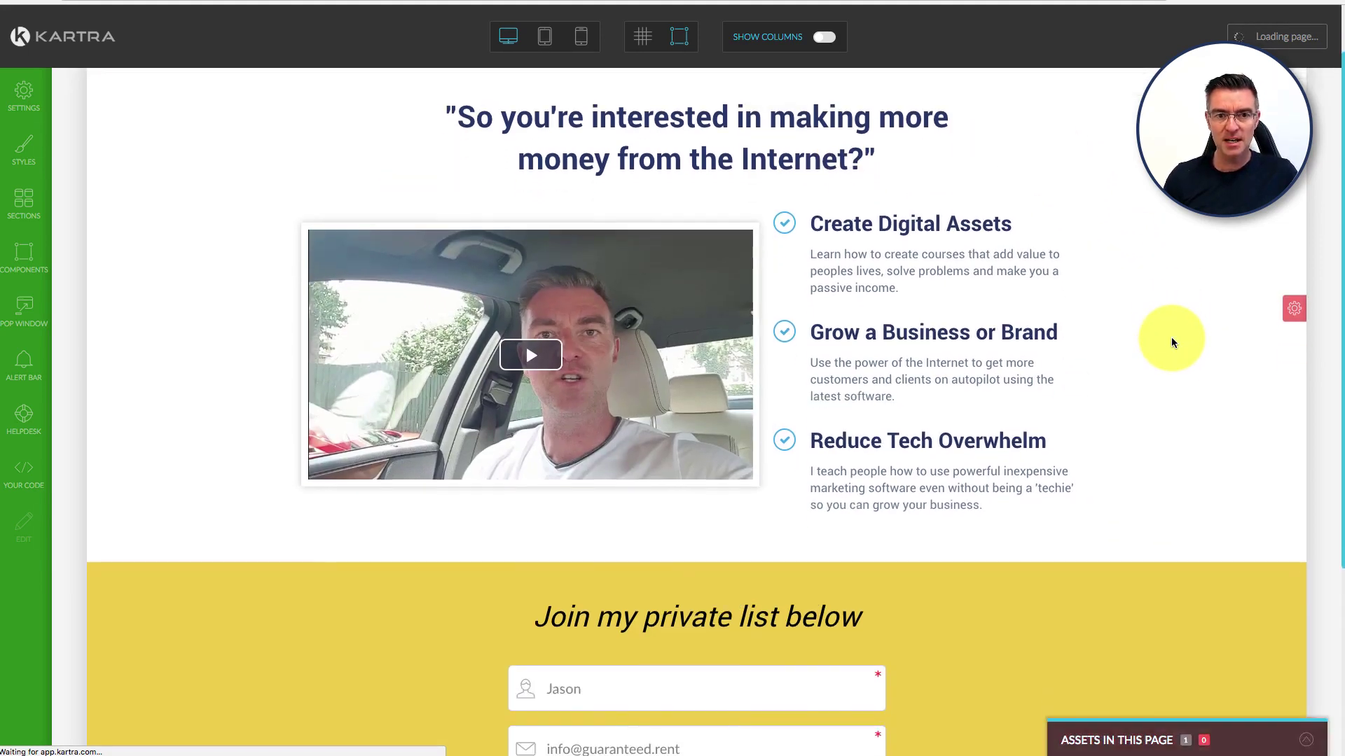
- Look over the JW OPC Optin page down to its opt-in form and footer, and exit the editor to the dashboard
{"action": "scroll", "coordinate": [1166, 322], "scroll_direction": "up", "scroll_amount": 1}
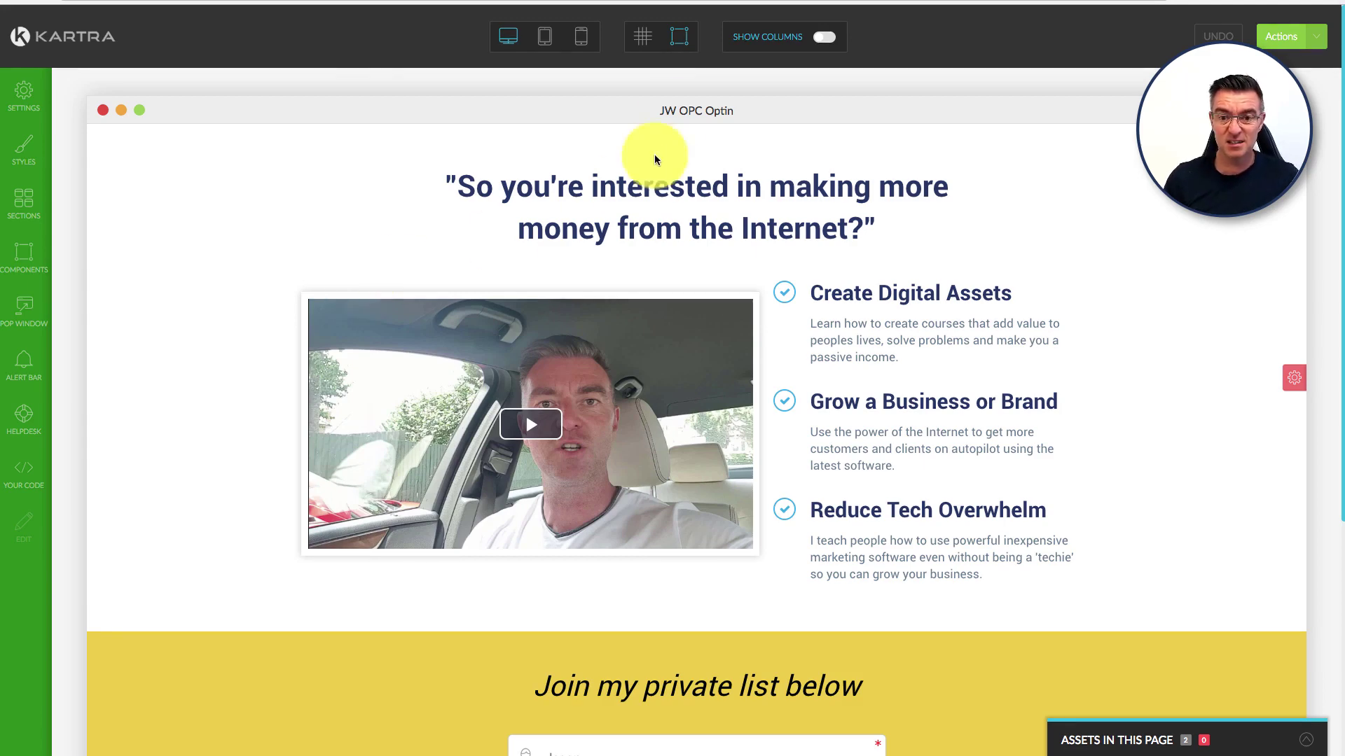
{"action": "scroll", "coordinate": [1191, 504], "scroll_direction": "down", "scroll_amount": 5}
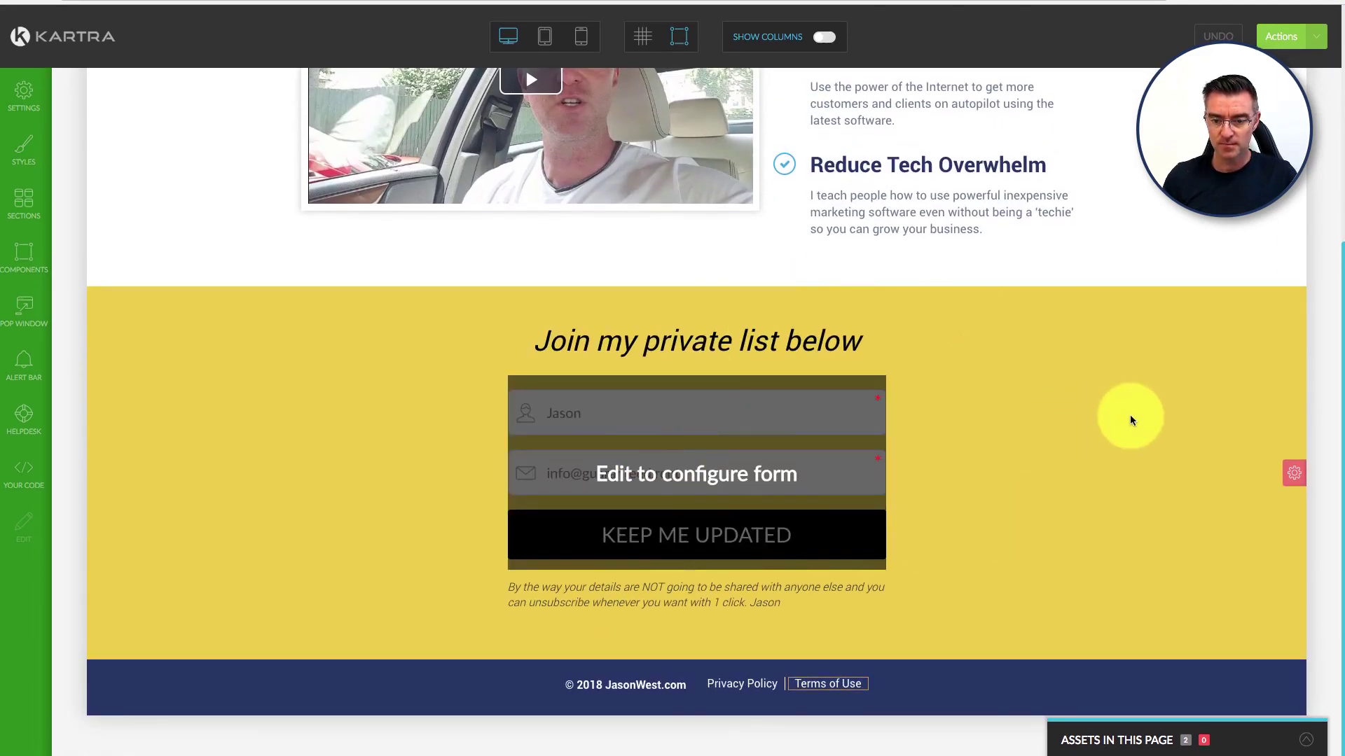
{"action": "scroll", "coordinate": [1184, 421], "scroll_direction": "up", "scroll_amount": 1}
{"action": "scroll", "coordinate": [1236, 432], "scroll_direction": "up", "scroll_amount": 4}
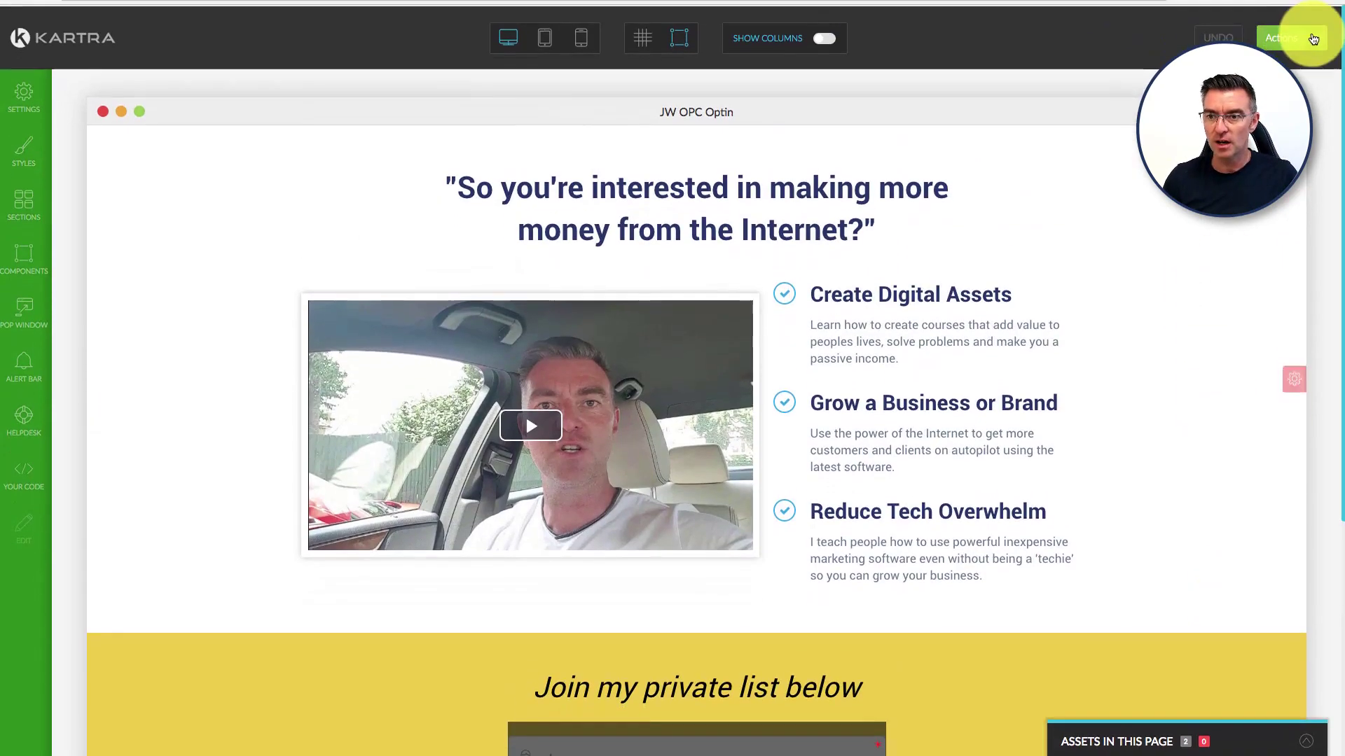
{"action": "left_click", "coordinate": [1315, 41]}
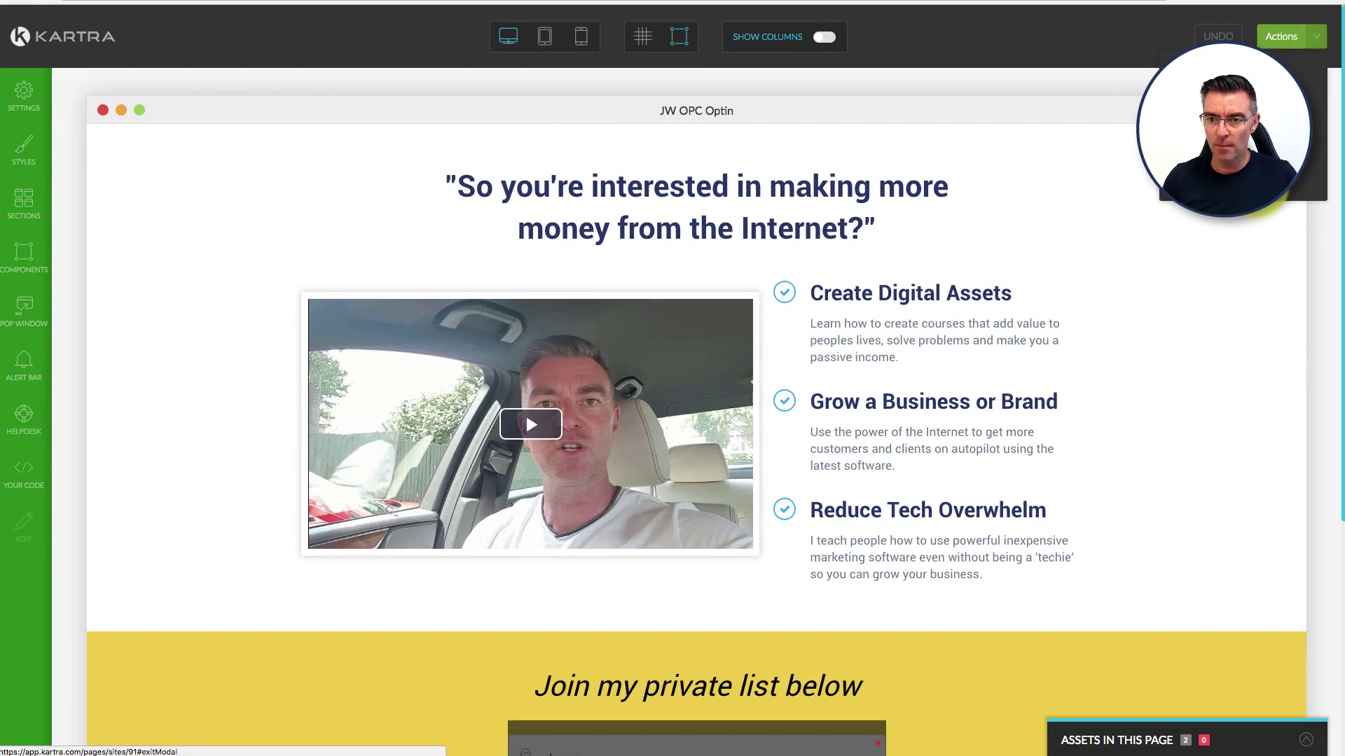
{"action": "left_click", "coordinate": [1233, 186]}
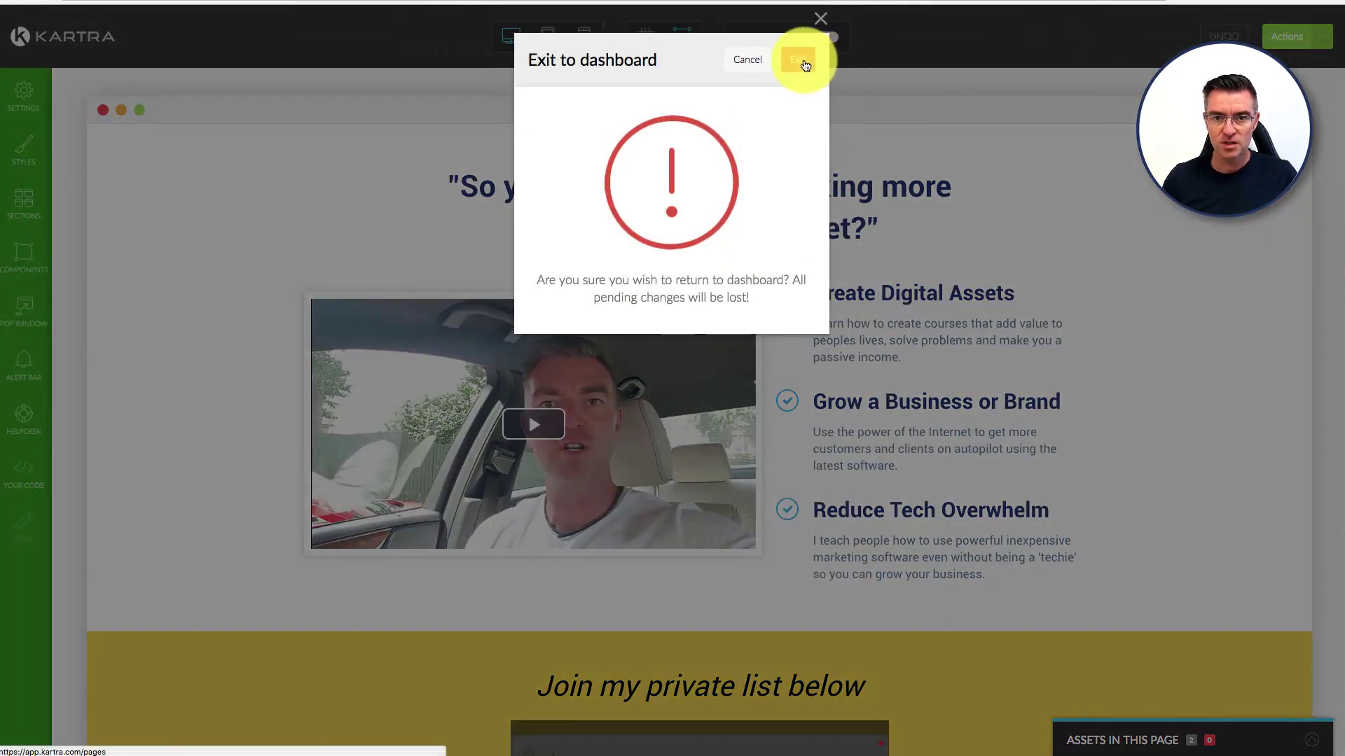
{"action": "left_click", "coordinate": [804, 61]}
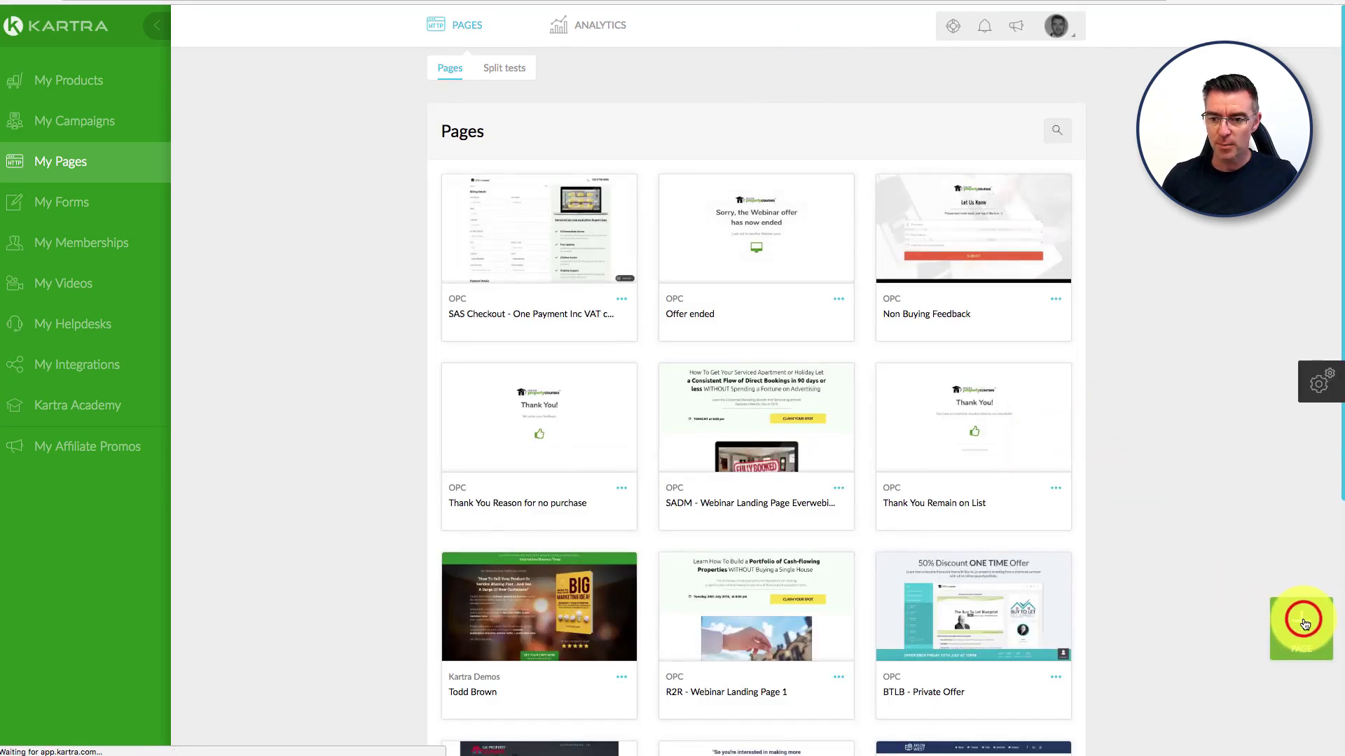
- Start a new page and view the saved templates and the Squeeze Pages templates
{"action": "left_click", "coordinate": [1304, 623]}
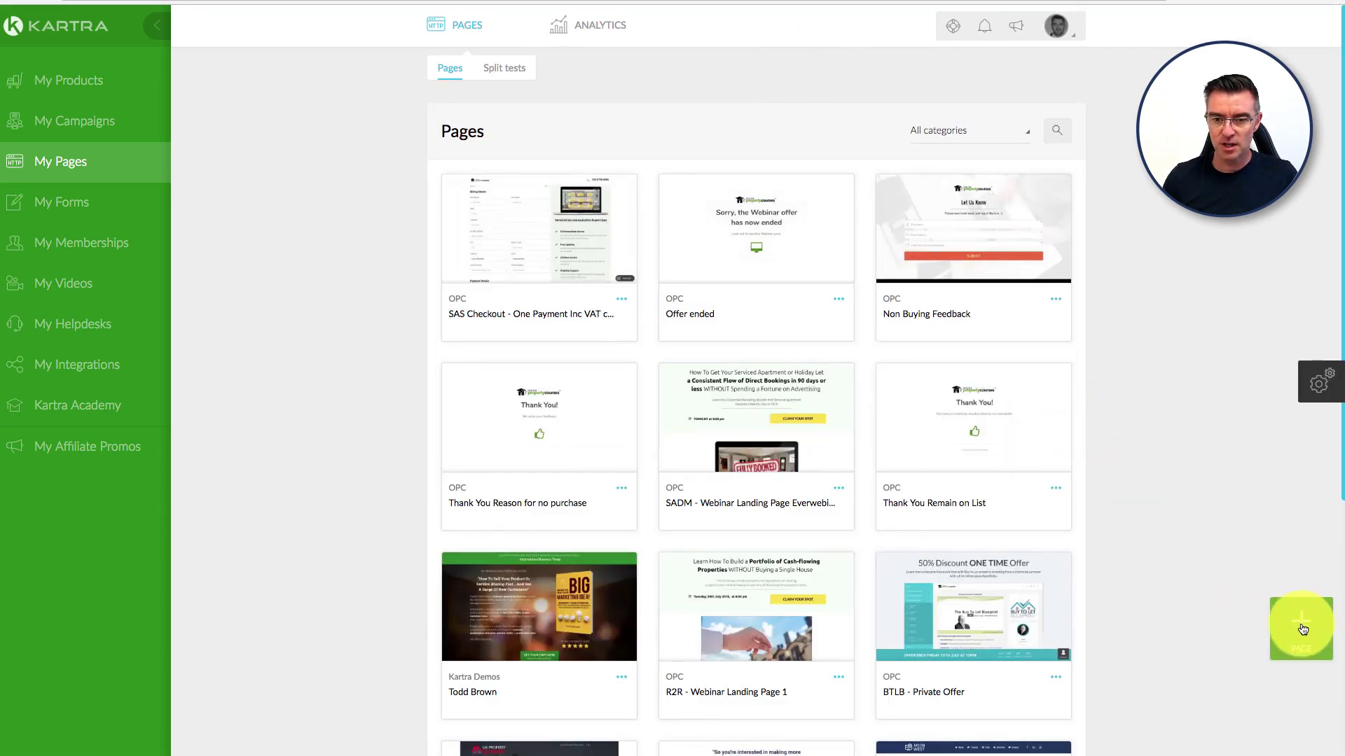
{"action": "left_click", "coordinate": [1307, 624]}
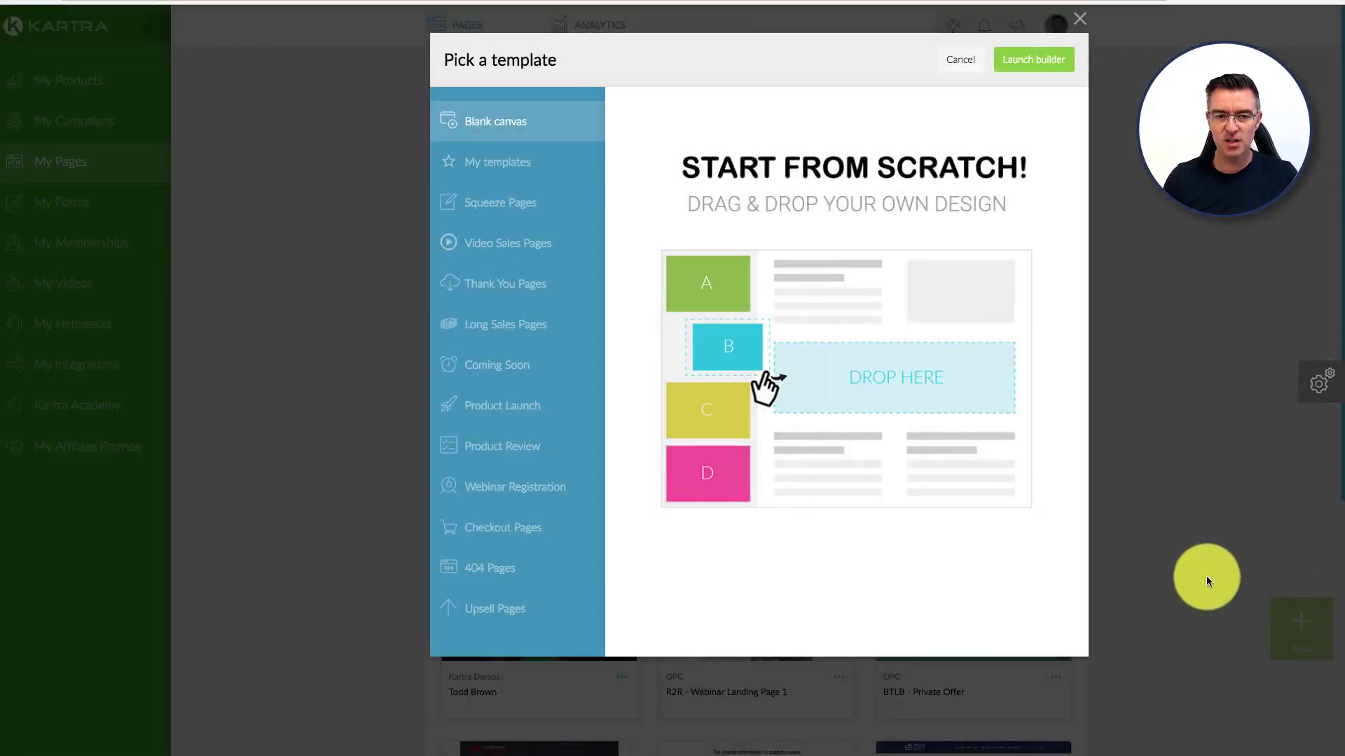
{"action": "left_click", "coordinate": [460, 157]}
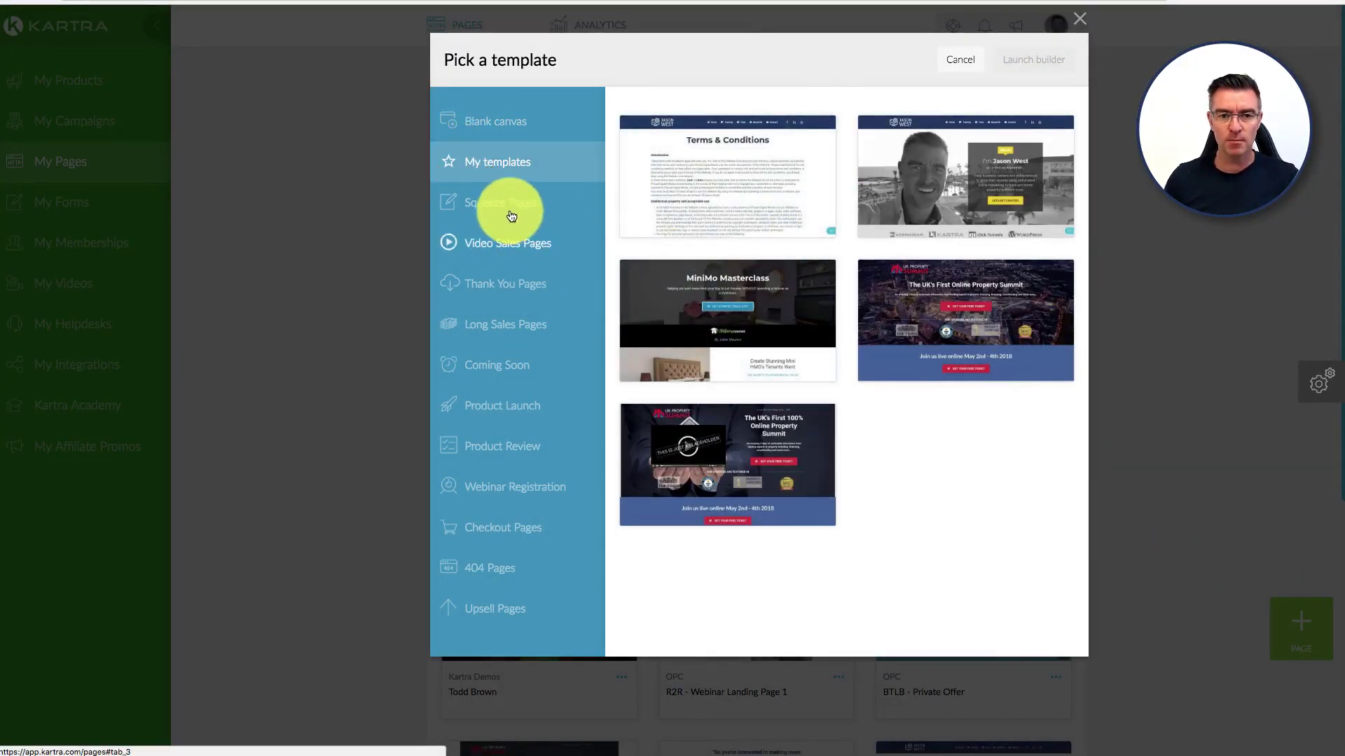
{"action": "left_click", "coordinate": [482, 197]}
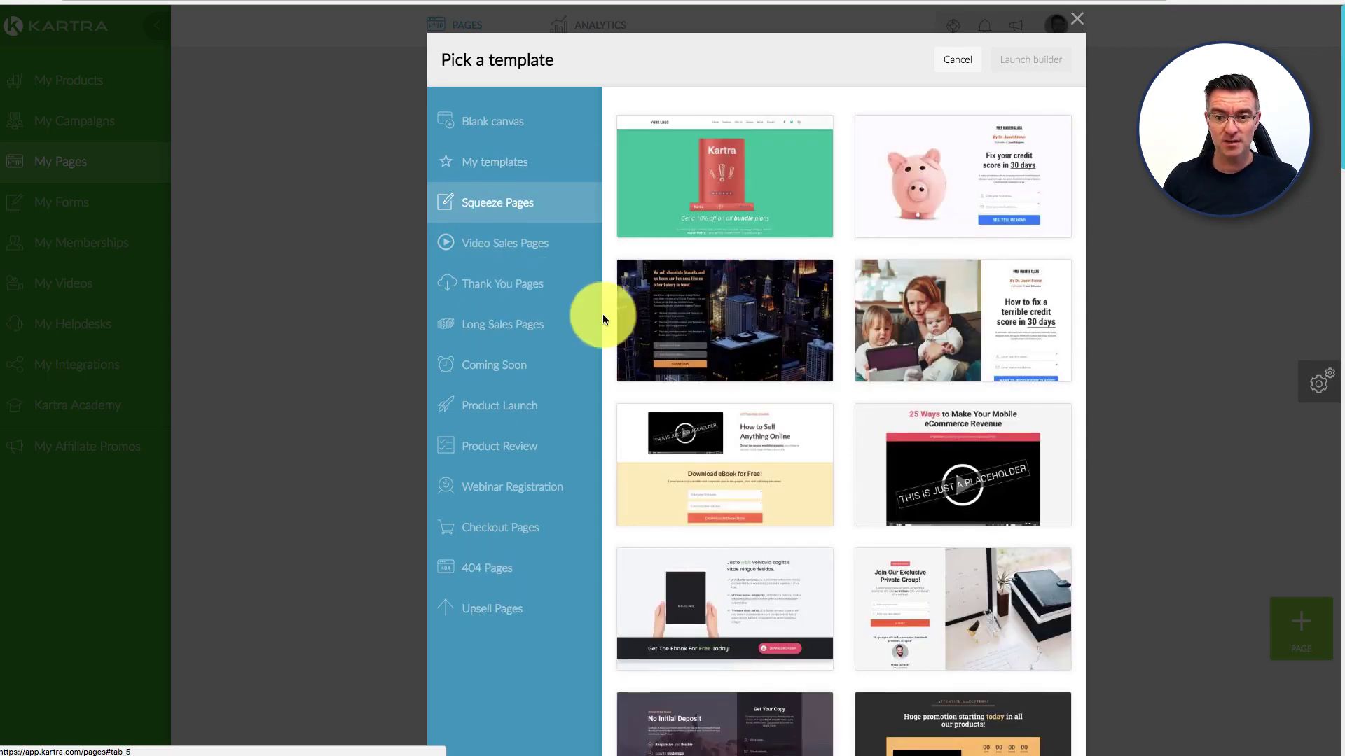
- Browse the squeeze page templates and preview the "Adipiscing elit, eiusmod tempor incididunt" template, returning to the template library
{"action": "mouse_move", "coordinate": [943, 208]}
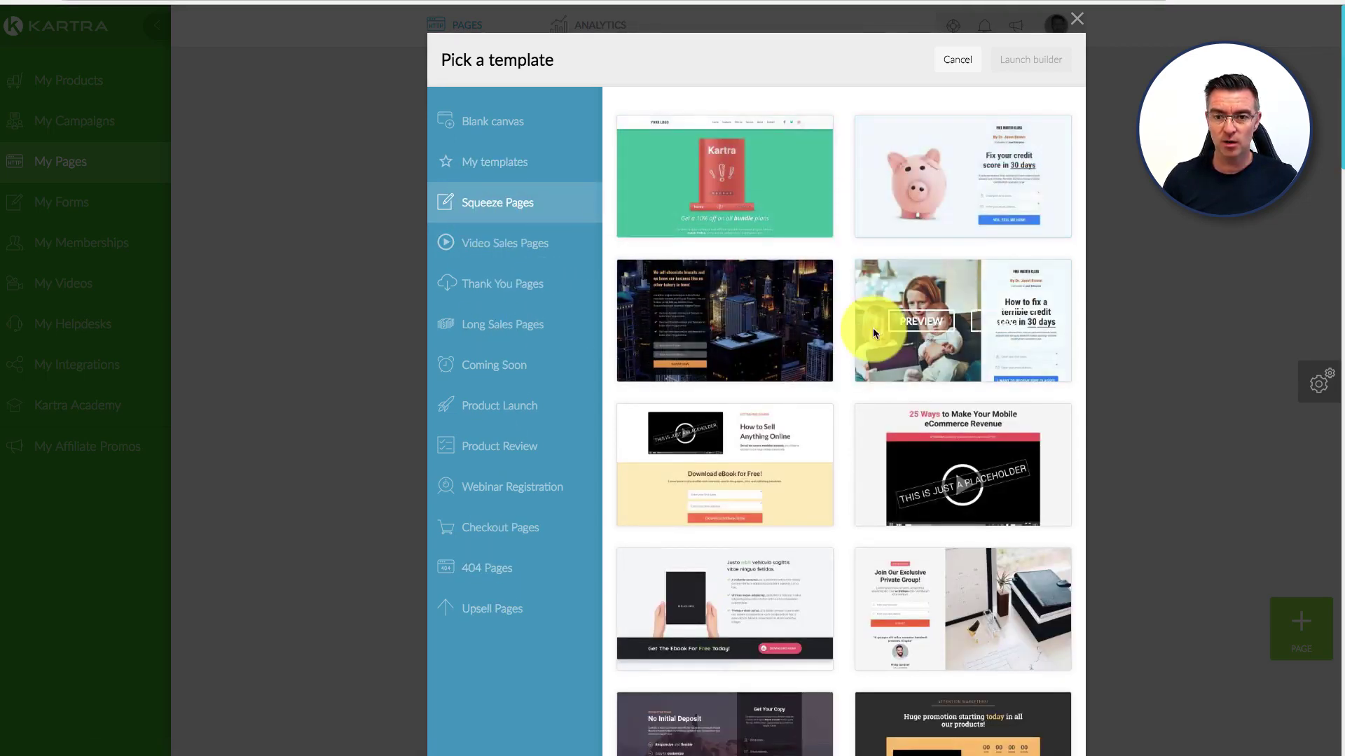
{"action": "scroll", "coordinate": [873, 328], "scroll_direction": "down", "scroll_amount": 3}
{"action": "scroll", "coordinate": [809, 233], "scroll_direction": "down", "scroll_amount": 2}
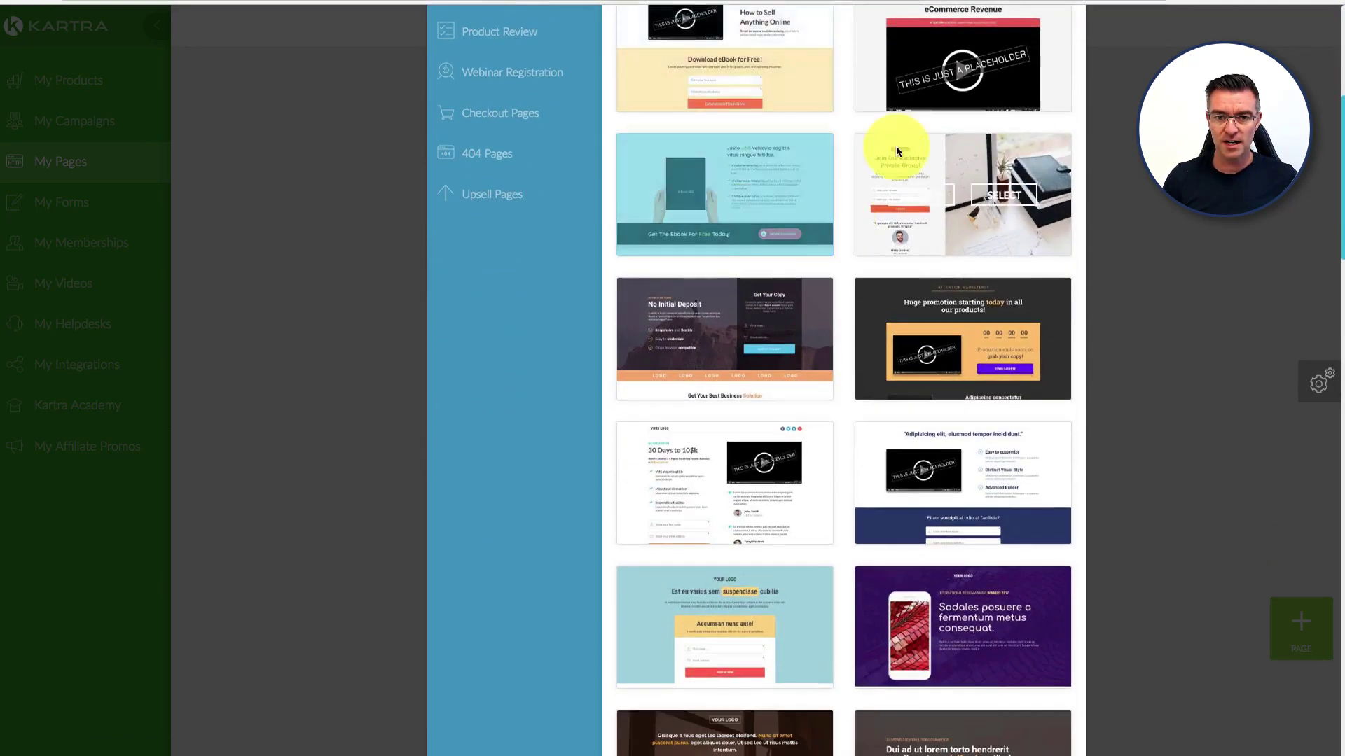
{"action": "scroll", "coordinate": [873, 203], "scroll_direction": "up", "scroll_amount": 2}
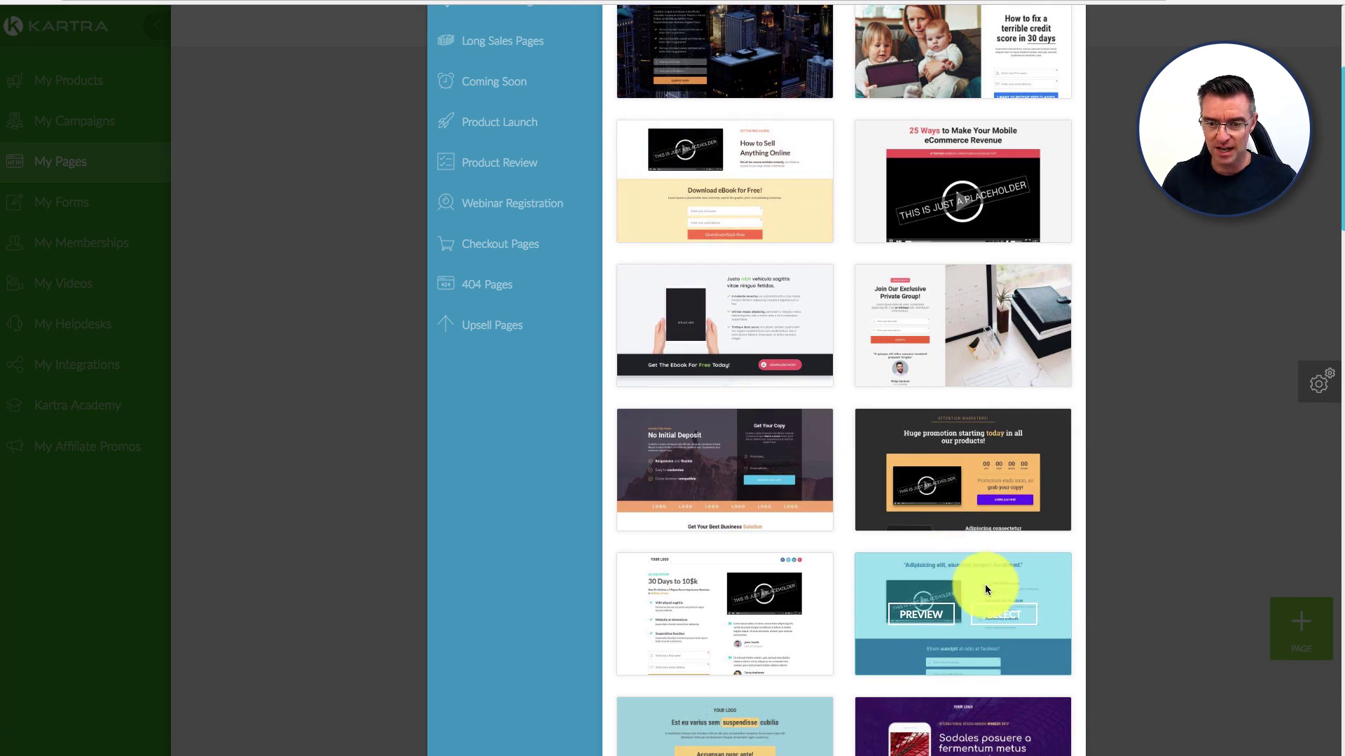
{"action": "left_click", "coordinate": [928, 620]}
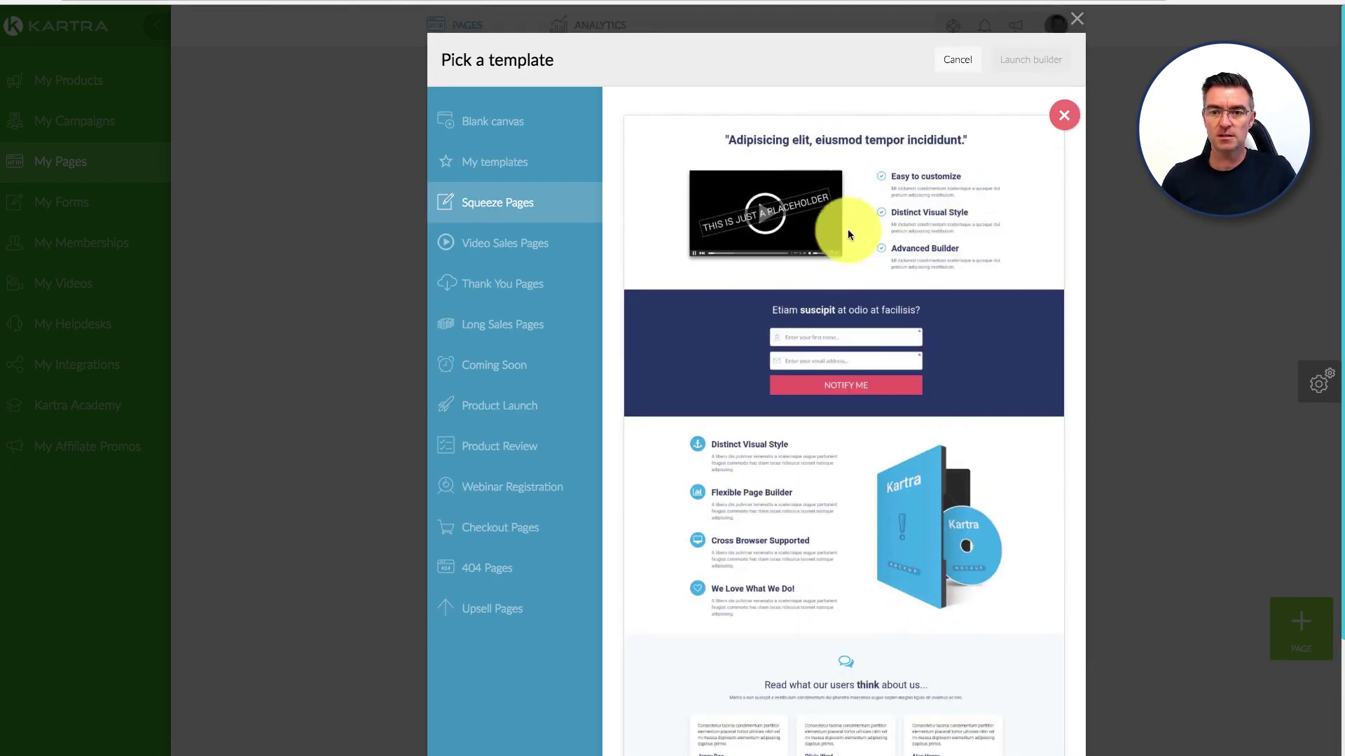
{"action": "scroll", "coordinate": [879, 300], "scroll_direction": "down", "scroll_amount": 2}
{"action": "scroll", "coordinate": [879, 300], "scroll_direction": "up", "scroll_amount": 2}
{"action": "left_click", "coordinate": [1064, 115]}
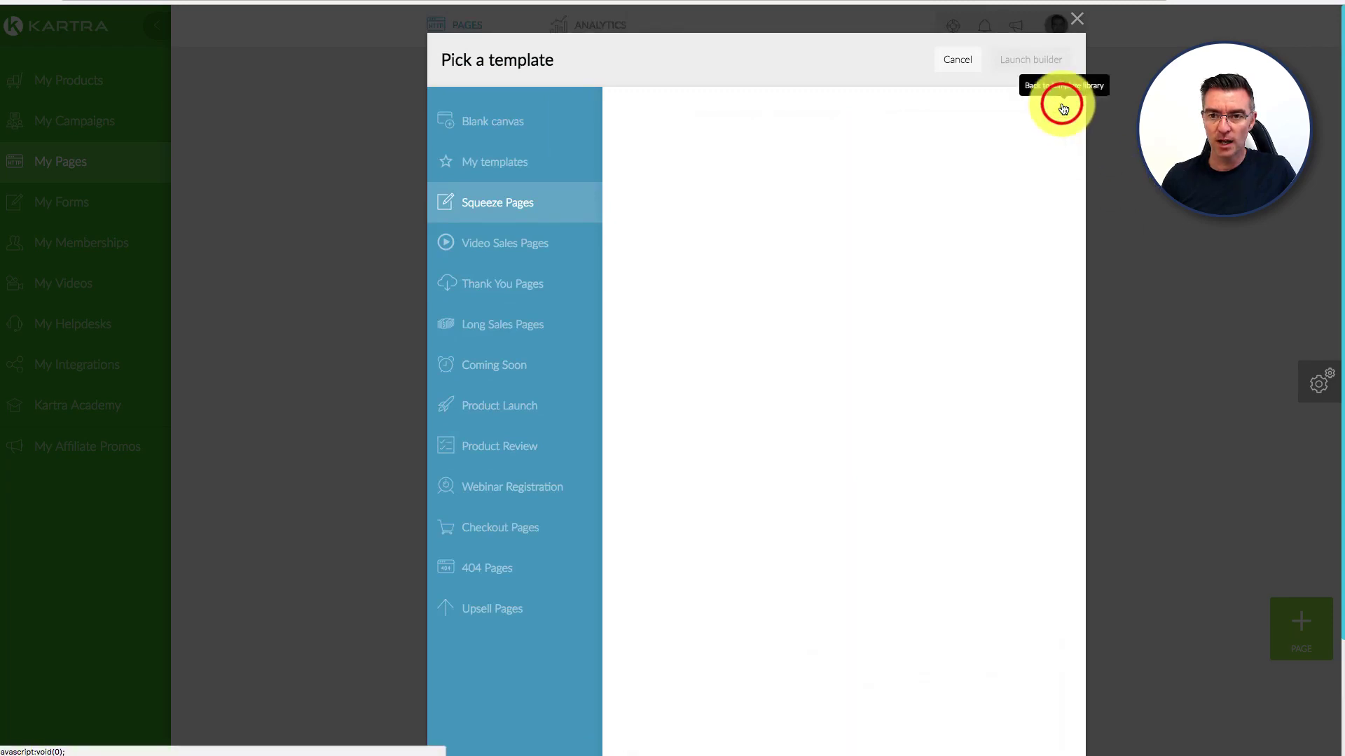
- Look through more squeeze page templates and preview "30 Days to 10$k", closing the preview without selecting it
{"action": "scroll", "coordinate": [979, 434], "scroll_direction": "down", "scroll_amount": 2}
{"action": "scroll", "coordinate": [849, 545], "scroll_direction": "down", "scroll_amount": 3}
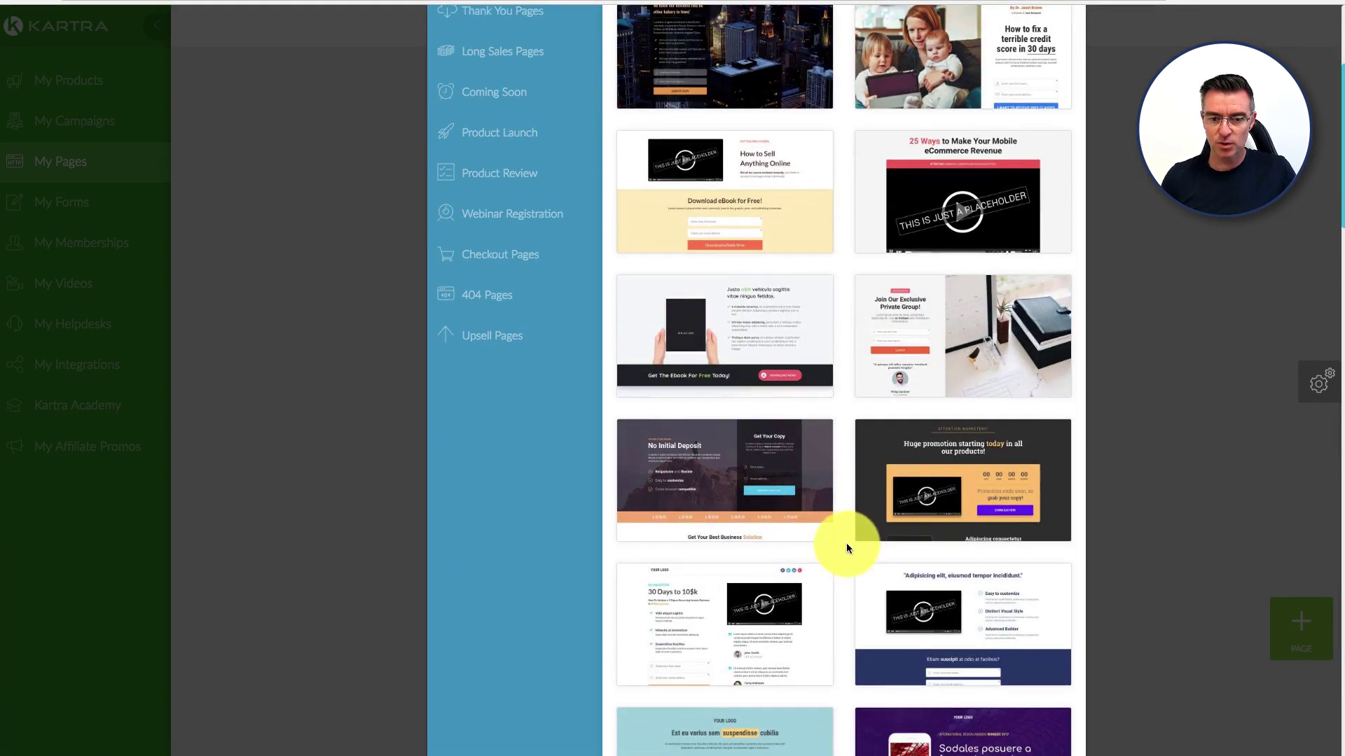
{"action": "scroll", "coordinate": [750, 511], "scroll_direction": "down", "scroll_amount": 3}
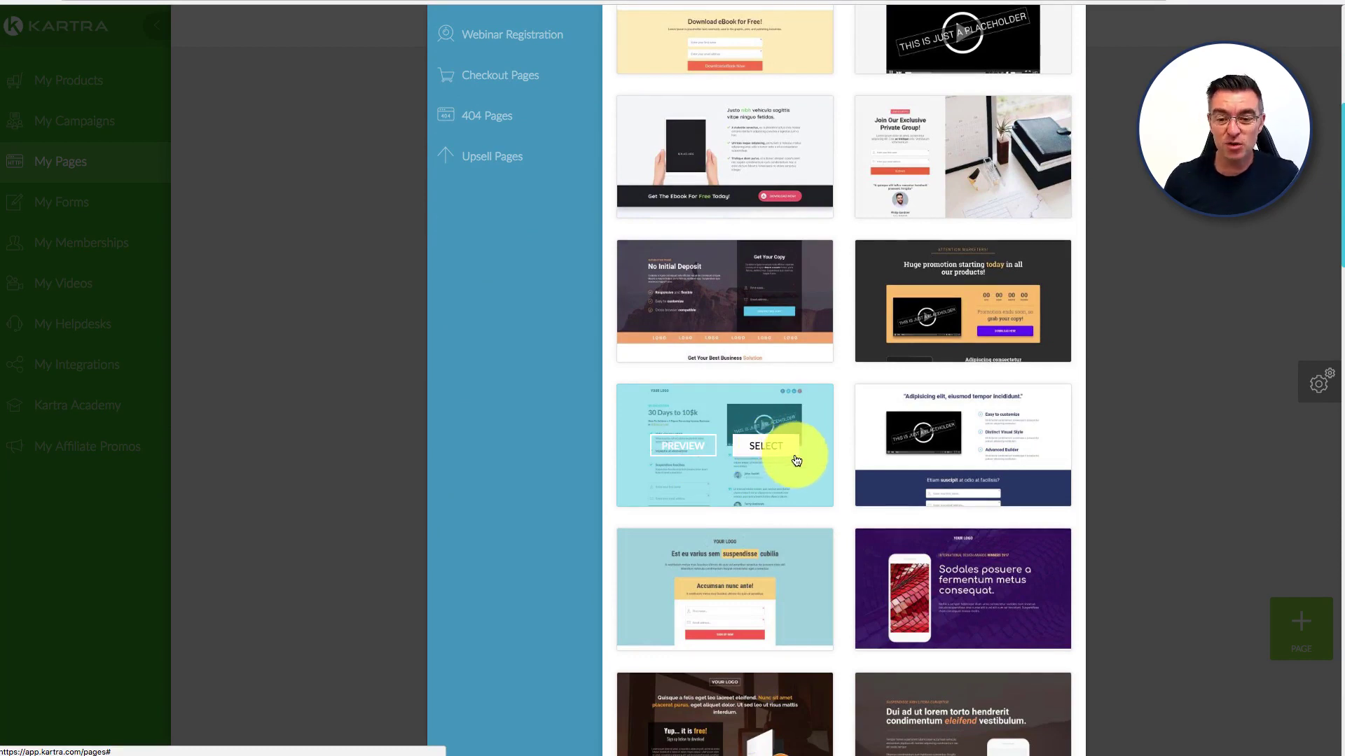
{"action": "scroll", "coordinate": [795, 454], "scroll_direction": "down", "scroll_amount": 4}
{"action": "scroll", "coordinate": [794, 453], "scroll_direction": "up", "scroll_amount": 3}
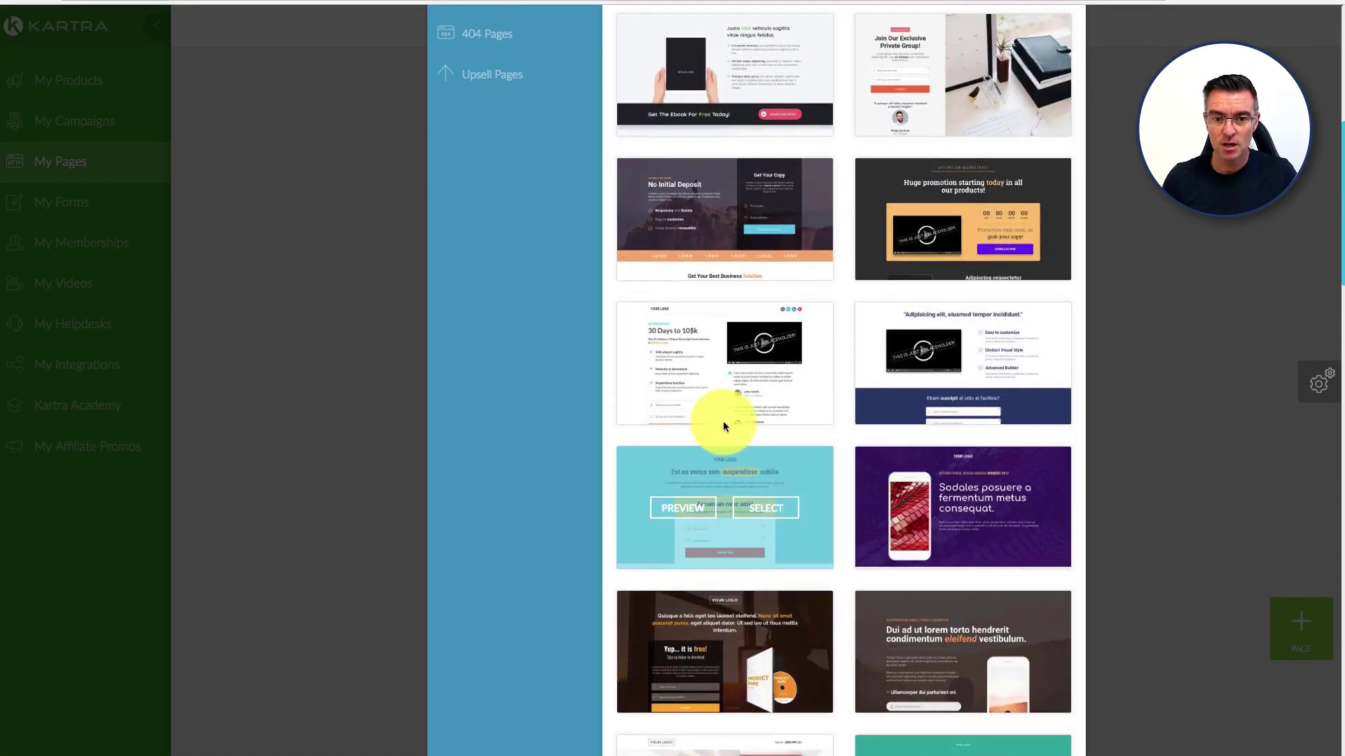
{"action": "left_click", "coordinate": [683, 362]}
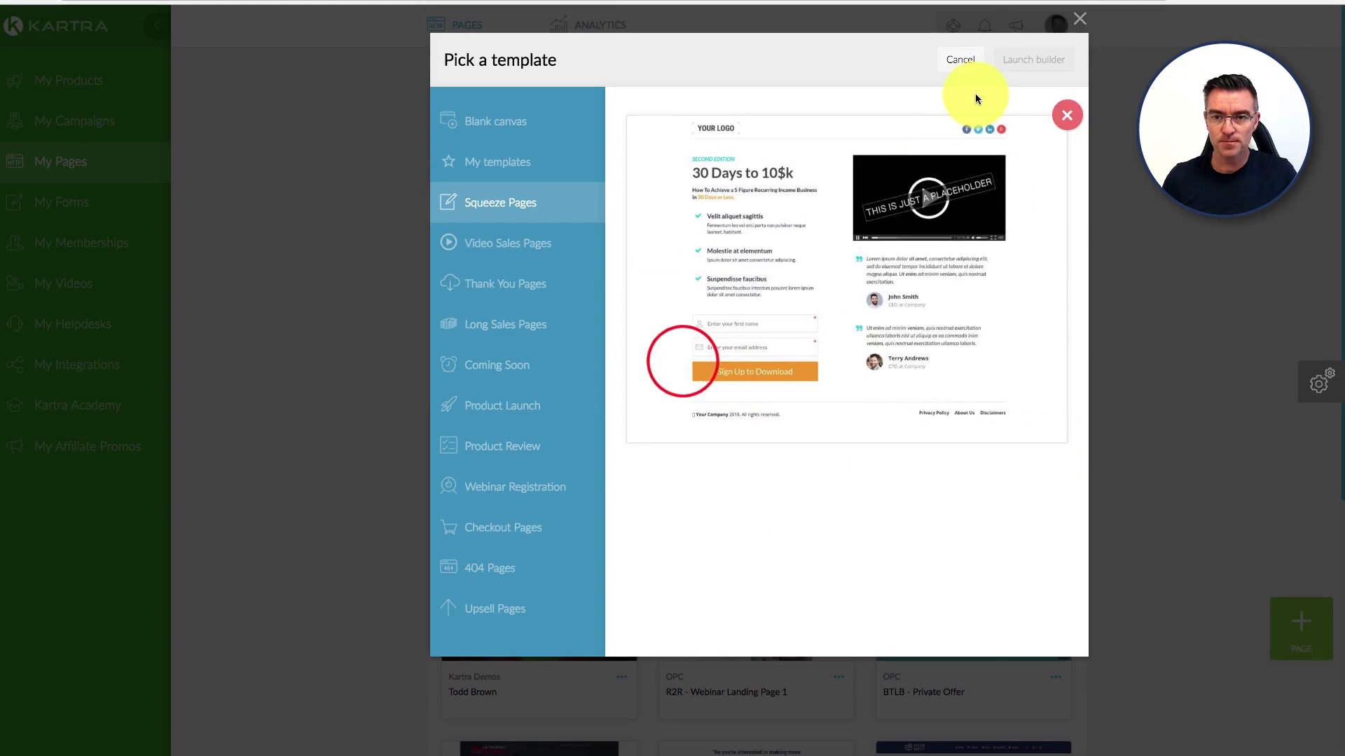
{"action": "left_click", "coordinate": [1066, 114]}
- View the Video Sales, Thank You, Long Sales, Coming Soon, Product Launch and Product Review template categories in turn
{"action": "left_click", "coordinate": [527, 242]}
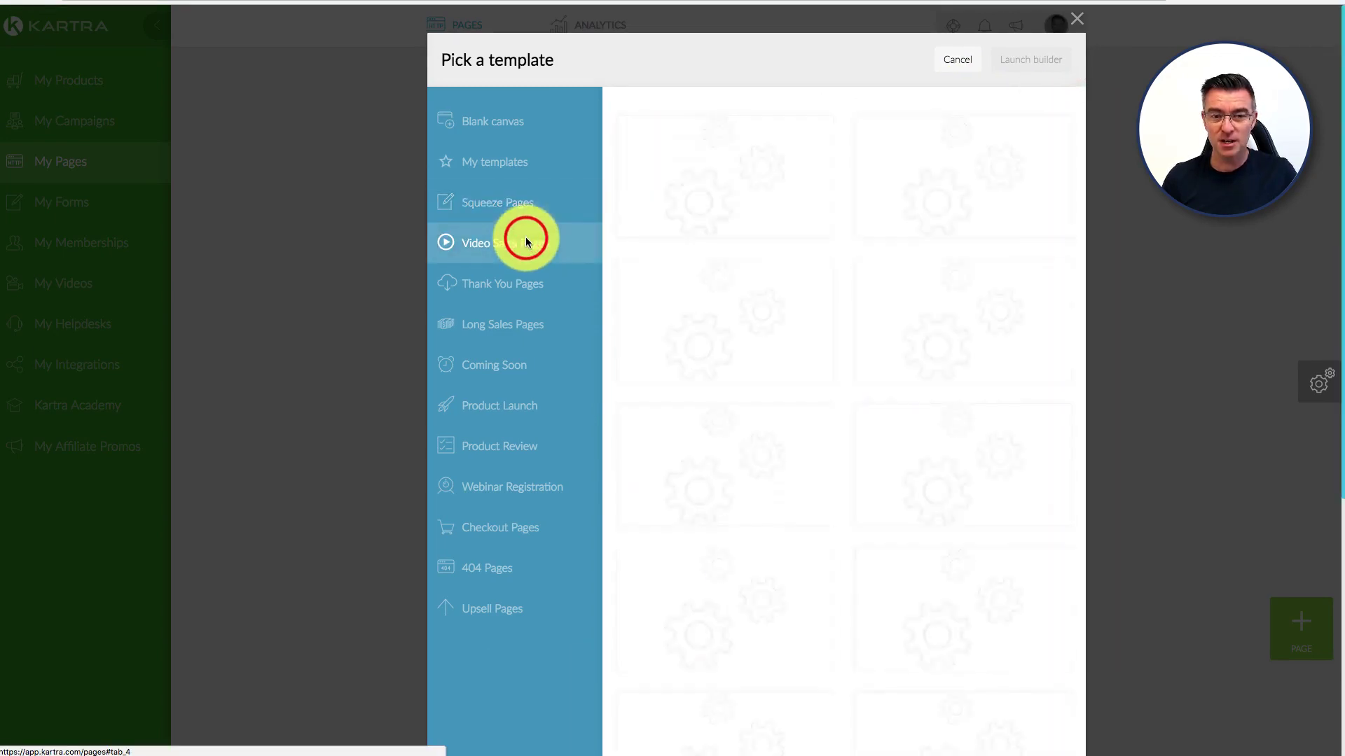
{"action": "left_click", "coordinate": [499, 285]}
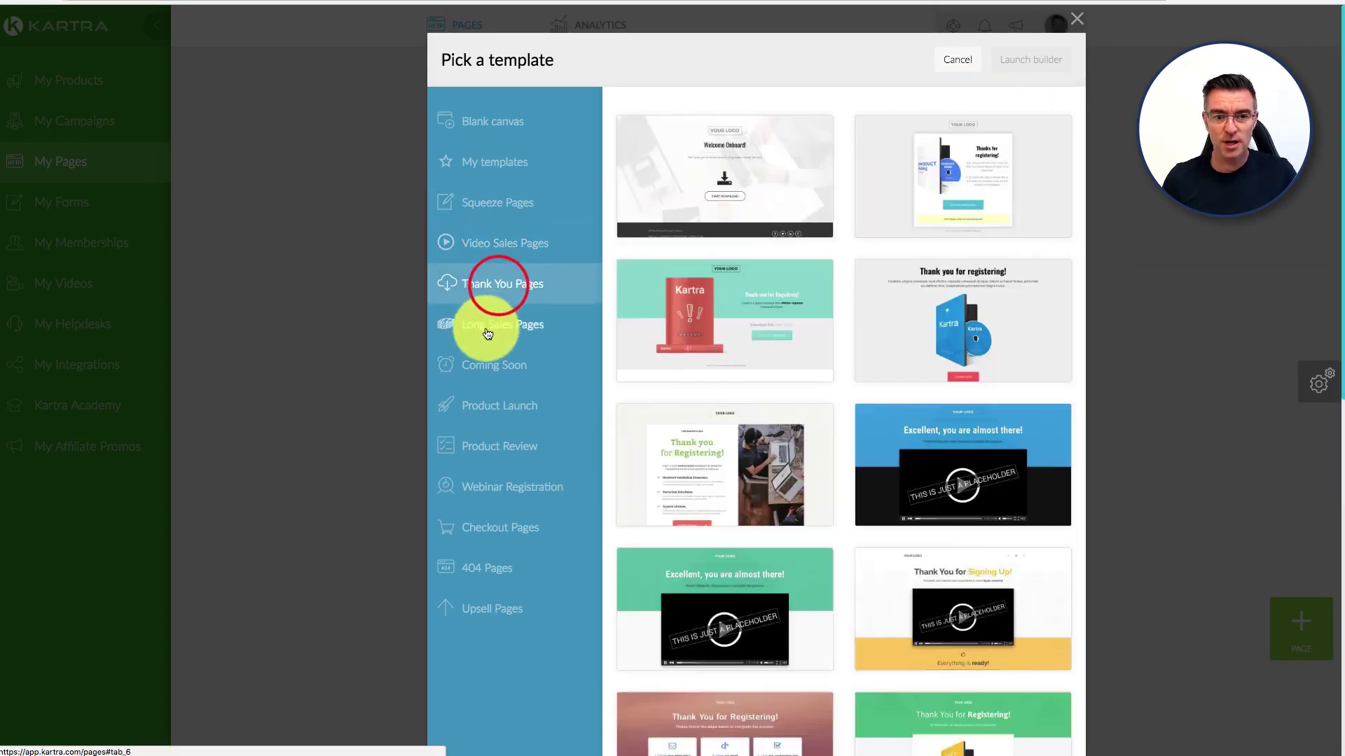
{"action": "left_click", "coordinate": [487, 328]}
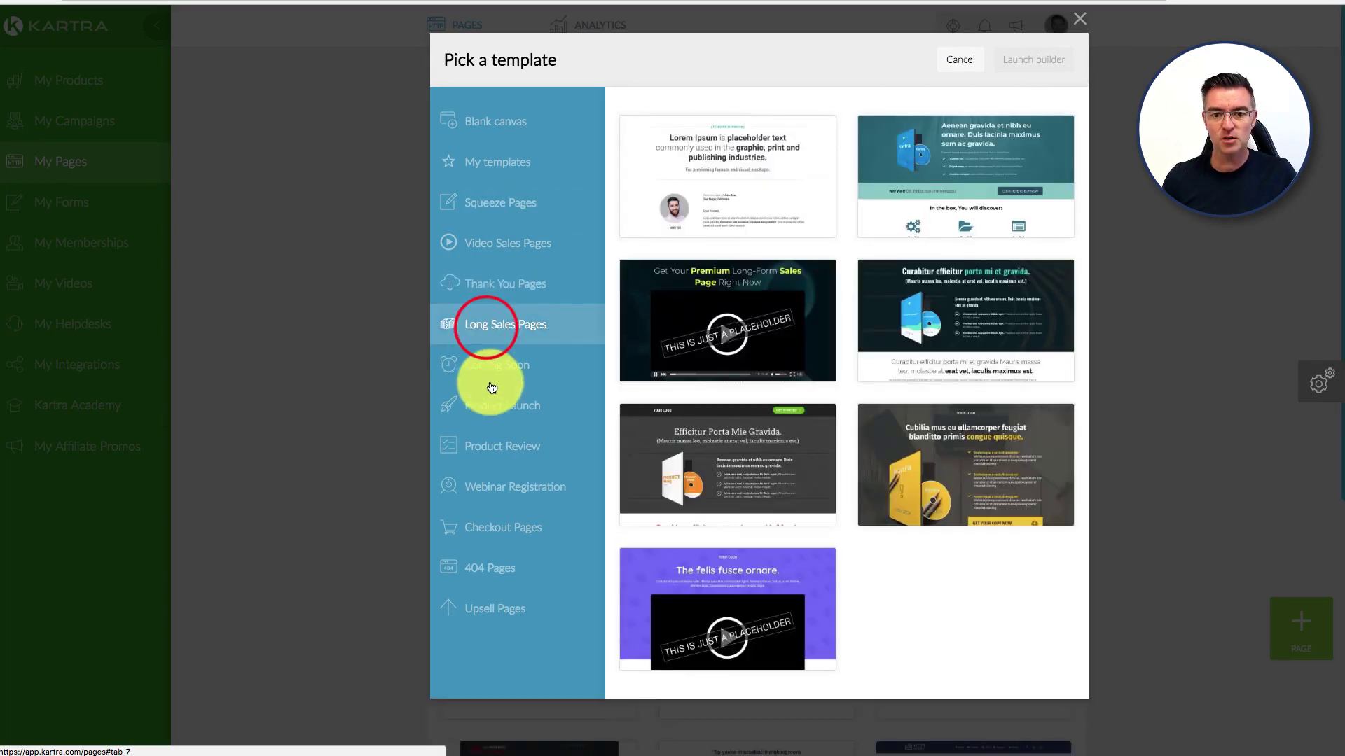
{"action": "left_click", "coordinate": [491, 375]}
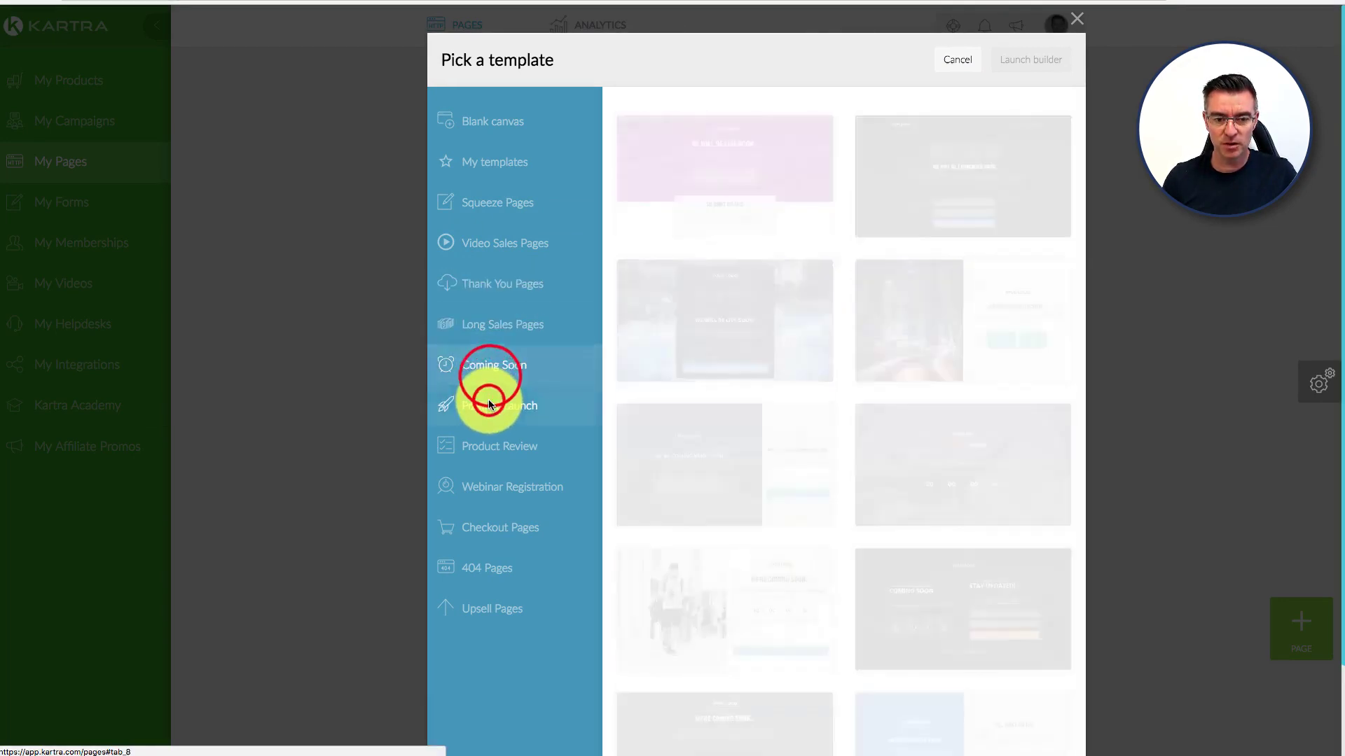
{"action": "left_click", "coordinate": [489, 404]}
{"action": "left_click", "coordinate": [499, 449]}
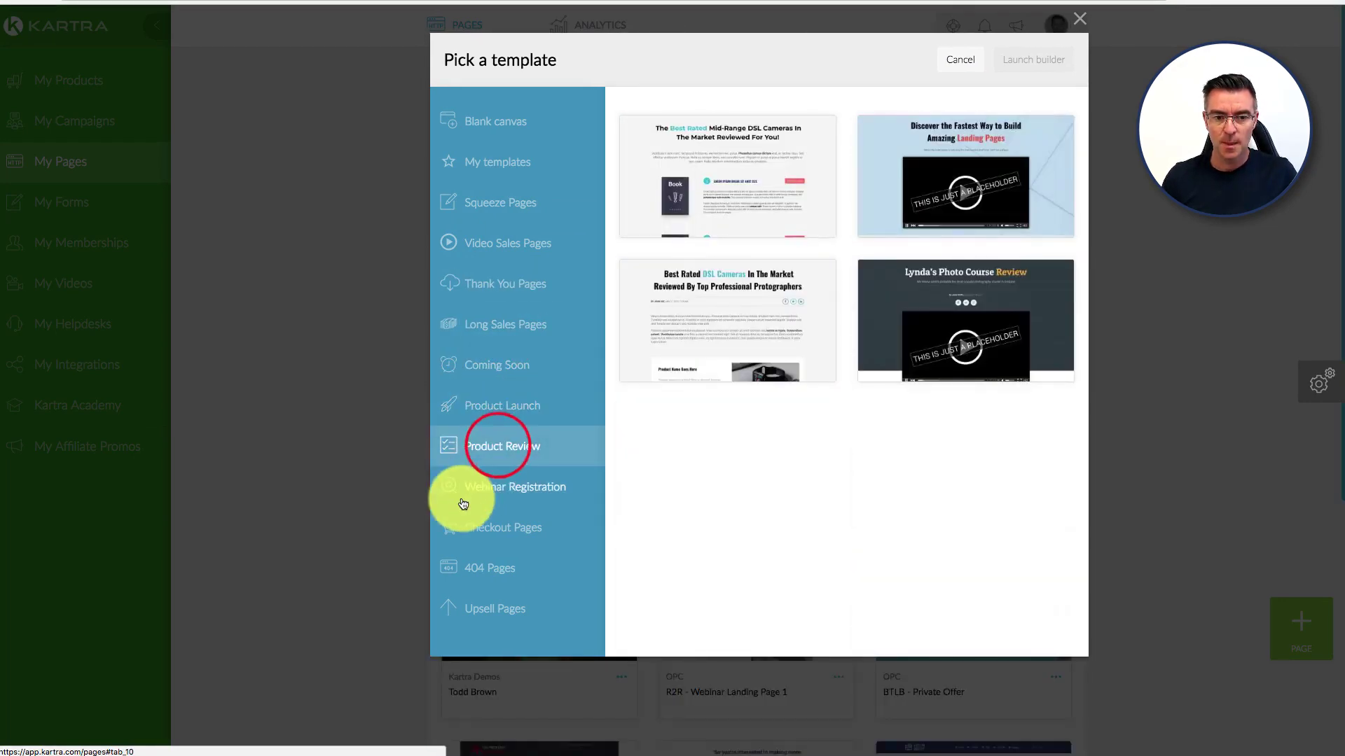
- Preview the "How To Enjoy Your Corporate Life" Webinar Registration template and close the template picker without creating a page
{"action": "left_click", "coordinate": [487, 494]}
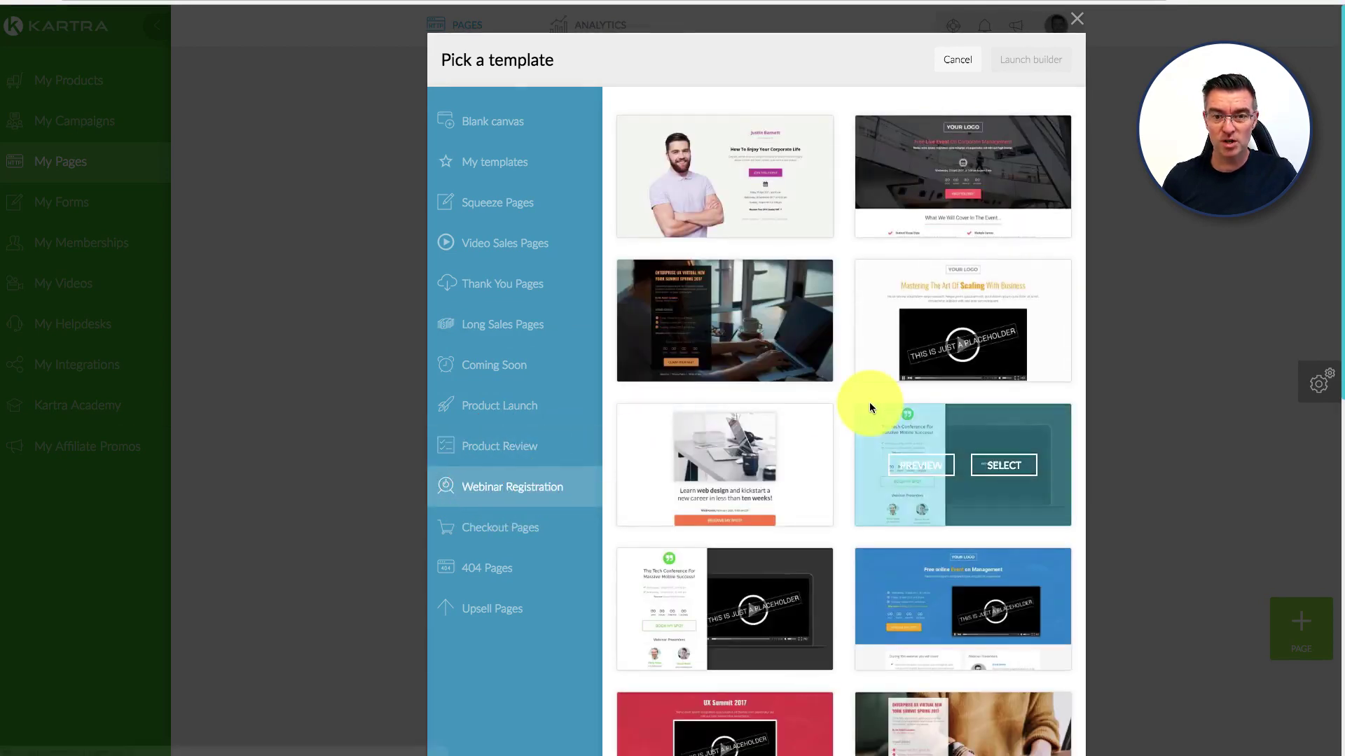
{"action": "scroll", "coordinate": [868, 402], "scroll_direction": "down", "scroll_amount": 1}
{"action": "left_click", "coordinate": [694, 148]}
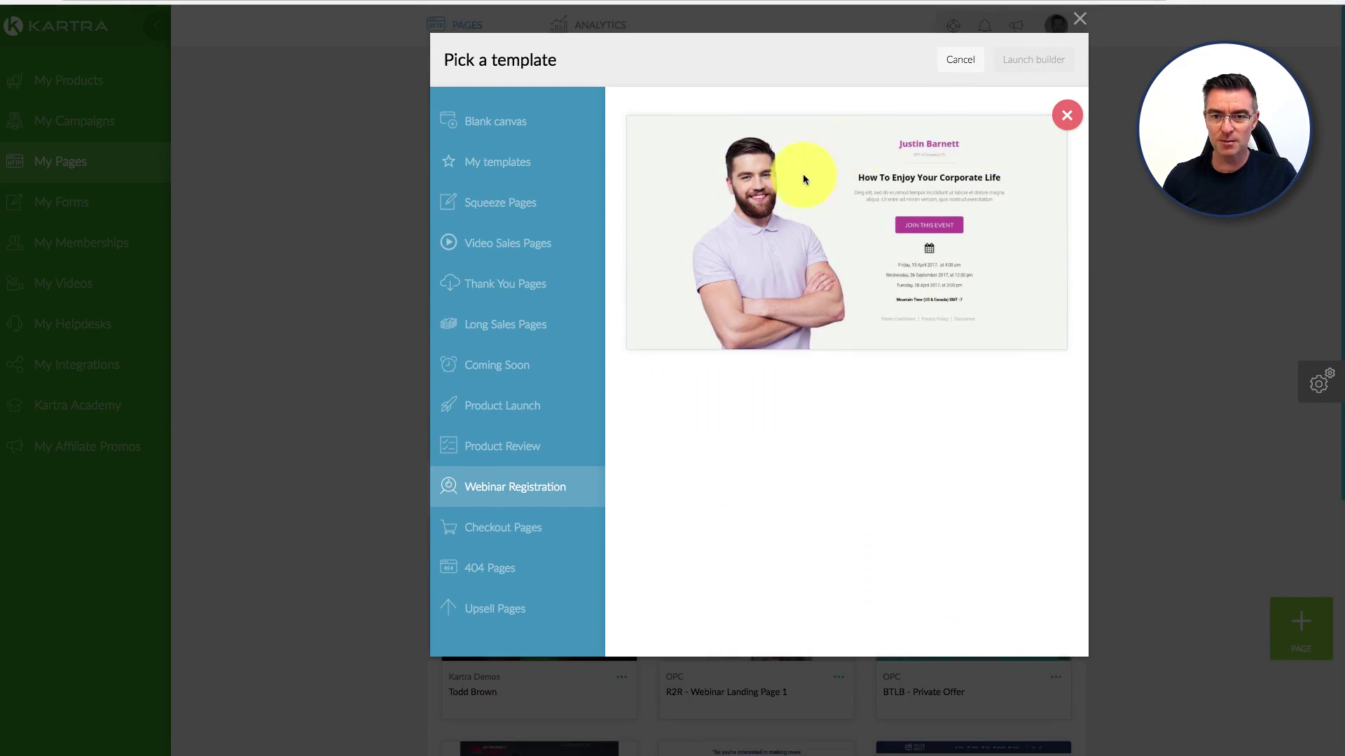
{"action": "left_click", "coordinate": [1068, 114]}
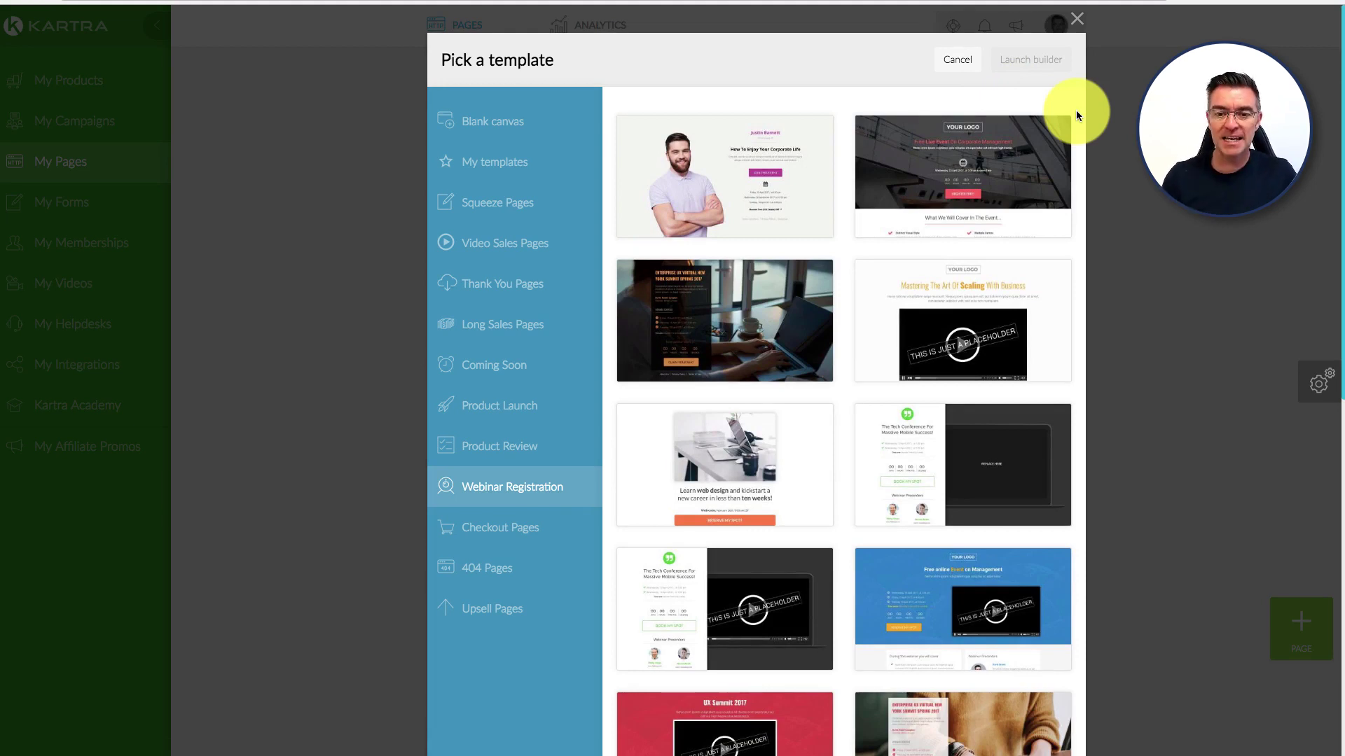
{"action": "left_click", "coordinate": [1077, 20]}
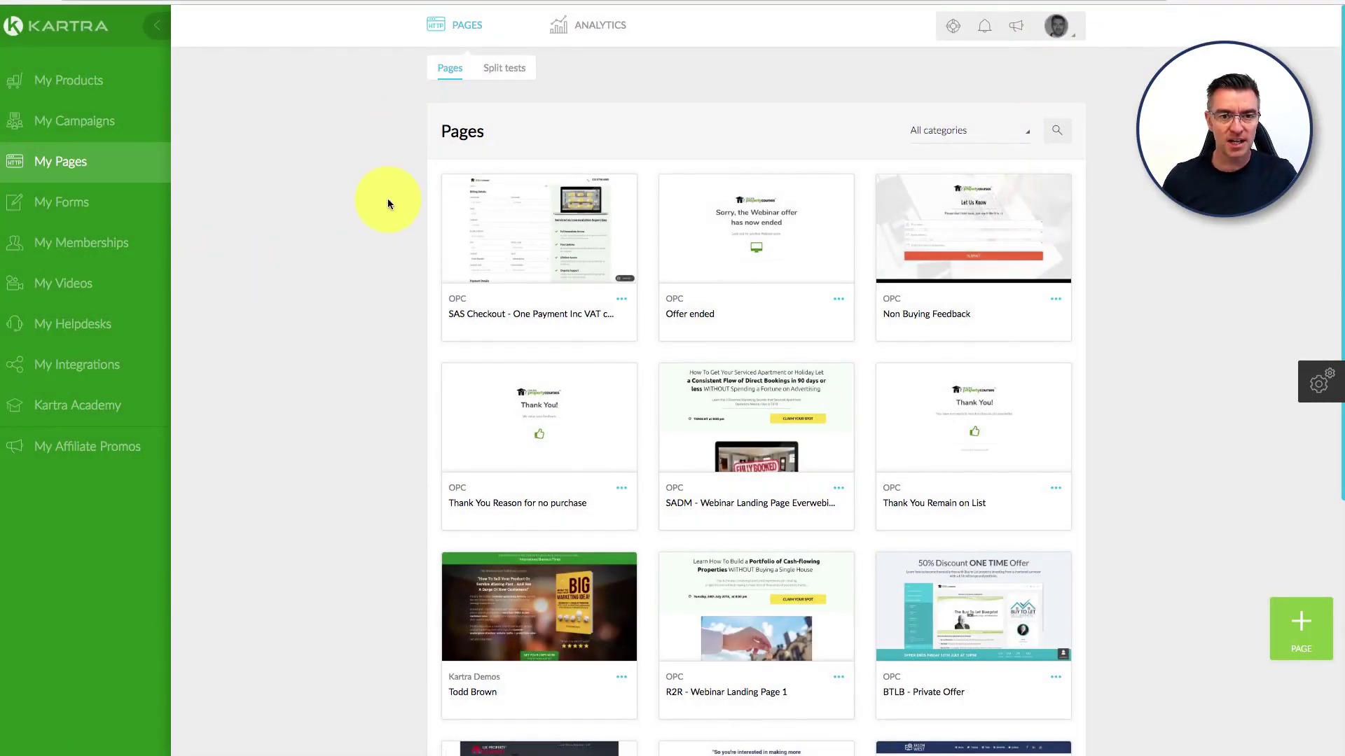
- Open the page split tests and examine the VIP Pass chart, results table and winning page's revenue details
{"action": "left_click", "coordinate": [507, 68]}
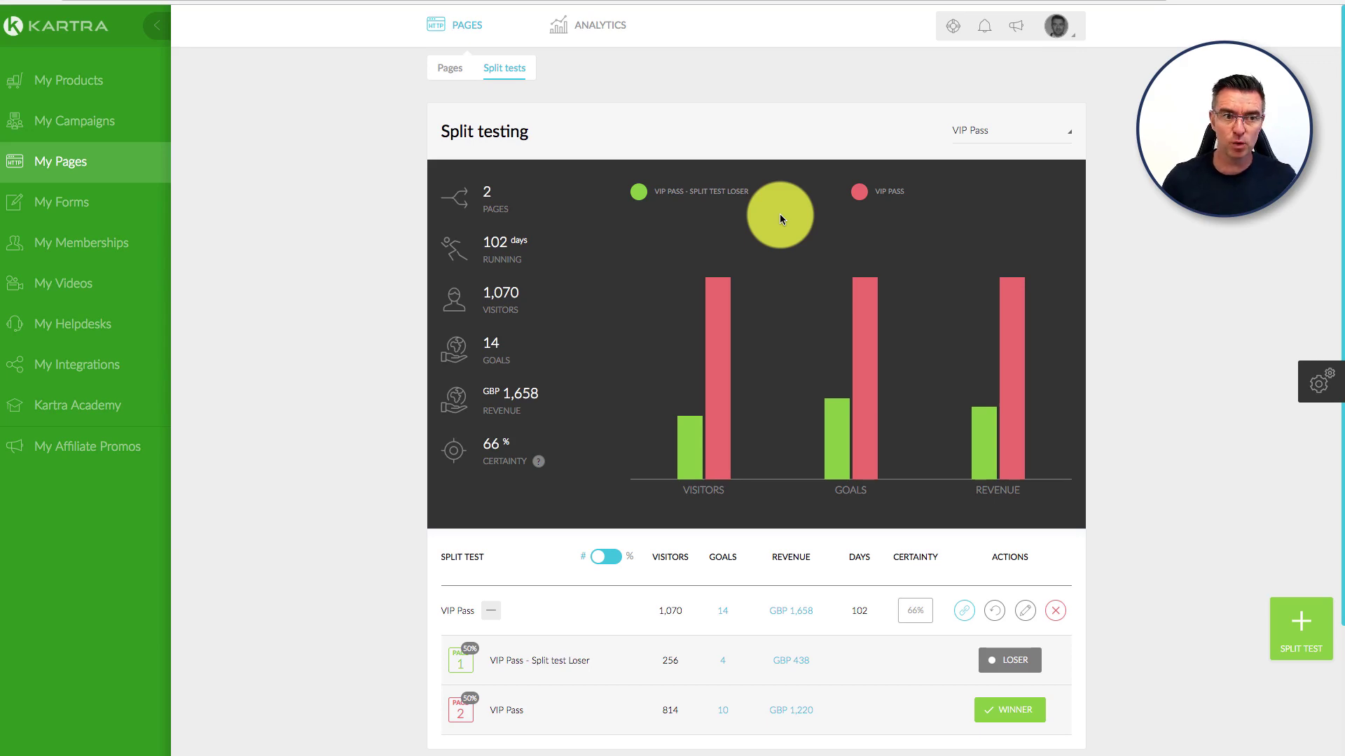
{"action": "scroll", "coordinate": [800, 258], "scroll_direction": "down", "scroll_amount": 3}
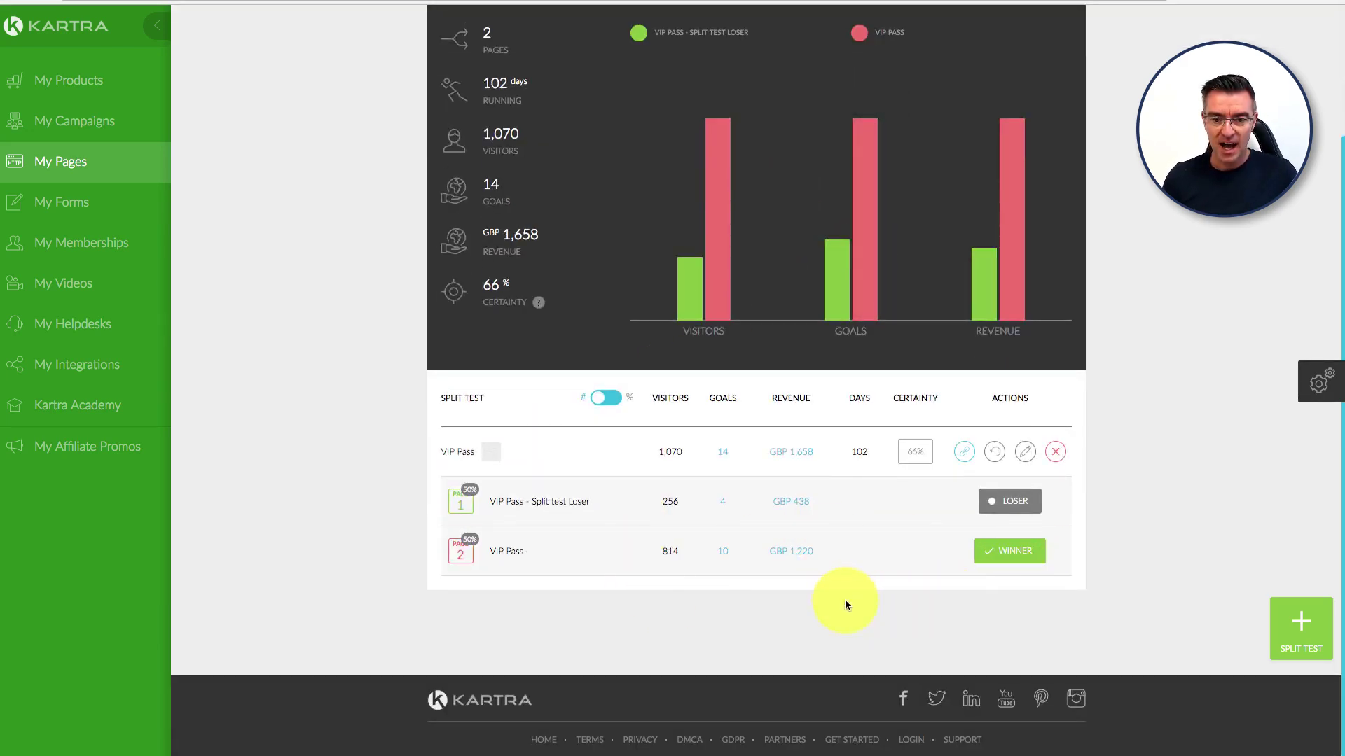
{"action": "left_click", "coordinate": [795, 552]}
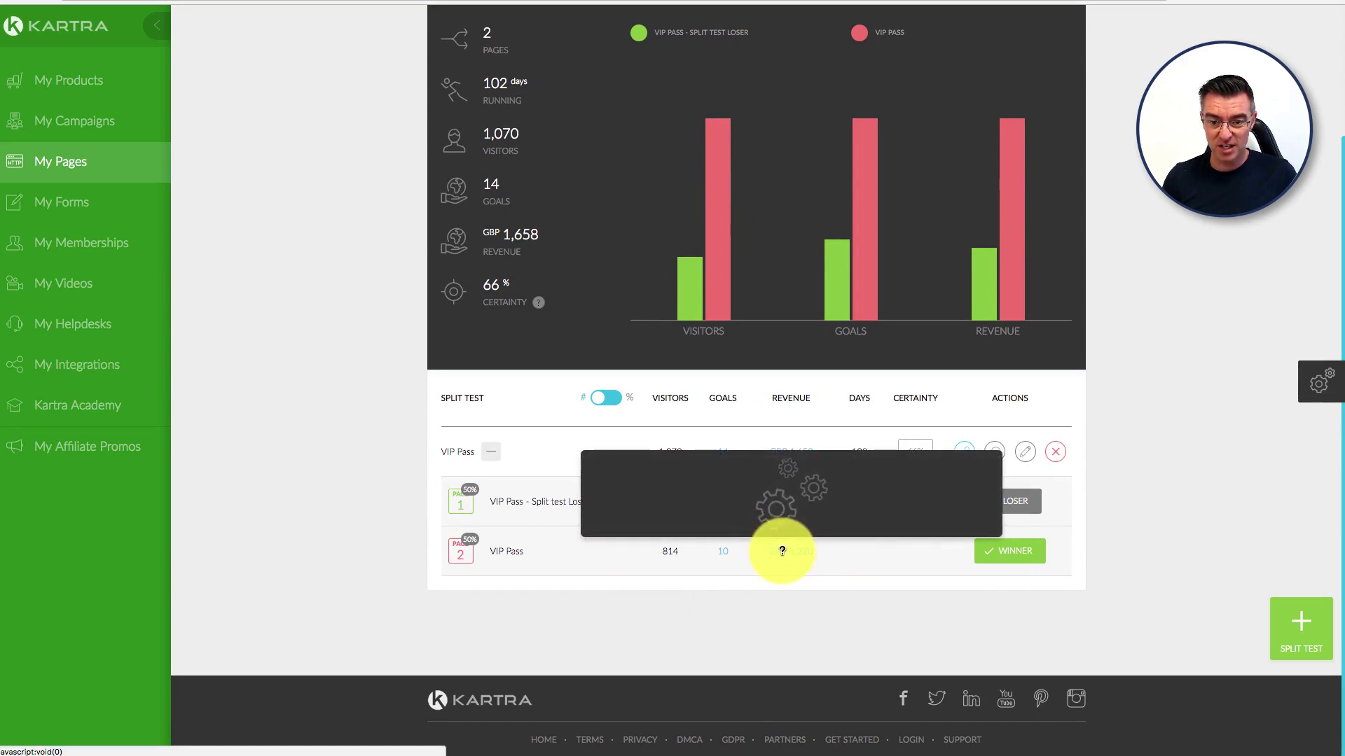
{"action": "left_click", "coordinate": [741, 630]}
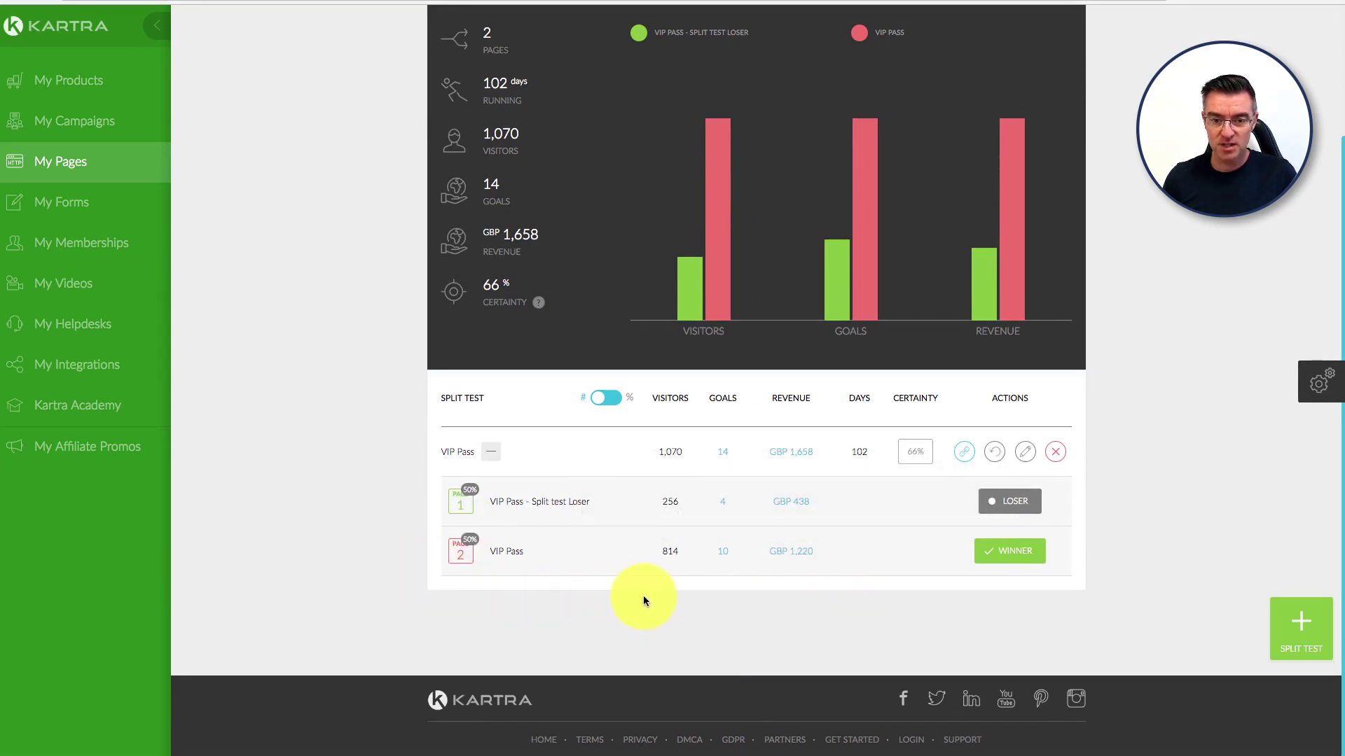
{"action": "scroll", "coordinate": [635, 599], "scroll_direction": "up", "scroll_amount": 3}
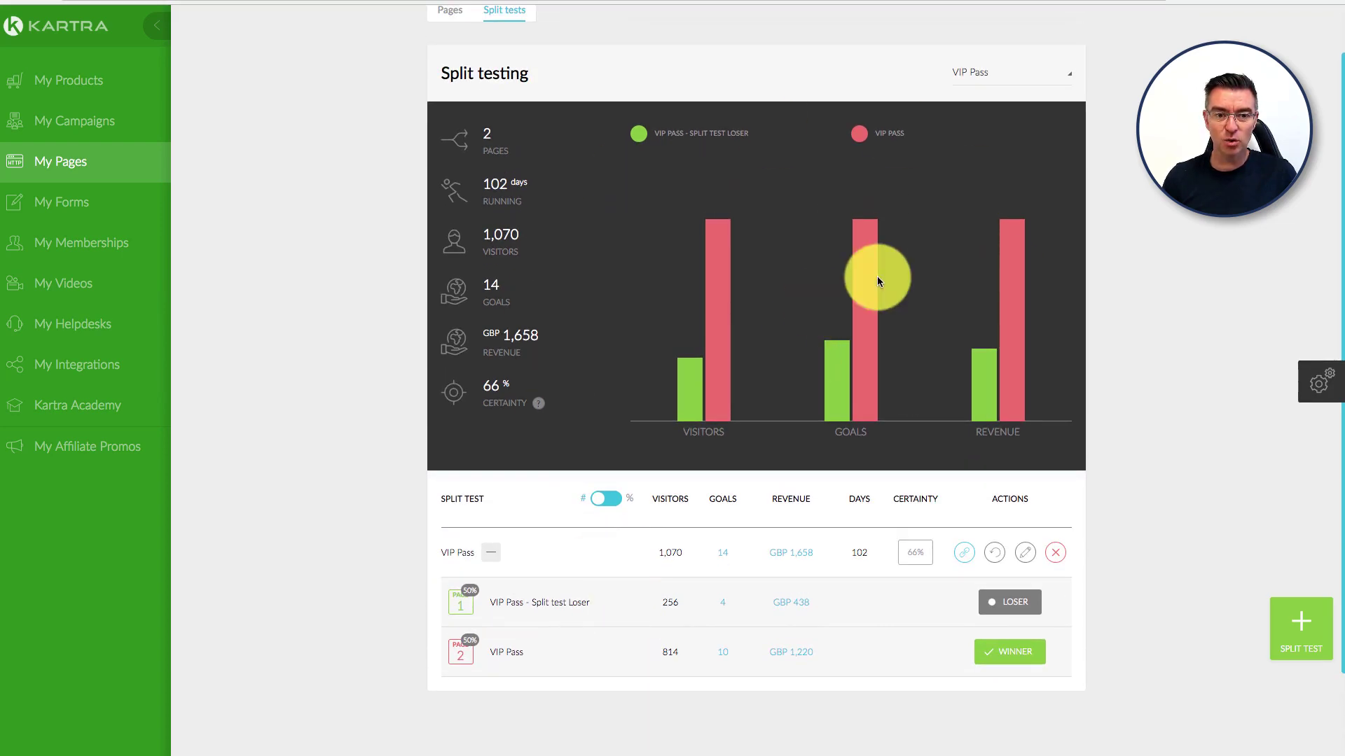
{"action": "scroll", "coordinate": [747, 346], "scroll_direction": "up", "scroll_amount": 1}
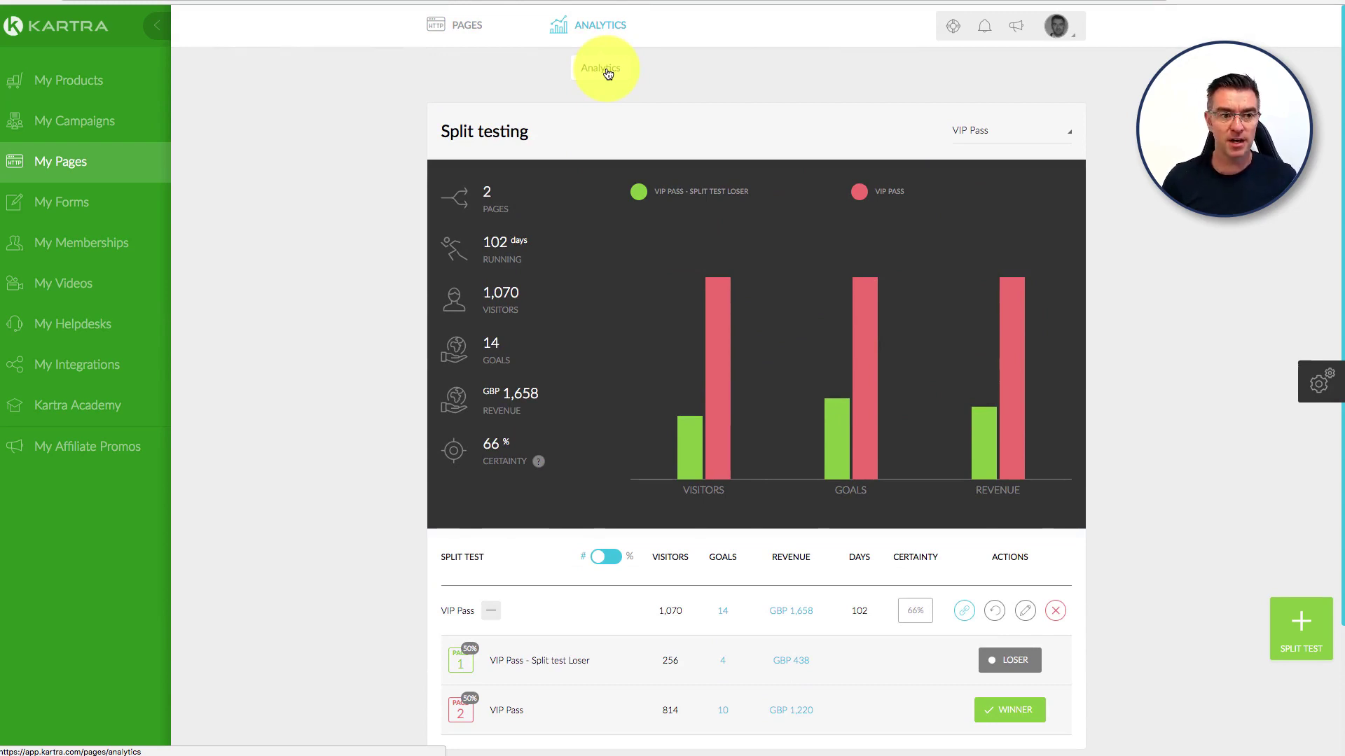
- Open My Forms to view the list of existing forms
{"action": "left_click", "coordinate": [61, 204]}
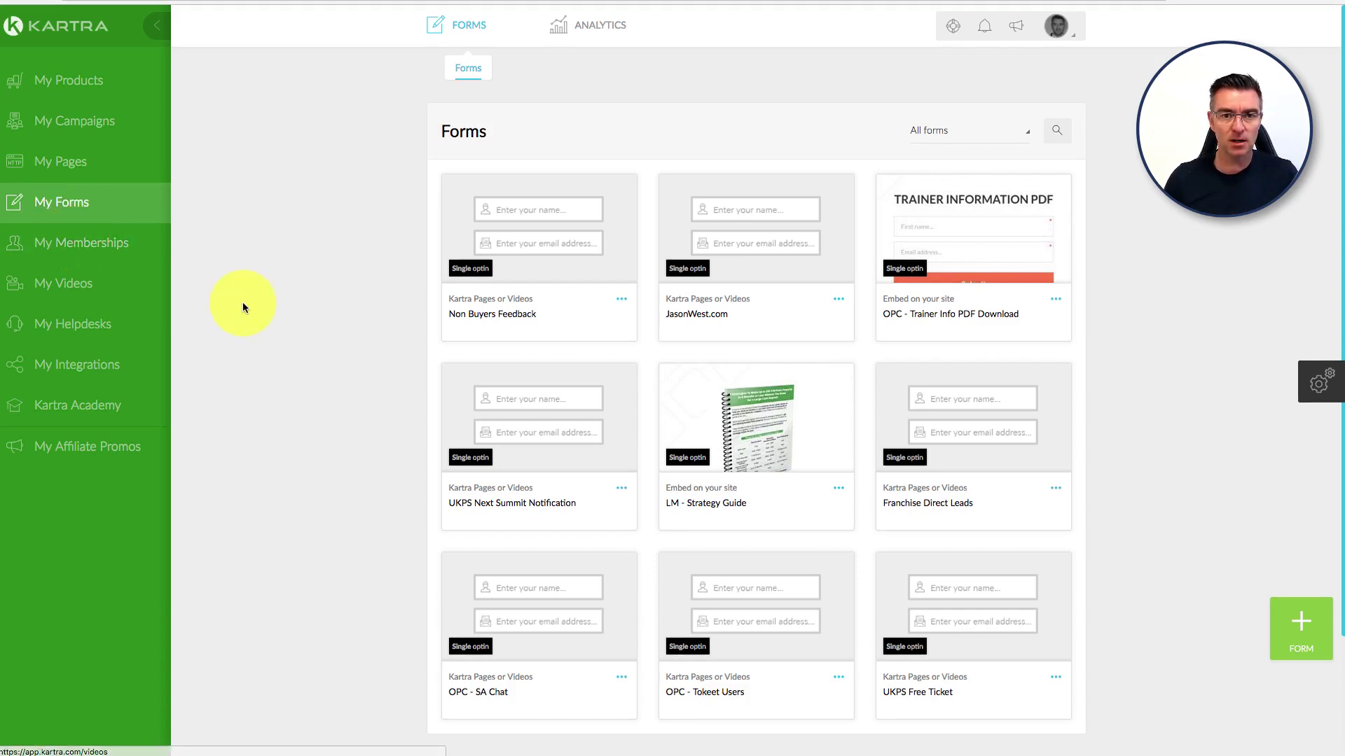
- Open the form analytics and examine the visitors and subscriptions chart and the per-form results table
{"action": "left_click", "coordinate": [600, 67]}
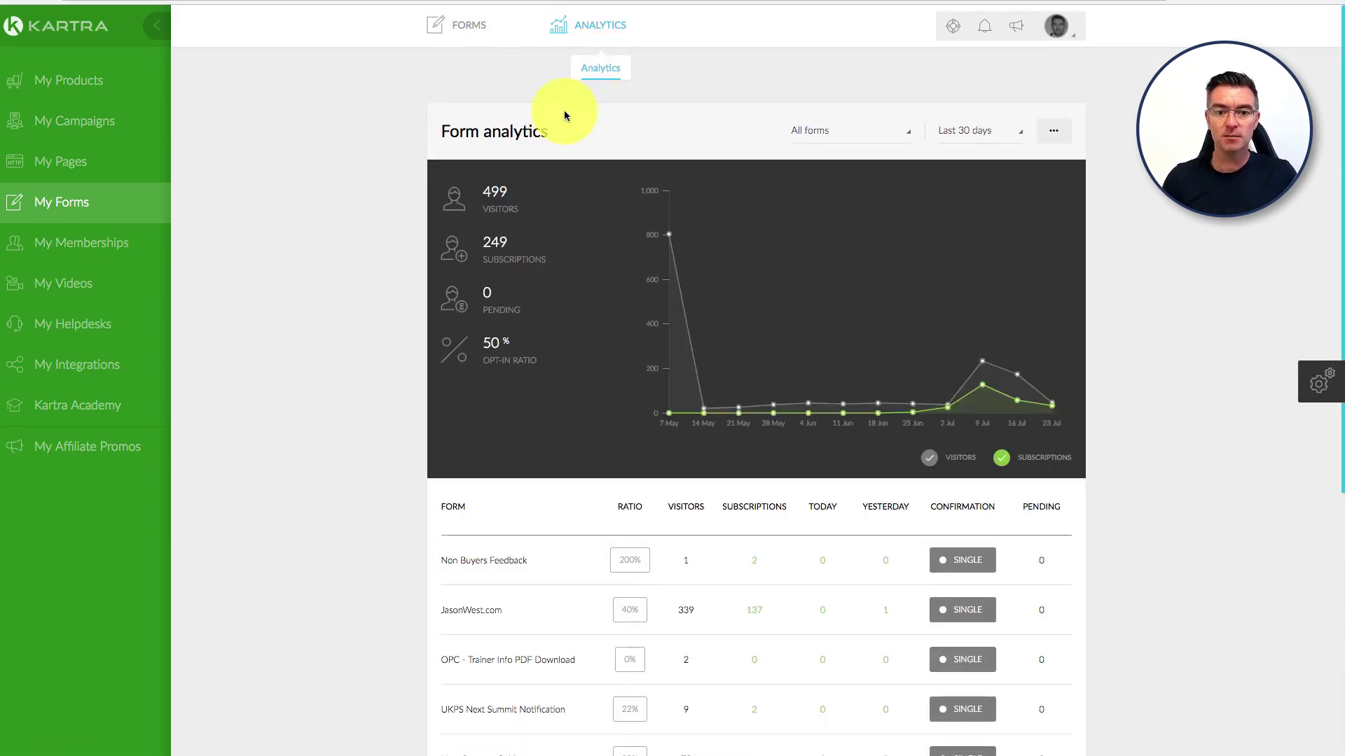
{"action": "scroll", "coordinate": [687, 235], "scroll_direction": "down", "scroll_amount": 3}
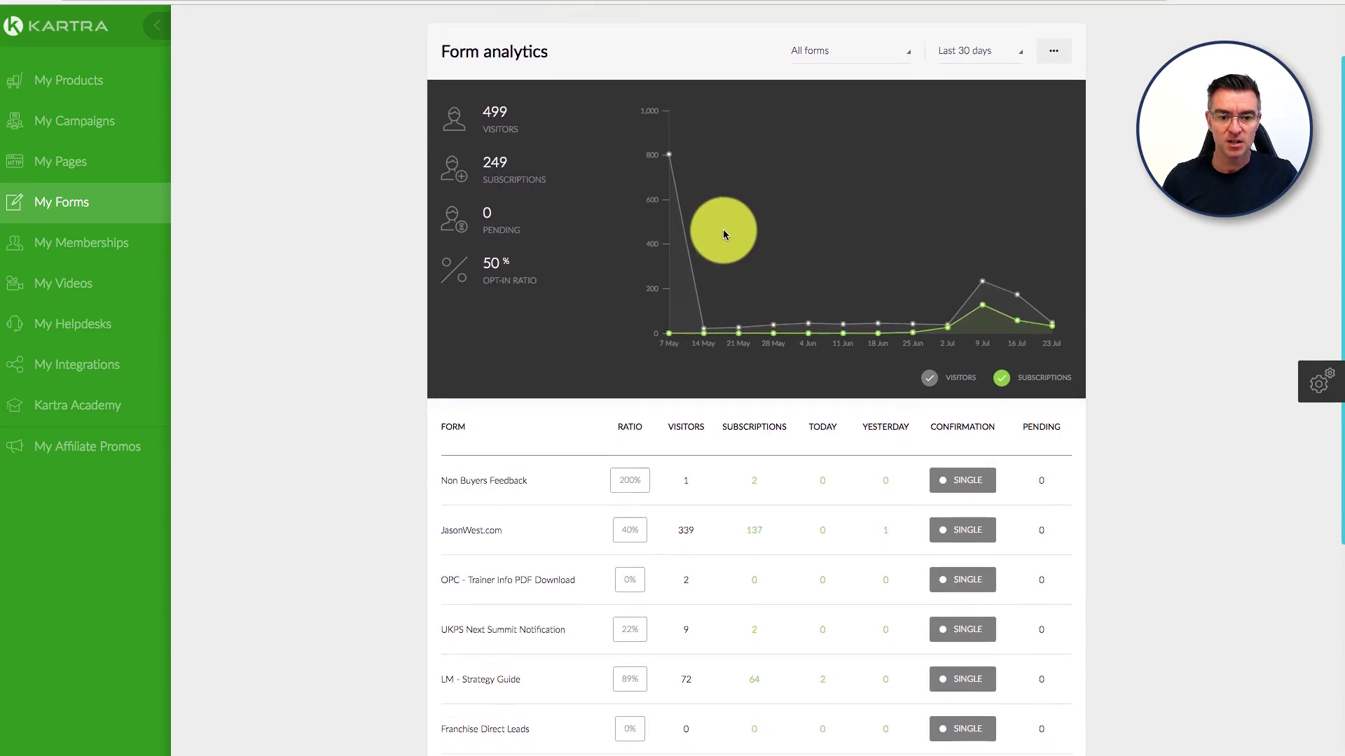
{"action": "scroll", "coordinate": [707, 239], "scroll_direction": "down", "scroll_amount": 3}
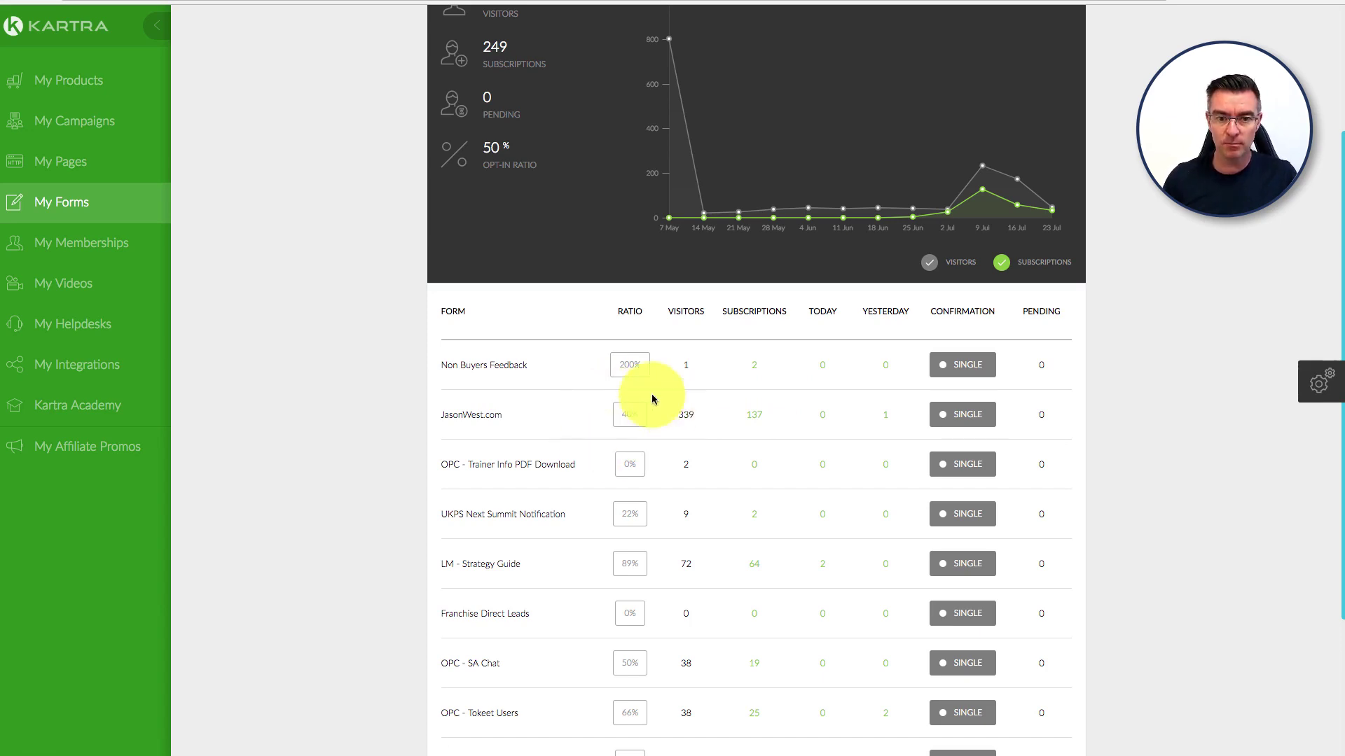
{"action": "scroll", "coordinate": [610, 414], "scroll_direction": "up", "scroll_amount": 1}
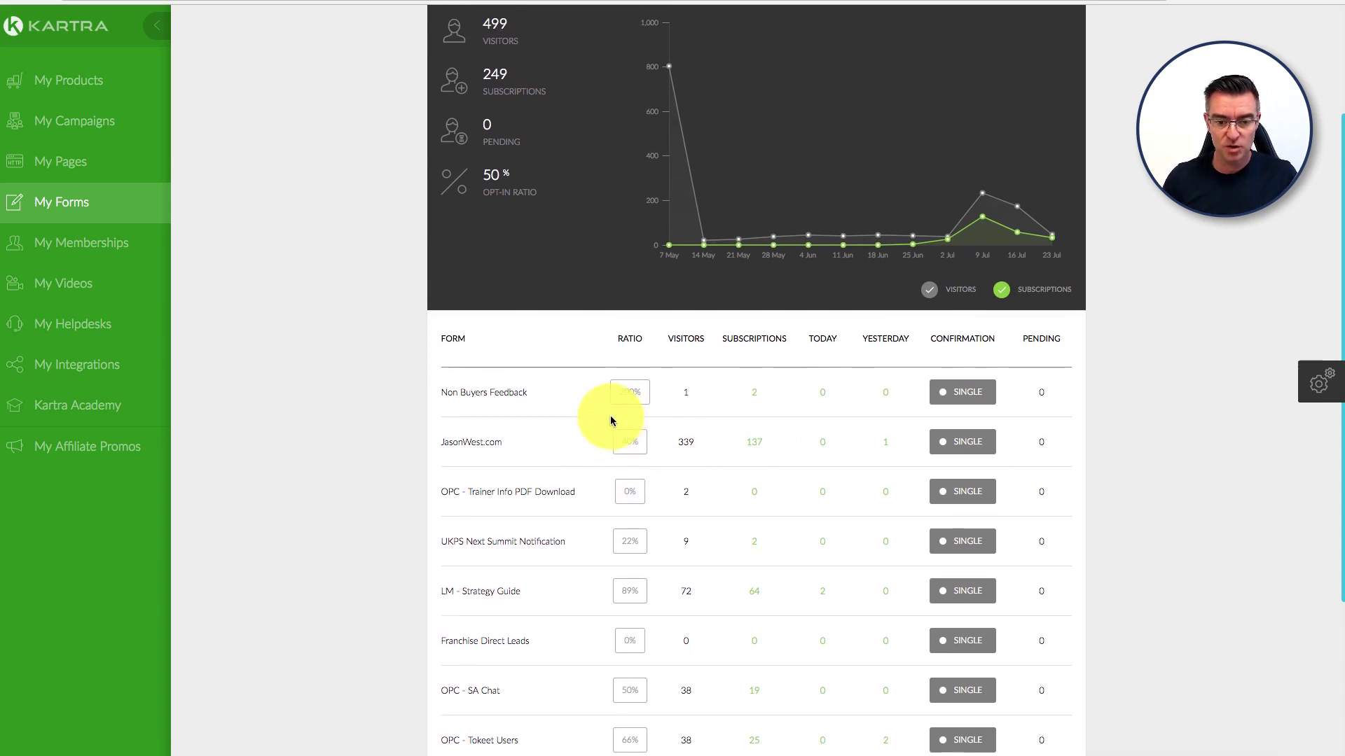
{"action": "scroll", "coordinate": [602, 421], "scroll_direction": "down", "scroll_amount": 3}
{"action": "scroll", "coordinate": [595, 419], "scroll_direction": "down", "scroll_amount": 2}
{"action": "scroll", "coordinate": [591, 418], "scroll_direction": "up", "scroll_amount": 6}
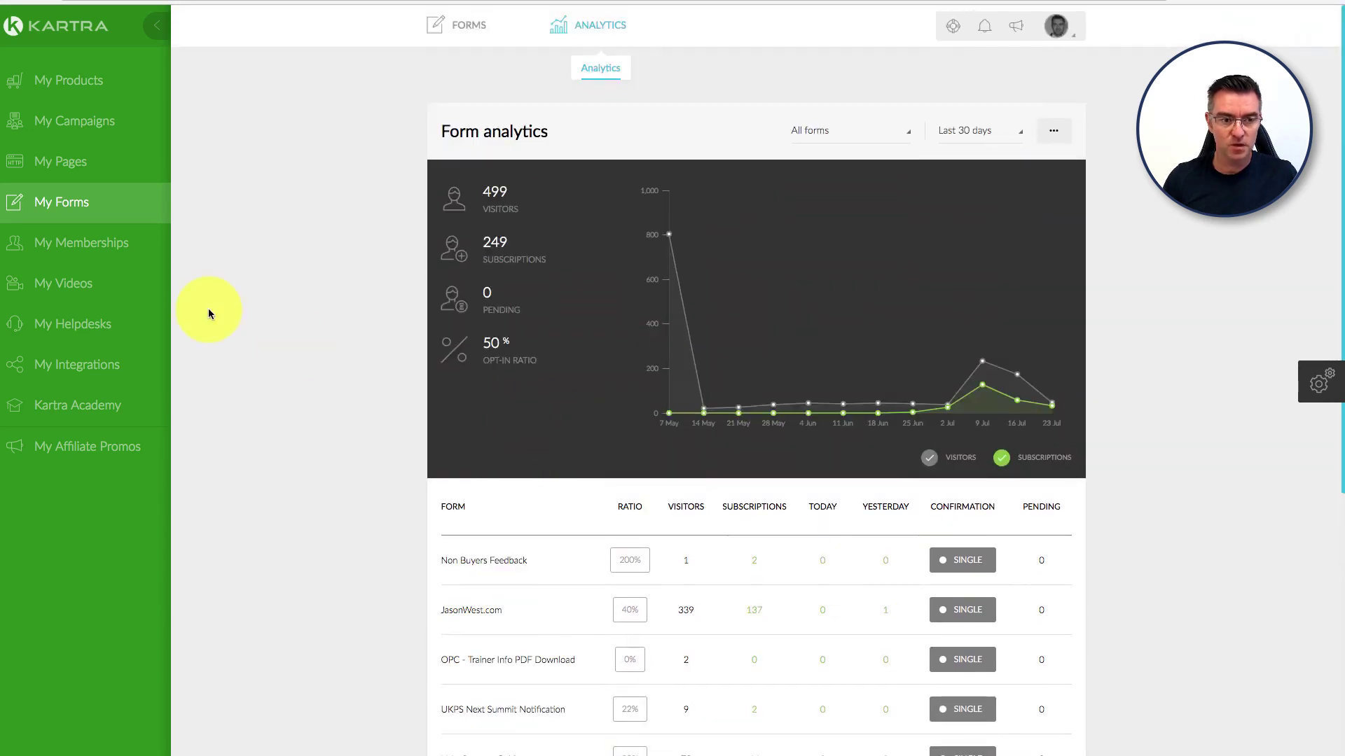
- Open My Memberships and look through the full list of existing membership sites
{"action": "left_click", "coordinate": [95, 251]}
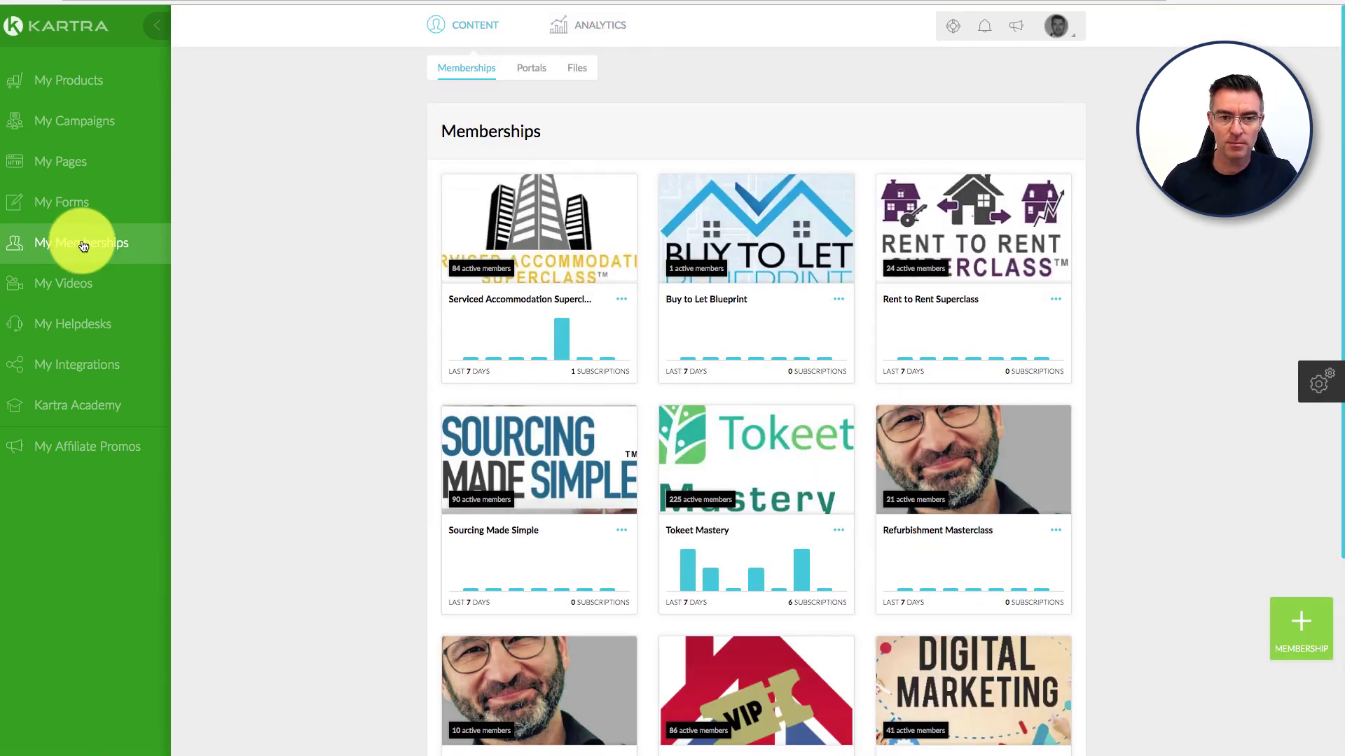
{"action": "scroll", "coordinate": [1182, 236], "scroll_direction": "down", "scroll_amount": 2}
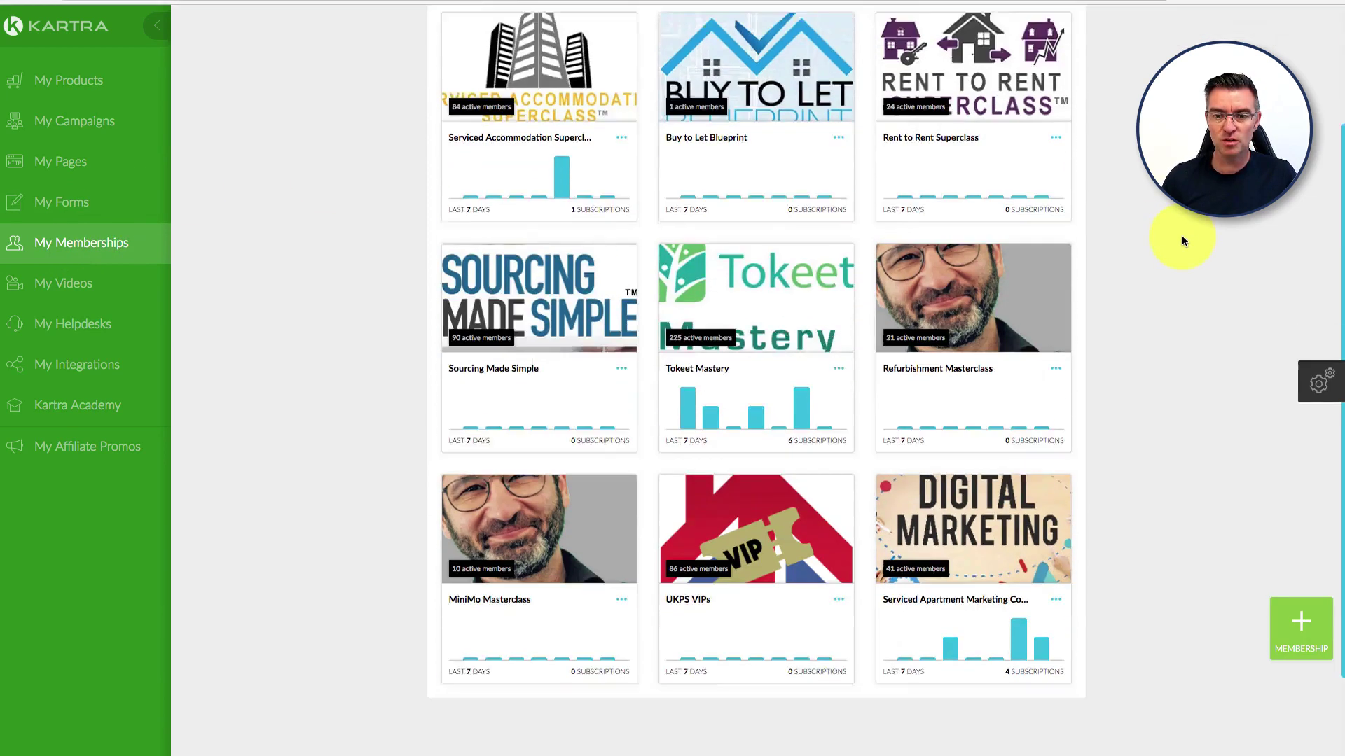
{"action": "scroll", "coordinate": [1179, 238], "scroll_direction": "up", "scroll_amount": 3}
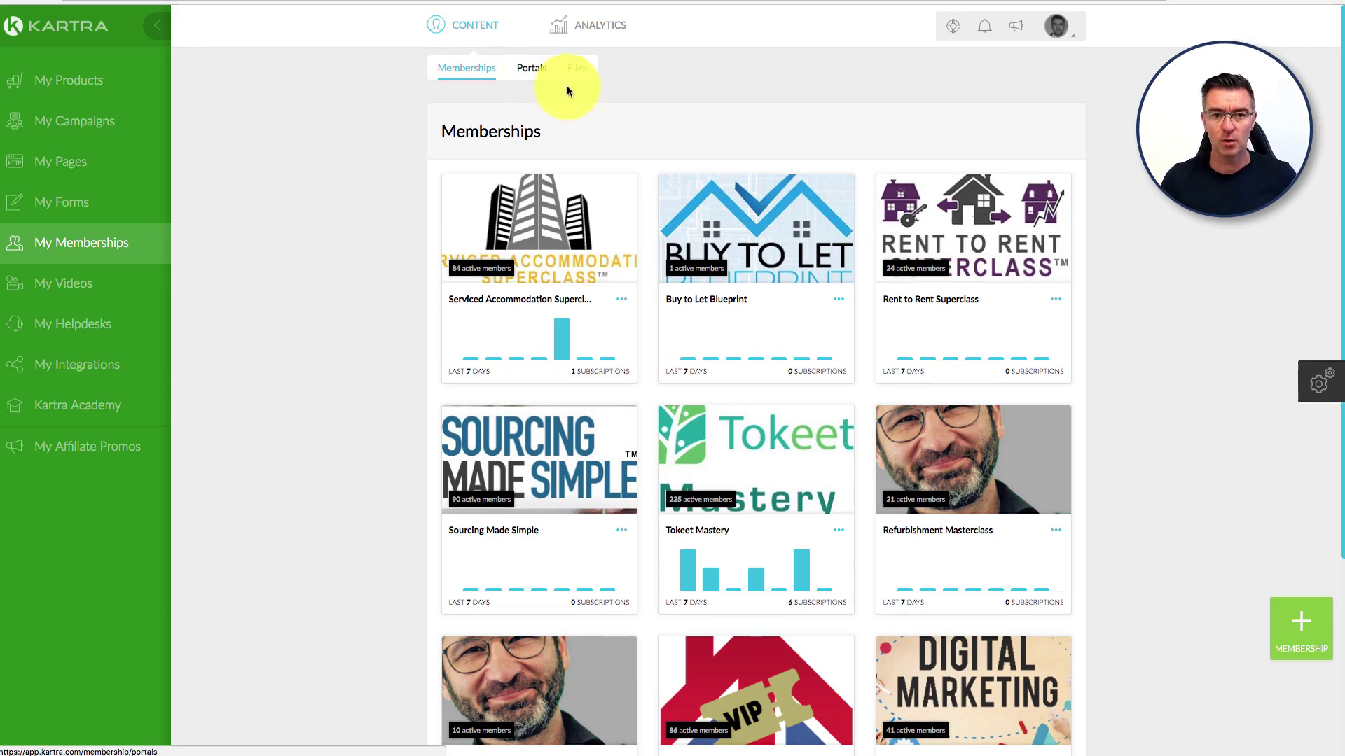
{"action": "scroll", "coordinate": [1064, 340], "scroll_direction": "down", "scroll_amount": 1}
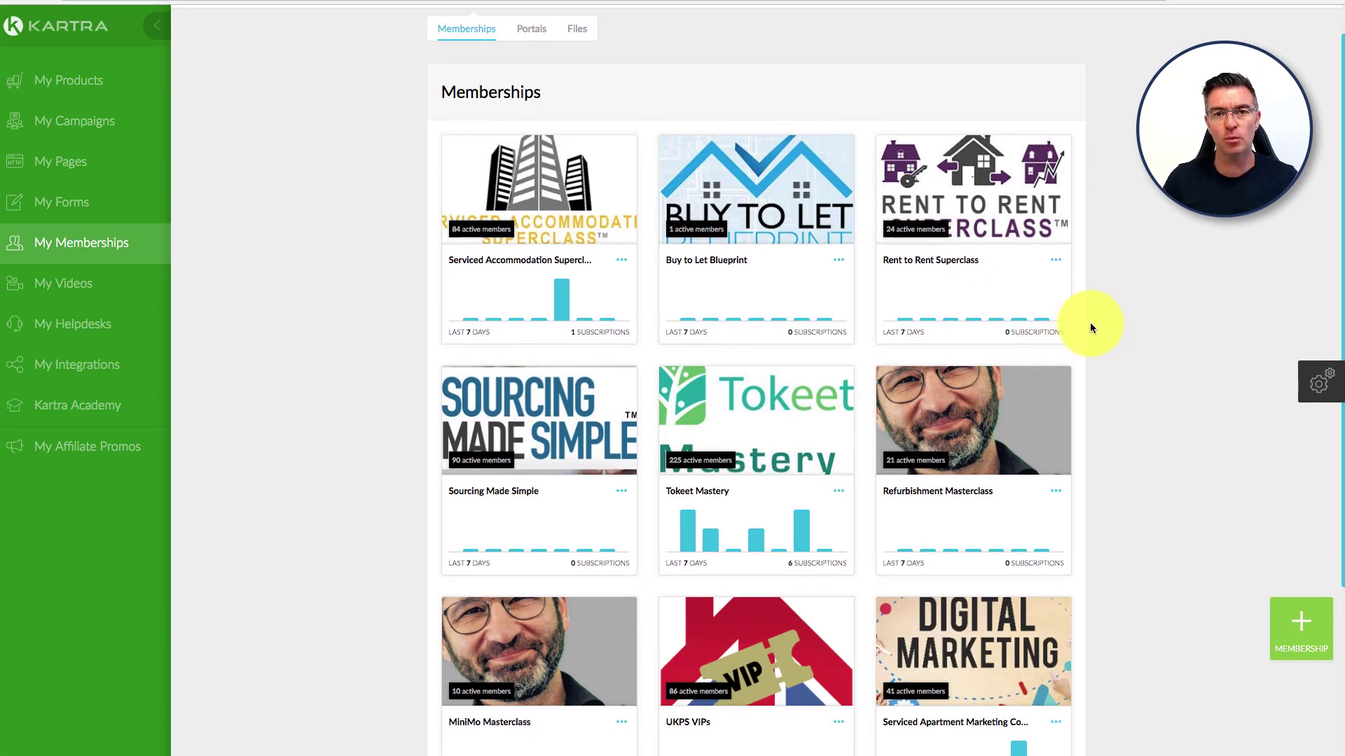
{"action": "scroll", "coordinate": [1081, 344], "scroll_direction": "down", "scroll_amount": 5}
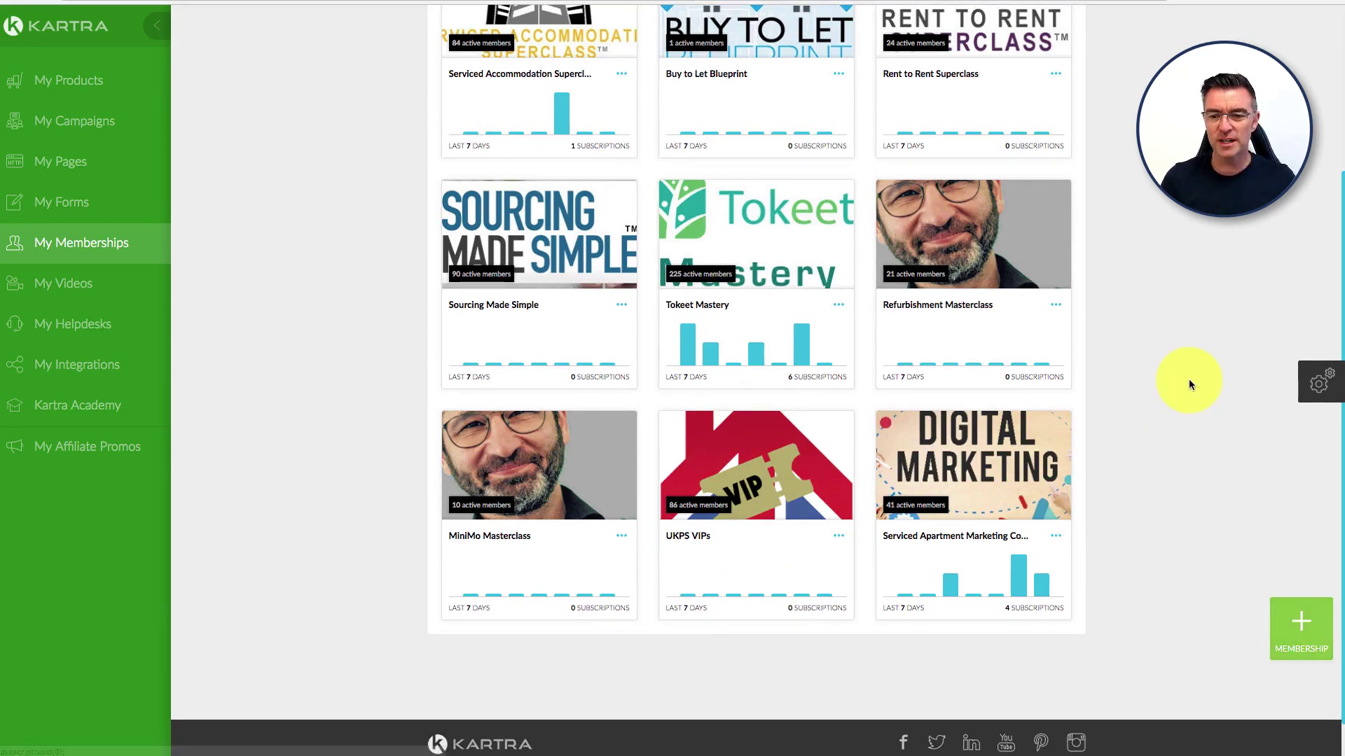
{"action": "scroll", "coordinate": [1193, 392], "scroll_direction": "up", "scroll_amount": 4}
{"action": "scroll", "coordinate": [1193, 393], "scroll_direction": "up", "scroll_amount": 2}
{"action": "scroll", "coordinate": [1194, 393], "scroll_direction": "down", "scroll_amount": 3}
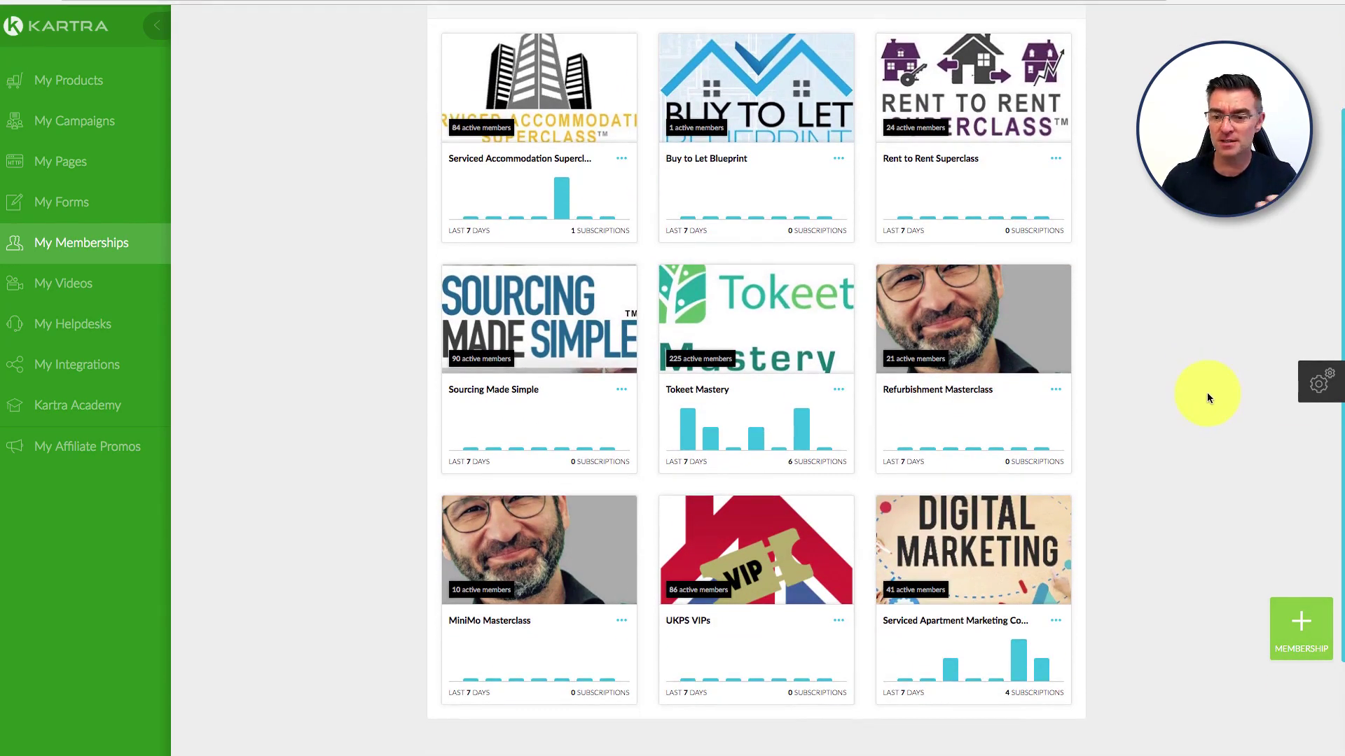
{"action": "scroll", "coordinate": [1207, 392], "scroll_direction": "up", "scroll_amount": 3}
- Create a new membership named "tyruytrutyur" and view its Basic info setup stage
{"action": "left_click", "coordinate": [1305, 629]}
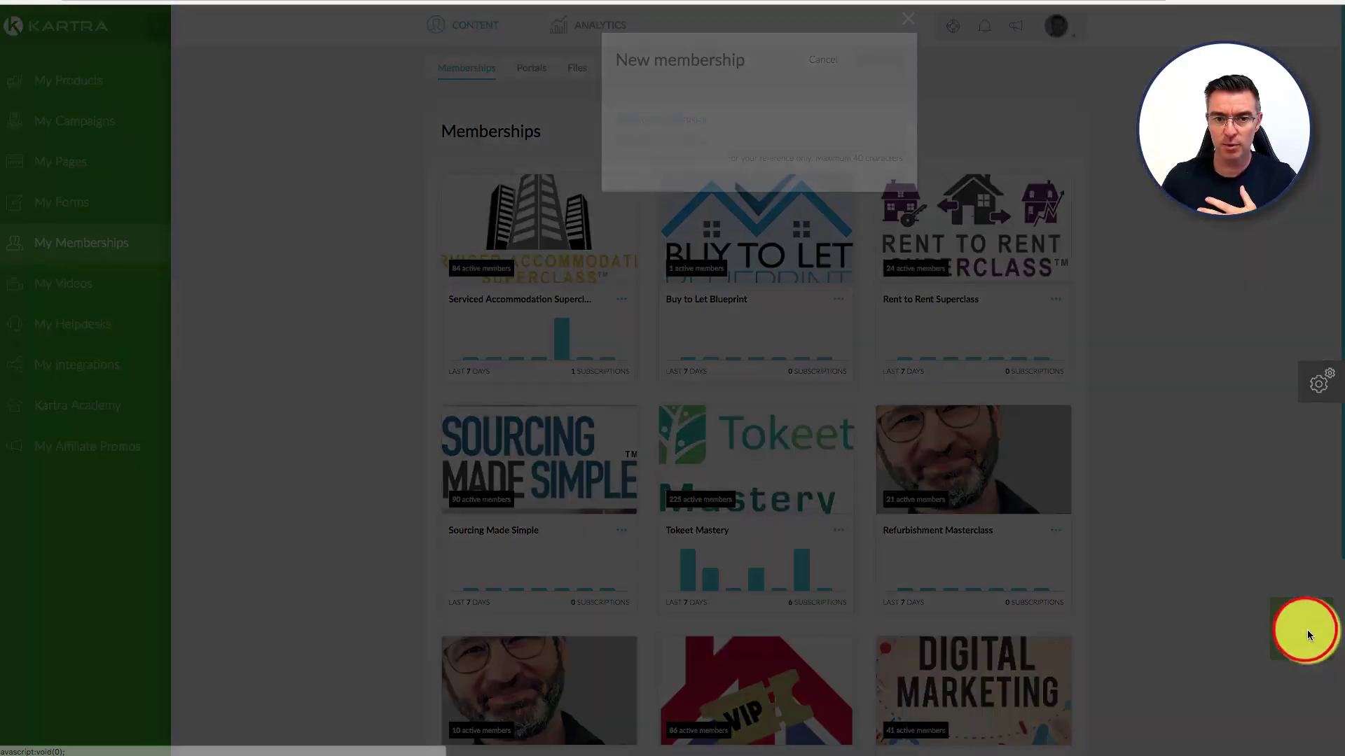
{"action": "left_click", "coordinate": [636, 140]}
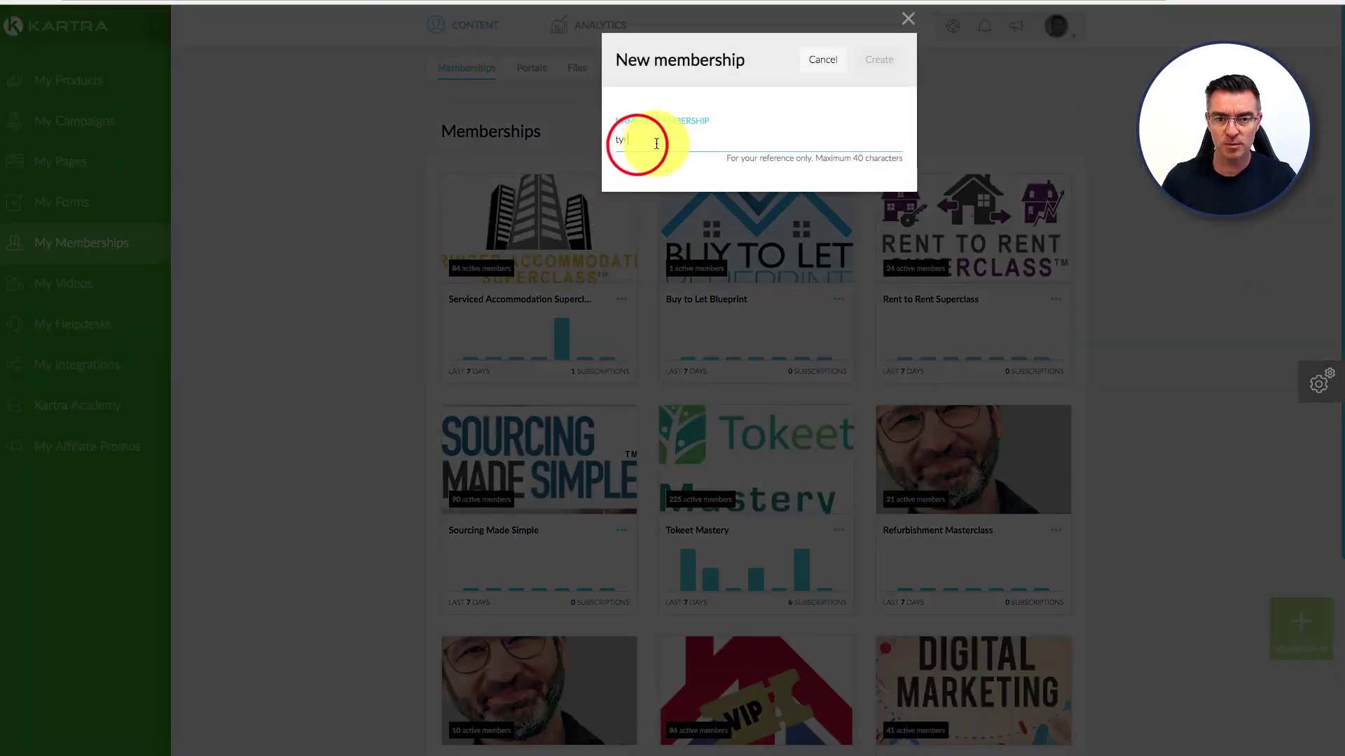
{"action": "type", "text": "tyruytrutyur"}
{"action": "left_click", "coordinate": [879, 61]}
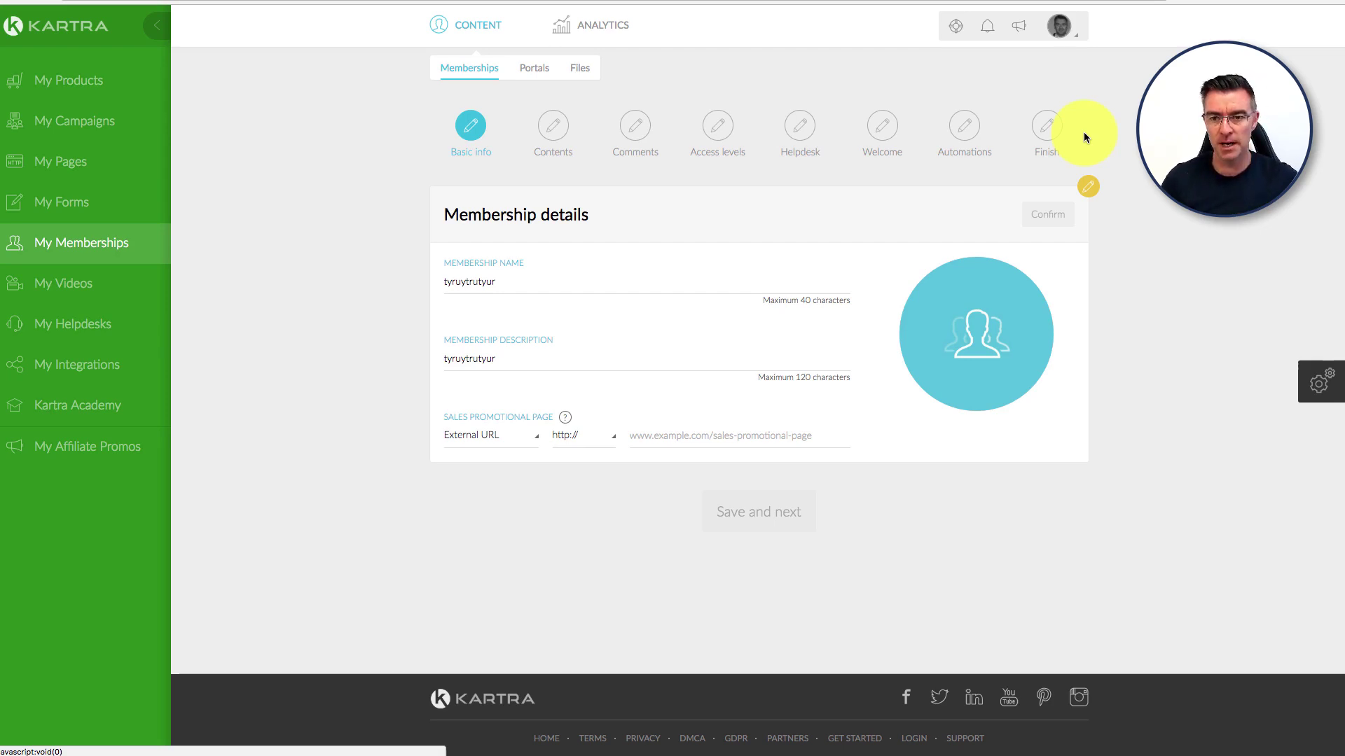
{"action": "mouse_move", "coordinate": [614, 35]}
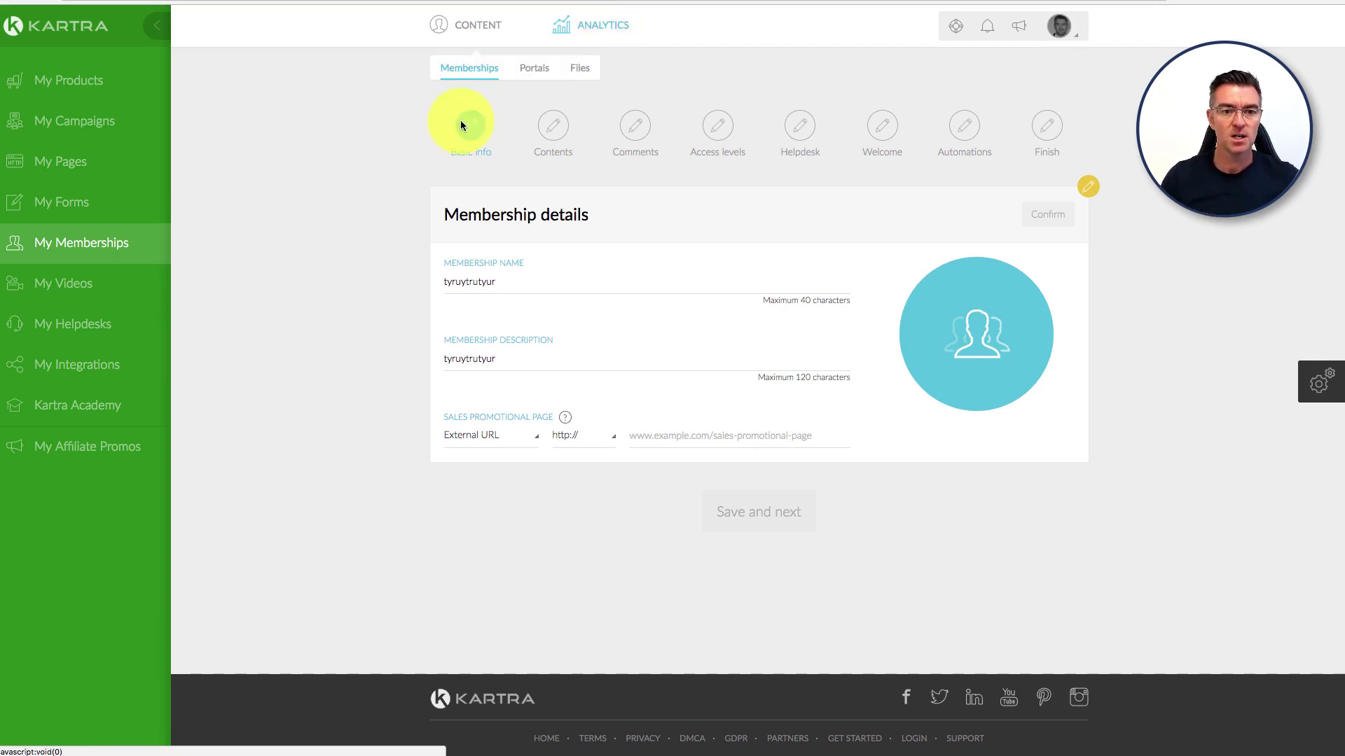
{"action": "left_click", "coordinate": [361, 184]}
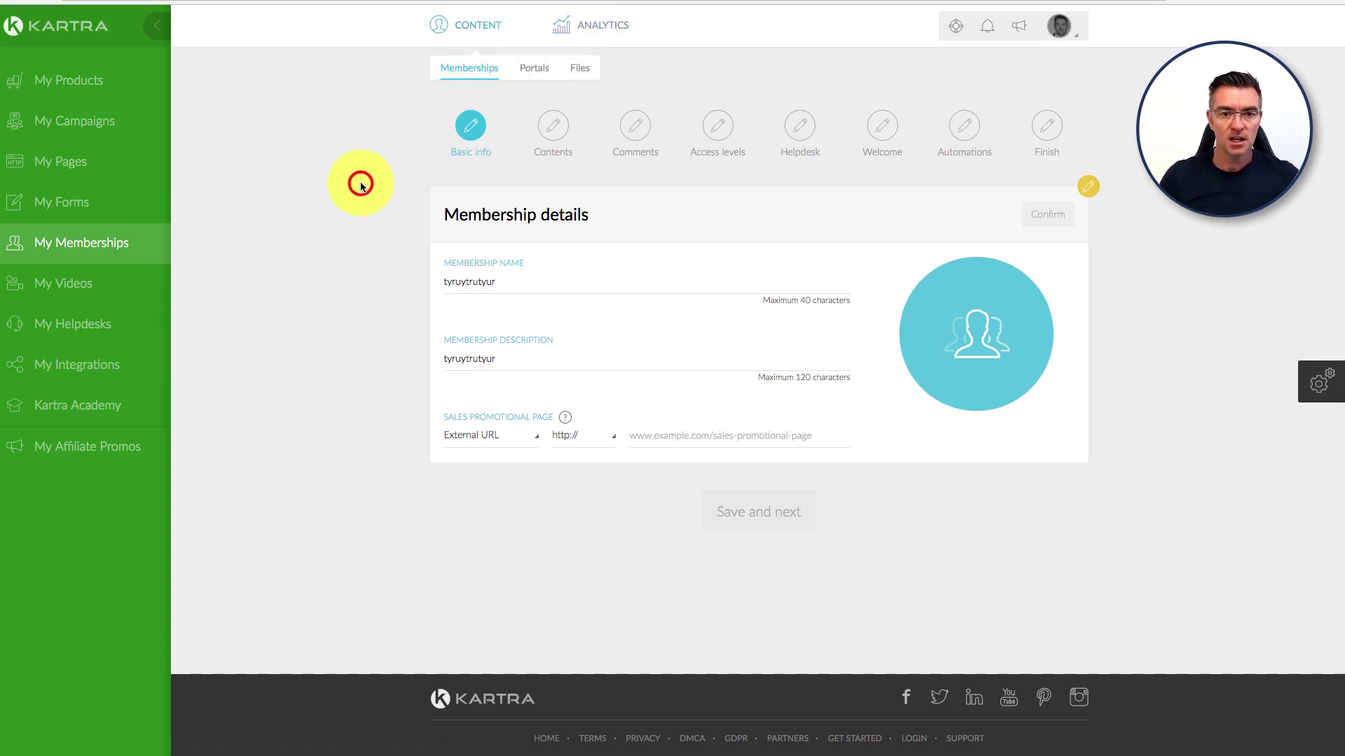
- Return to the memberships list and delete the "tyruytrutyur" membership
{"action": "left_click", "coordinate": [468, 76]}
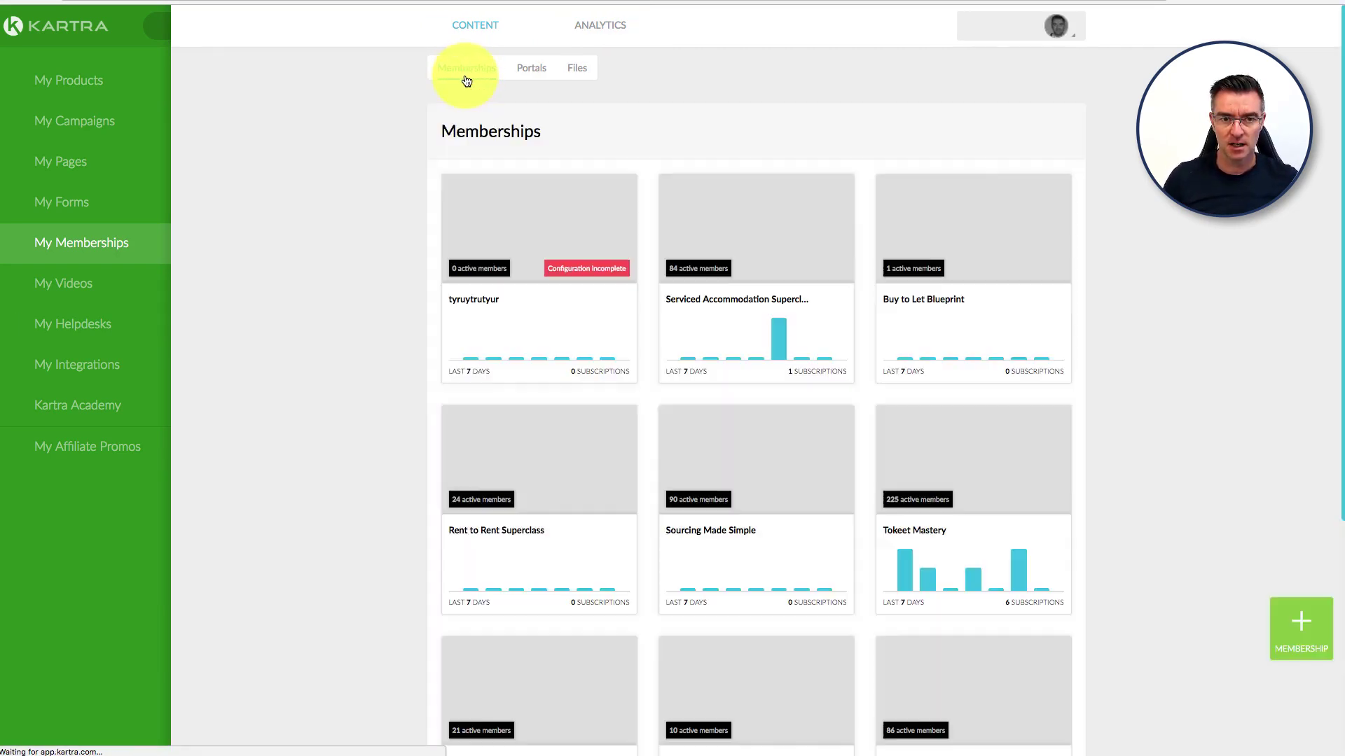
{"action": "left_click", "coordinate": [621, 299]}
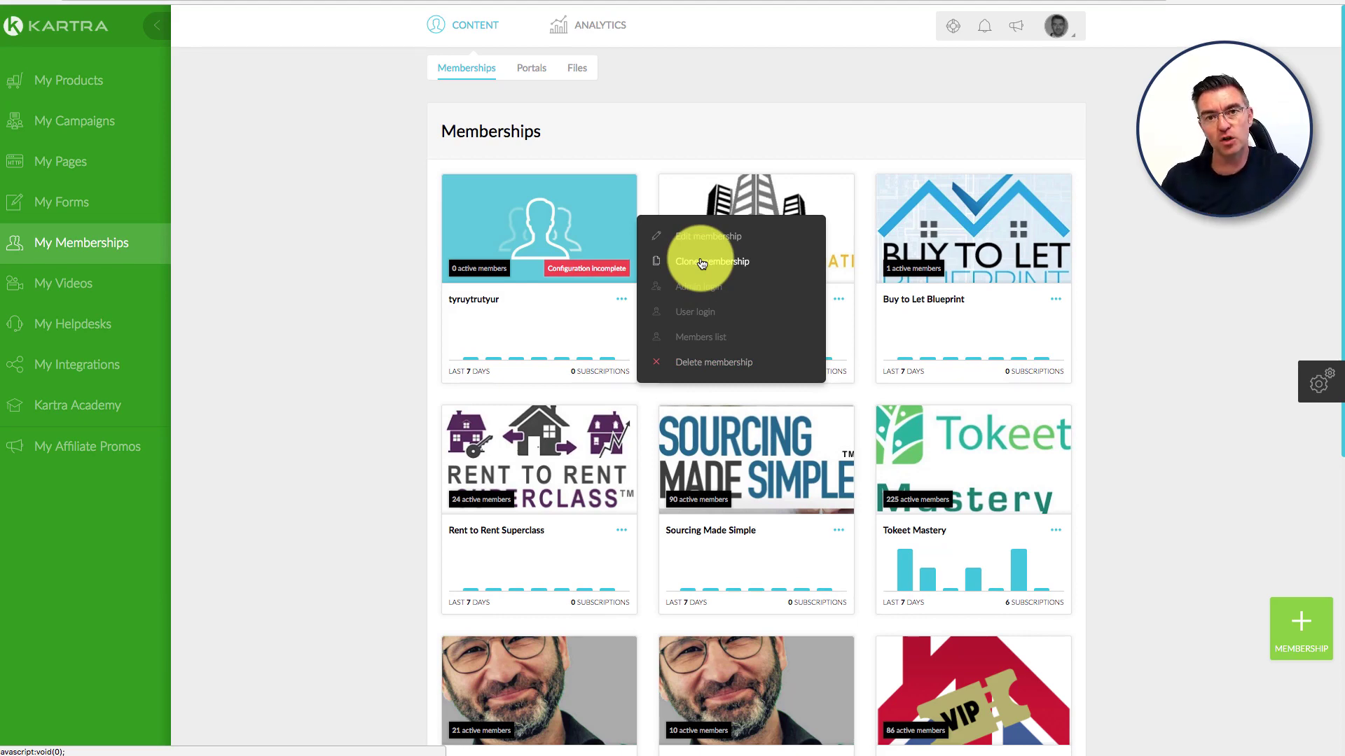
{"action": "left_click", "coordinate": [842, 216]}
{"action": "left_click", "coordinate": [899, 59]}
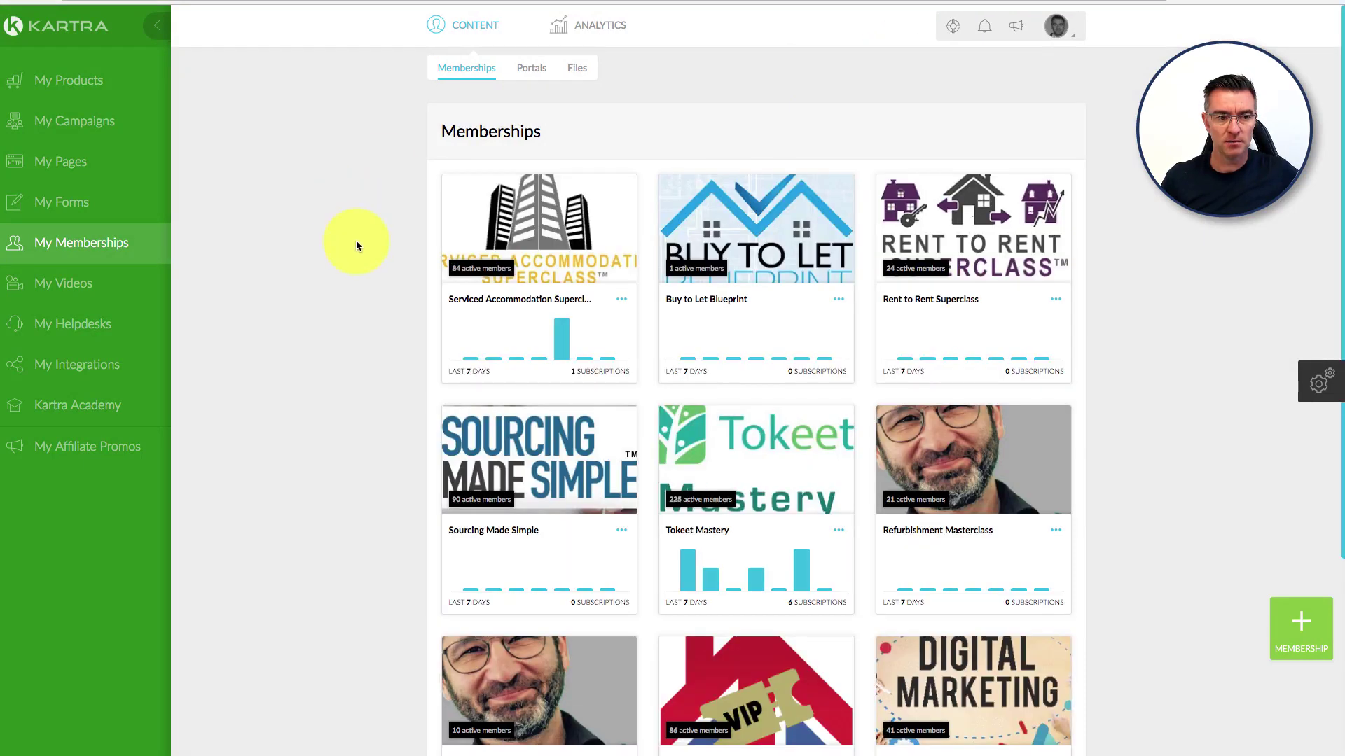
- Browse the video library in My Videos, loading more videos several times, and view the video playlists page
{"action": "left_click", "coordinate": [66, 281]}
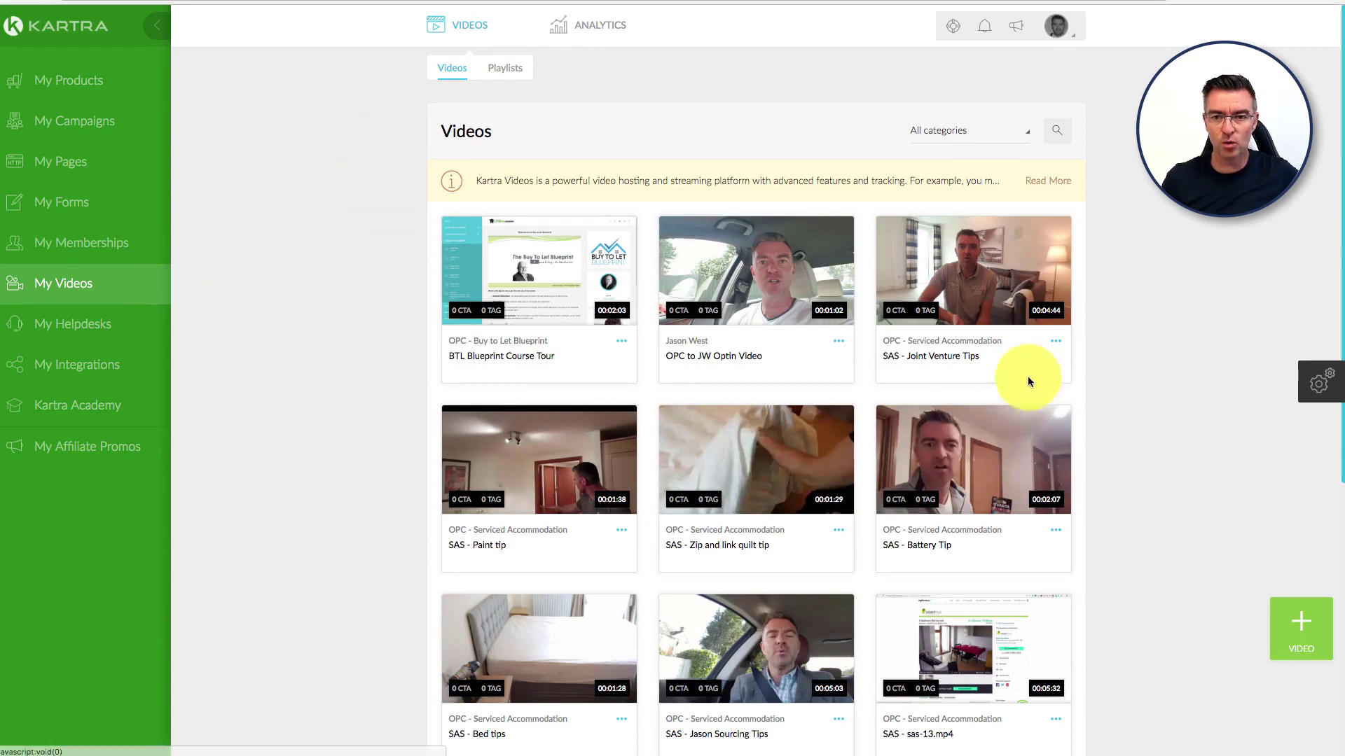
{"action": "scroll", "coordinate": [880, 434], "scroll_direction": "down", "scroll_amount": 4}
{"action": "scroll", "coordinate": [880, 434], "scroll_direction": "down", "scroll_amount": 3}
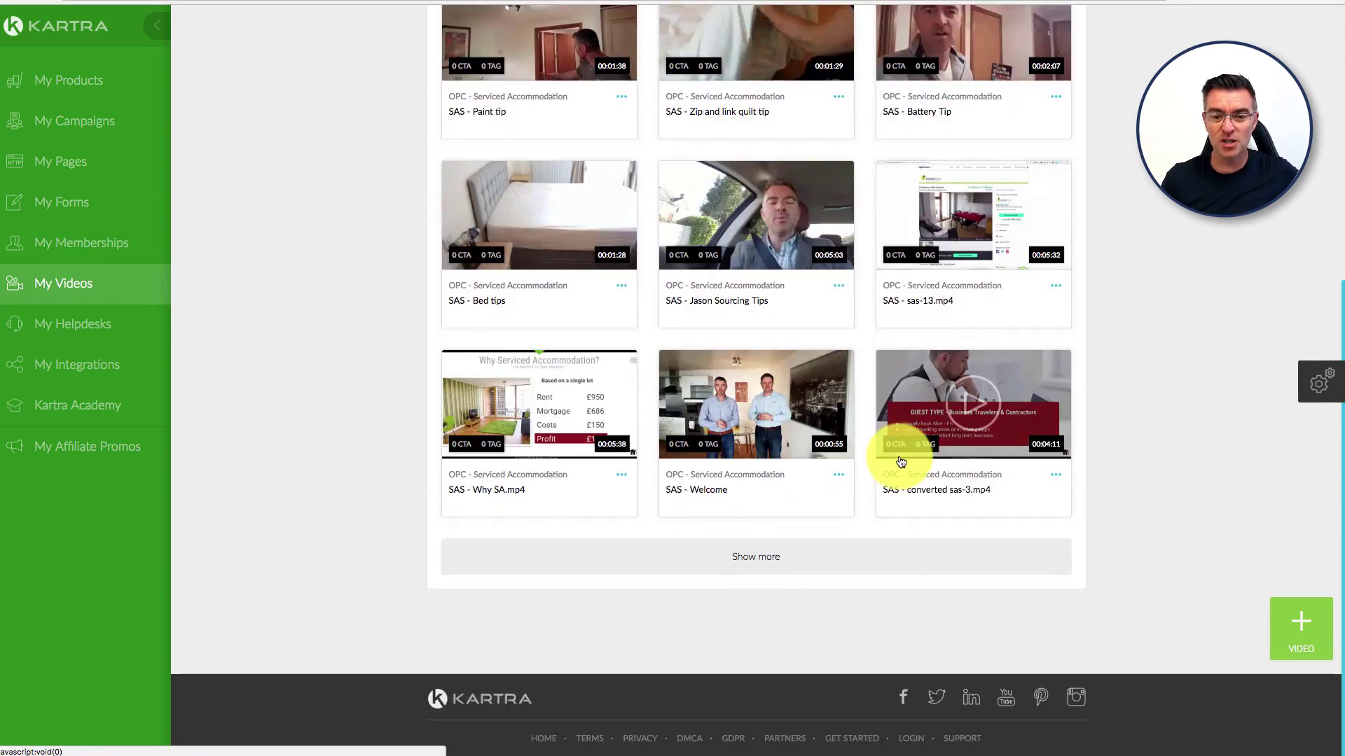
{"action": "left_click", "coordinate": [769, 553]}
{"action": "scroll", "coordinate": [841, 361], "scroll_direction": "down", "scroll_amount": 10}
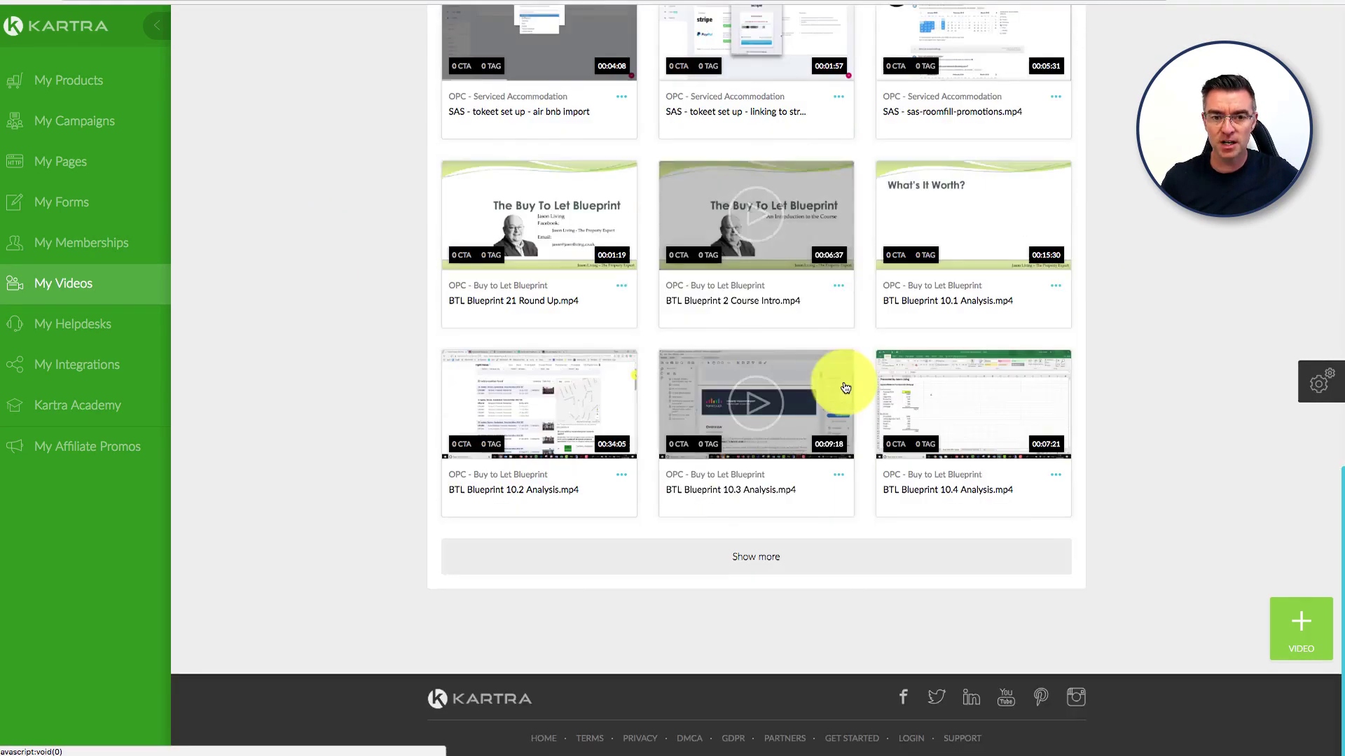
{"action": "left_click", "coordinate": [797, 559]}
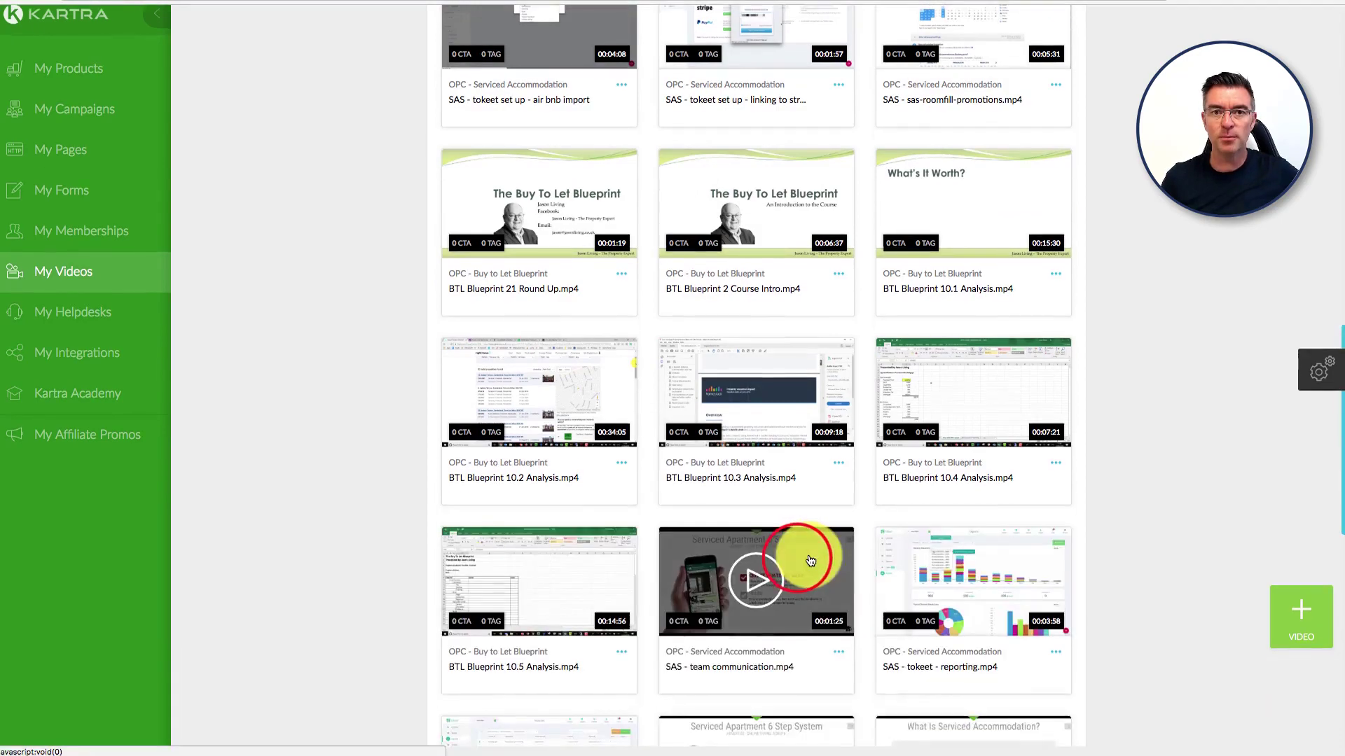
{"action": "scroll", "coordinate": [806, 392], "scroll_direction": "down", "scroll_amount": 4}
{"action": "scroll", "coordinate": [807, 397], "scroll_direction": "down", "scroll_amount": 8}
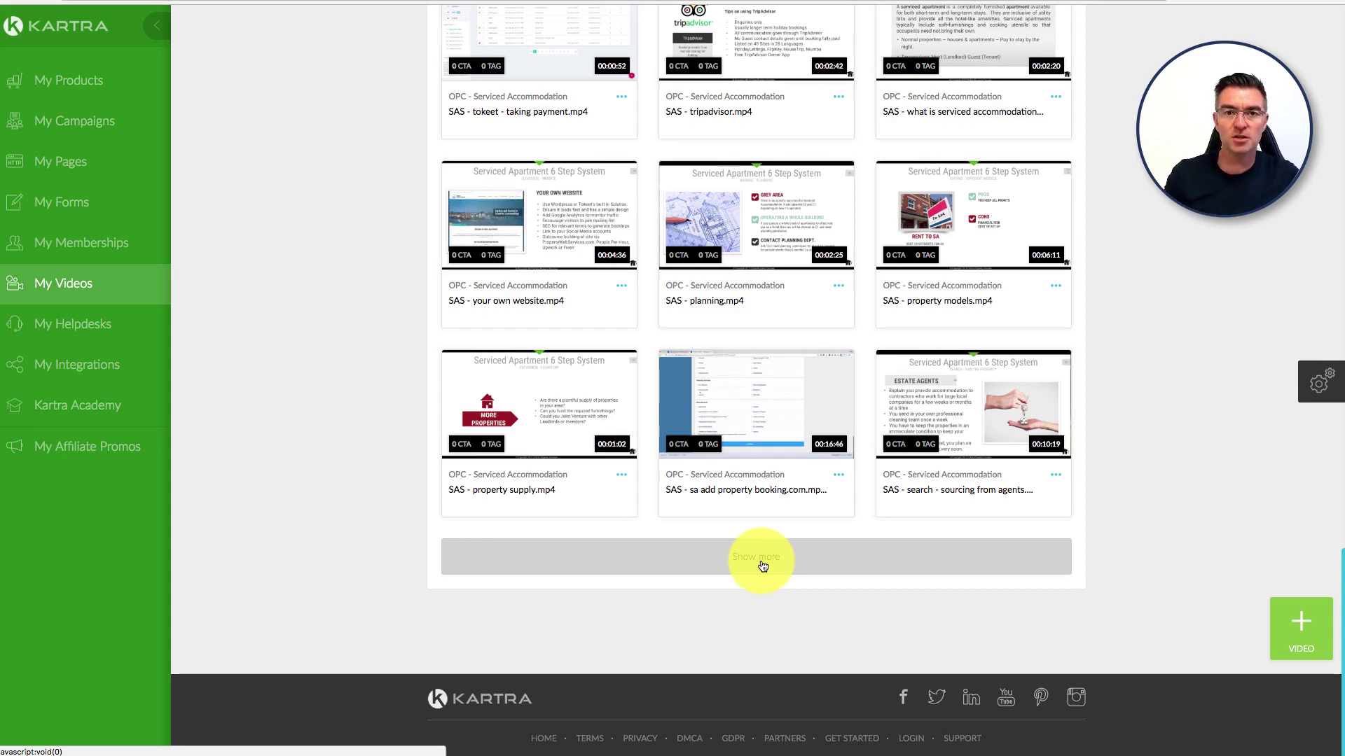
{"action": "left_click", "coordinate": [722, 579]}
{"action": "scroll", "coordinate": [922, 409], "scroll_direction": "up", "scroll_amount": 5}
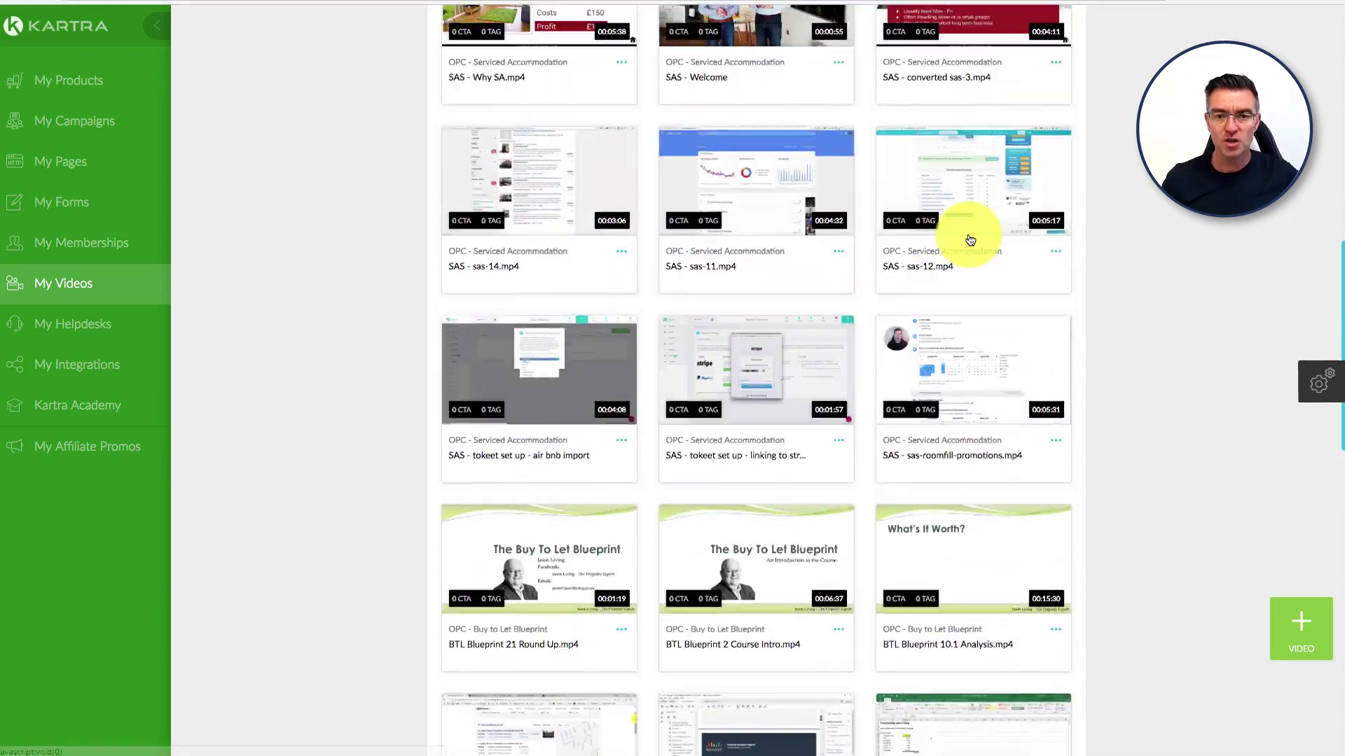
{"action": "scroll", "coordinate": [970, 240], "scroll_direction": "up", "scroll_amount": 15}
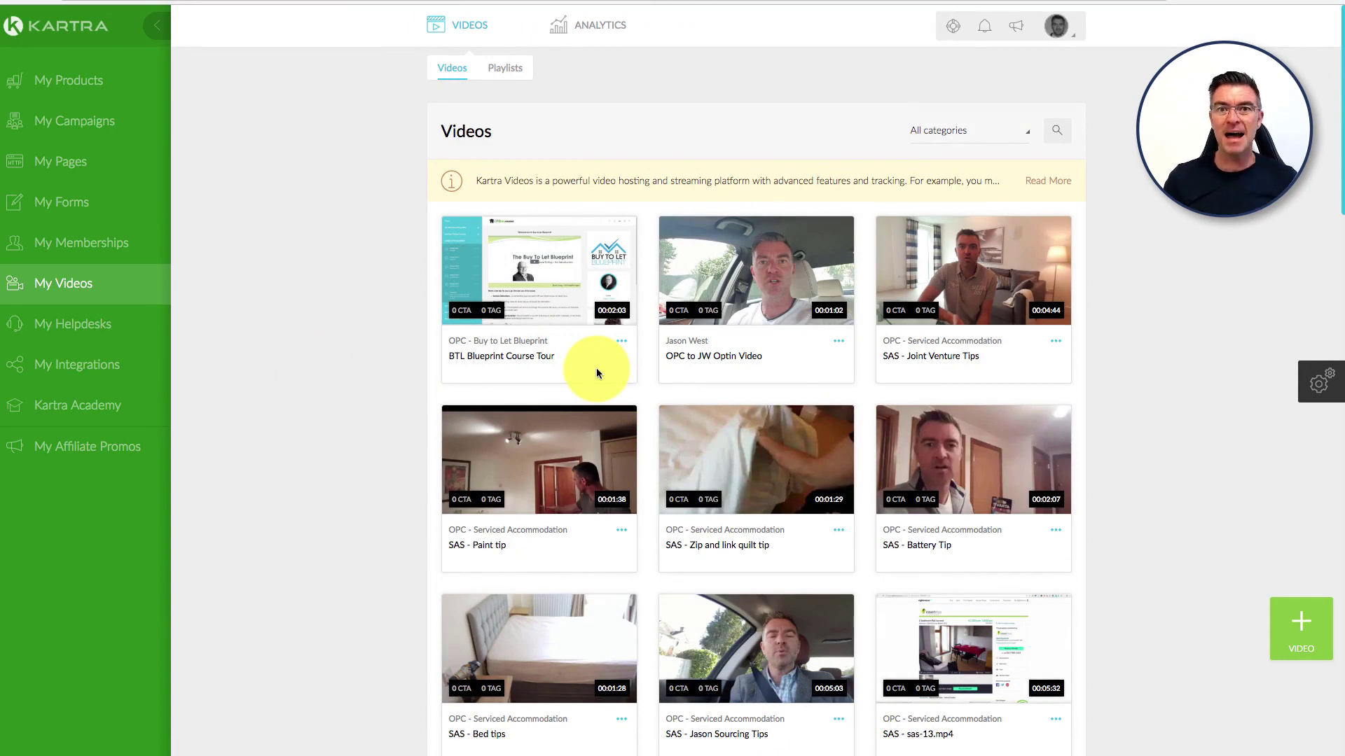
{"action": "left_click", "coordinate": [496, 68]}
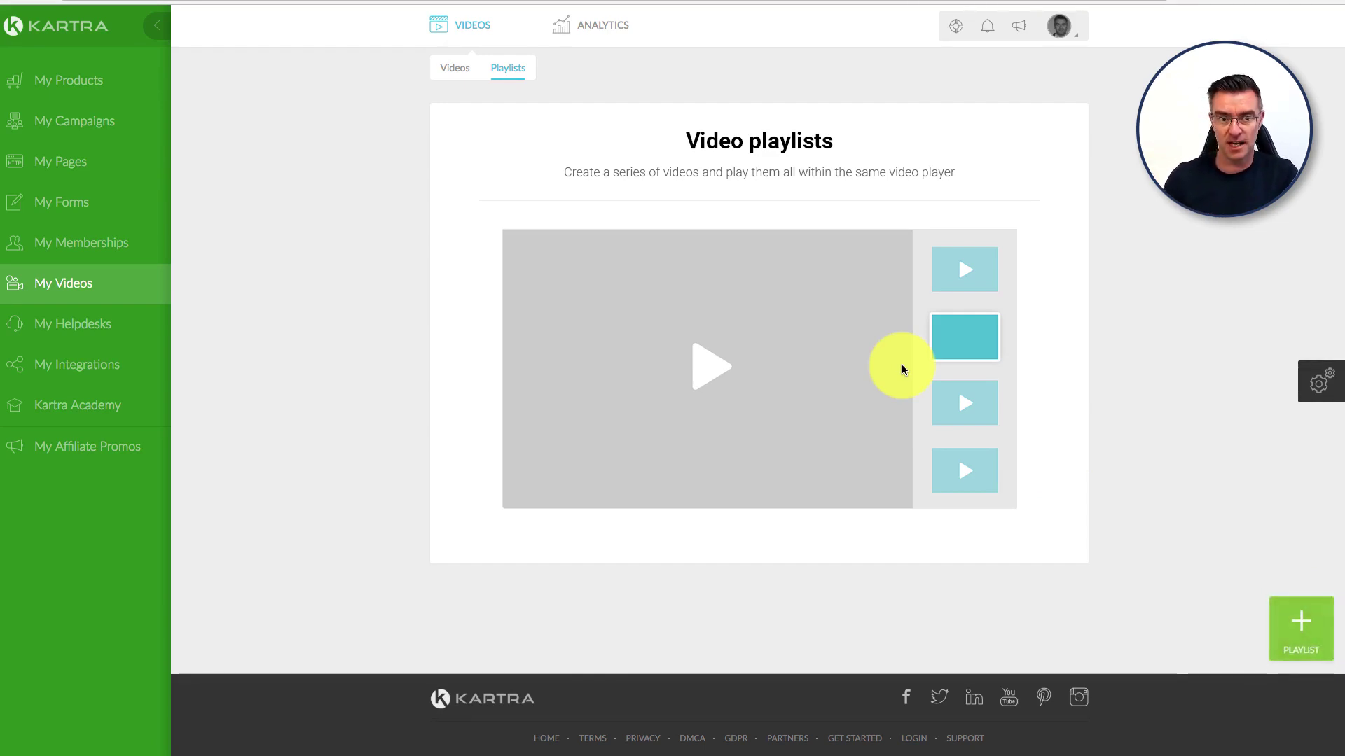
- Open the video analytics and examine the visitors chart and the per-video visitors, plays and completes table
{"action": "mouse_move", "coordinate": [573, 36]}
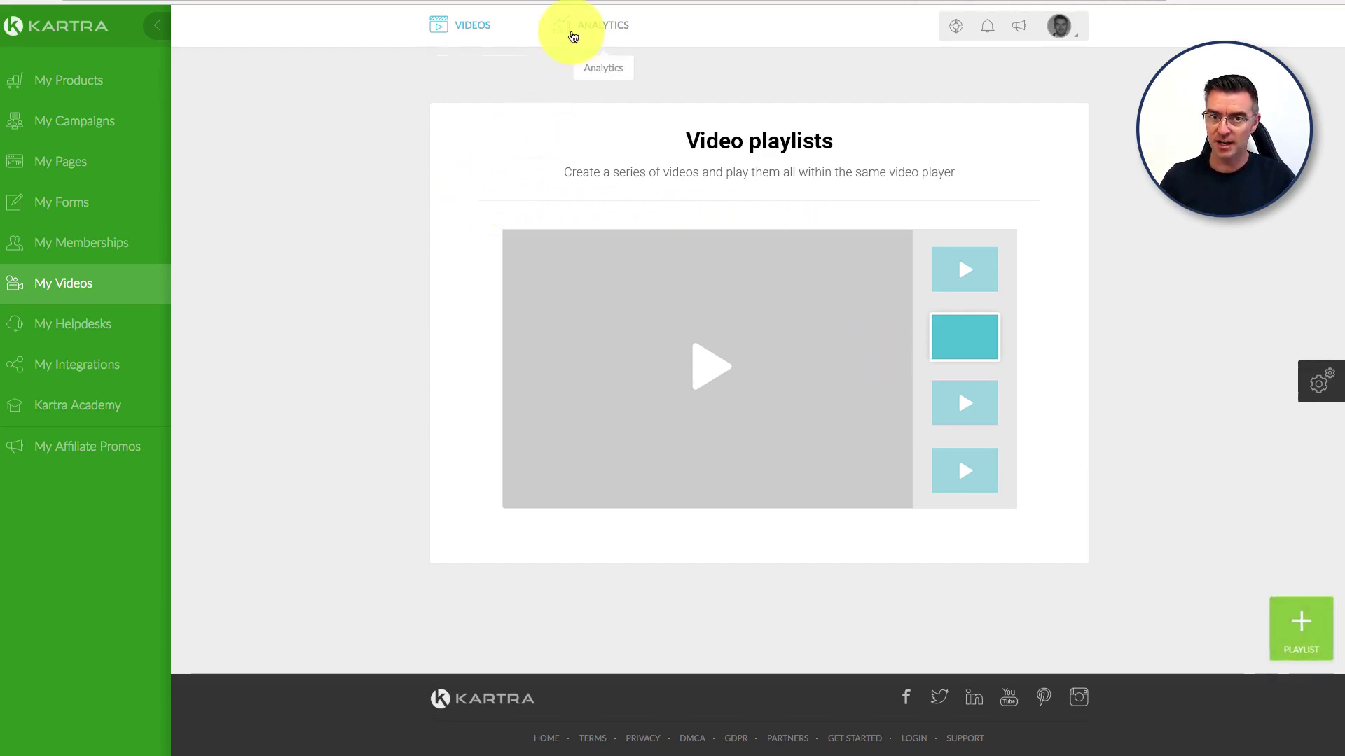
{"action": "left_click", "coordinate": [595, 66]}
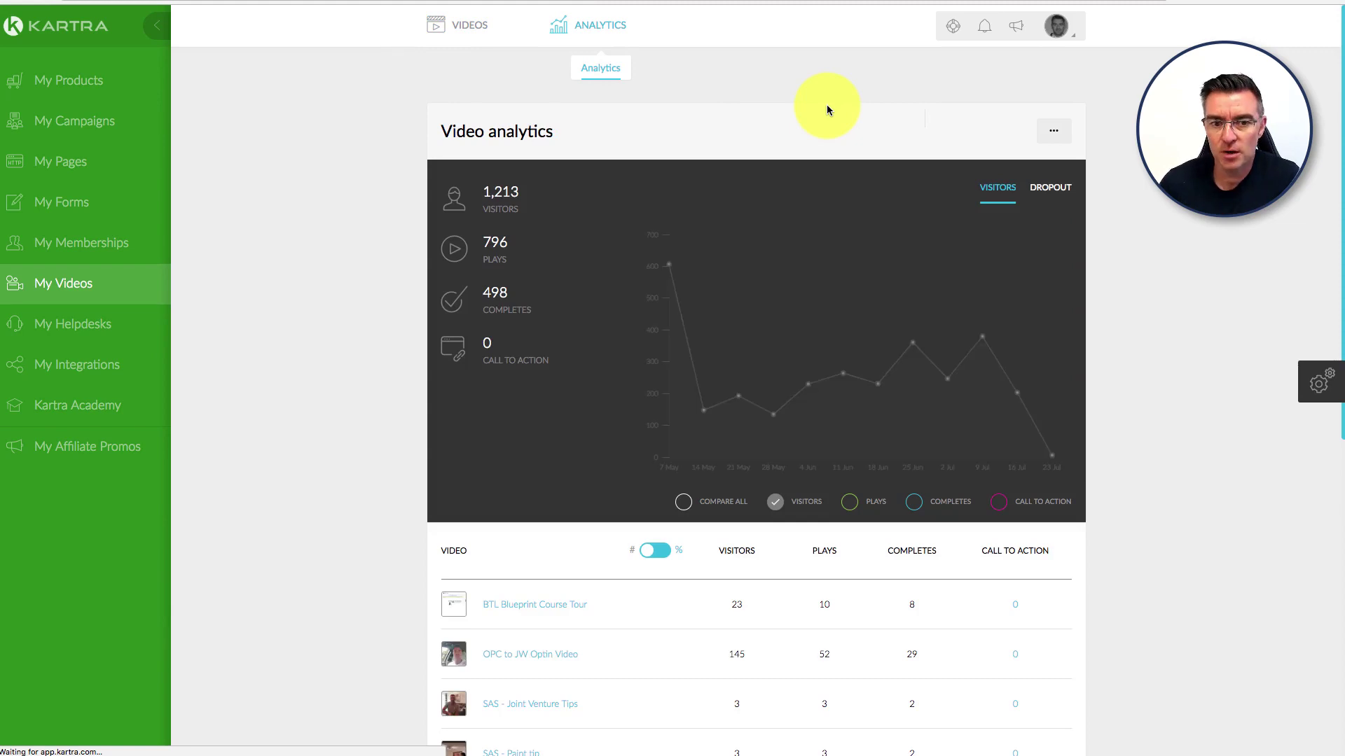
{"action": "scroll", "coordinate": [889, 321], "scroll_direction": "down", "scroll_amount": 2}
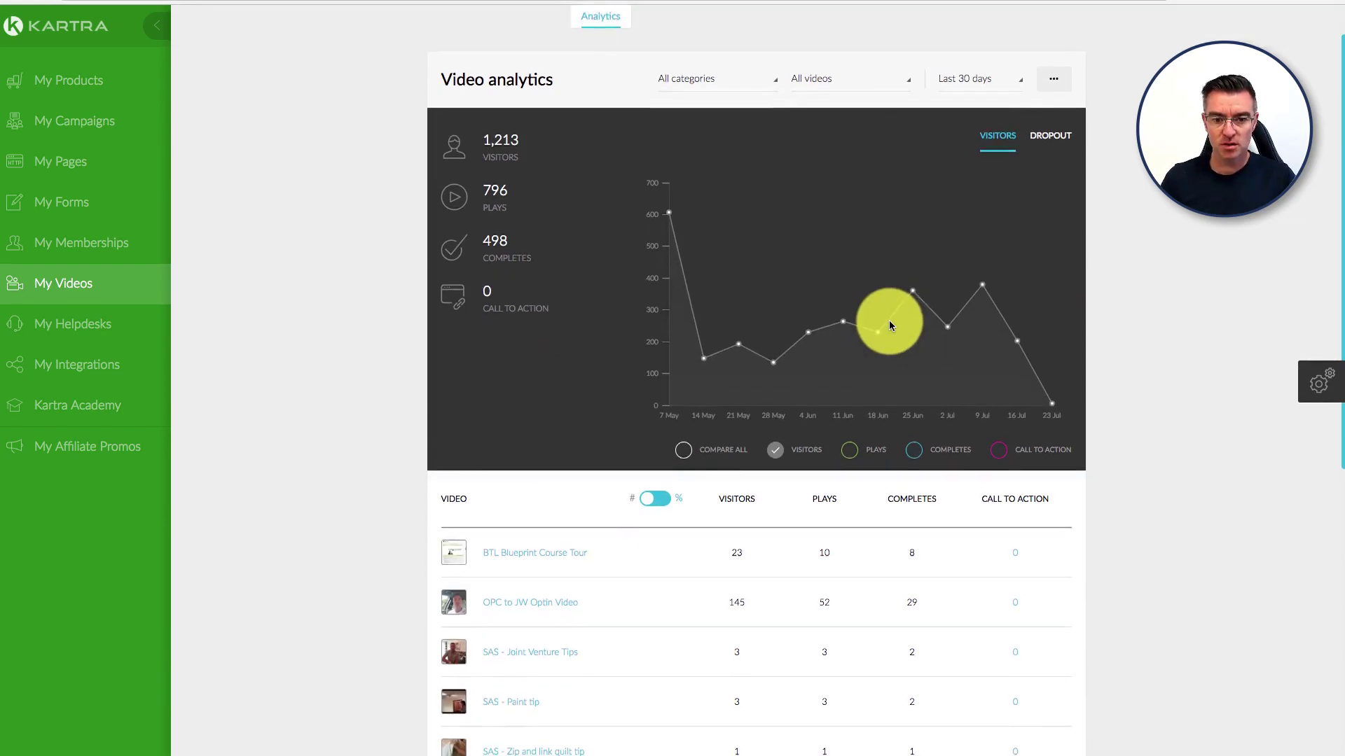
{"action": "scroll", "coordinate": [889, 321], "scroll_direction": "down", "scroll_amount": 5}
{"action": "scroll", "coordinate": [846, 306], "scroll_direction": "up", "scroll_amount": 5}
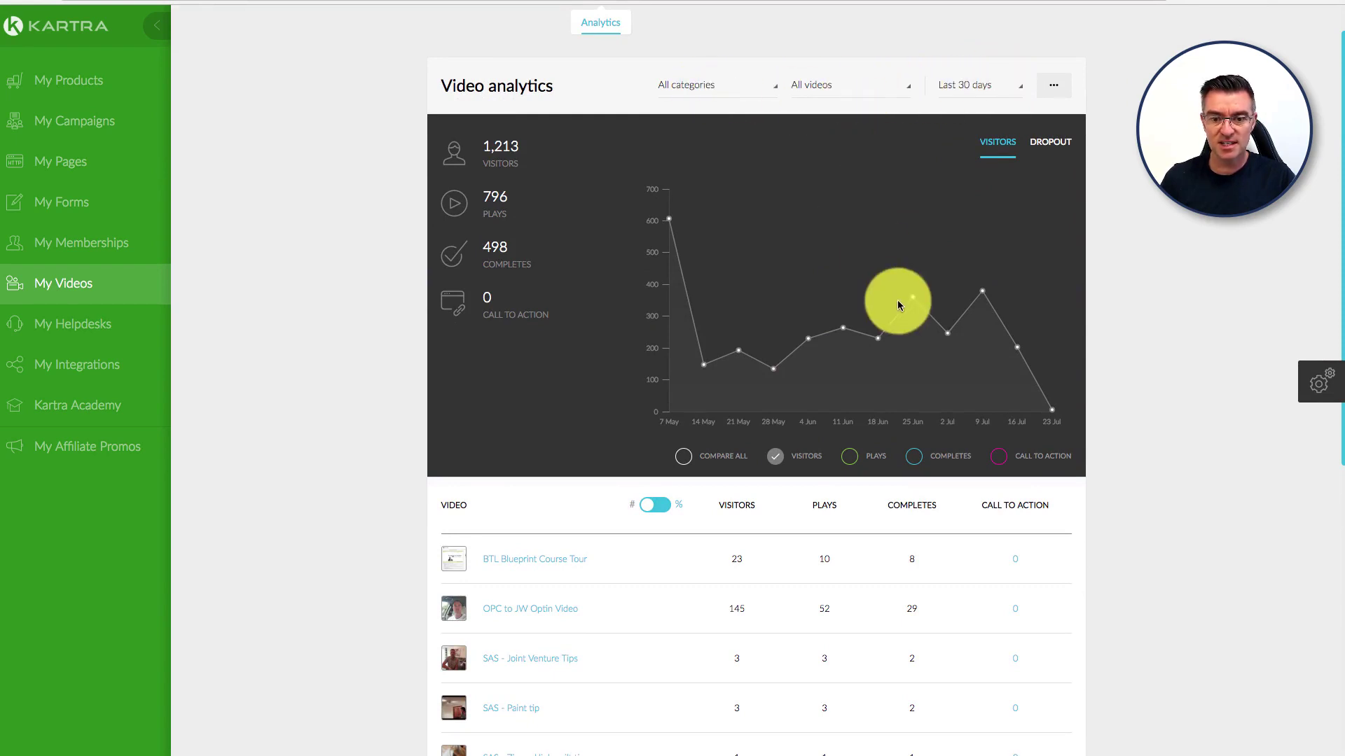
{"action": "scroll", "coordinate": [898, 306], "scroll_direction": "down", "scroll_amount": 5}
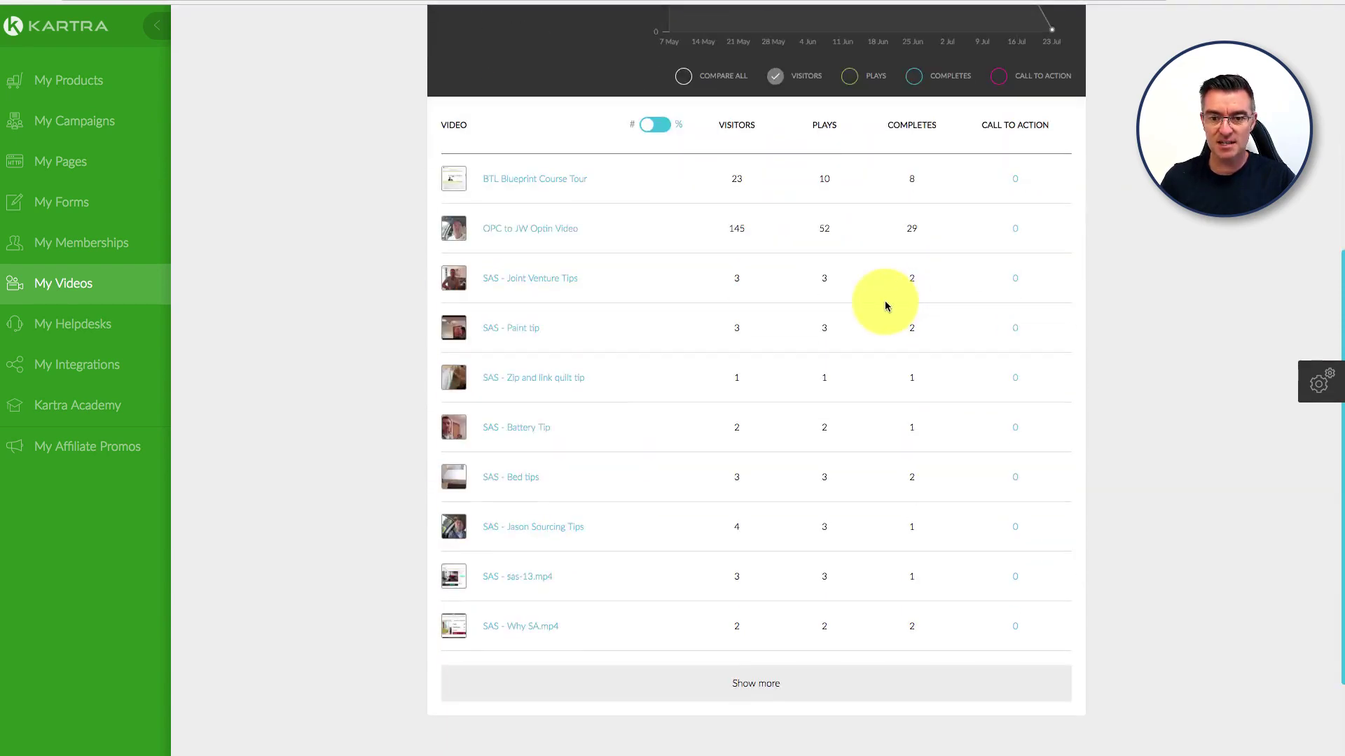
- Switch the video analytics table to percentages and review the play and completion rates for each video
{"action": "left_click", "coordinate": [658, 127]}
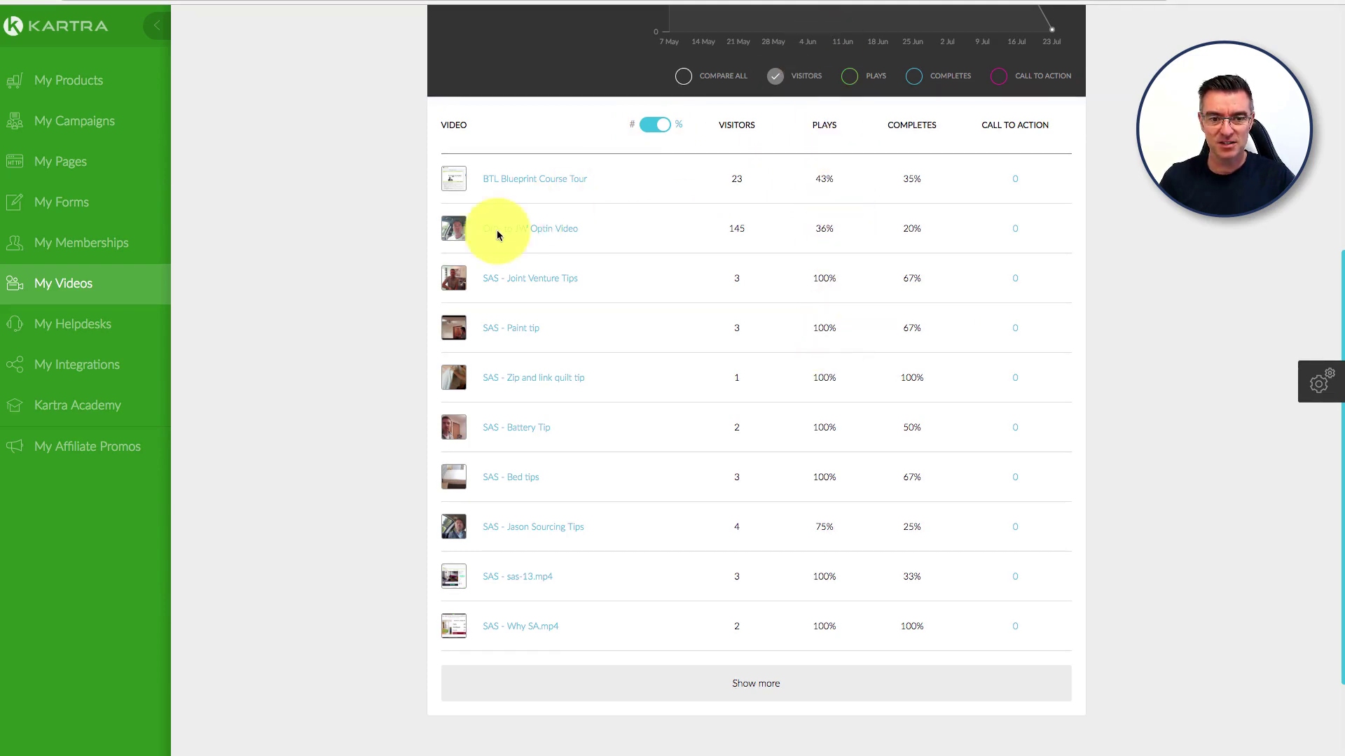
{"action": "scroll", "coordinate": [533, 365], "scroll_direction": "down", "scroll_amount": 2}
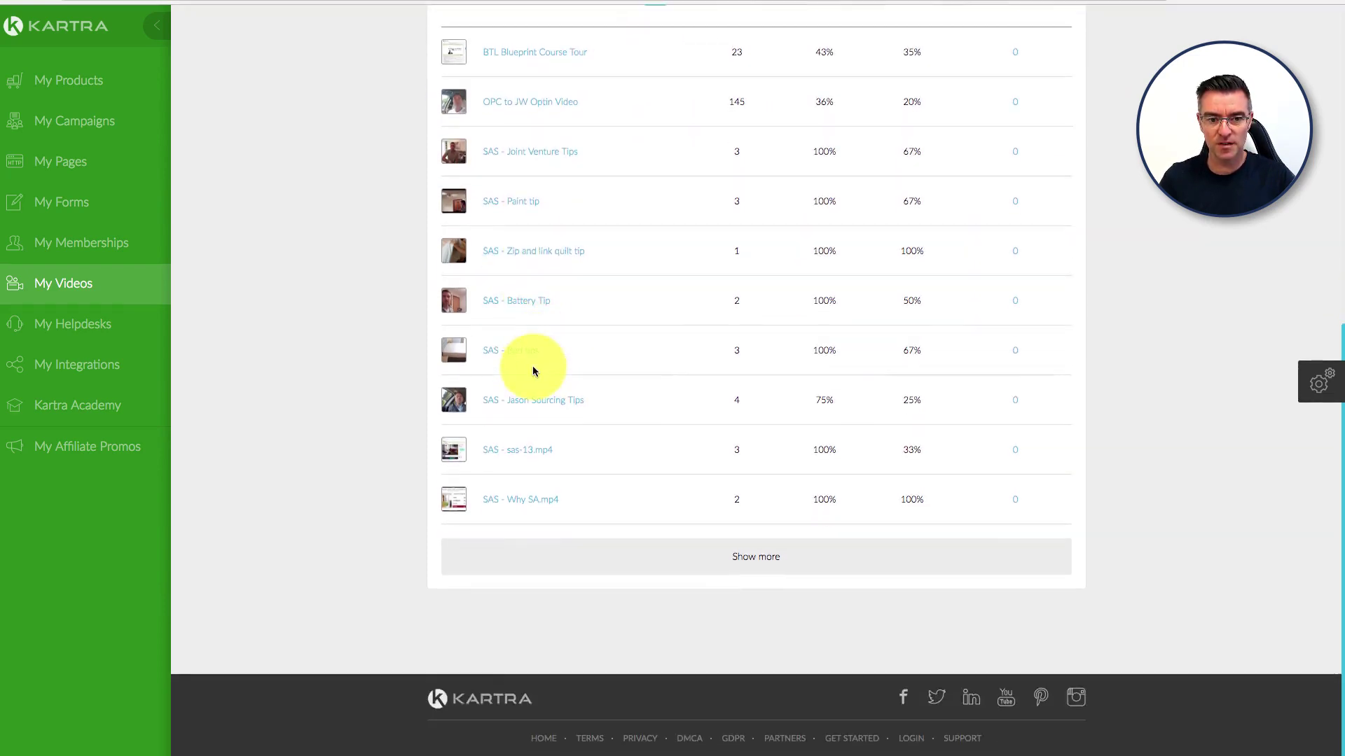
{"action": "scroll", "coordinate": [531, 369], "scroll_direction": "up", "scroll_amount": 4}
{"action": "scroll", "coordinate": [531, 372], "scroll_direction": "up", "scroll_amount": 4}
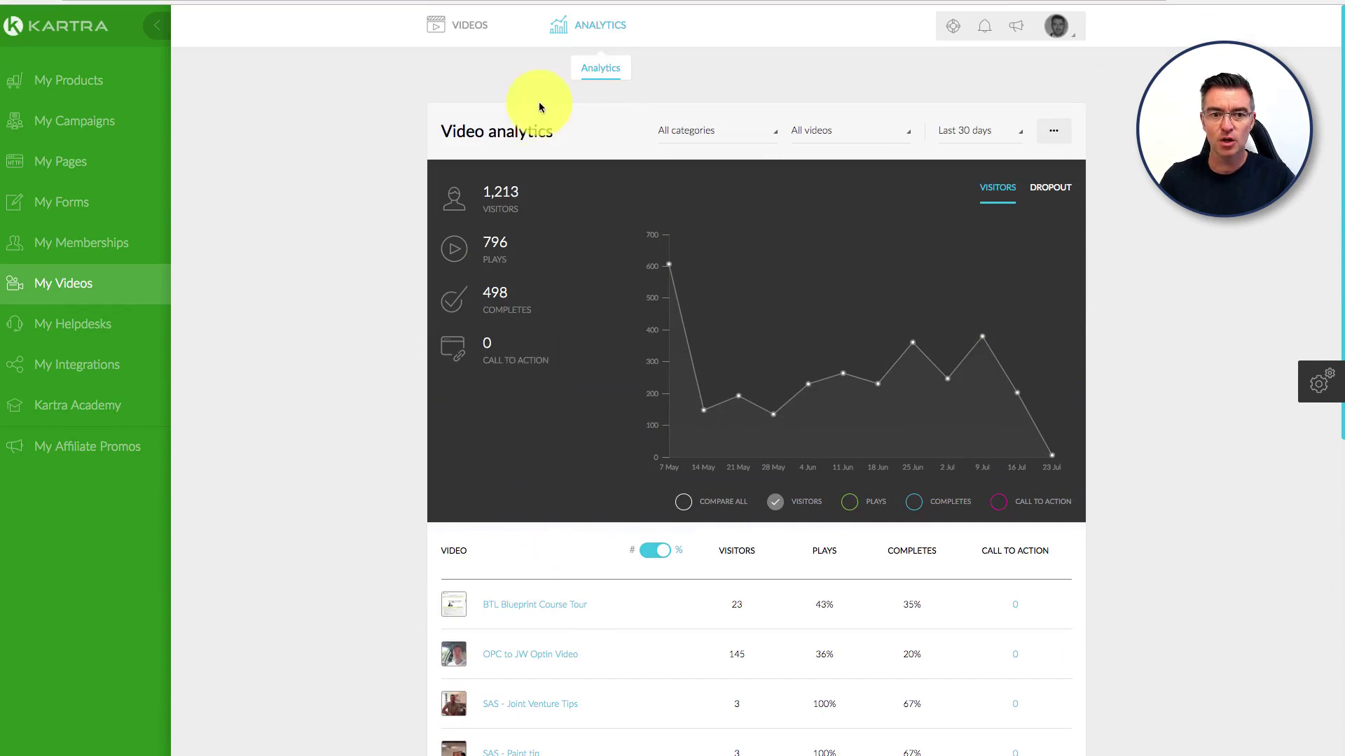
- Return to the video library, view the single-video upload form with its name and category fields, and cancel without uploading
{"action": "left_click", "coordinate": [462, 25]}
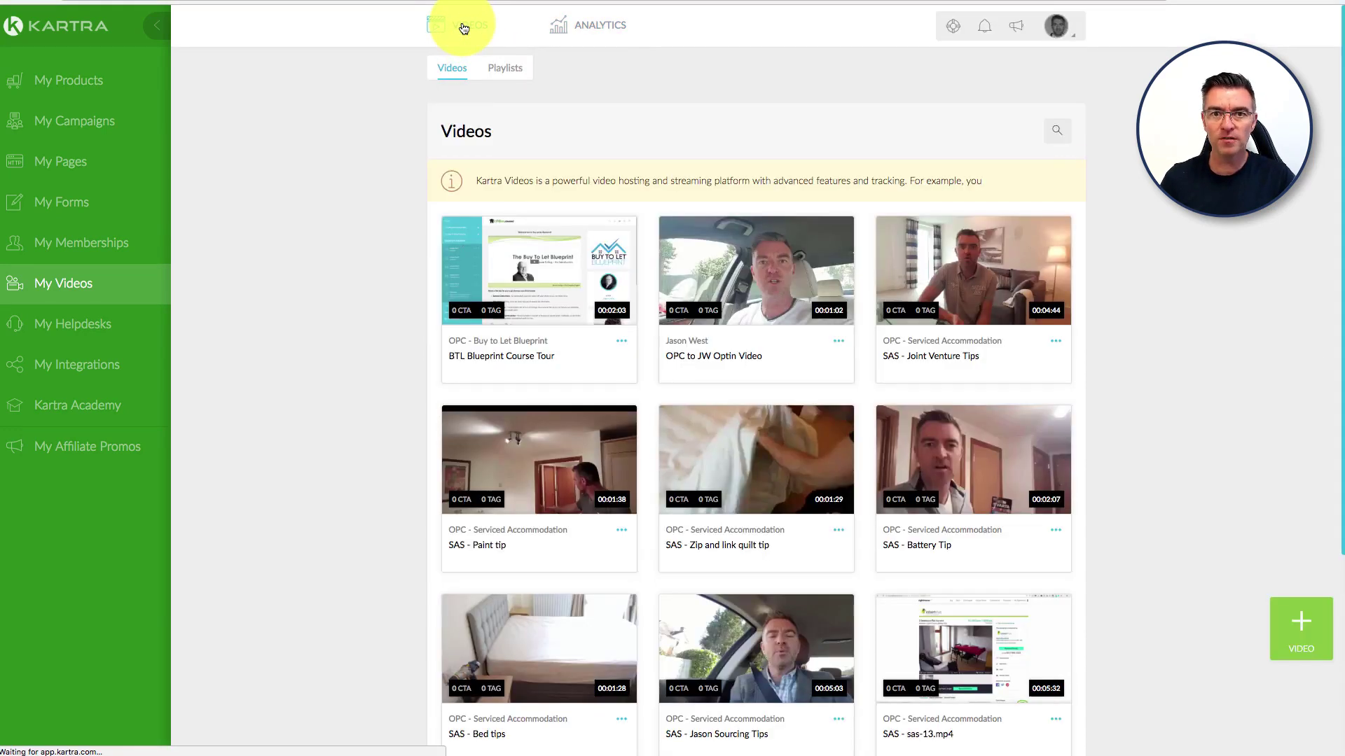
{"action": "mouse_move", "coordinate": [918, 261]}
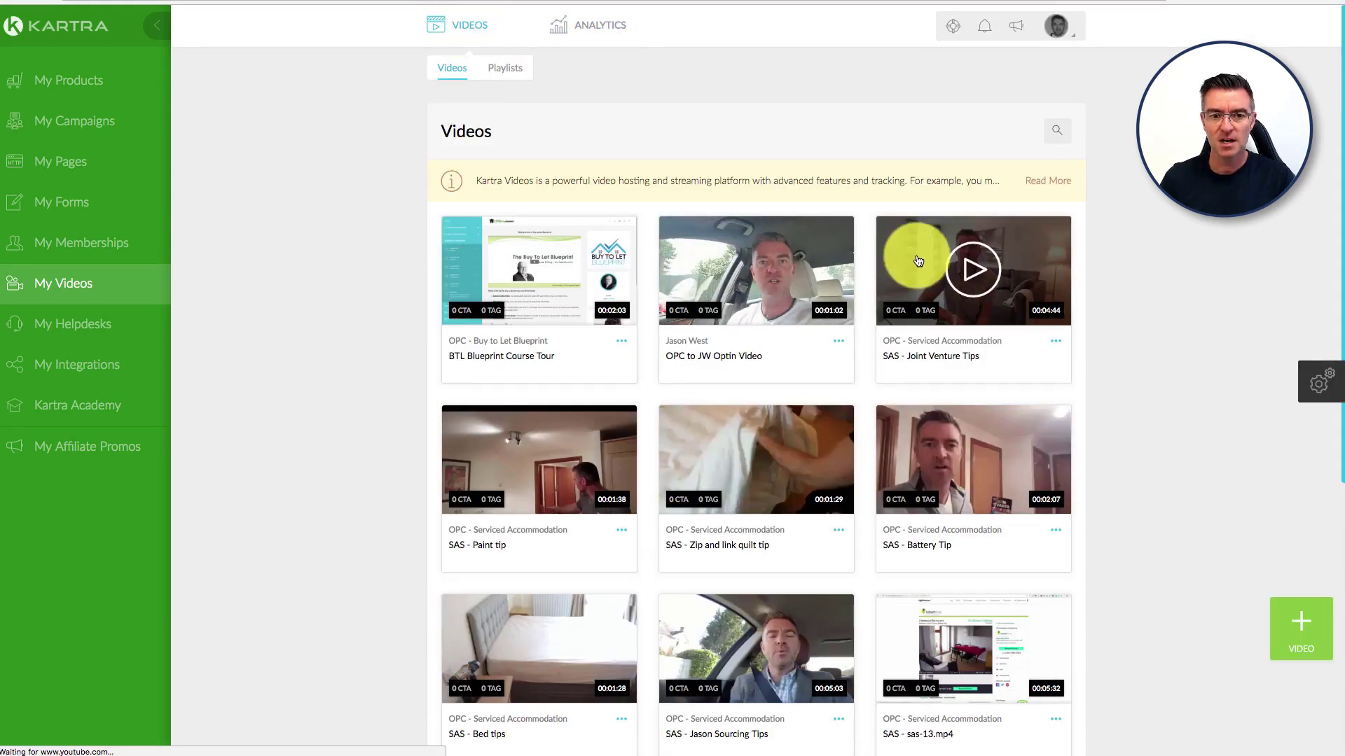
{"action": "left_click", "coordinate": [1314, 635]}
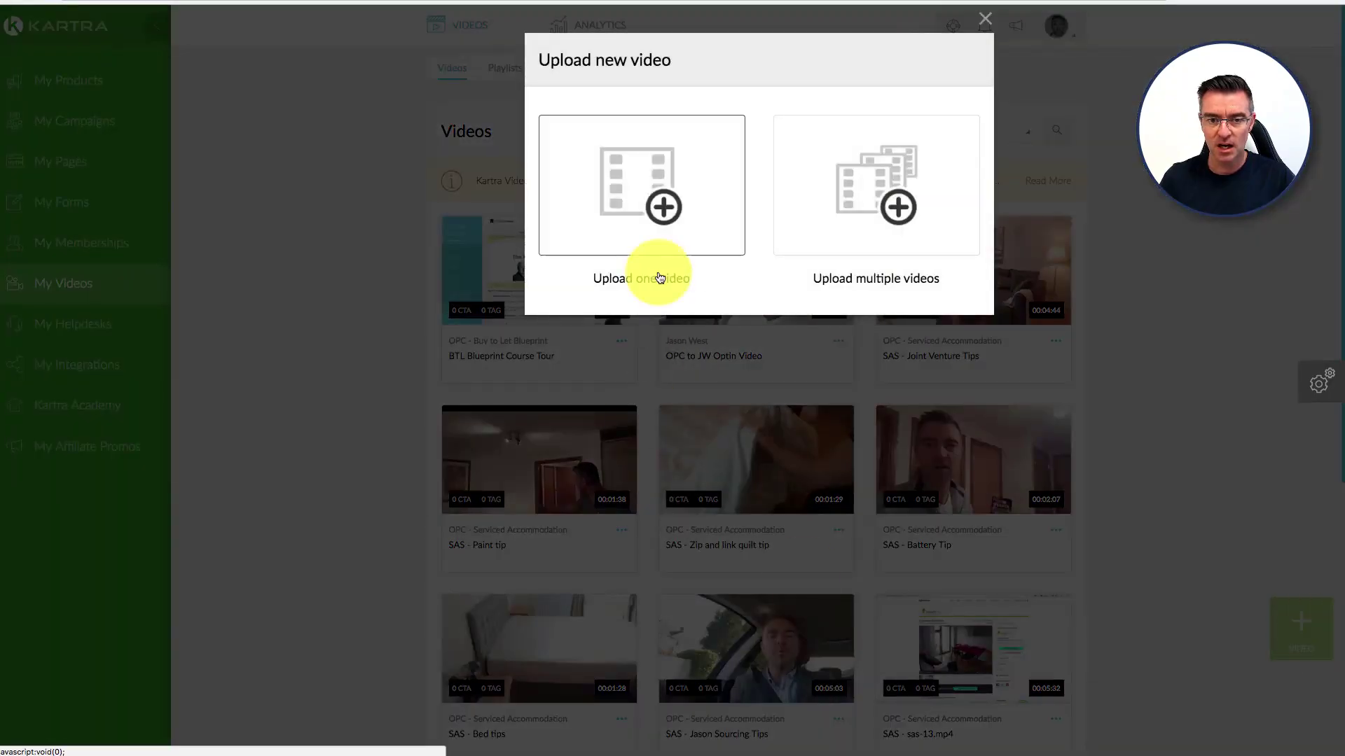
{"action": "left_click", "coordinate": [640, 205]}
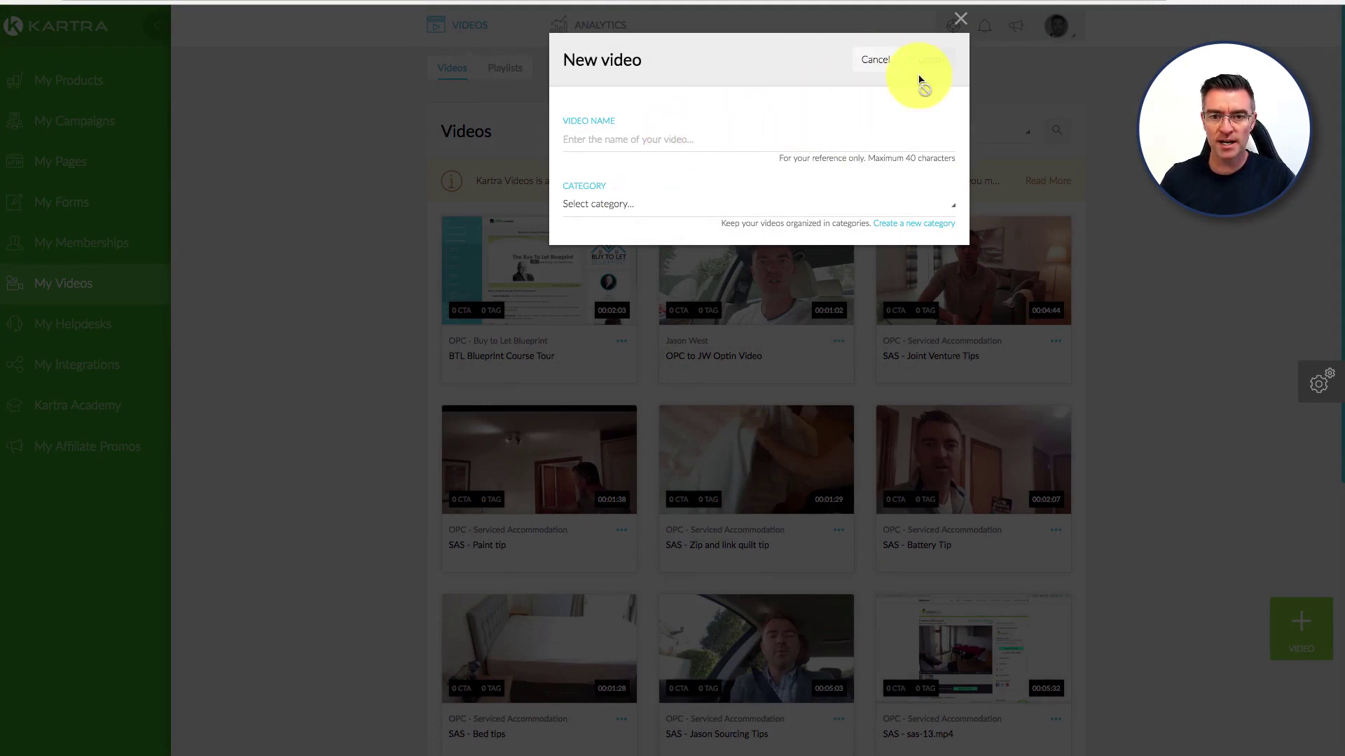
{"action": "left_click", "coordinate": [881, 58]}
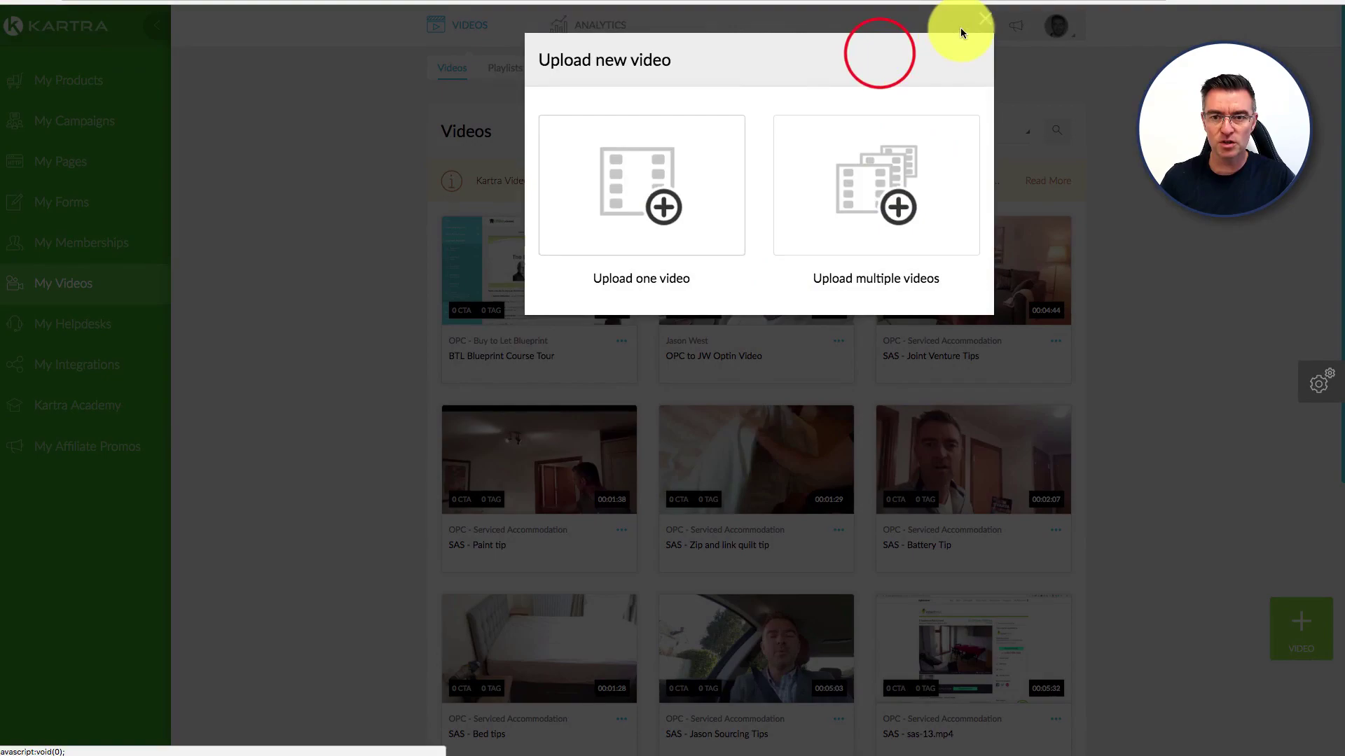
{"action": "left_click", "coordinate": [986, 20]}
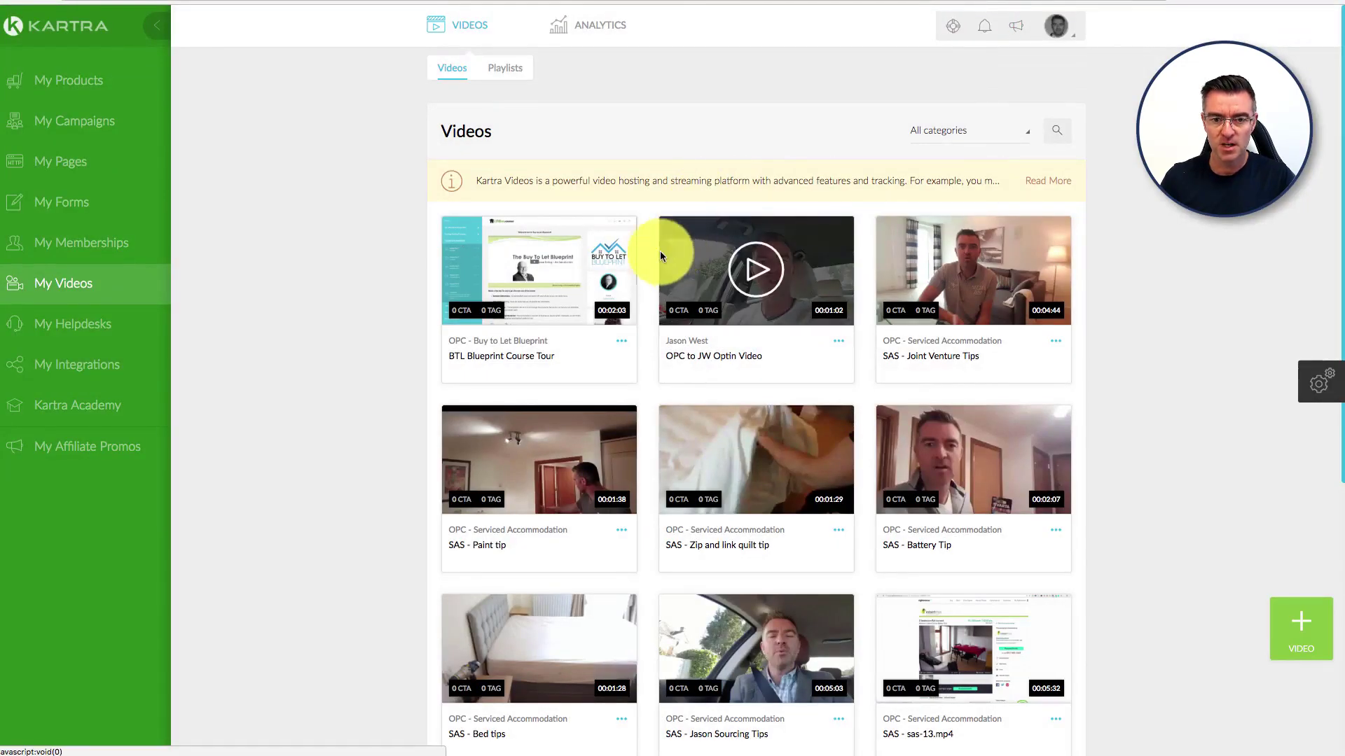
- Open the "OPC to JW Optin Video" for editing, keeping its name and category, and view its display options
{"action": "left_click", "coordinate": [838, 340]}
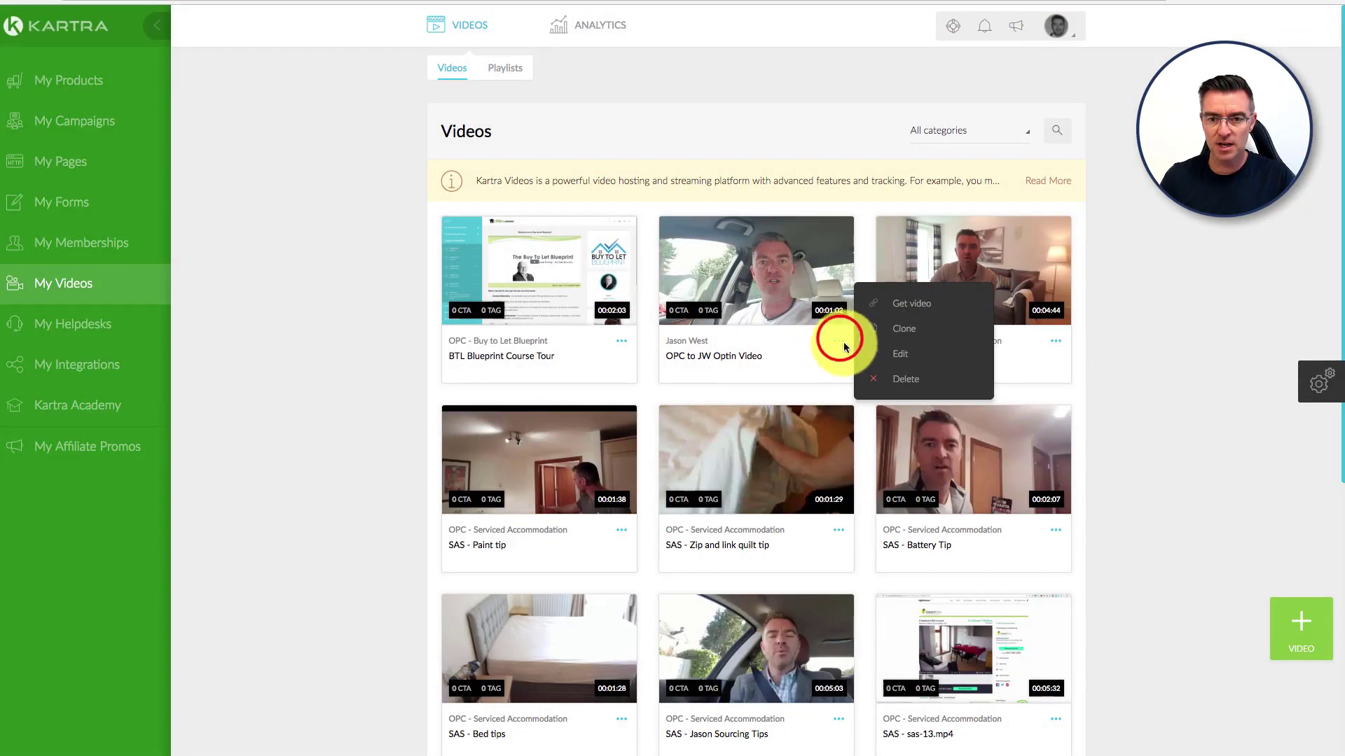
{"action": "left_click", "coordinate": [901, 357]}
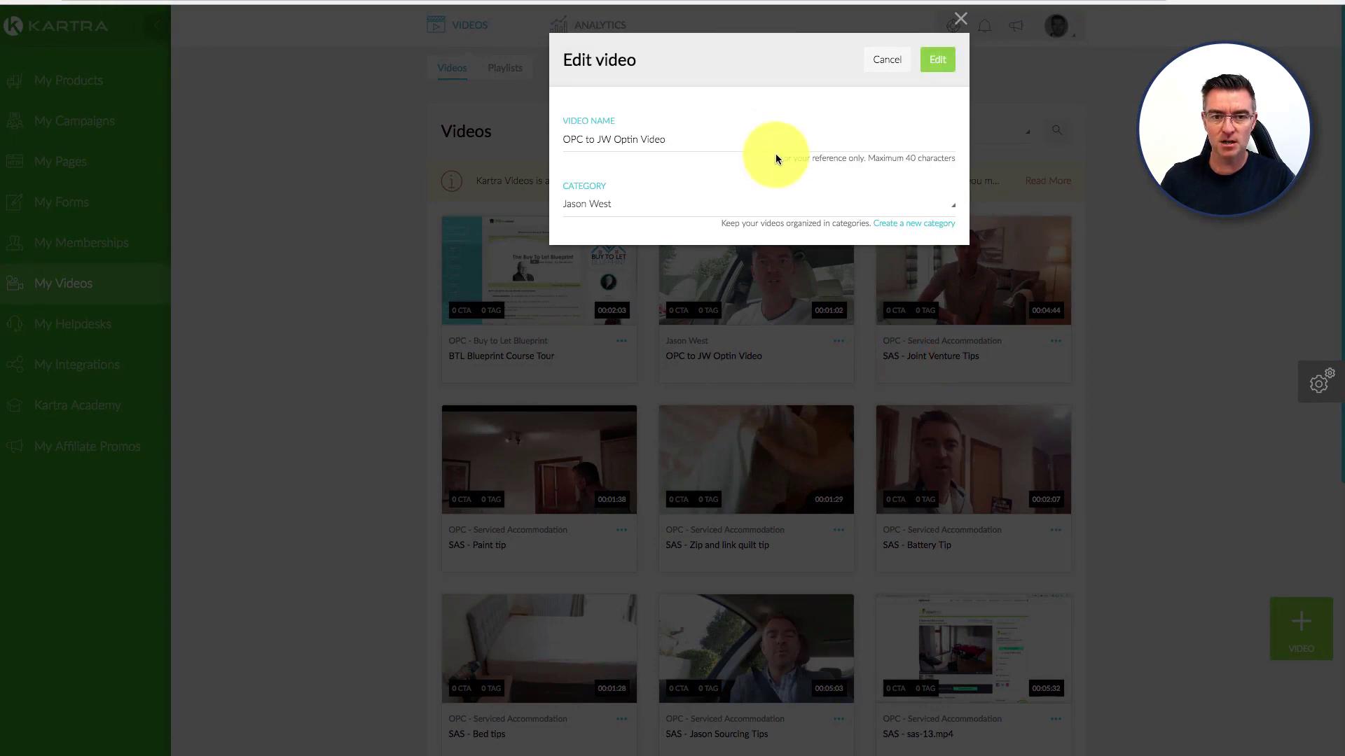
{"action": "left_click", "coordinate": [933, 62]}
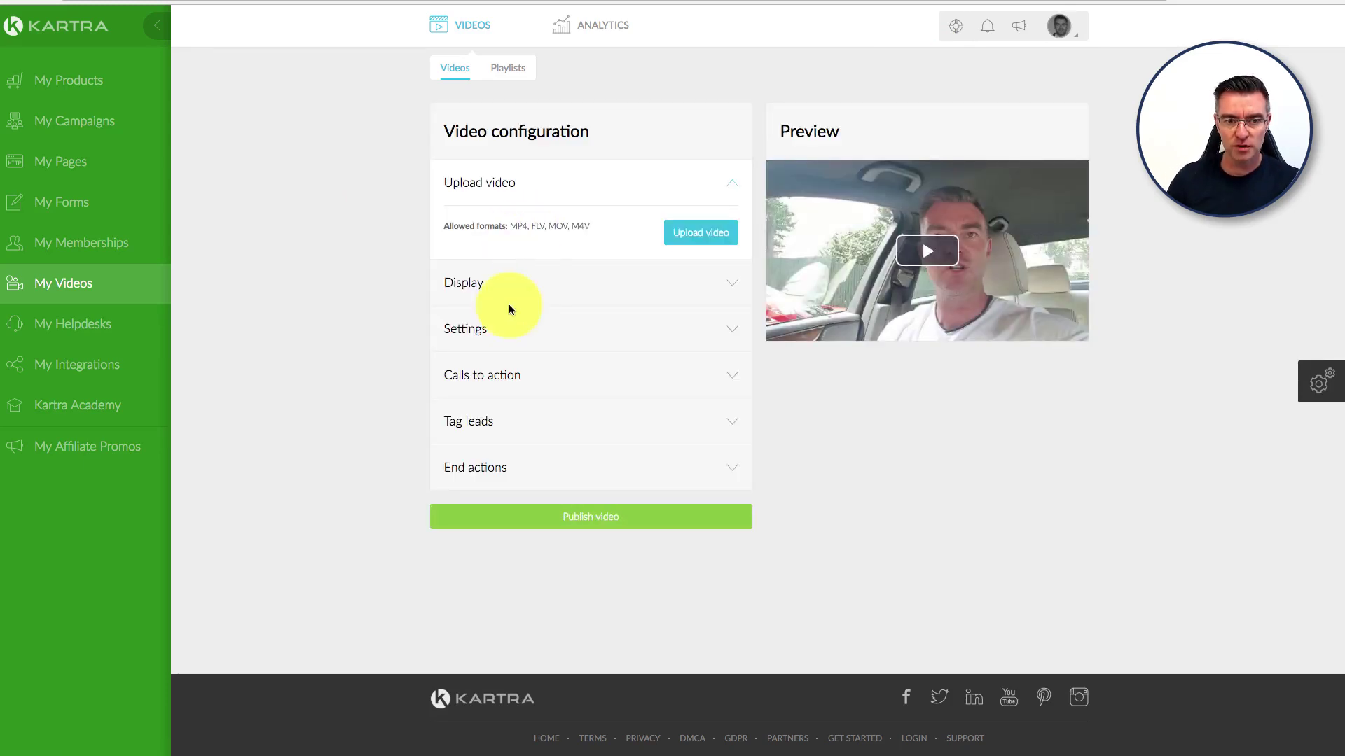
{"action": "left_click", "coordinate": [494, 288]}
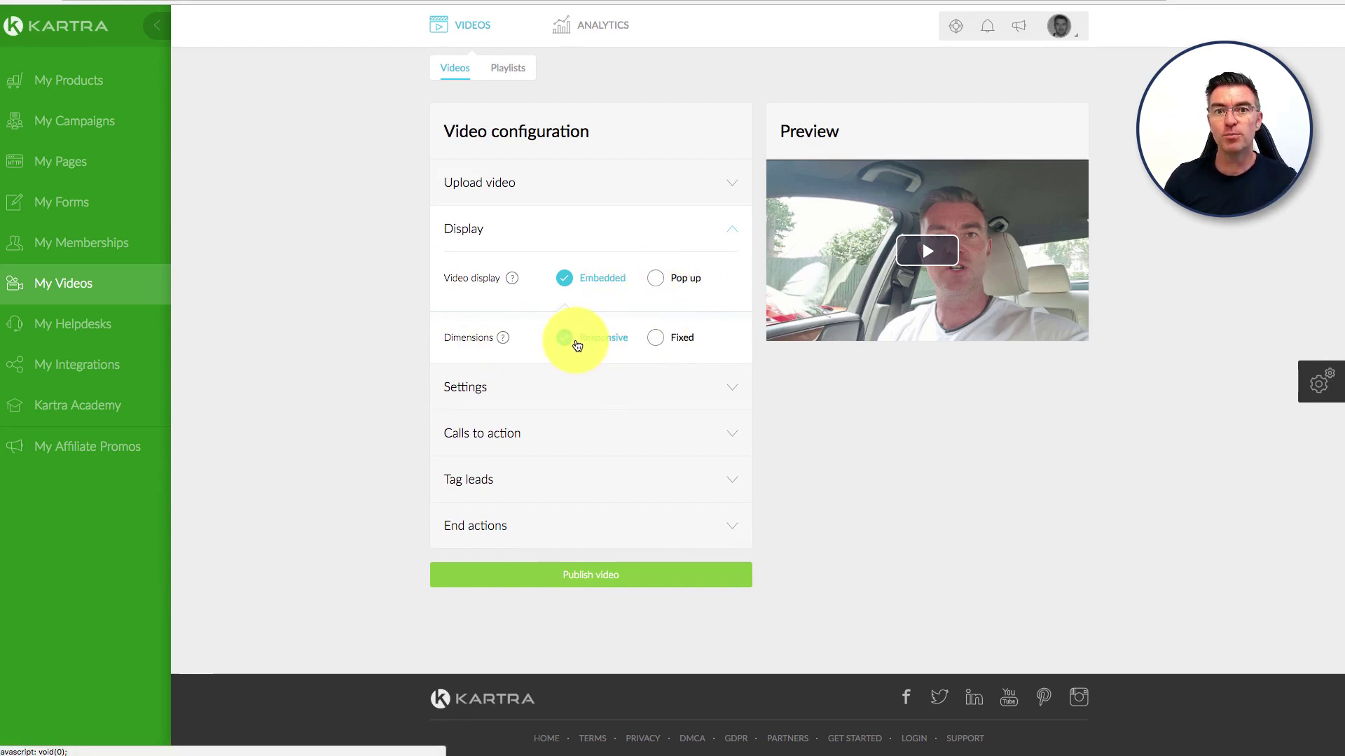
- Expand the video's playback settings and try switching the player controls off and back on
{"action": "left_click", "coordinate": [677, 388]}
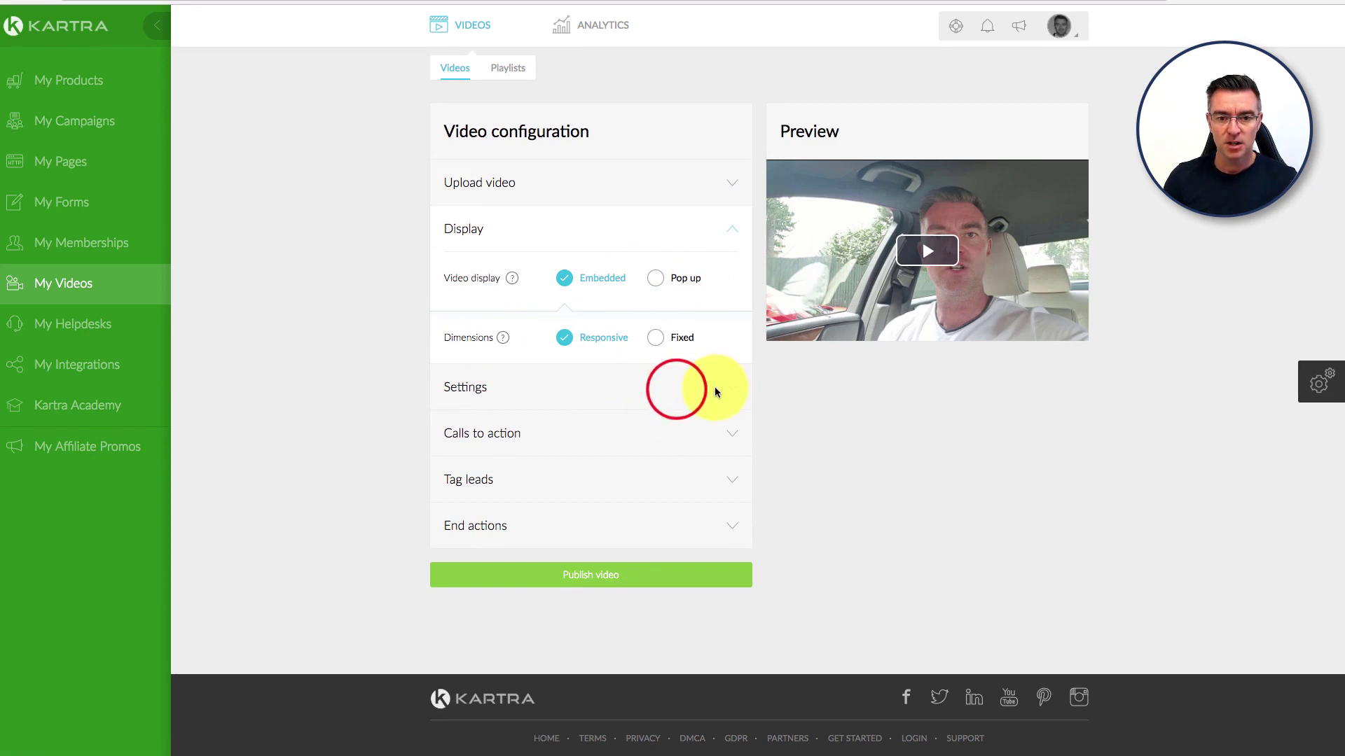
{"action": "left_click", "coordinate": [744, 390]}
{"action": "scroll", "coordinate": [805, 191], "scroll_direction": "down", "scroll_amount": 2}
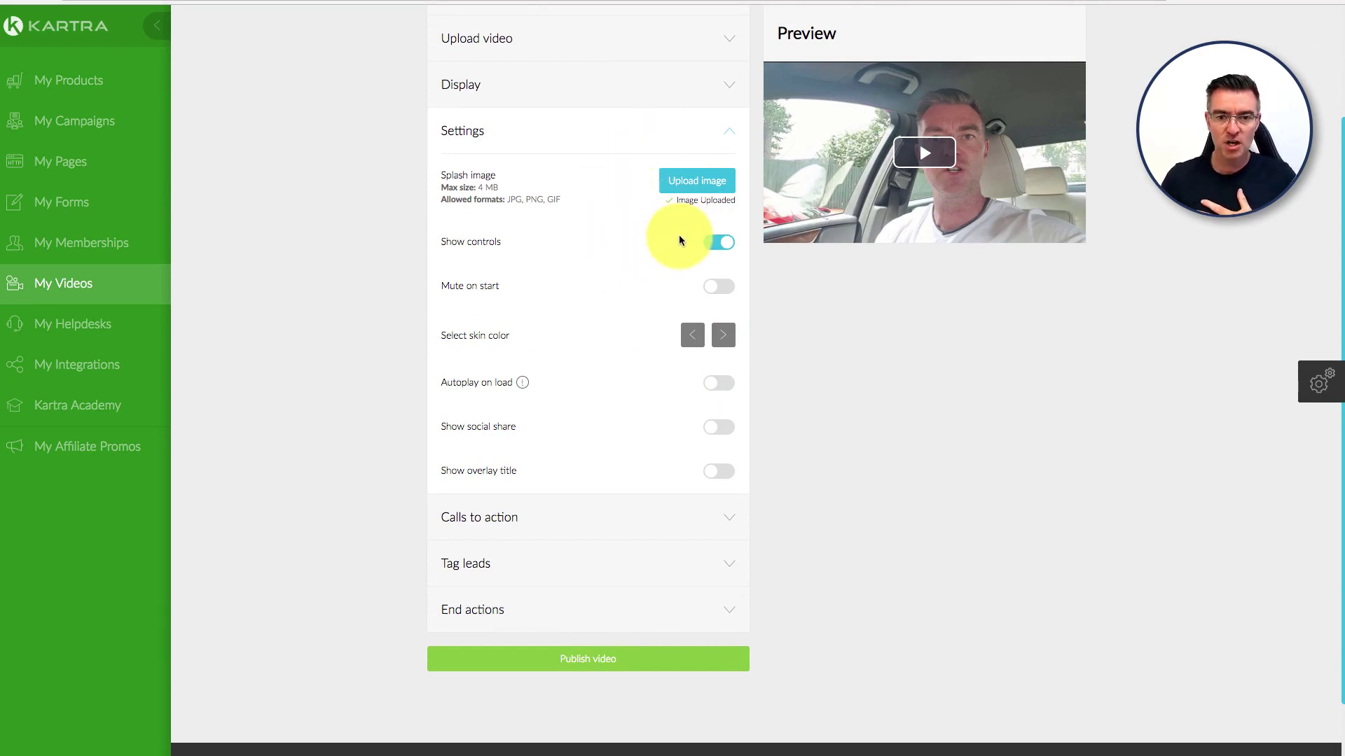
{"action": "left_click", "coordinate": [719, 245]}
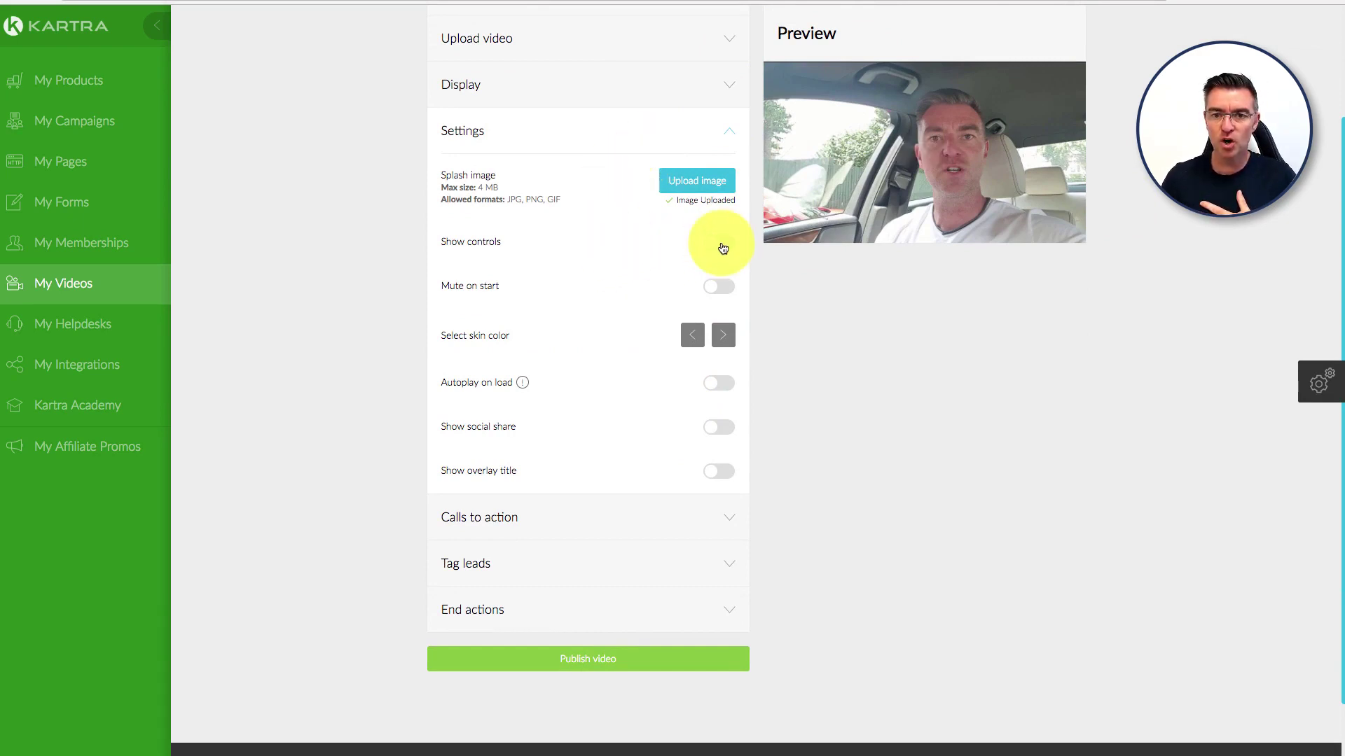
{"action": "left_click", "coordinate": [718, 244]}
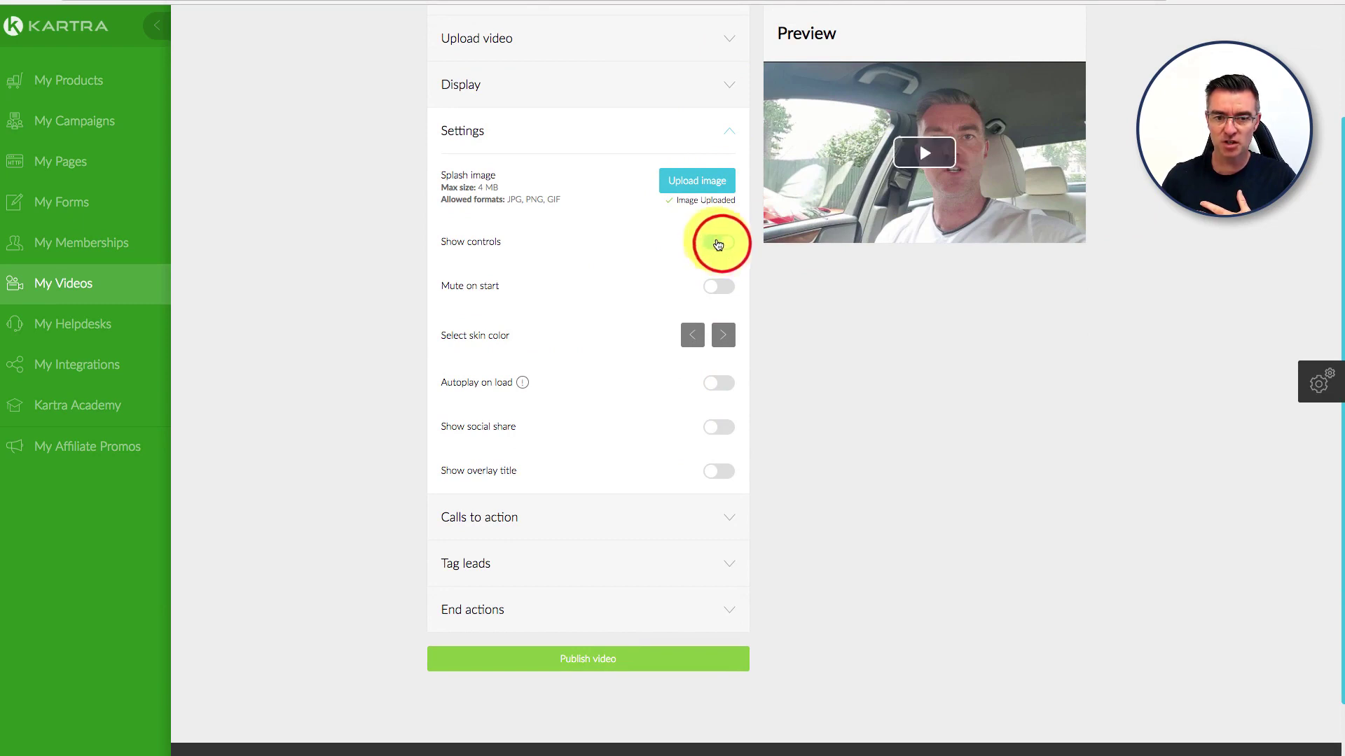
- Cycle forward through the player skin colours and step back to the original one
{"action": "left_click", "coordinate": [728, 338]}
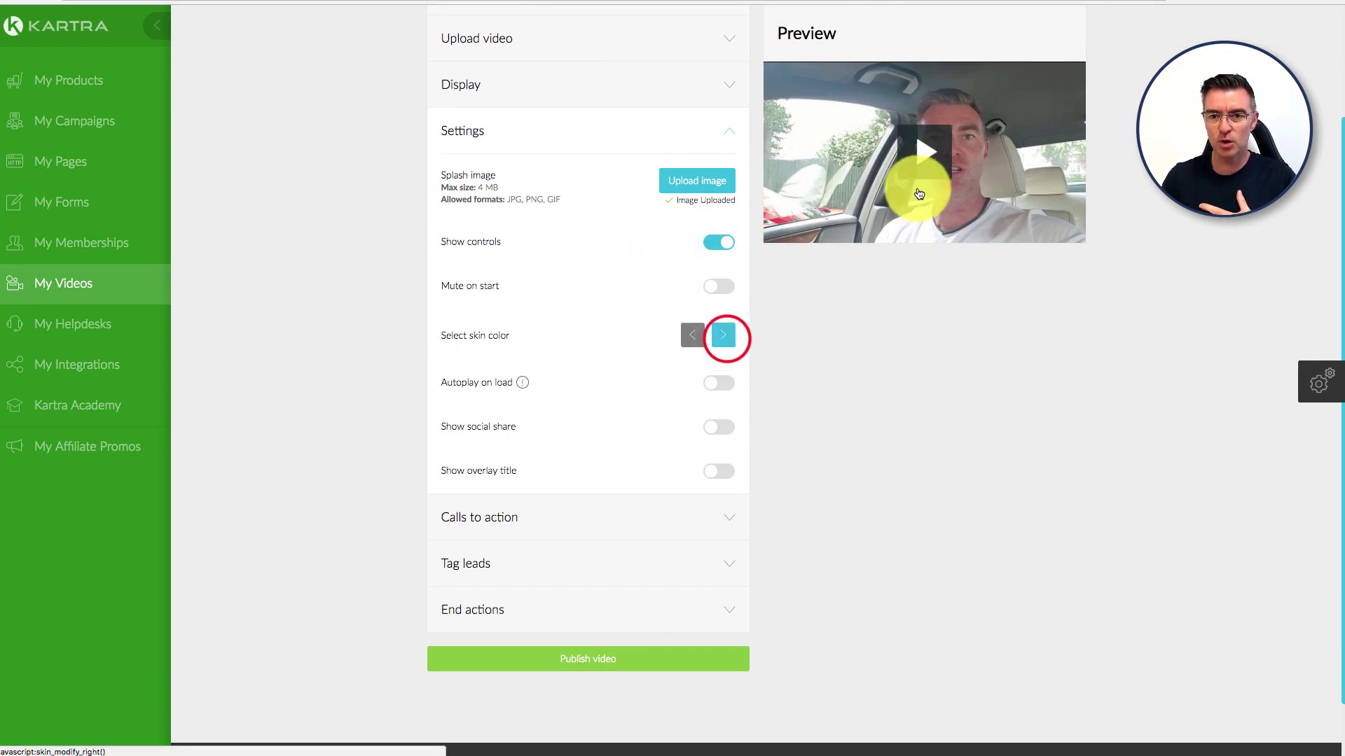
{"action": "left_click", "coordinate": [728, 337]}
{"action": "left_click", "coordinate": [728, 338]}
{"action": "left_click", "coordinate": [698, 338]}
{"action": "left_click", "coordinate": [698, 338]}
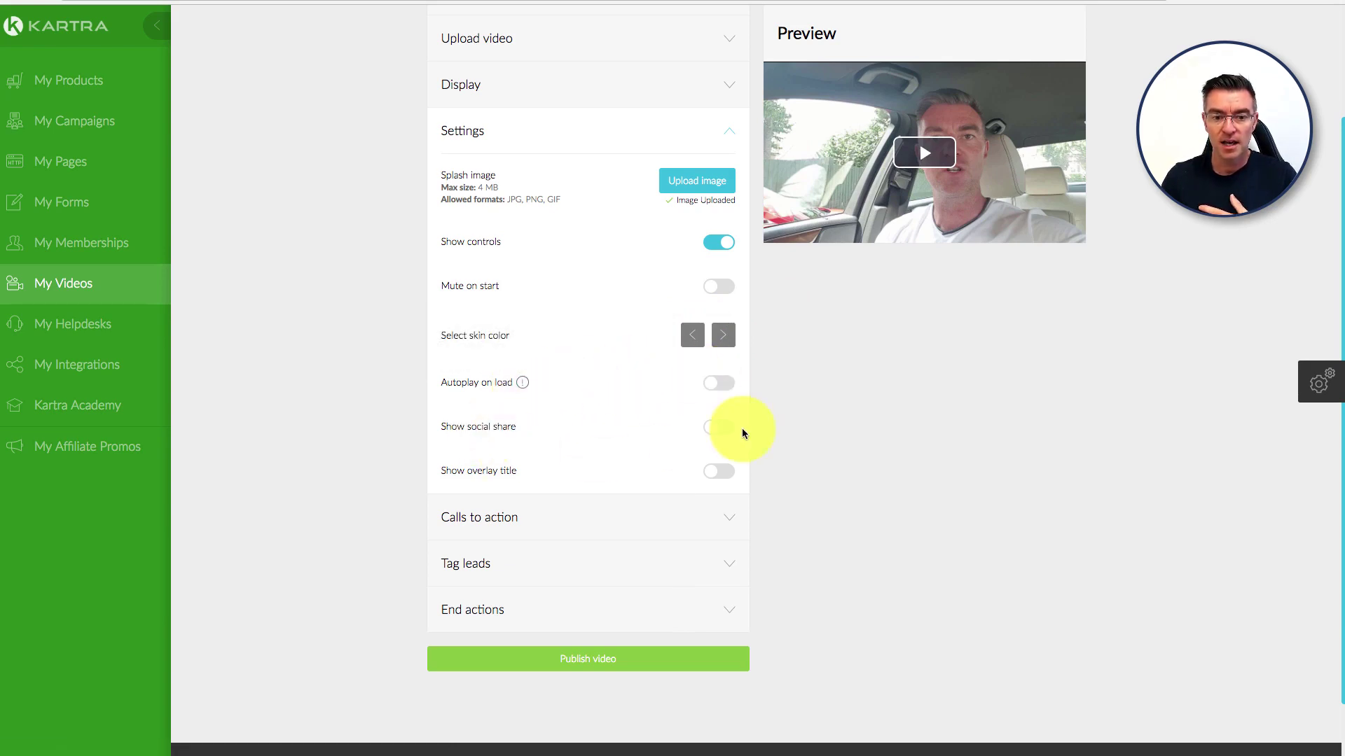
- Try out the social share option and an overlay title with placeholder text "rtyrtyrtyretyrteyyrtyrty", switching each off again
{"action": "left_click", "coordinate": [715, 428]}
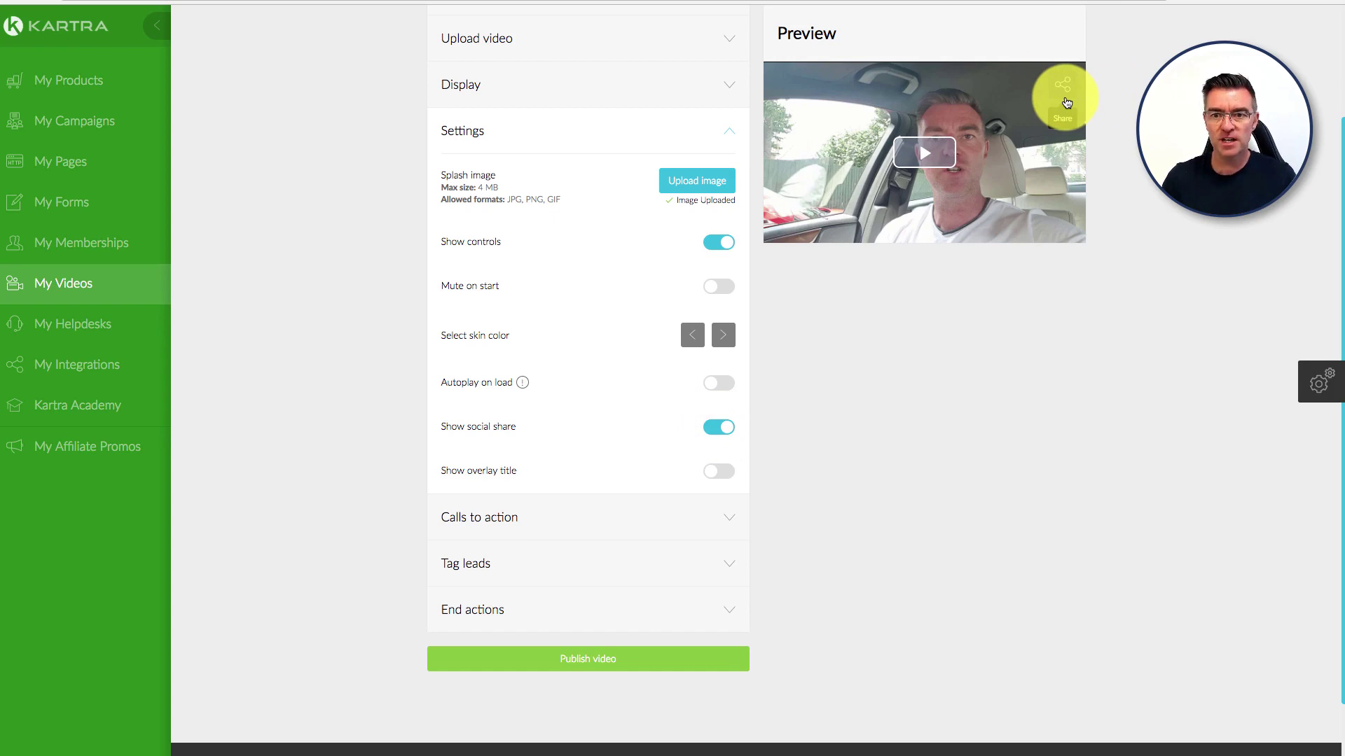
{"action": "left_click", "coordinate": [719, 426]}
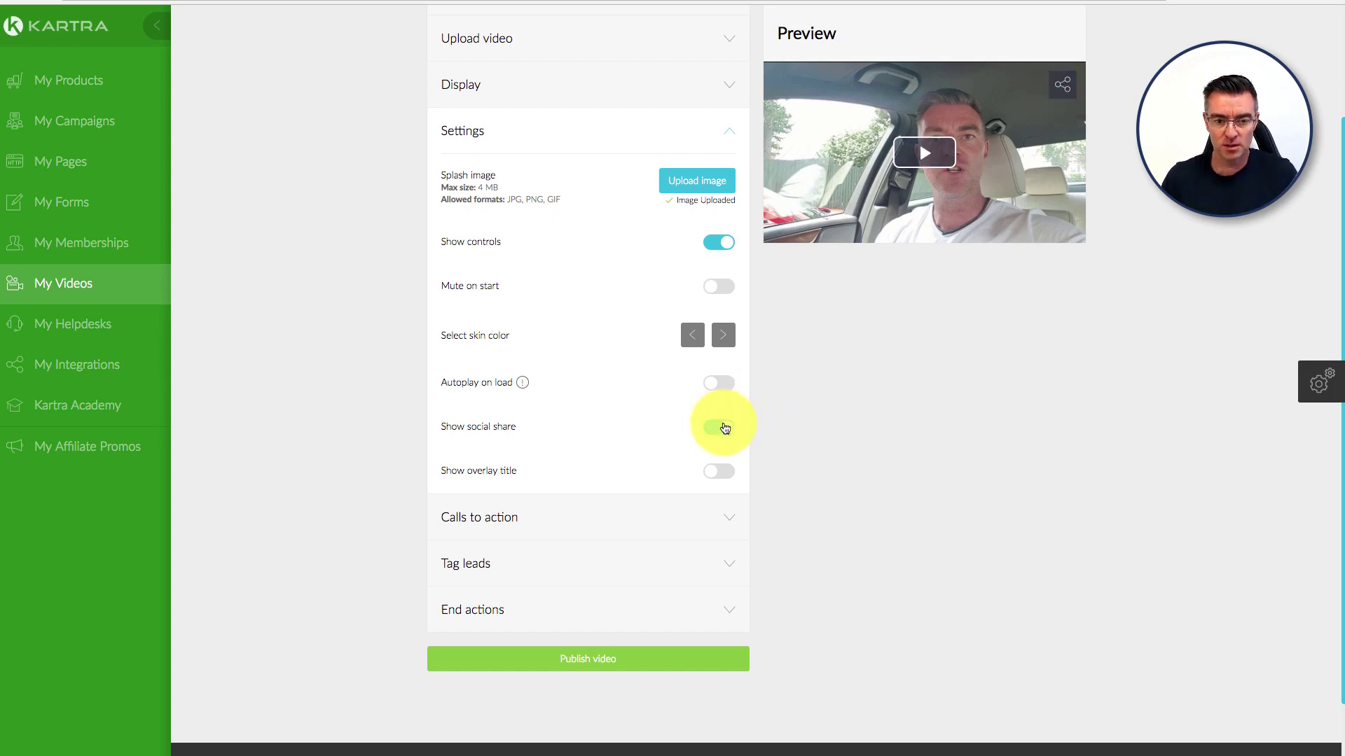
{"action": "left_click", "coordinate": [722, 472]}
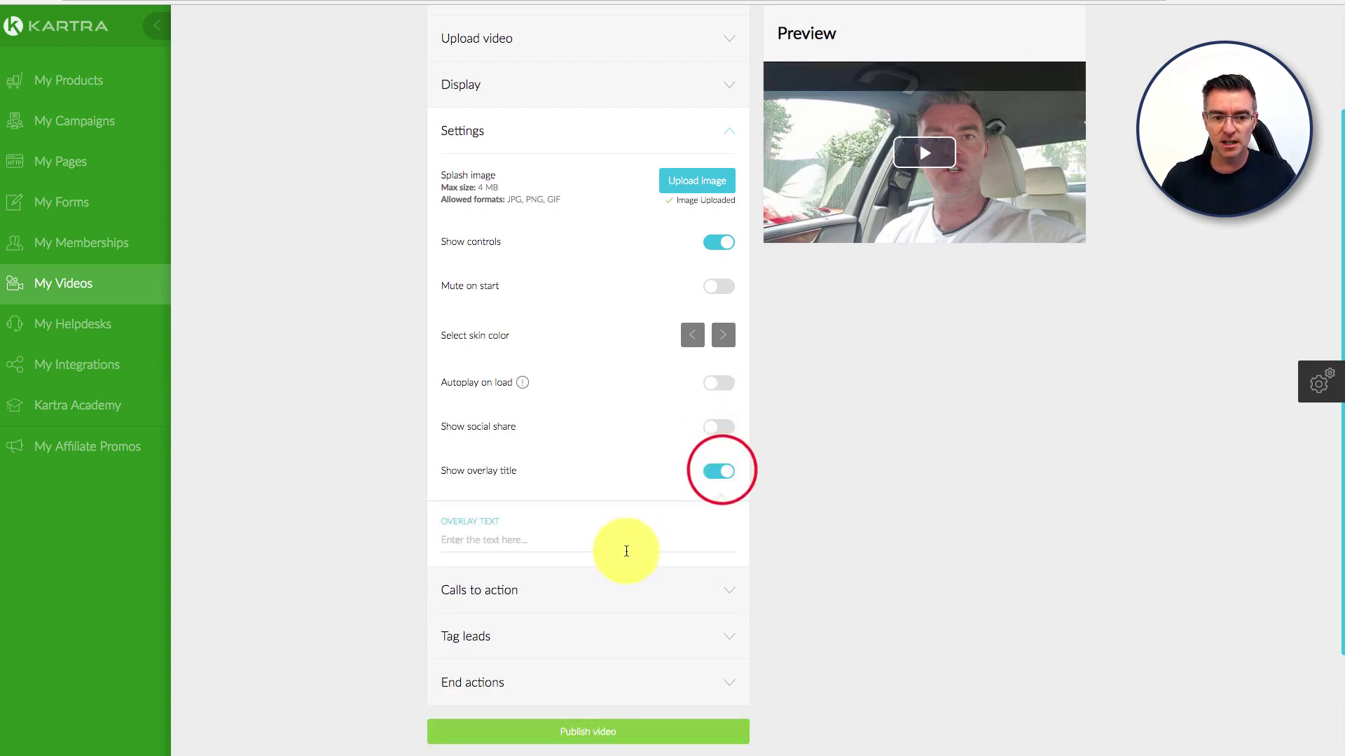
{"action": "left_click", "coordinate": [595, 538]}
{"action": "type", "text": "rtyrtyrtyrtyrtyrtyrtyrty"}
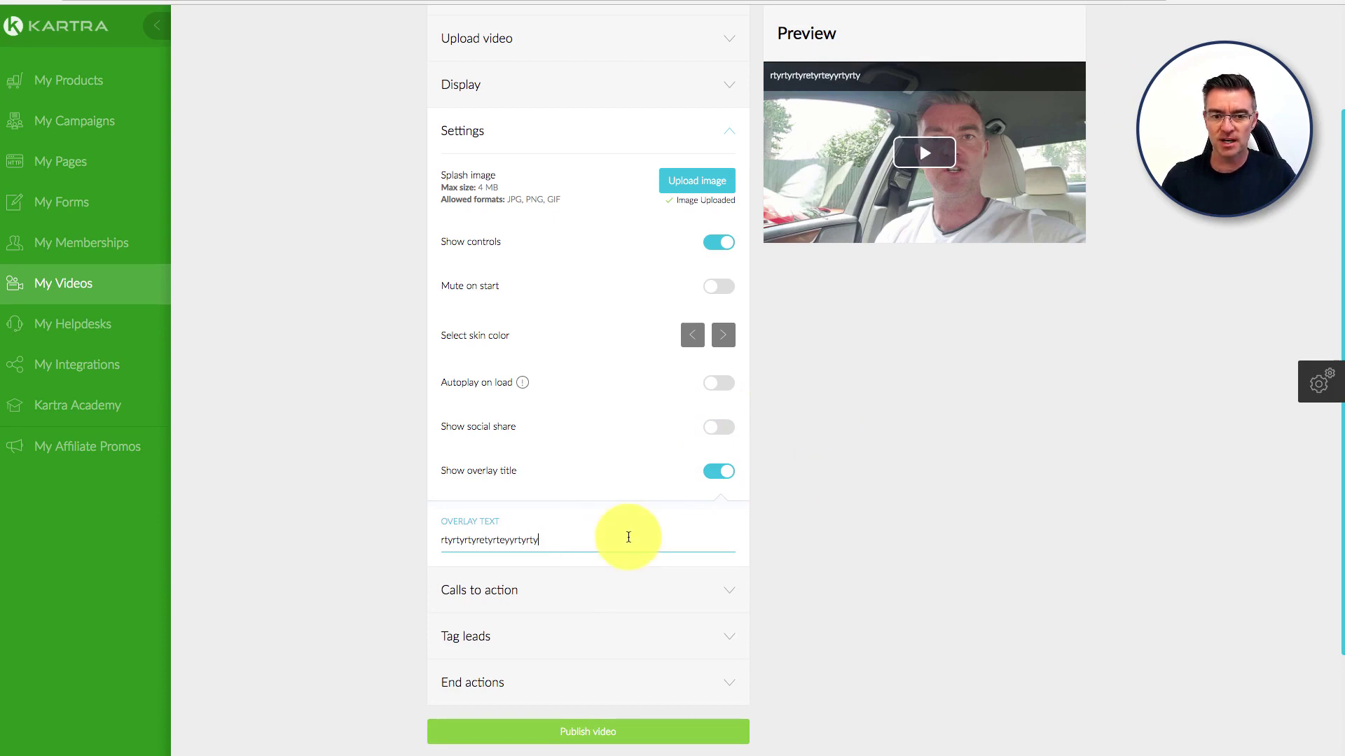
{"action": "left_click", "coordinate": [721, 474]}
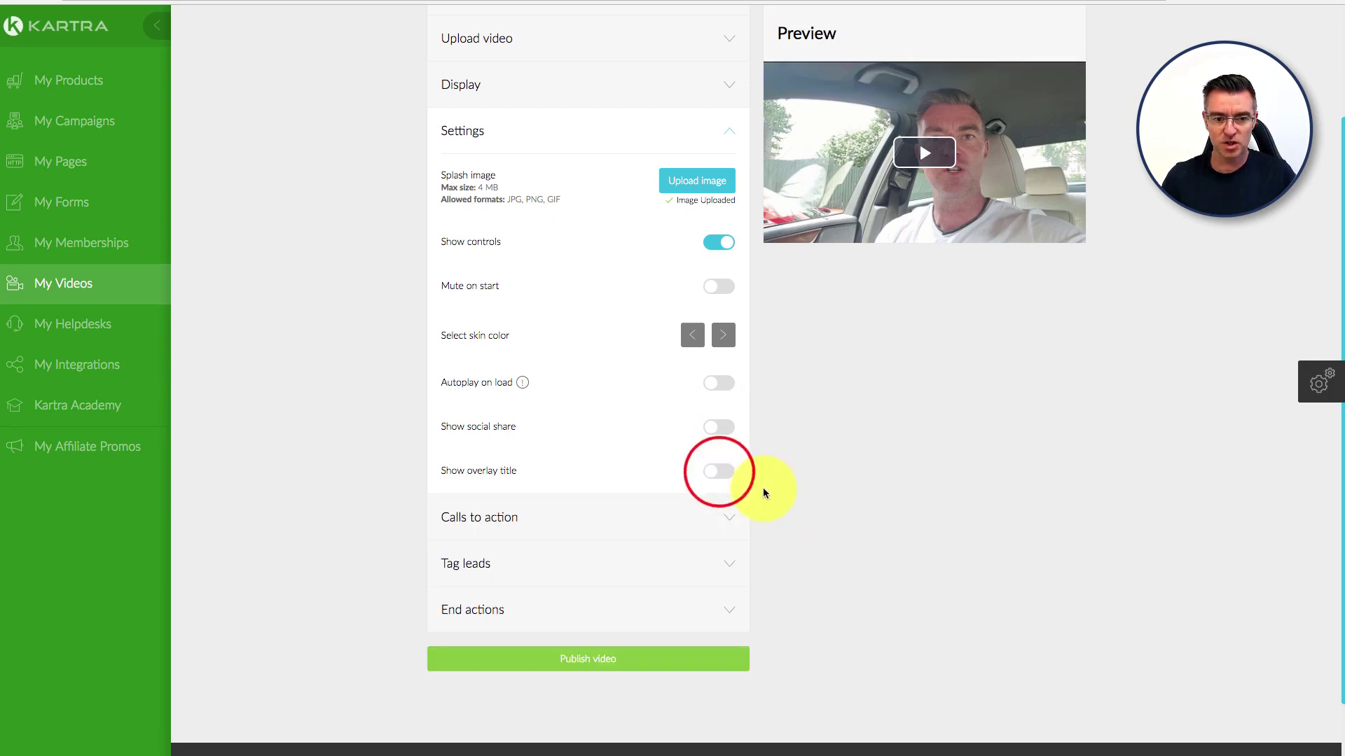
- Examine the call-to-action types available for the video, selecting Social unlock, and close without adding one
{"action": "scroll", "coordinate": [761, 486], "scroll_direction": "down", "scroll_amount": 2}
{"action": "left_click", "coordinate": [727, 451]}
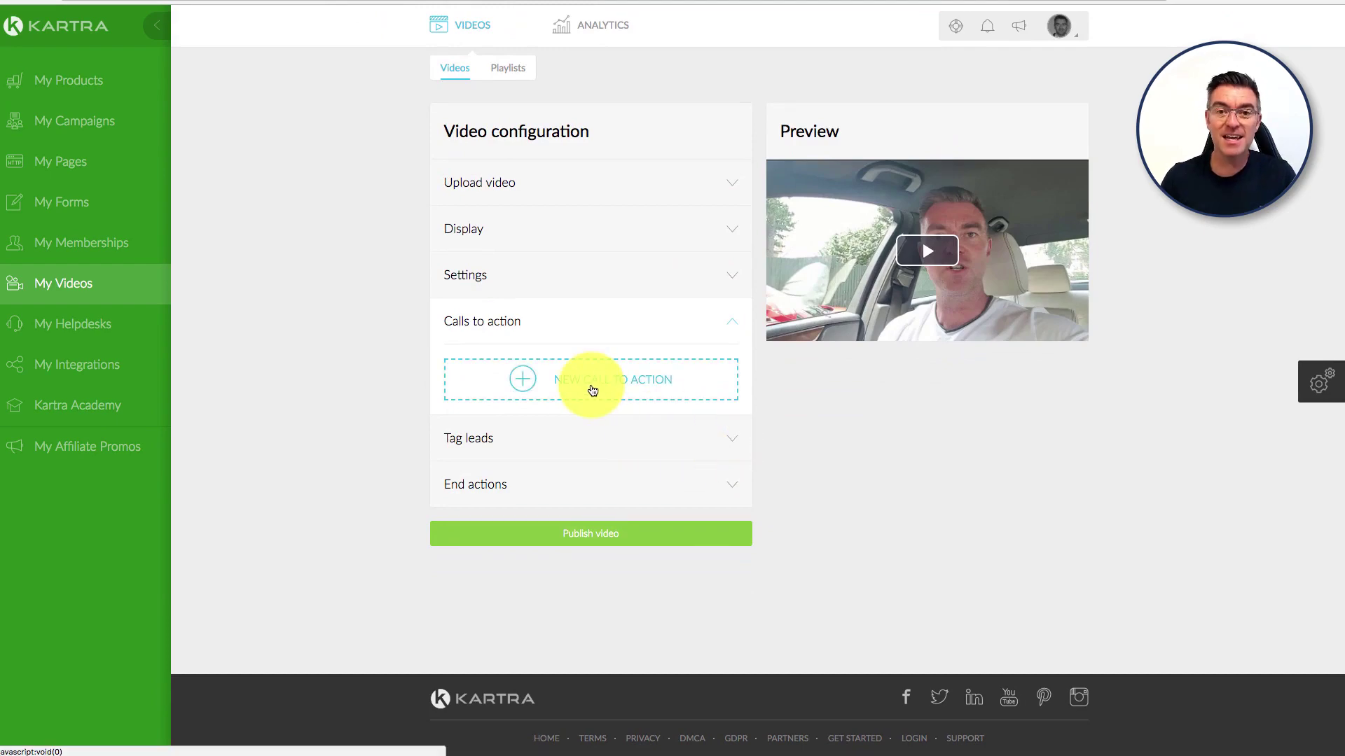
{"action": "left_click", "coordinate": [592, 387]}
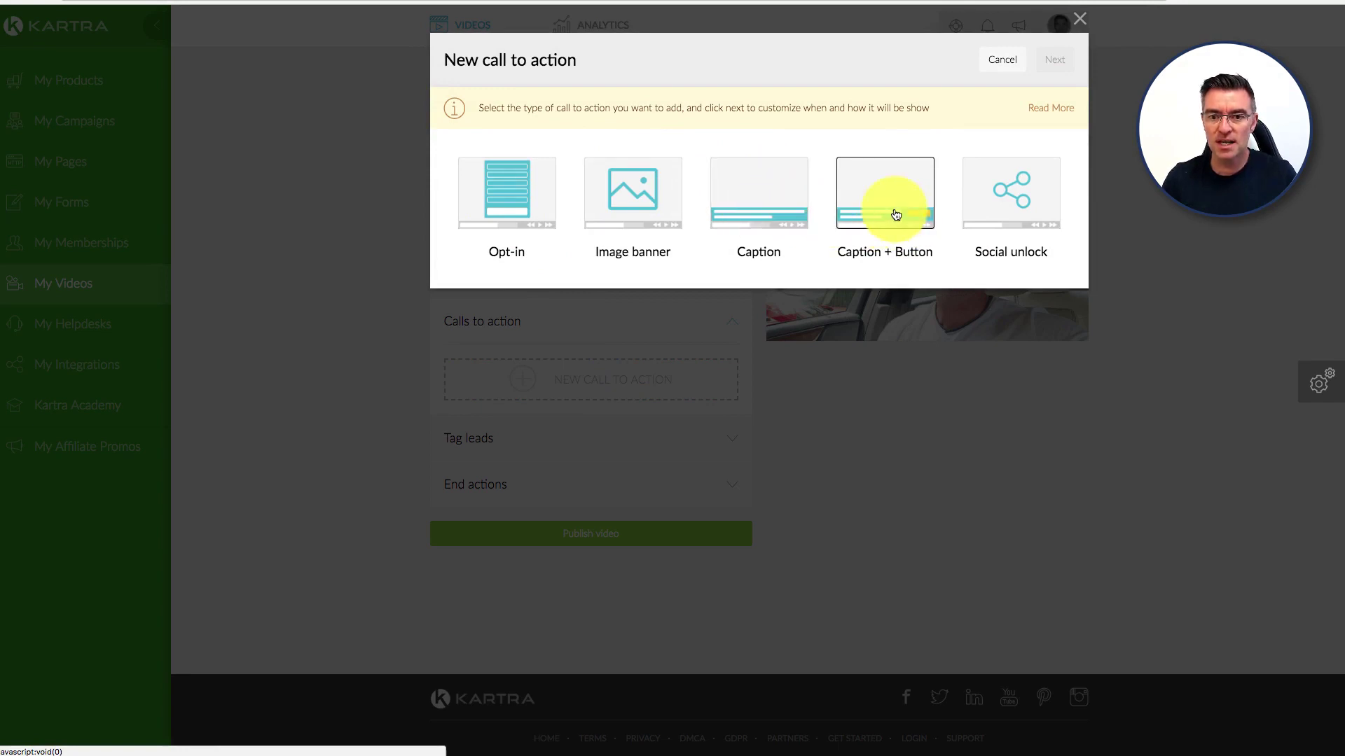
{"action": "left_click", "coordinate": [1019, 185]}
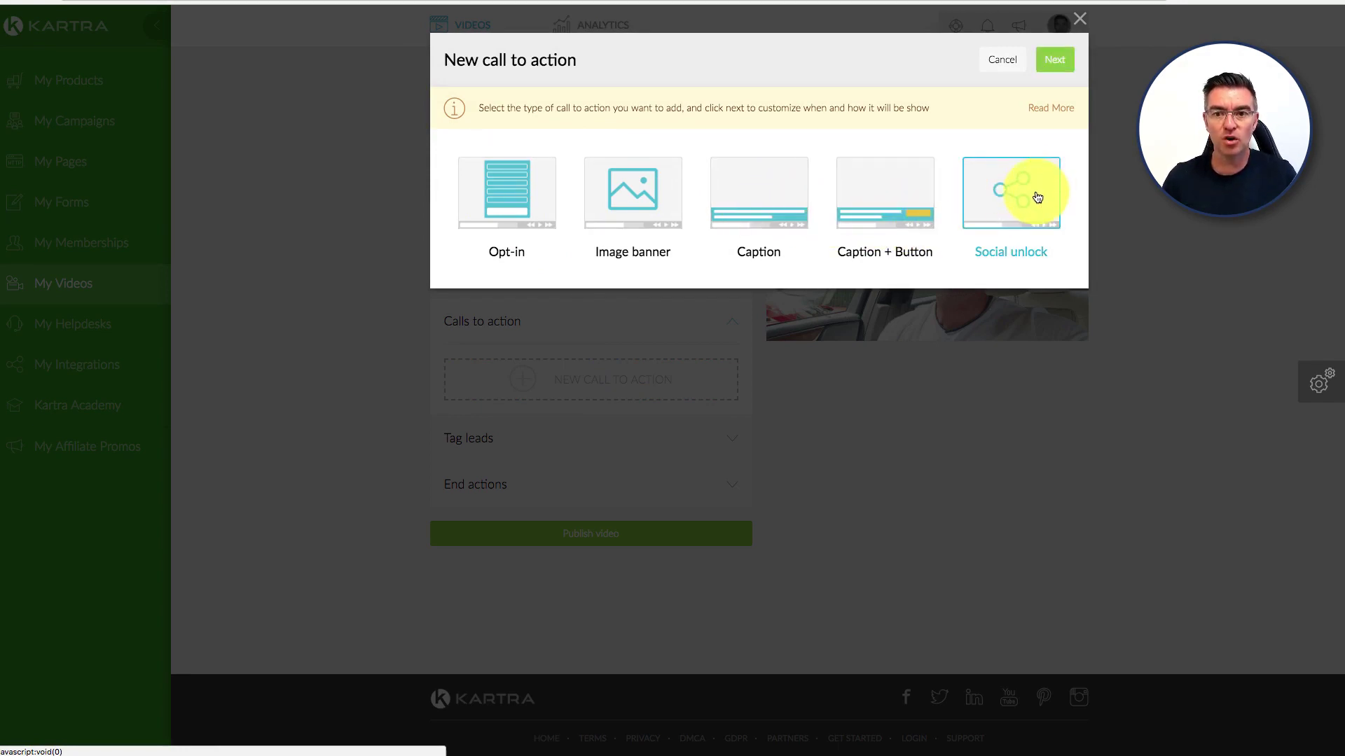
{"action": "left_click", "coordinate": [1079, 19]}
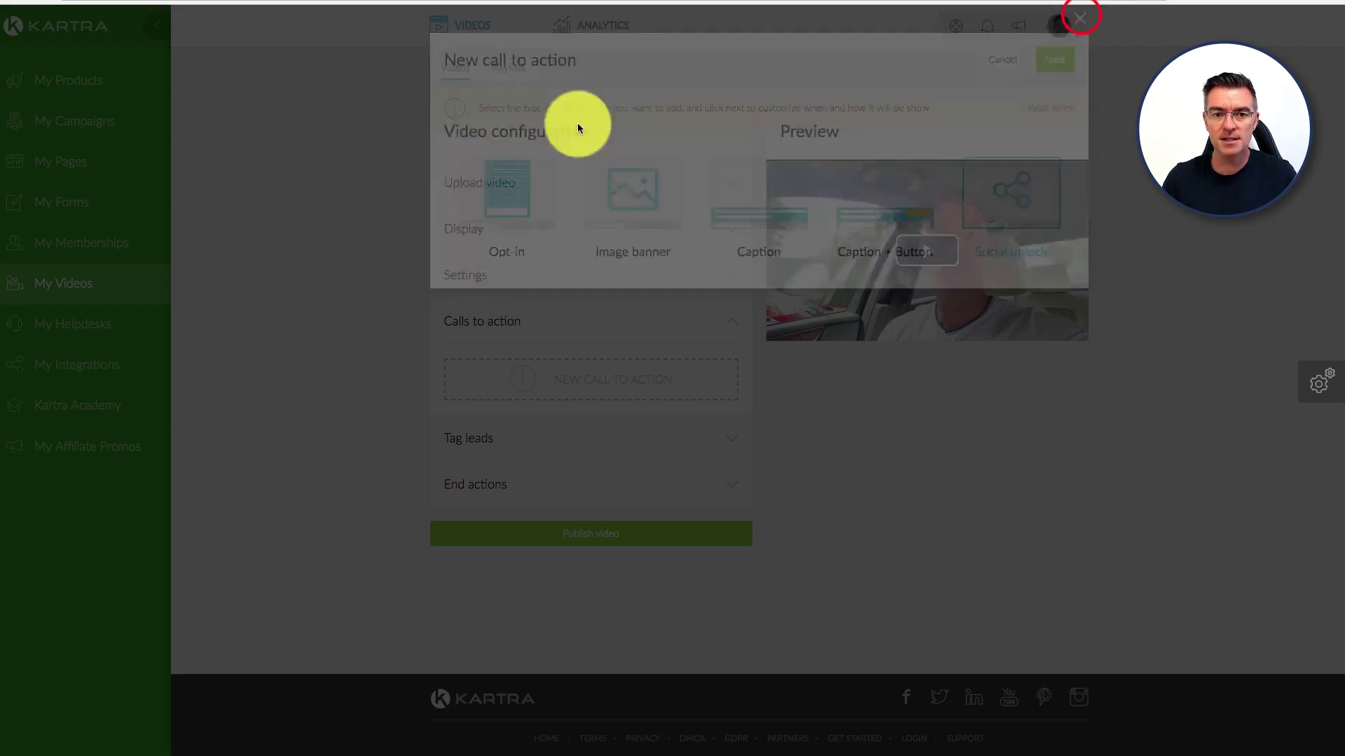
{"action": "left_click", "coordinate": [734, 323]}
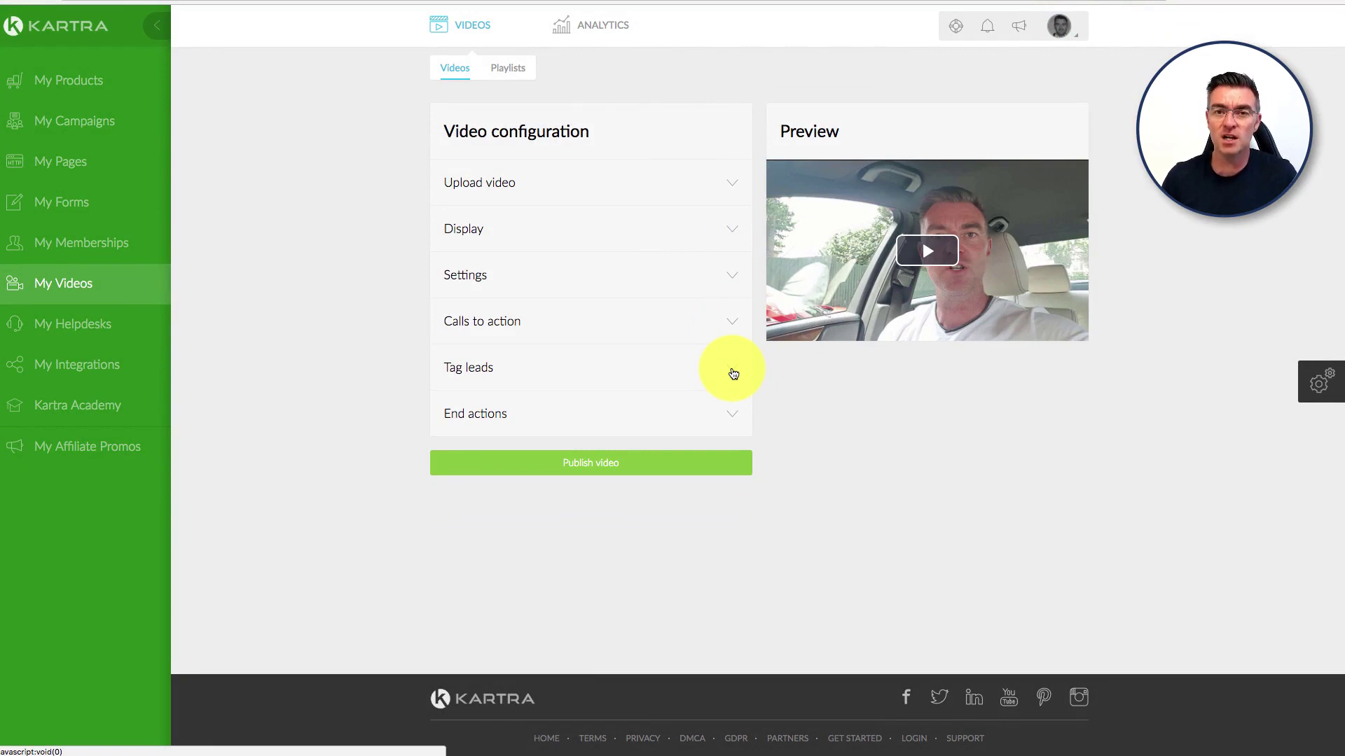
- Review the video's lead tagging section and its end action options
{"action": "left_click", "coordinate": [733, 373]}
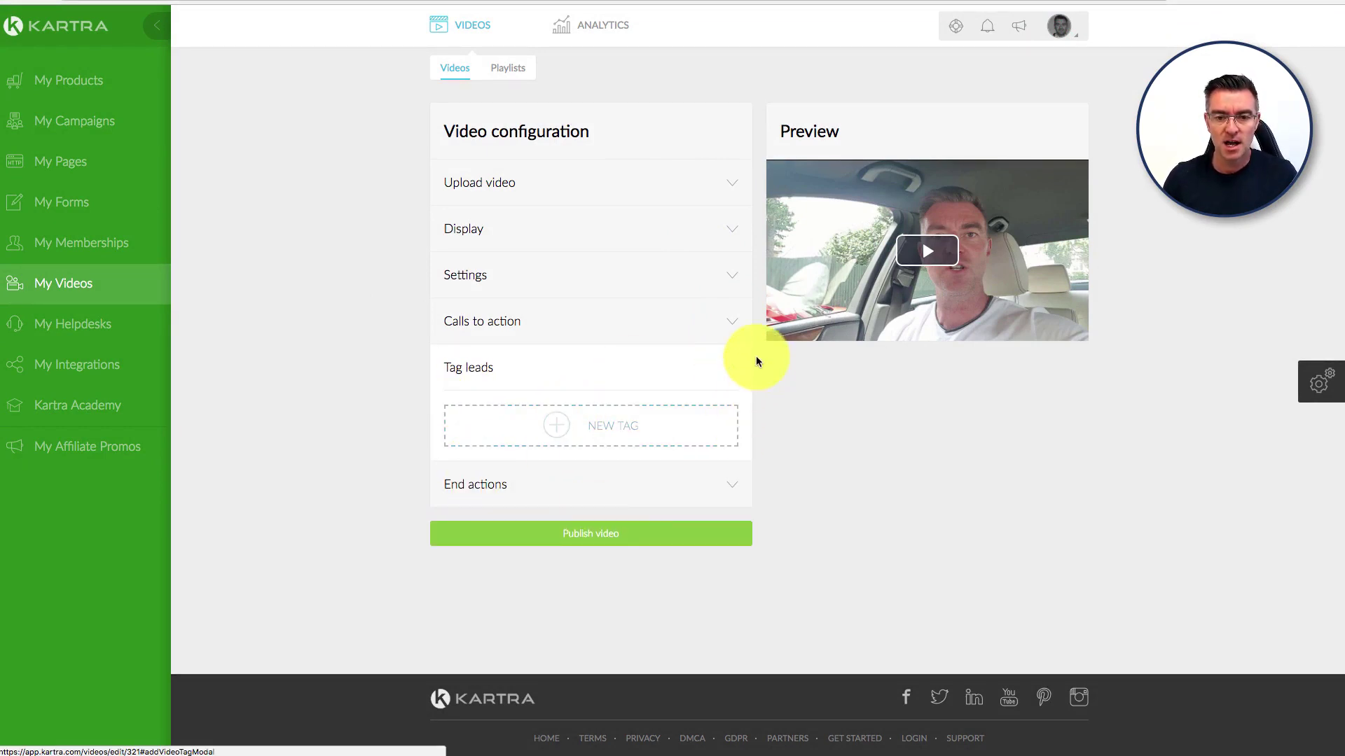
{"action": "left_click", "coordinate": [730, 365]}
{"action": "left_click", "coordinate": [729, 414]}
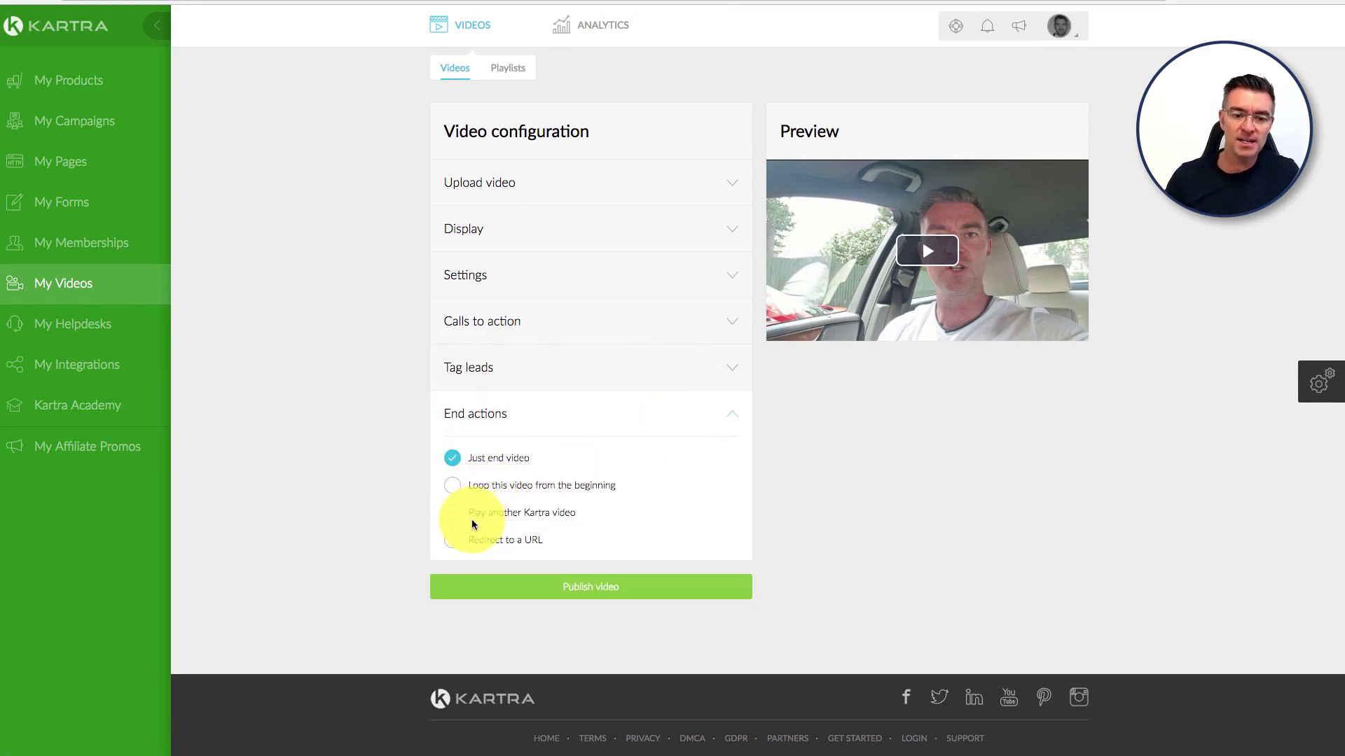
{"action": "left_click", "coordinate": [640, 588]}
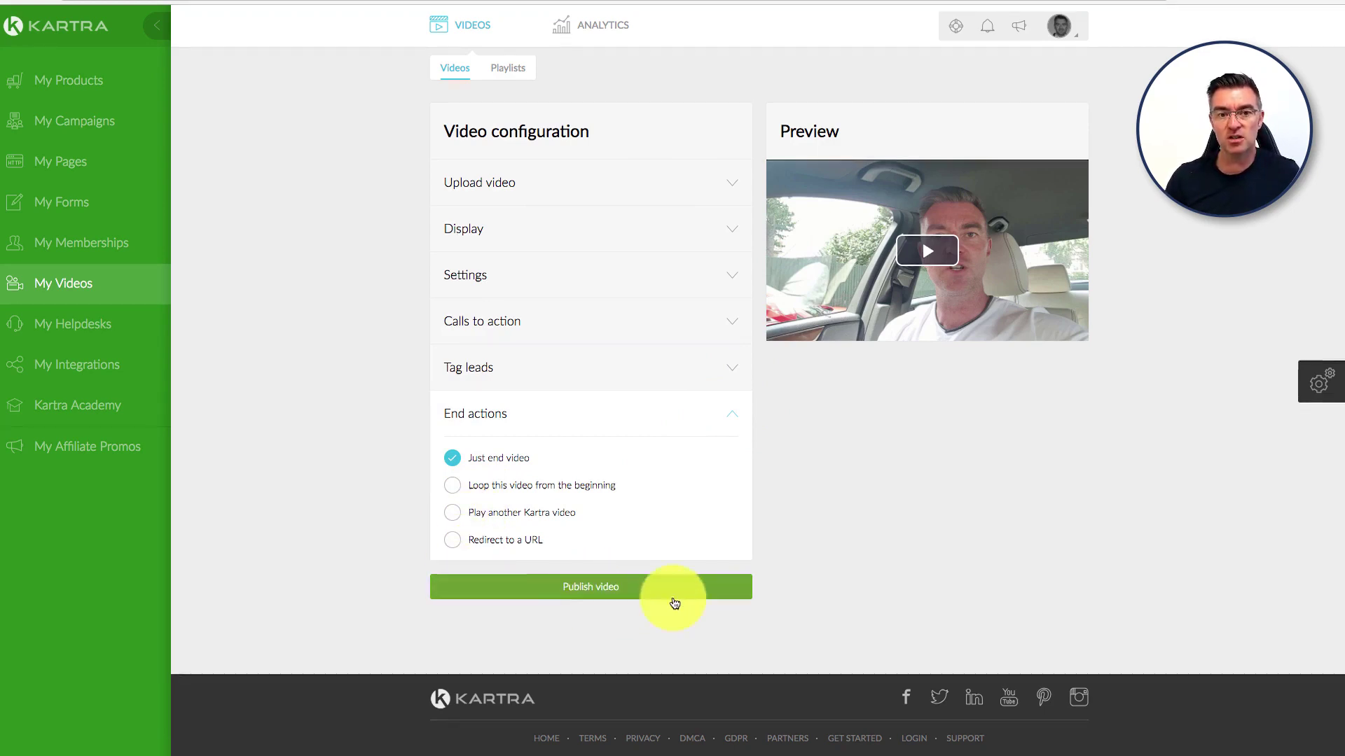
{"action": "left_click", "coordinate": [1006, 558]}
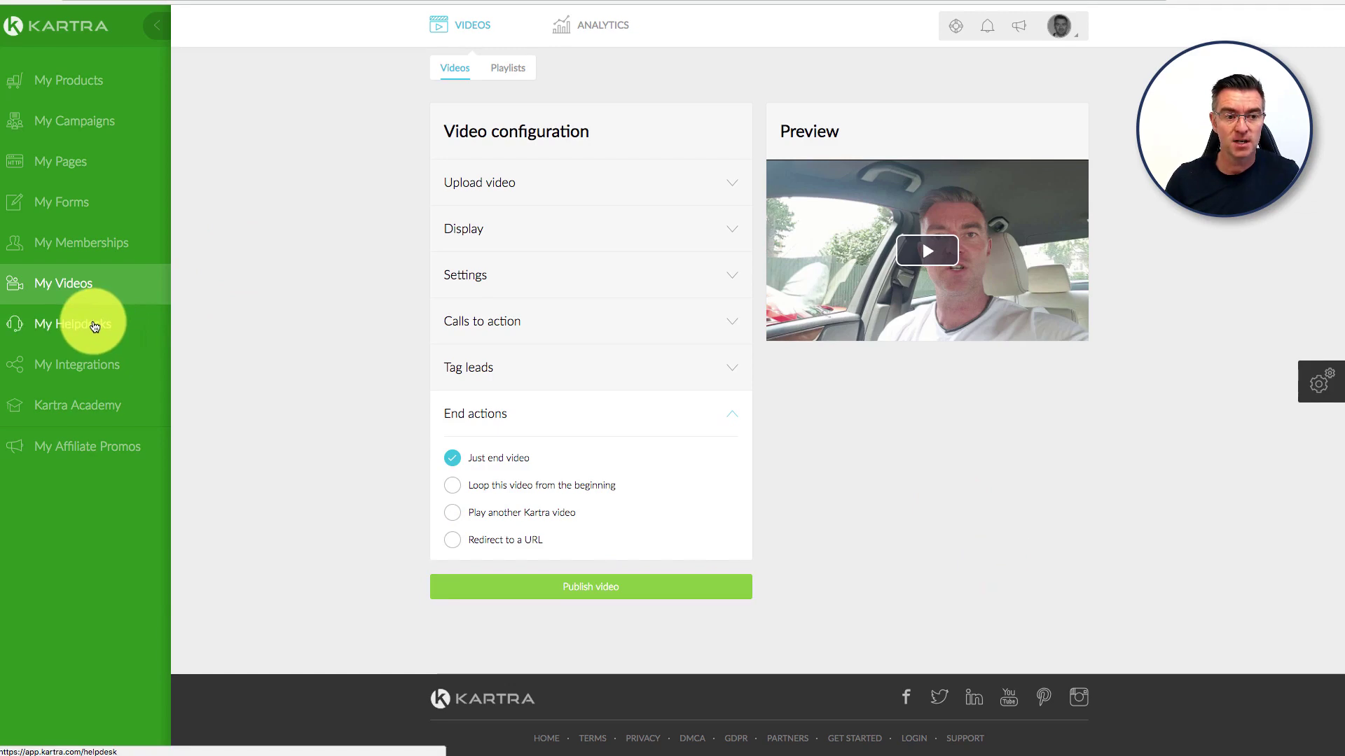
- Open the UK Property Summit helpdesk for editing, keeping its name, and briefly view the Kartra Wiki help topics
{"action": "left_click", "coordinate": [95, 325]}
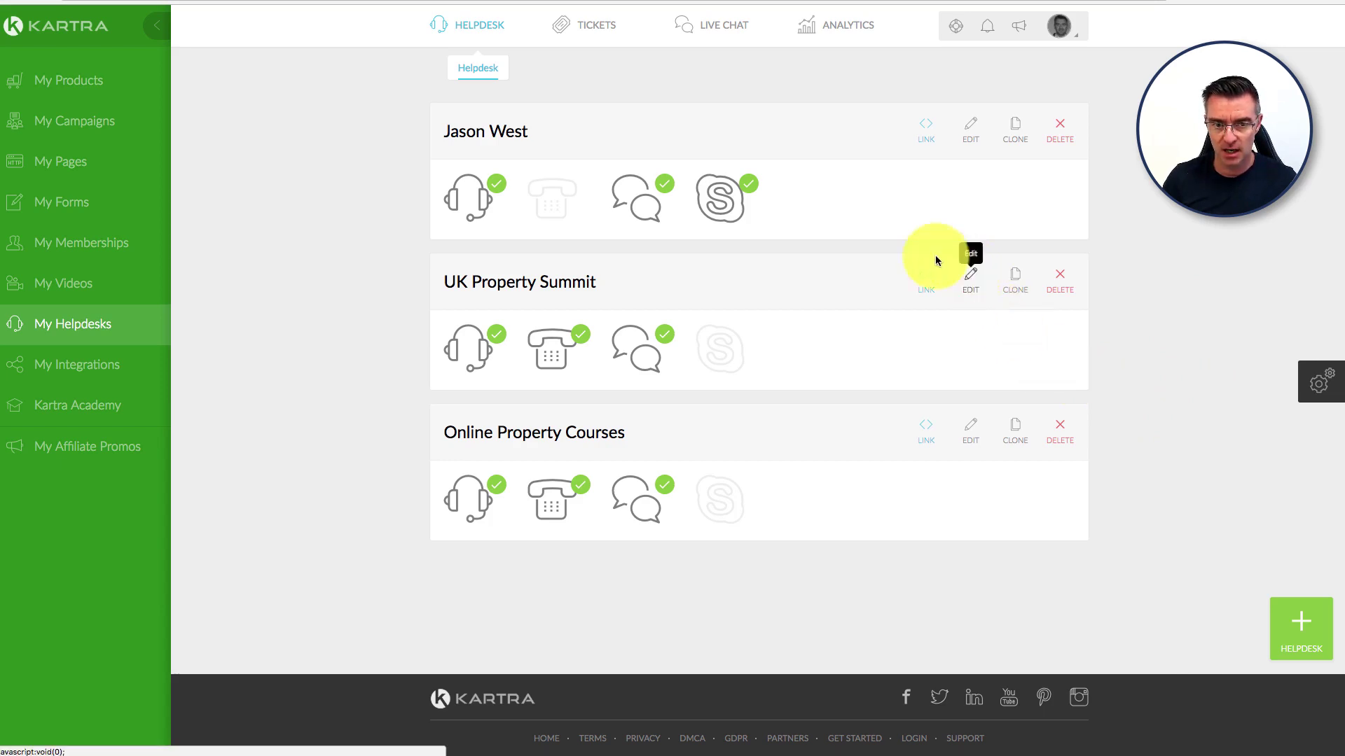
{"action": "left_click", "coordinate": [969, 271]}
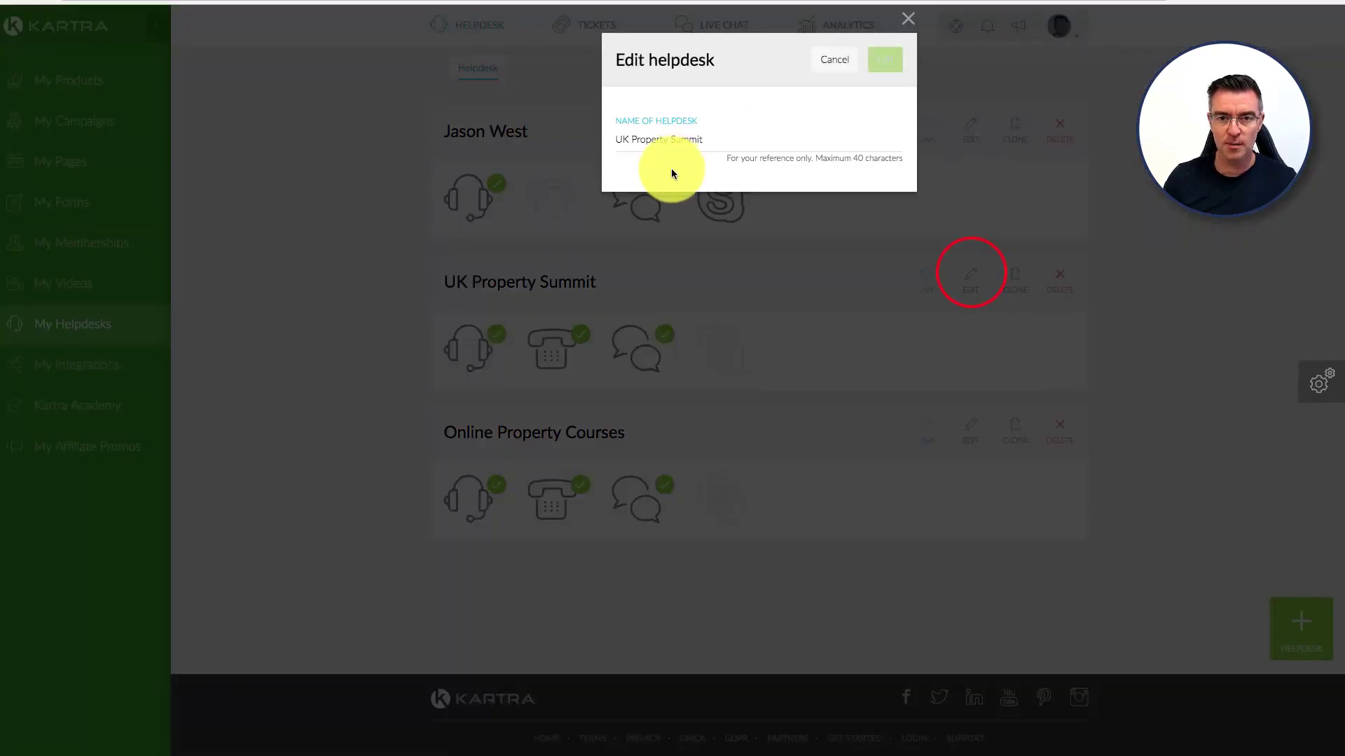
{"action": "left_click", "coordinate": [886, 61]}
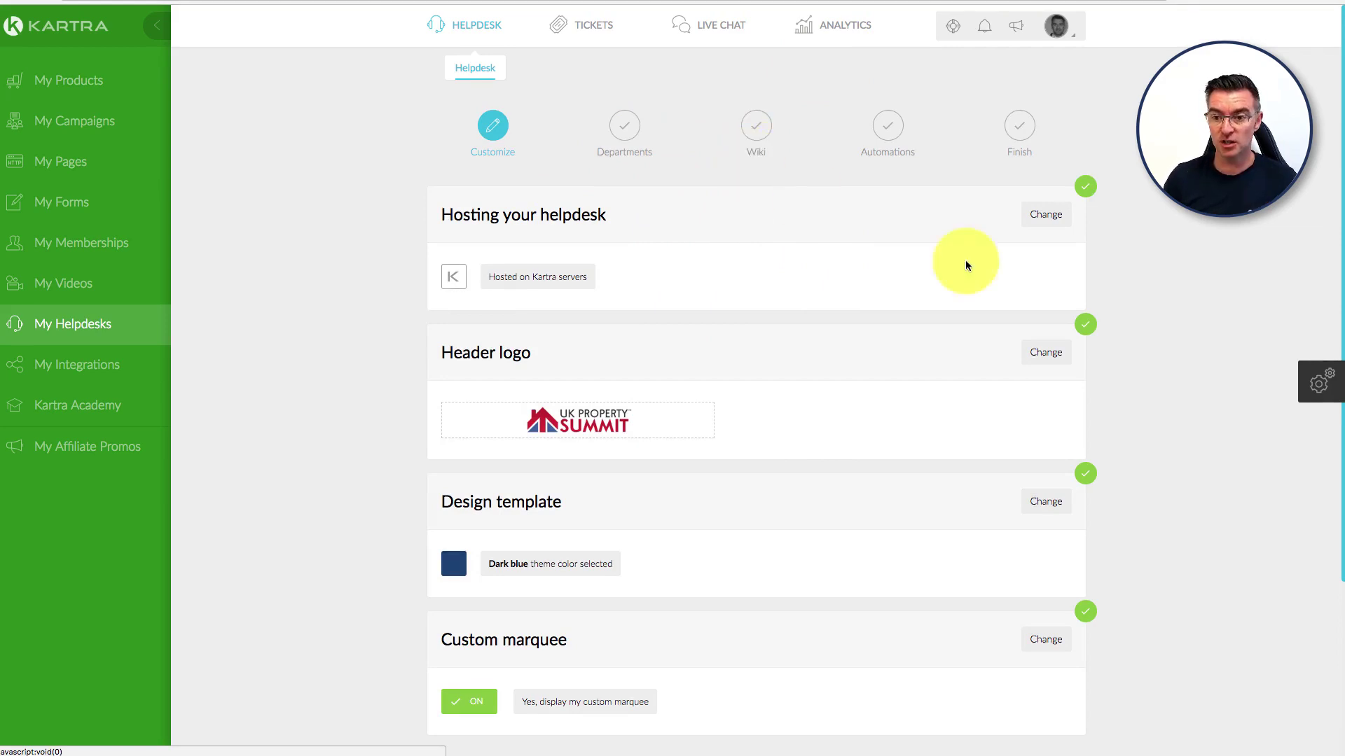
{"action": "left_click", "coordinate": [955, 30]}
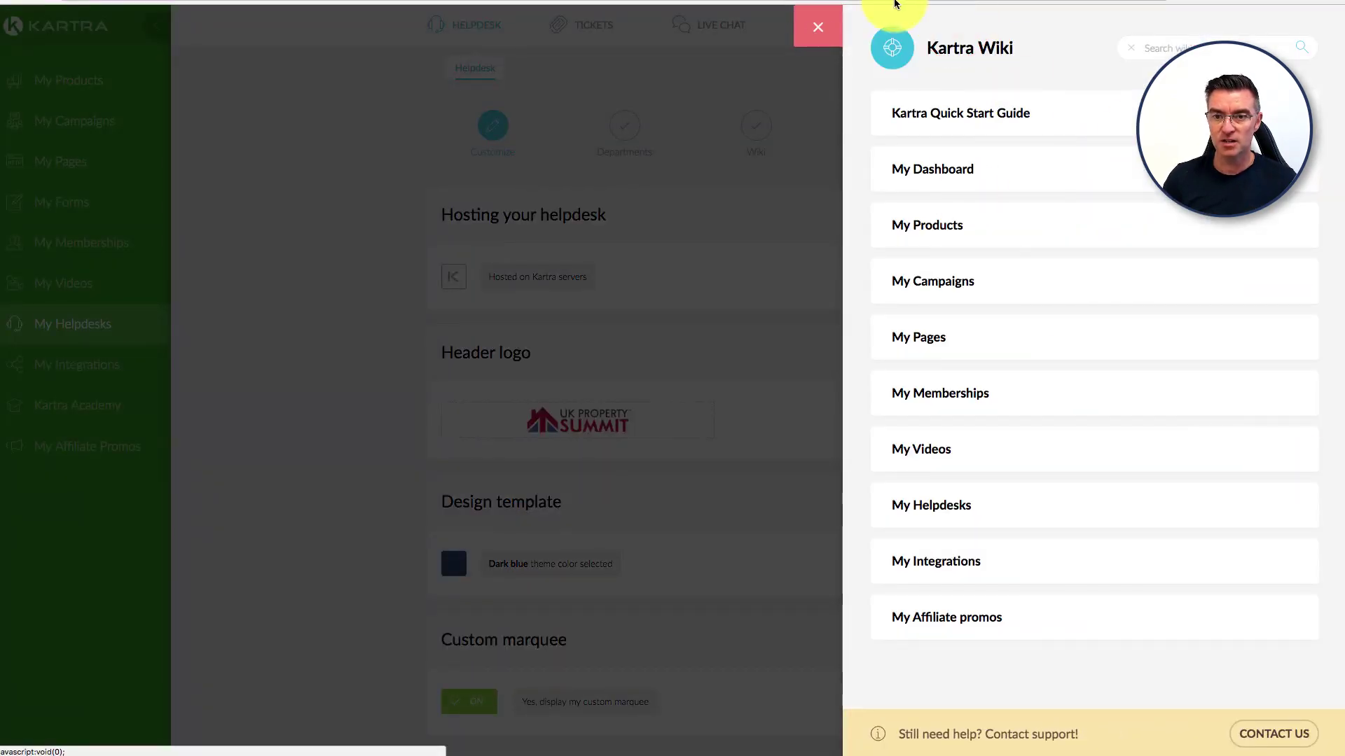
{"action": "left_click", "coordinate": [818, 25]}
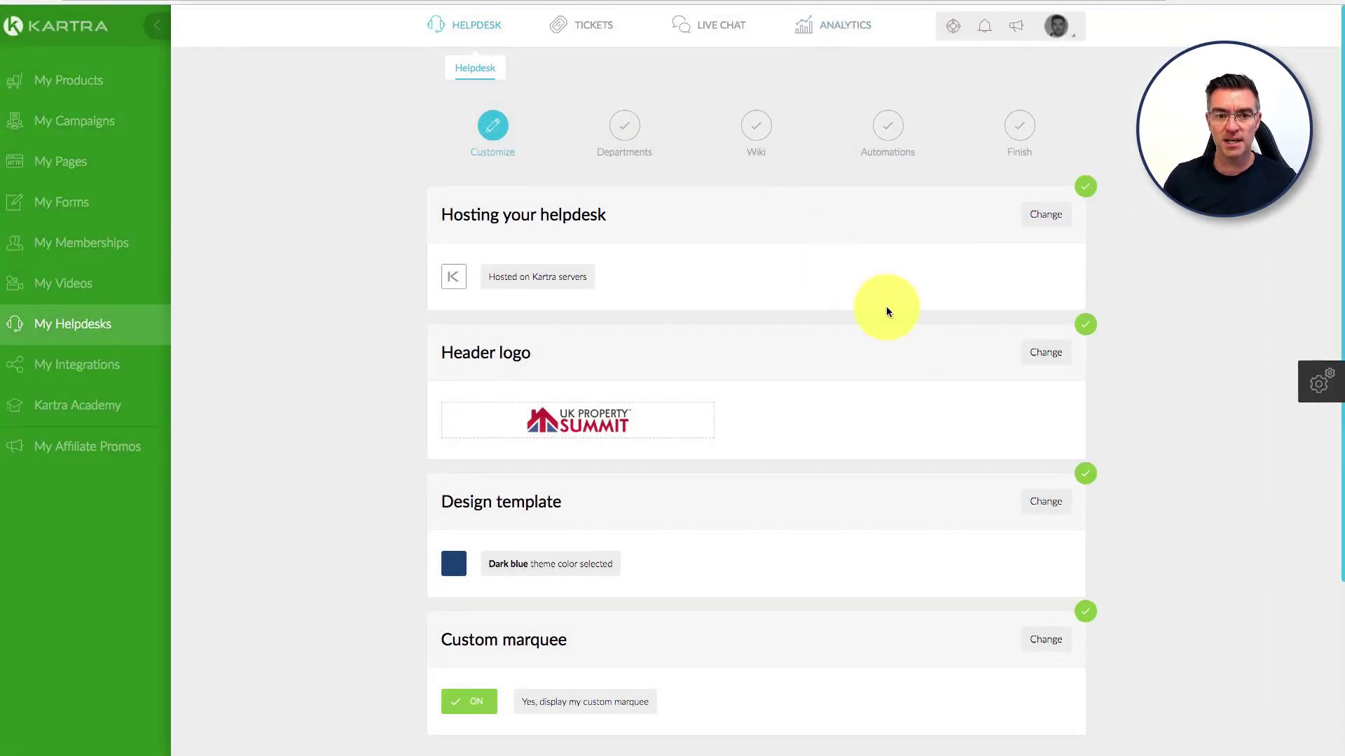
- Review the helpdesk's customization settings and the options offered for tickets and live chat
{"action": "scroll", "coordinate": [924, 345], "scroll_direction": "down", "scroll_amount": 5}
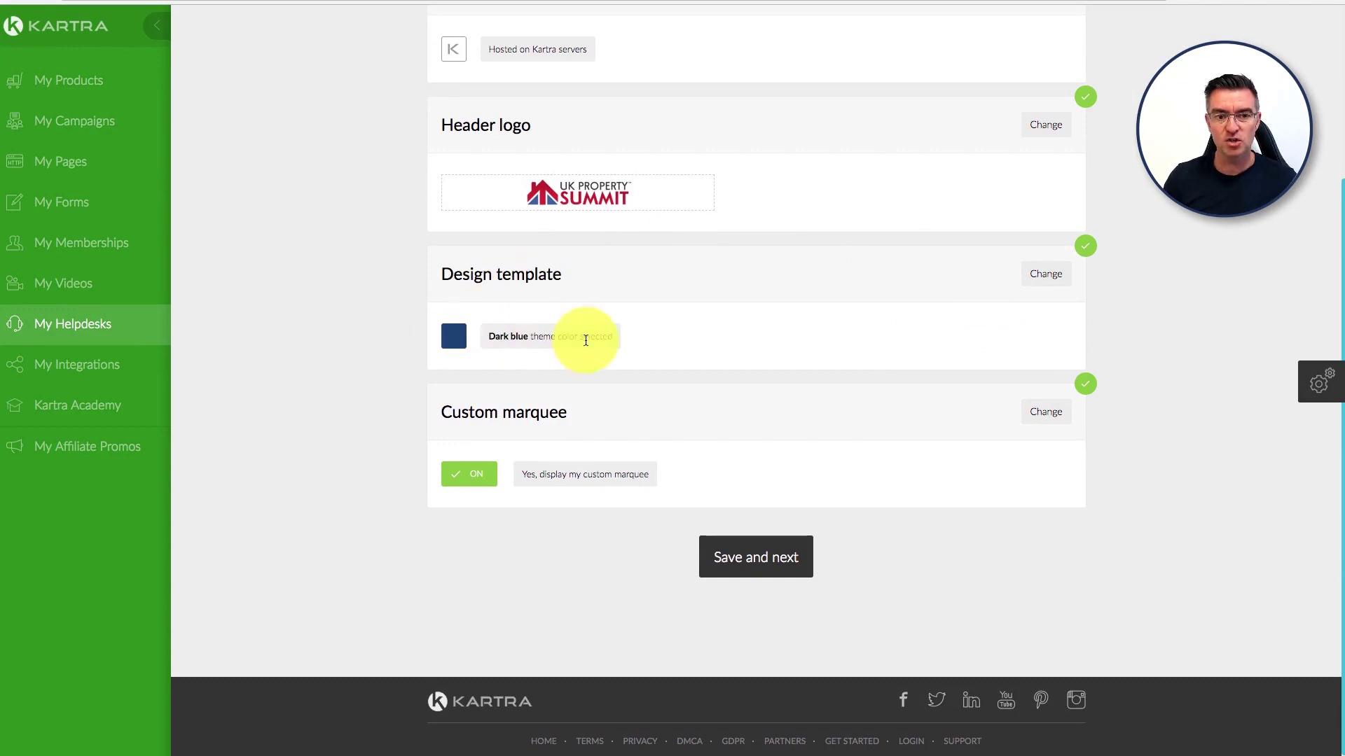
{"action": "scroll", "coordinate": [757, 431], "scroll_direction": "up", "scroll_amount": 5}
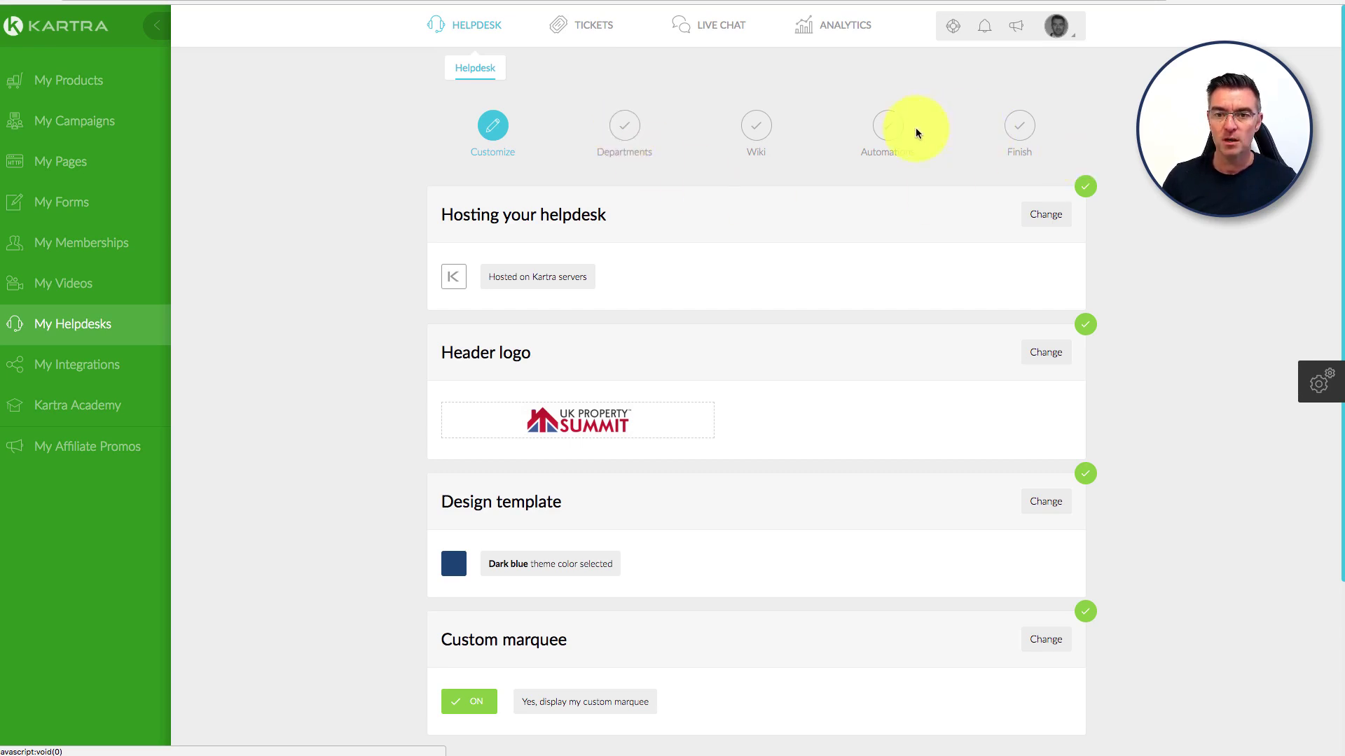
{"action": "mouse_move", "coordinate": [585, 29]}
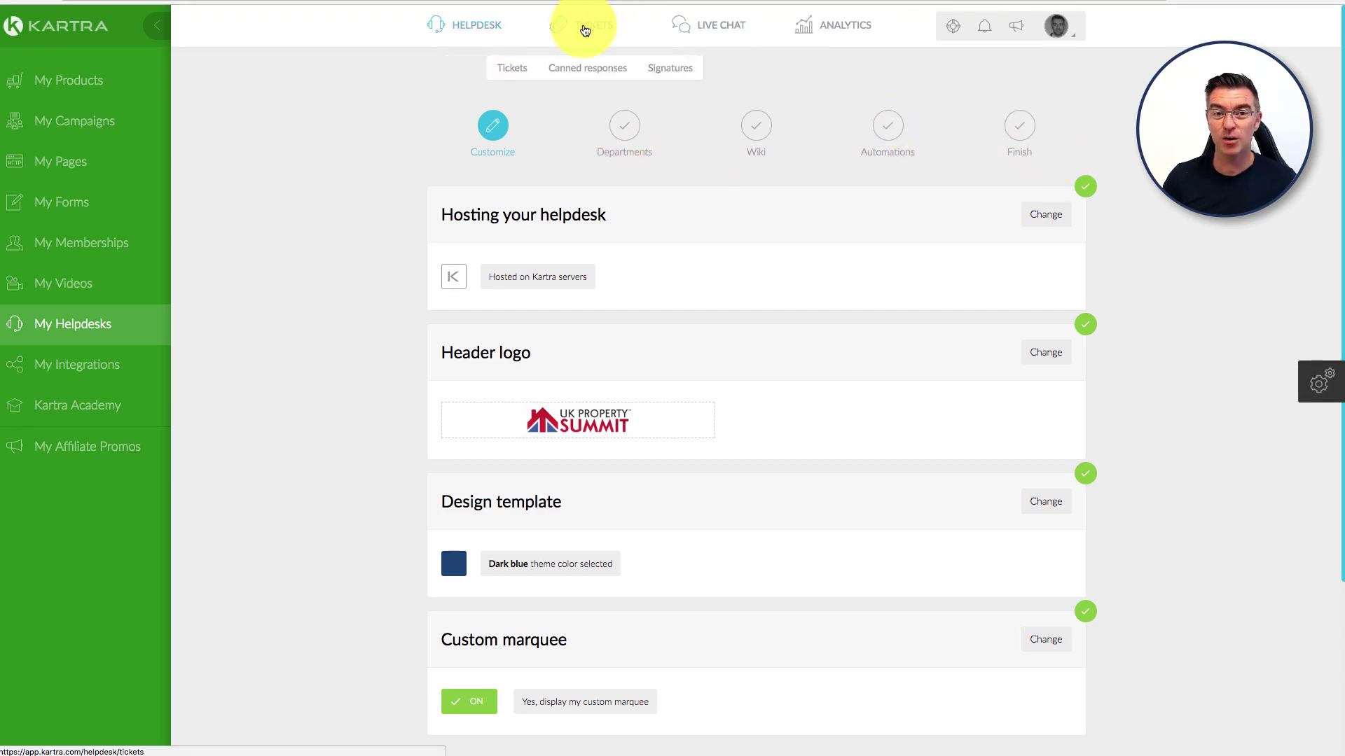
{"action": "mouse_move", "coordinate": [709, 26]}
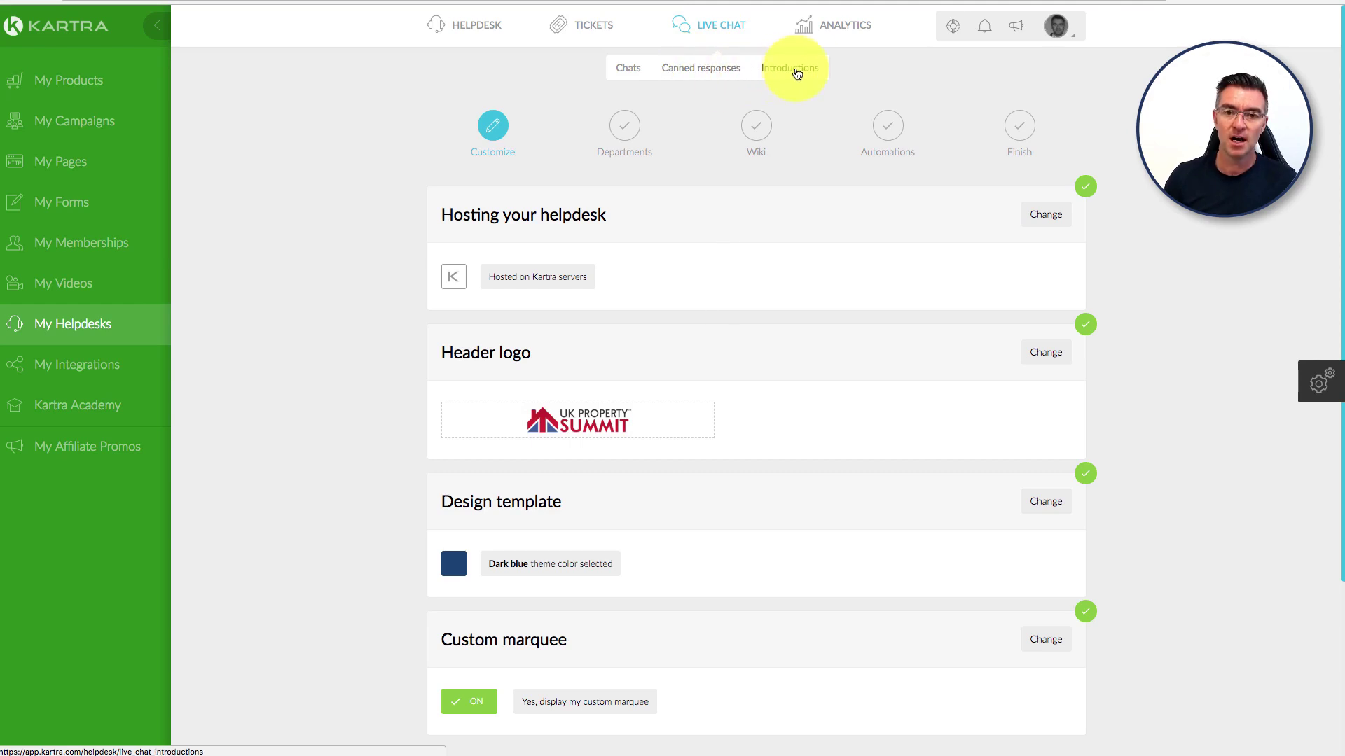
- Open the helpdesk analytics and chart the agent responses followed by the average response time
{"action": "mouse_move", "coordinate": [837, 26]}
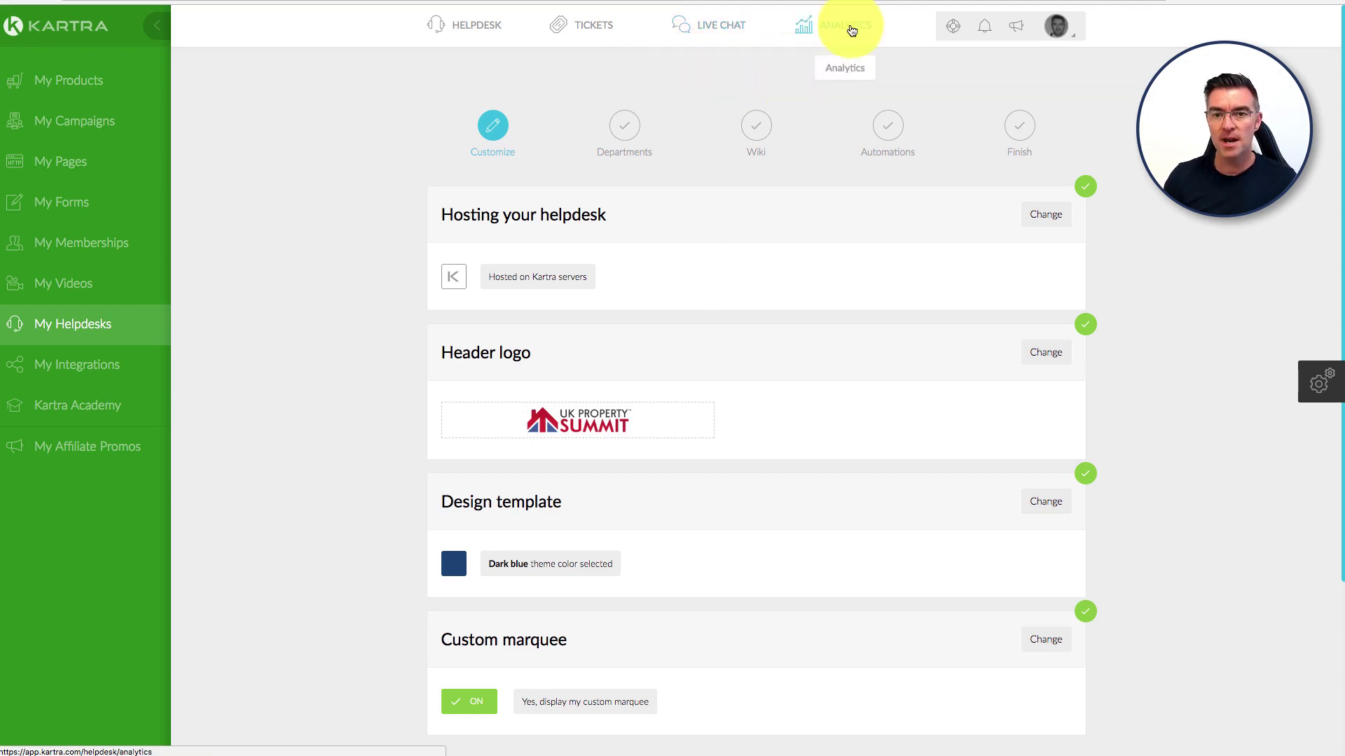
{"action": "left_click", "coordinate": [842, 70]}
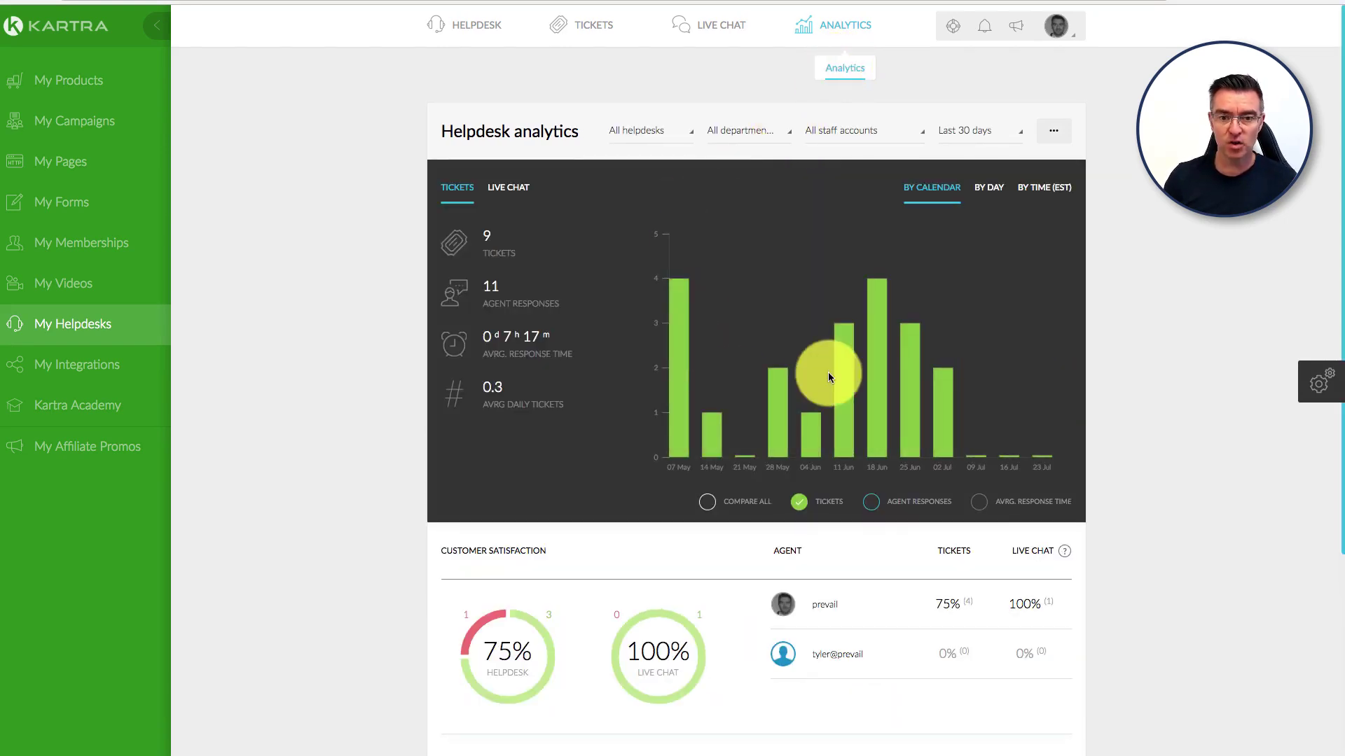
{"action": "scroll", "coordinate": [792, 393], "scroll_direction": "down", "scroll_amount": 1}
{"action": "scroll", "coordinate": [794, 396], "scroll_direction": "down", "scroll_amount": 1}
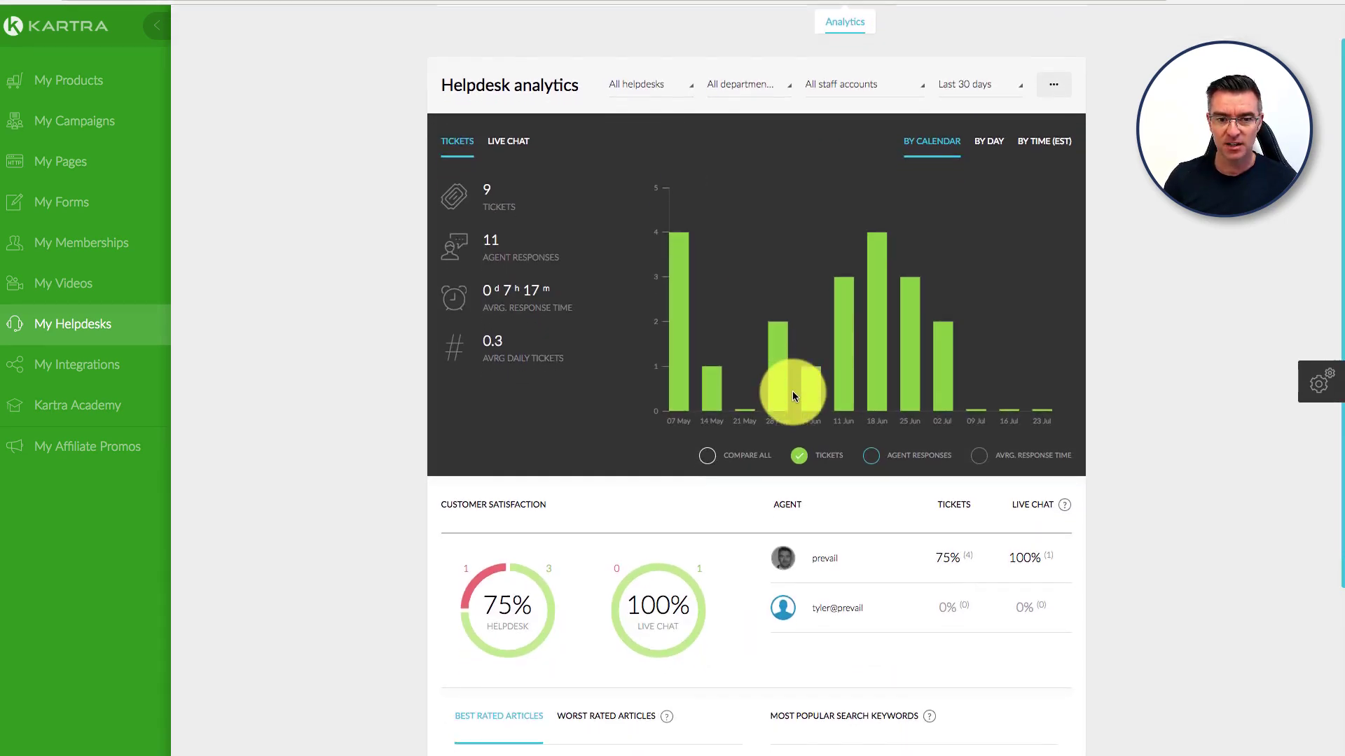
{"action": "left_click", "coordinate": [870, 444]}
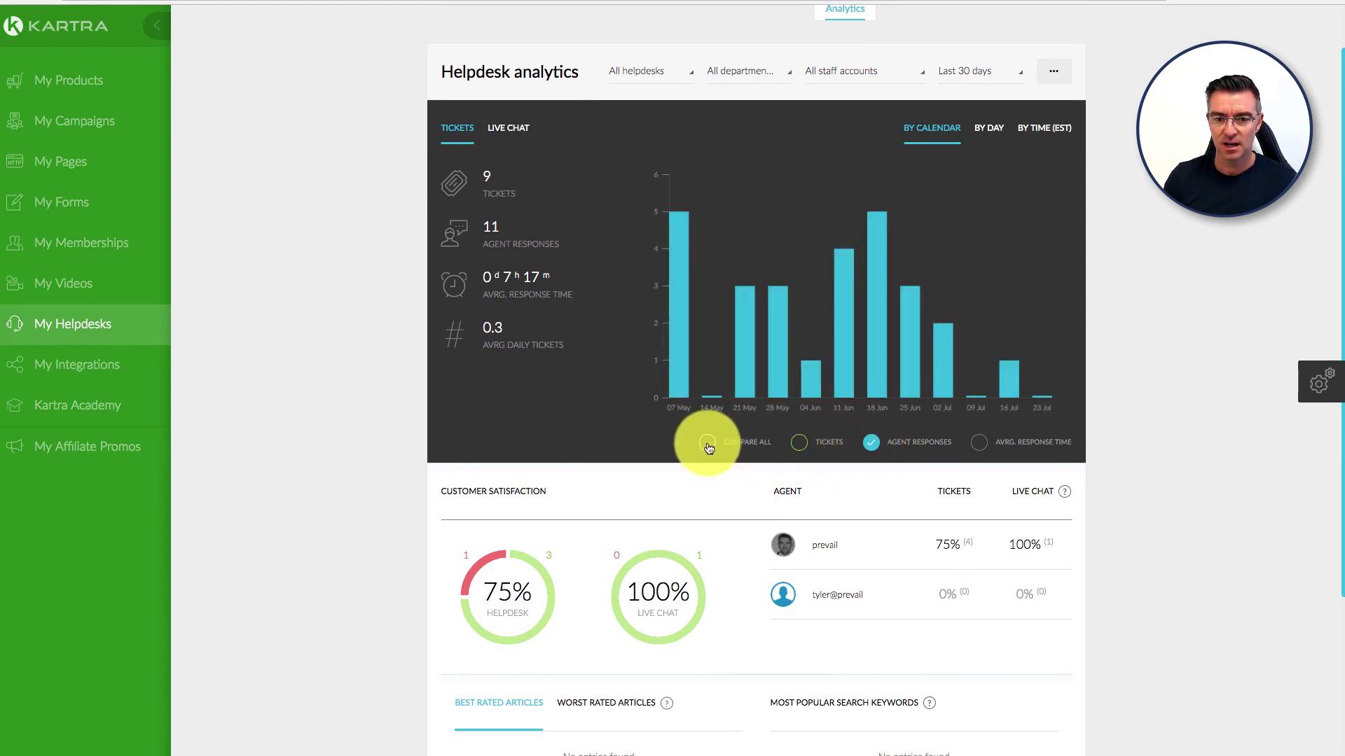
{"action": "left_click", "coordinate": [986, 442]}
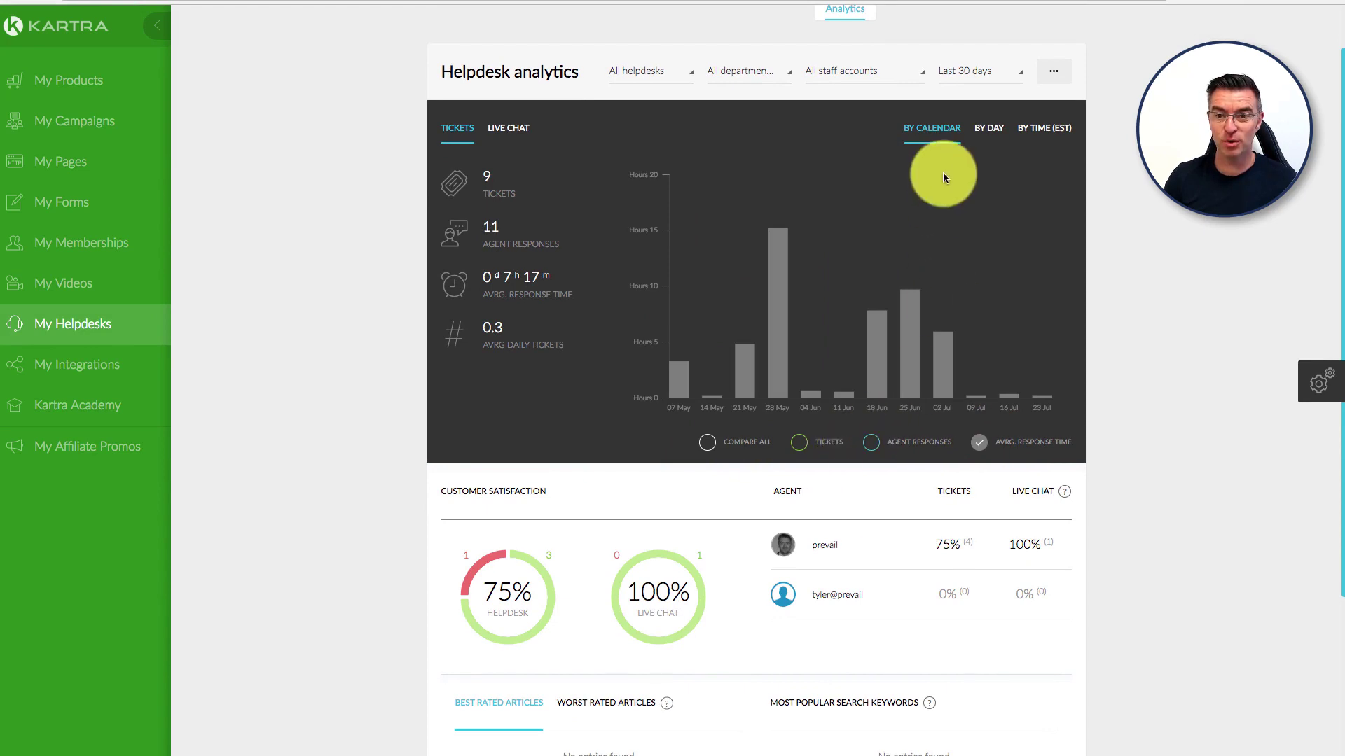
- Inspect the average response time of individual dates on the chart and look over the remaining helpdesk statistics
{"action": "mouse_move", "coordinate": [911, 318]}
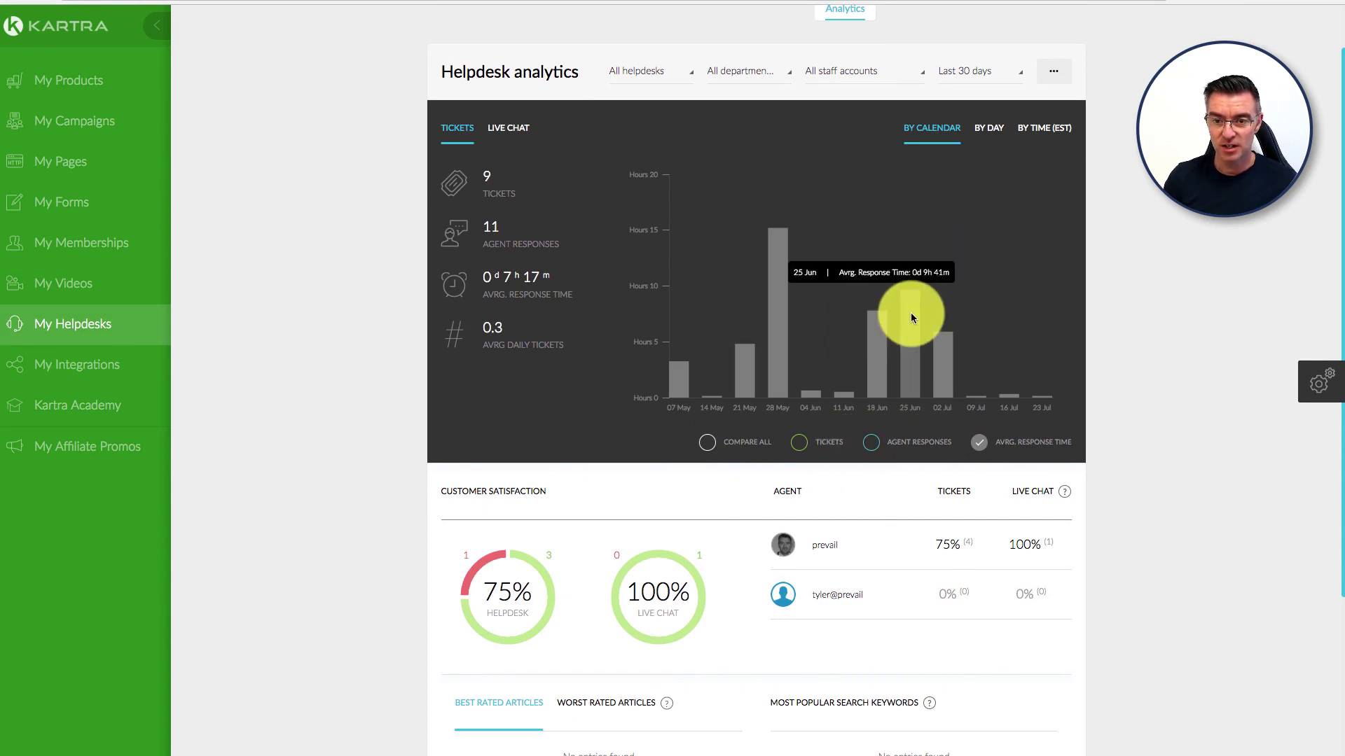
{"action": "mouse_move", "coordinate": [940, 355]}
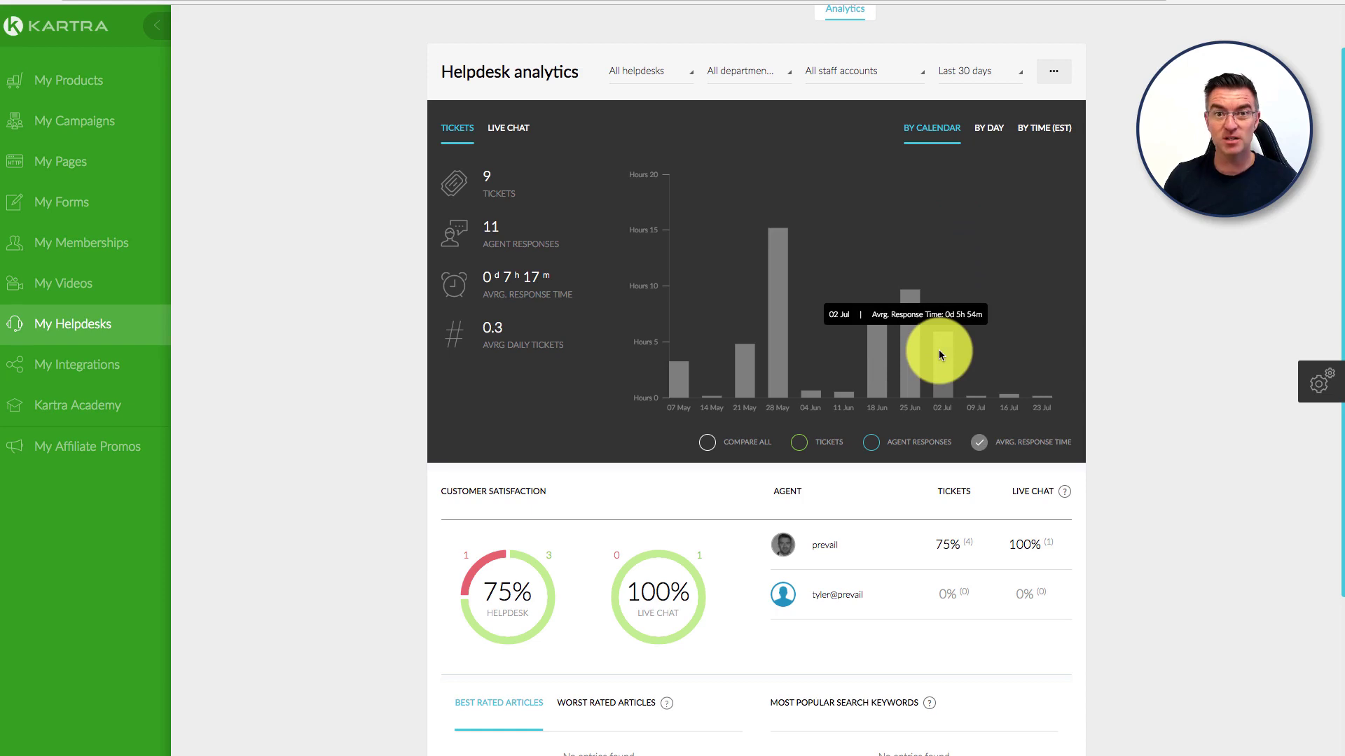
{"action": "mouse_move", "coordinate": [775, 342]}
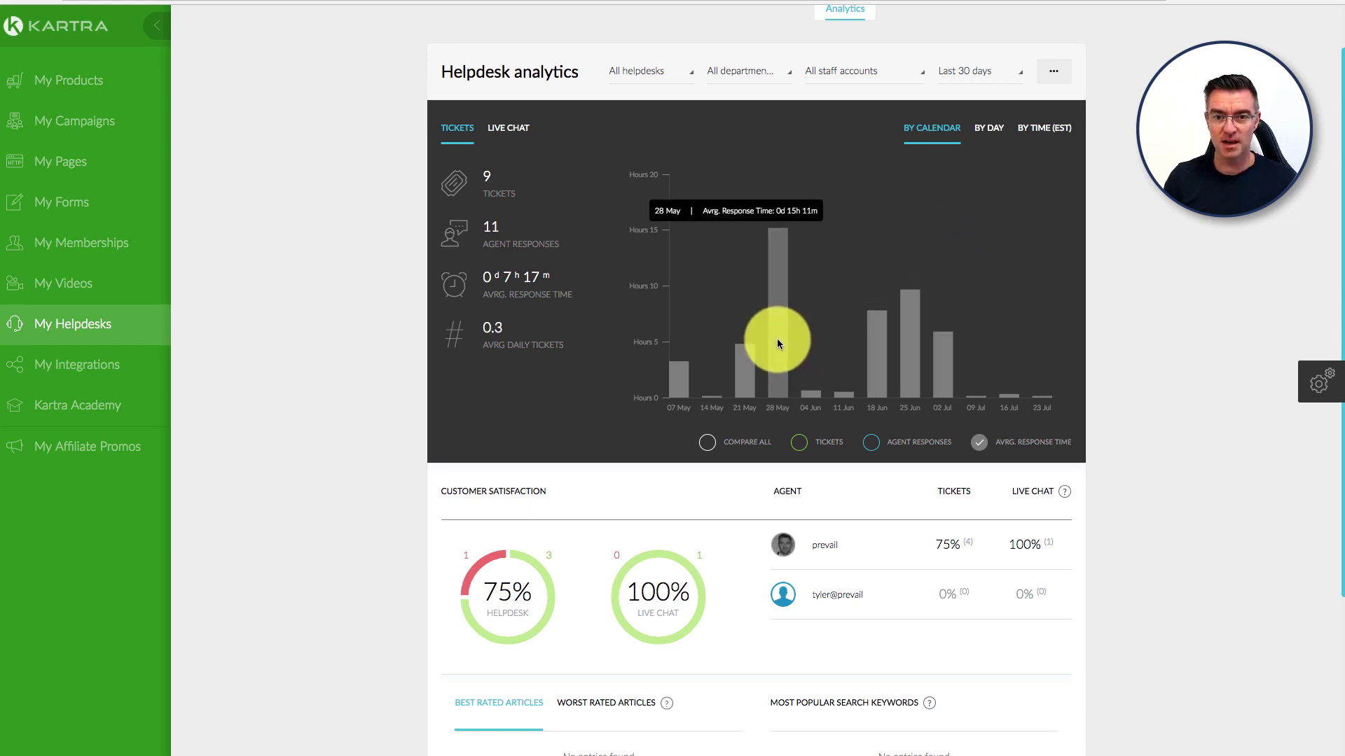
{"action": "scroll", "coordinate": [782, 339], "scroll_direction": "down", "scroll_amount": 3}
{"action": "scroll", "coordinate": [939, 330], "scroll_direction": "up", "scroll_amount": 4}
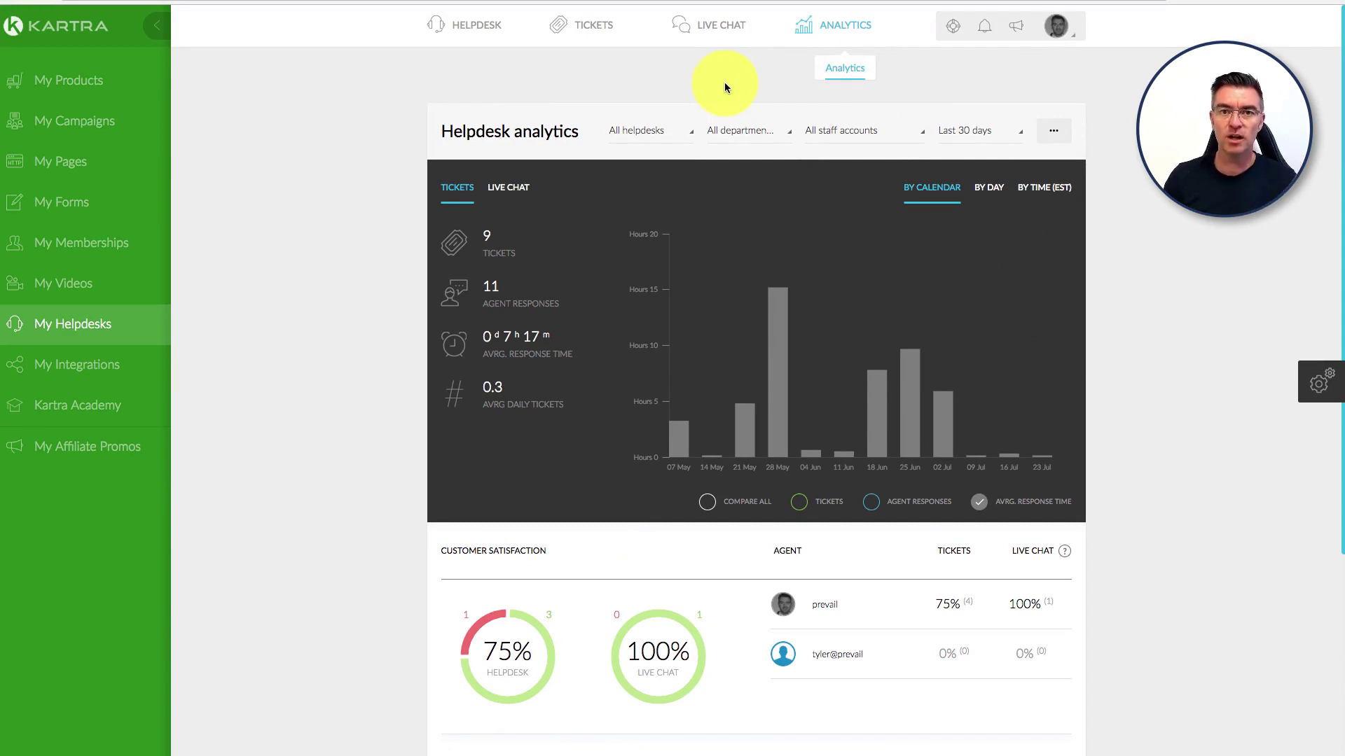
{"action": "left_click", "coordinate": [322, 157]}
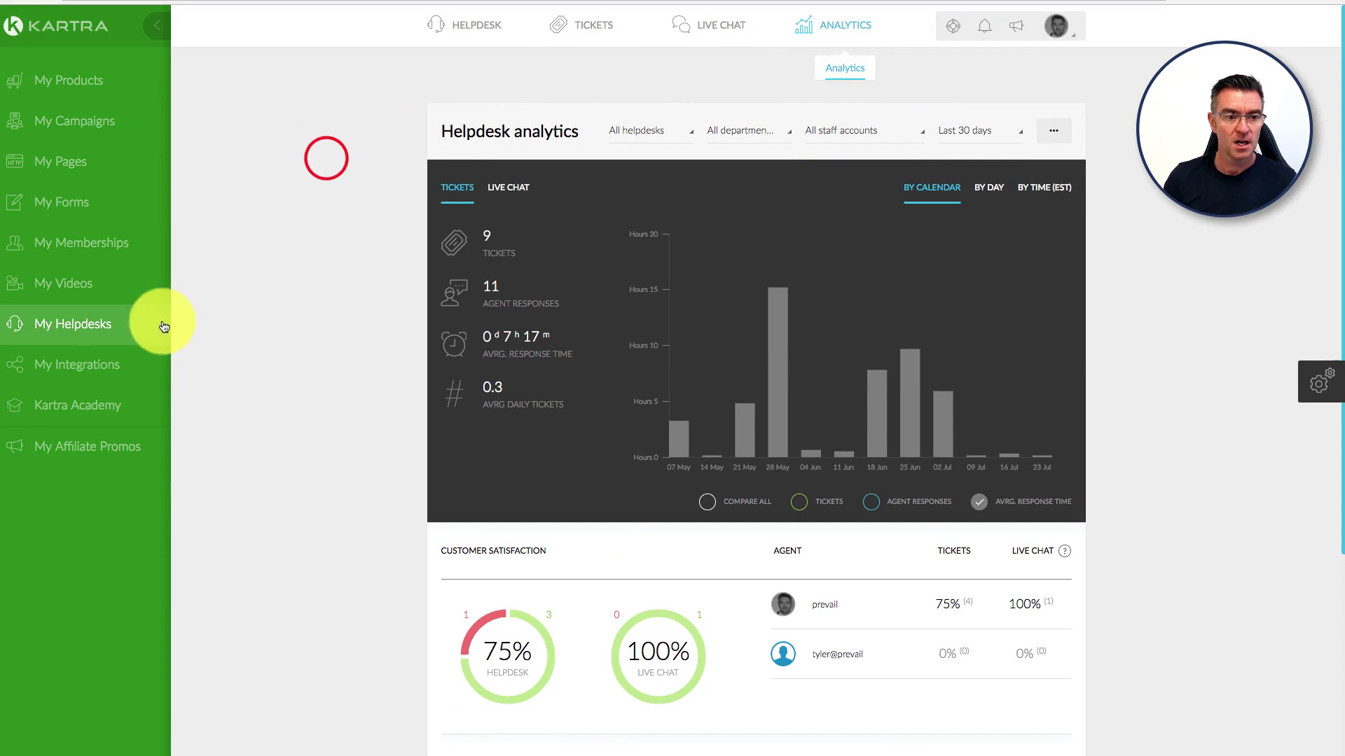
- Open the integrations overview and browse the supported third-party apps from KartraMail and Stripe through to Zapier
{"action": "left_click", "coordinate": [81, 371]}
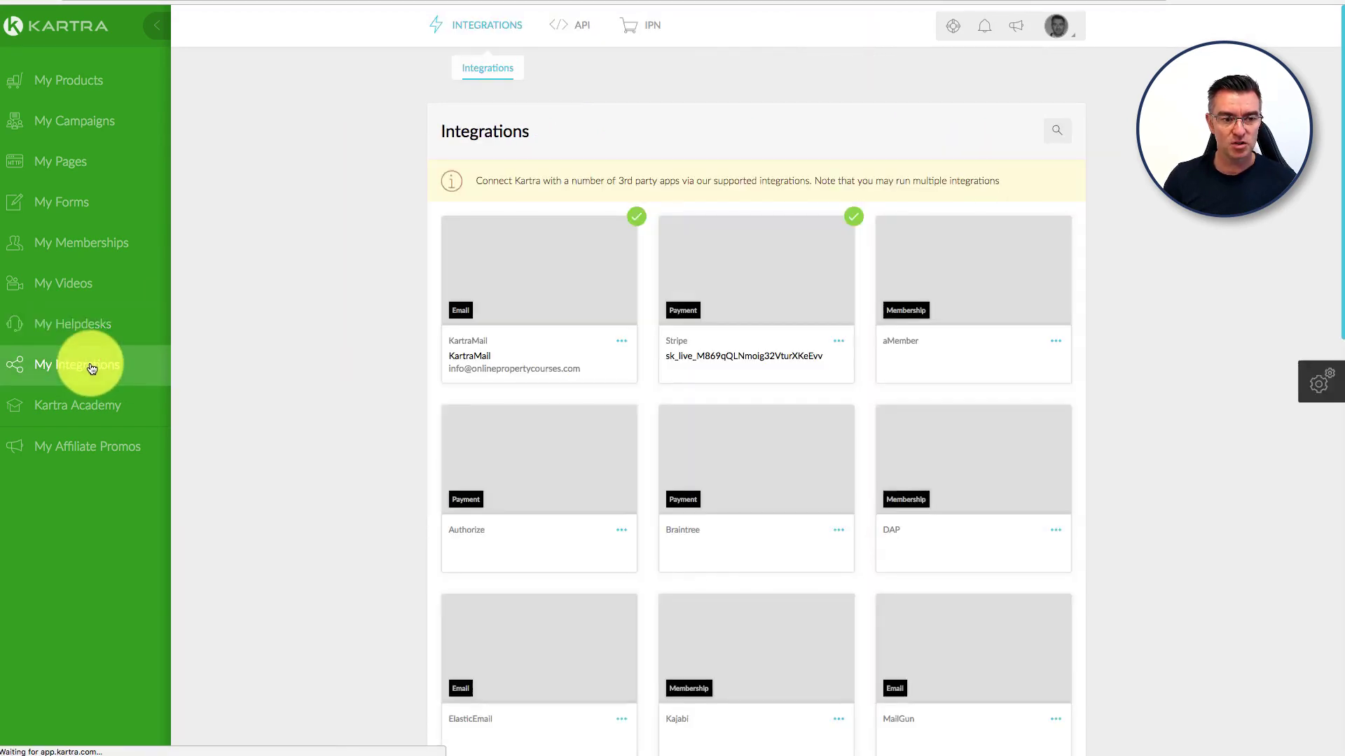
{"action": "scroll", "coordinate": [1015, 402], "scroll_direction": "down", "scroll_amount": 3}
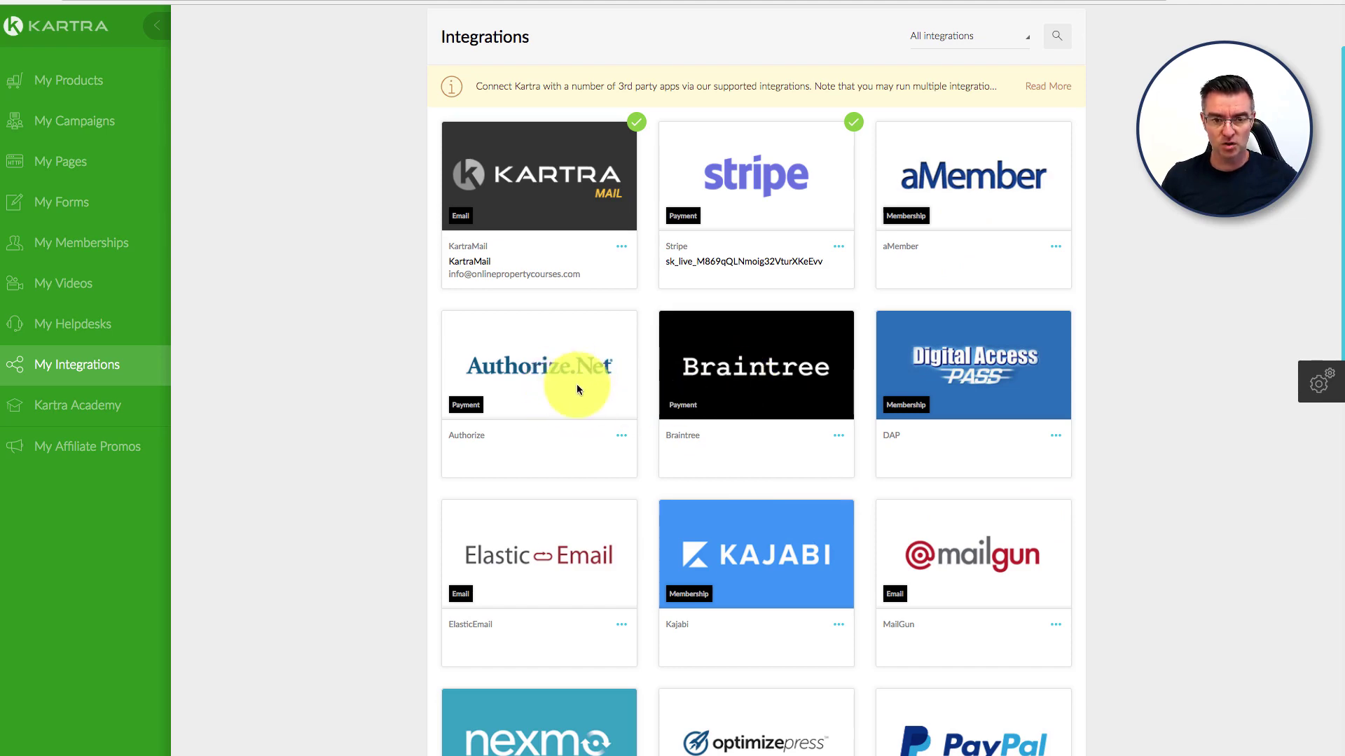
{"action": "scroll", "coordinate": [981, 385], "scroll_direction": "down", "scroll_amount": 3}
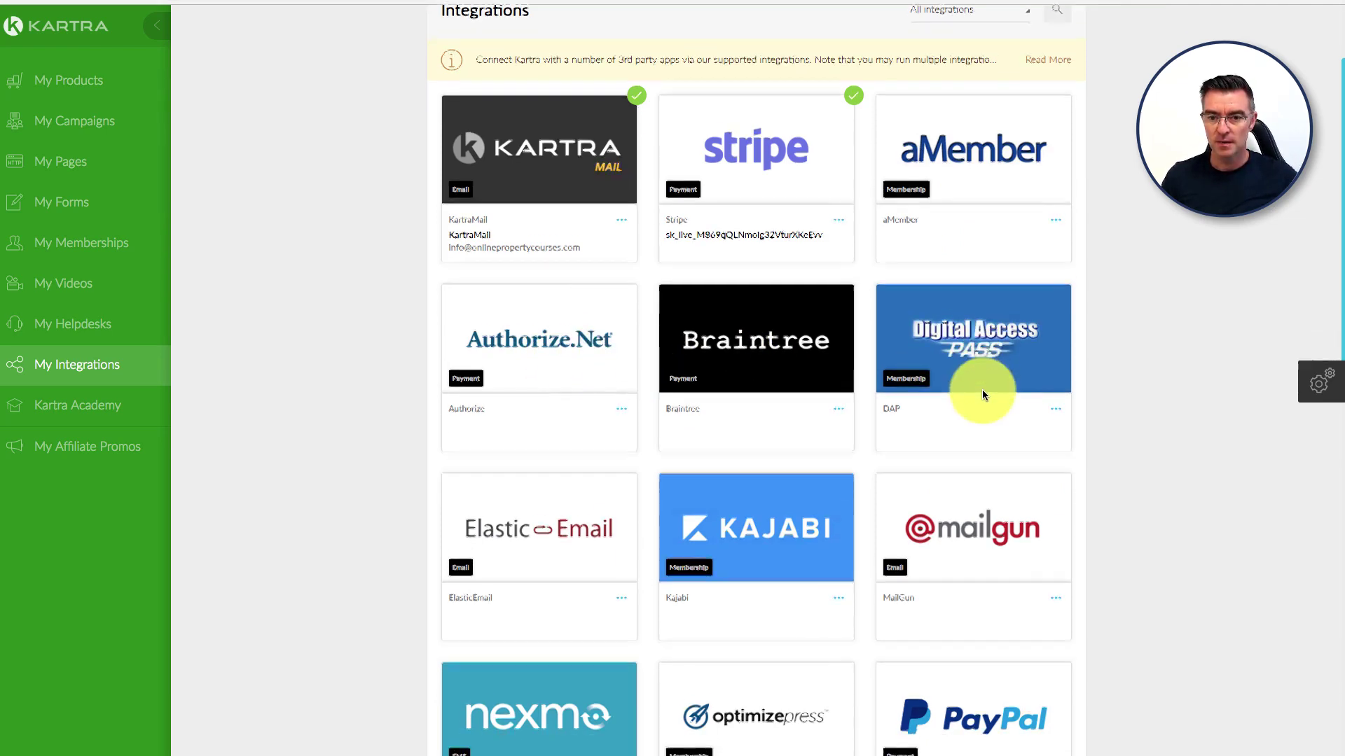
{"action": "scroll", "coordinate": [1016, 252], "scroll_direction": "down", "scroll_amount": 3}
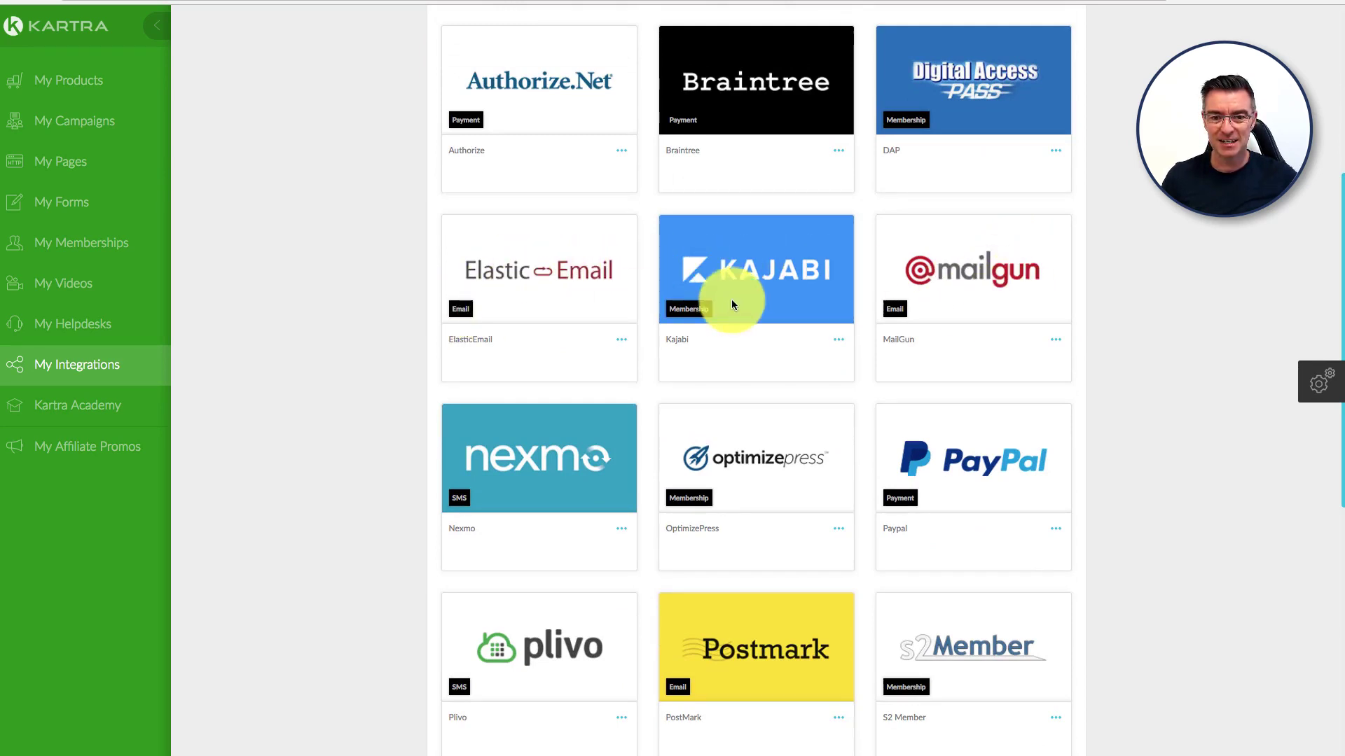
{"action": "scroll", "coordinate": [777, 280], "scroll_direction": "down", "scroll_amount": 2}
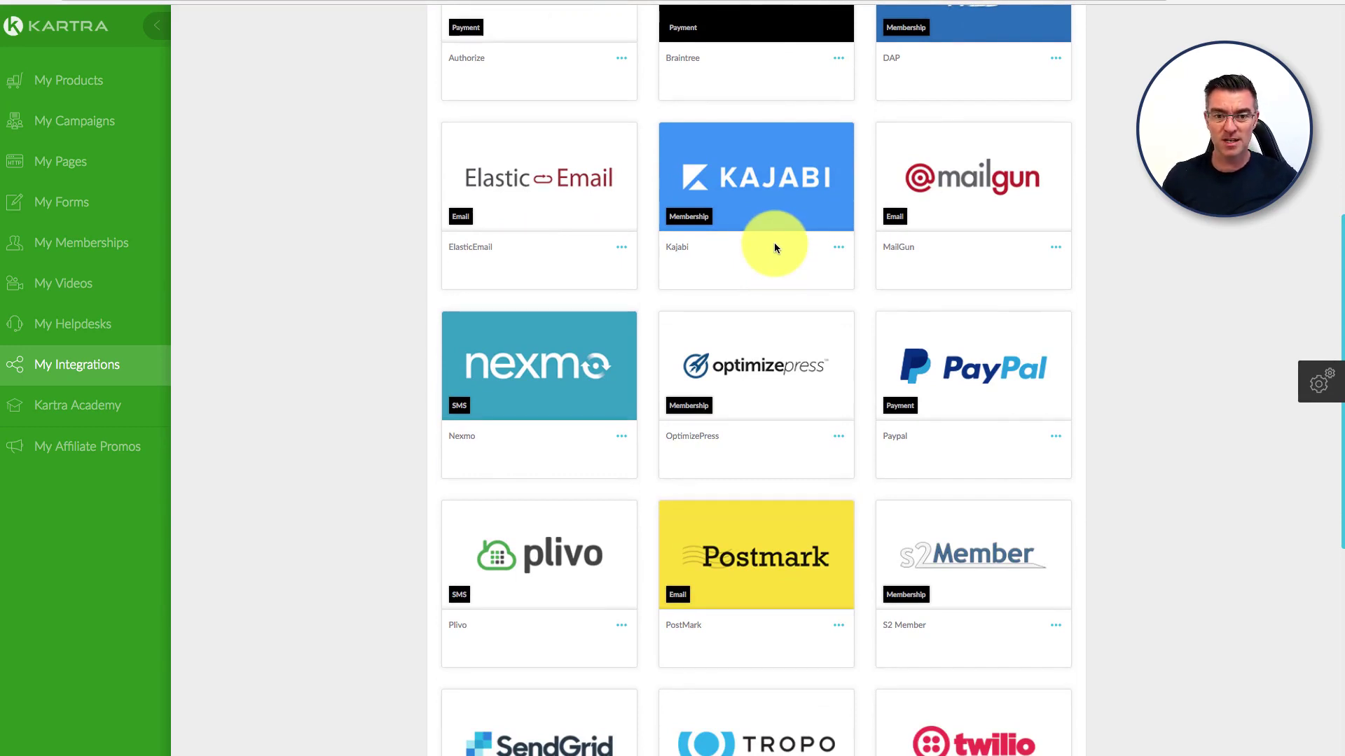
{"action": "scroll", "coordinate": [818, 238], "scroll_direction": "down", "scroll_amount": 4}
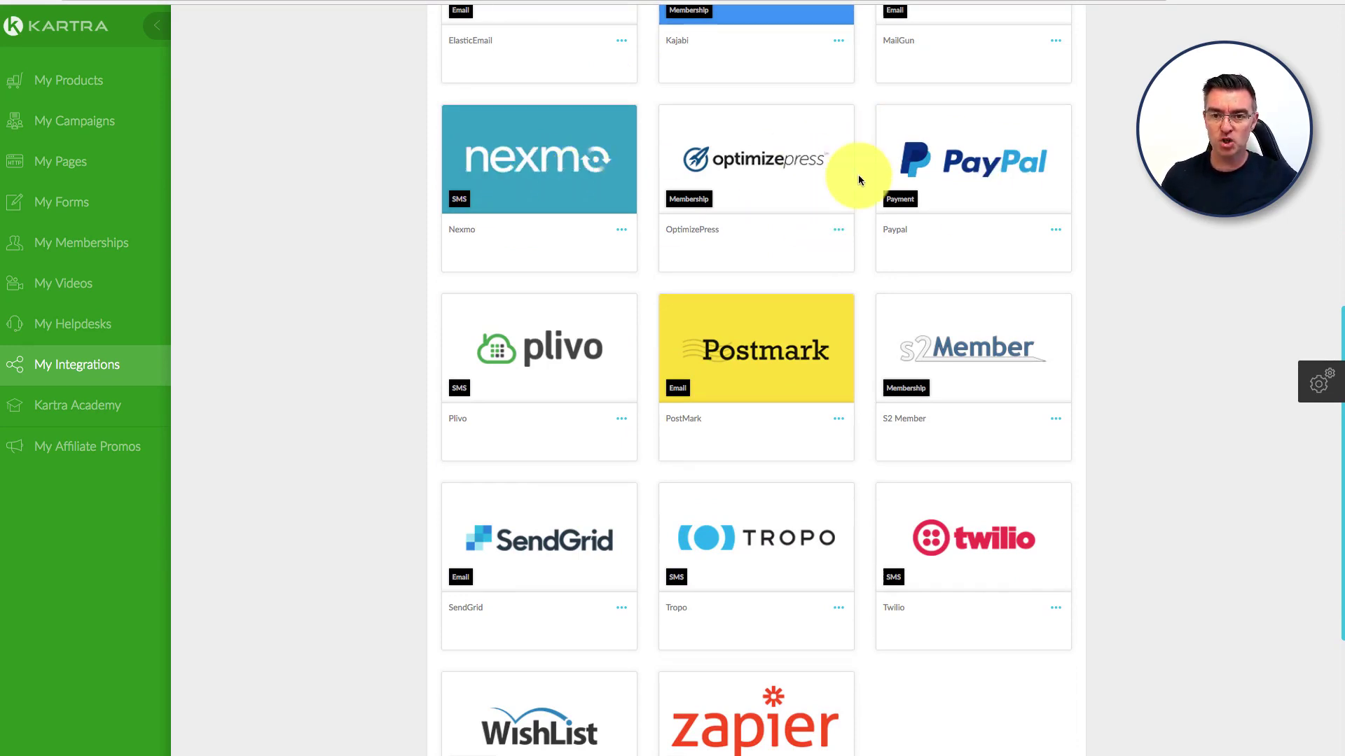
{"action": "scroll", "coordinate": [914, 382], "scroll_direction": "down", "scroll_amount": 5}
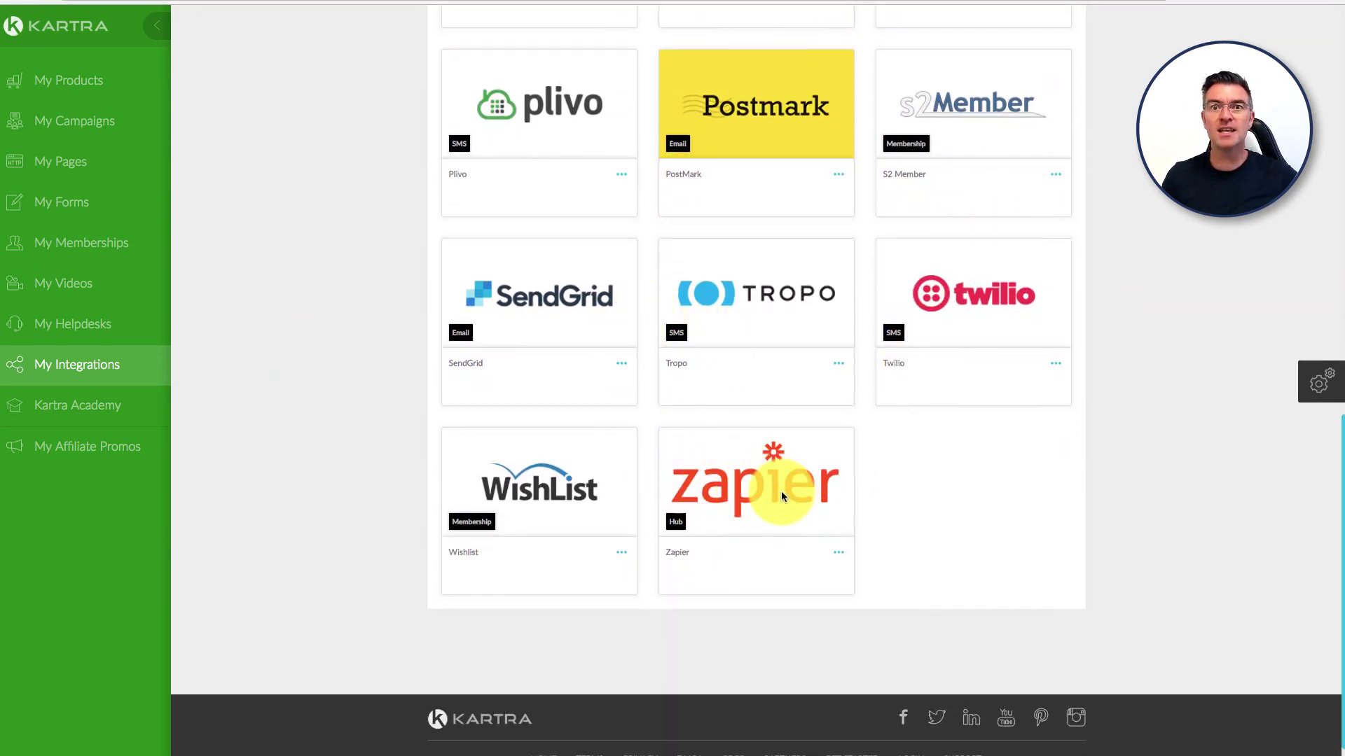
{"action": "scroll", "coordinate": [803, 517], "scroll_direction": "up", "scroll_amount": 1}
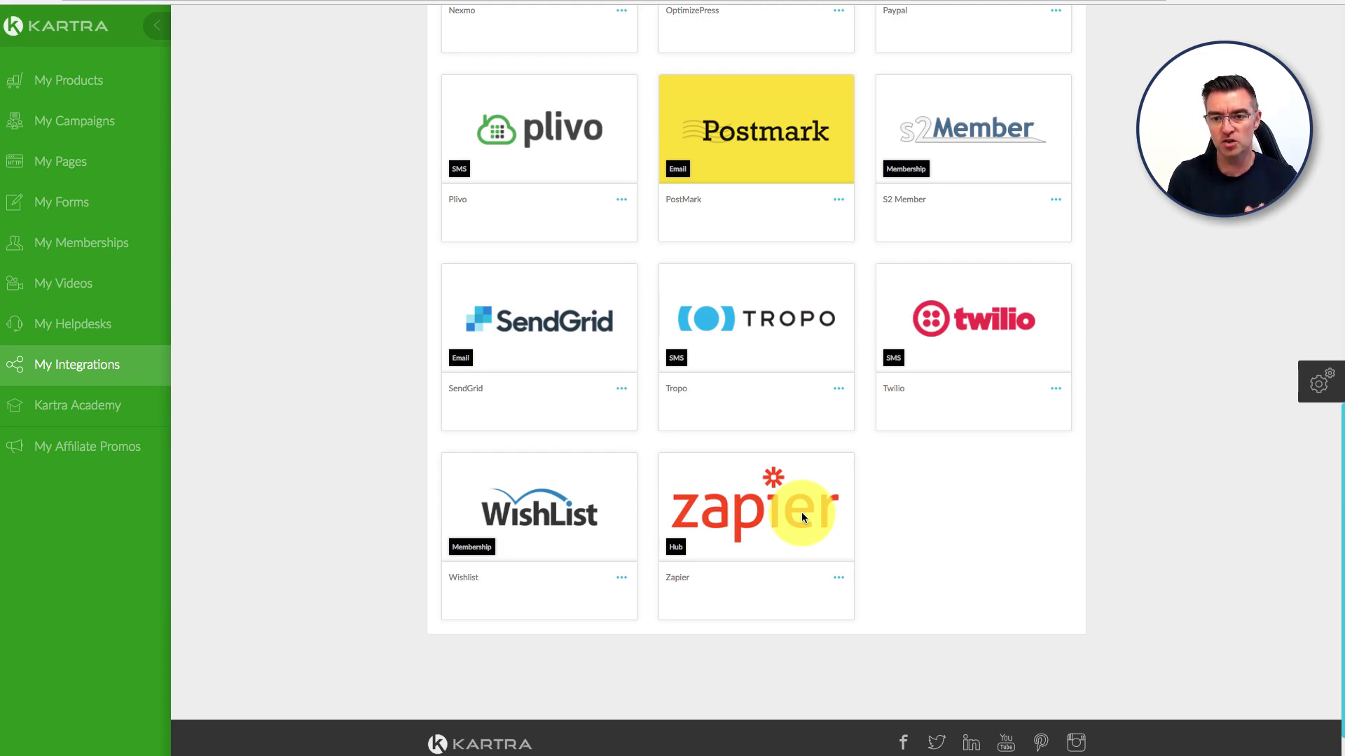
{"action": "scroll", "coordinate": [801, 517], "scroll_direction": "down", "scroll_amount": 1}
{"action": "scroll", "coordinate": [1029, 348], "scroll_direction": "up", "scroll_amount": 13}
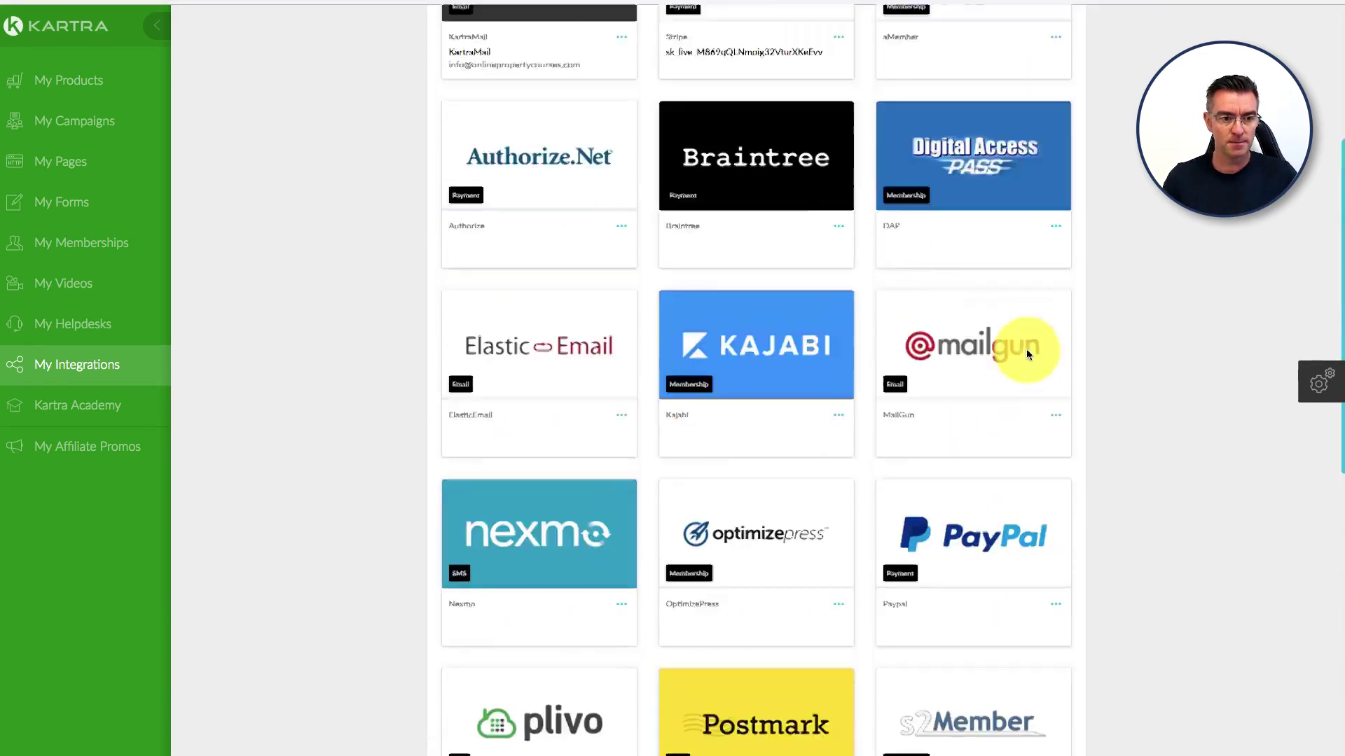
- Check the API options under integrations and view the Instant Payment Notifications page
{"action": "left_click", "coordinate": [306, 258]}
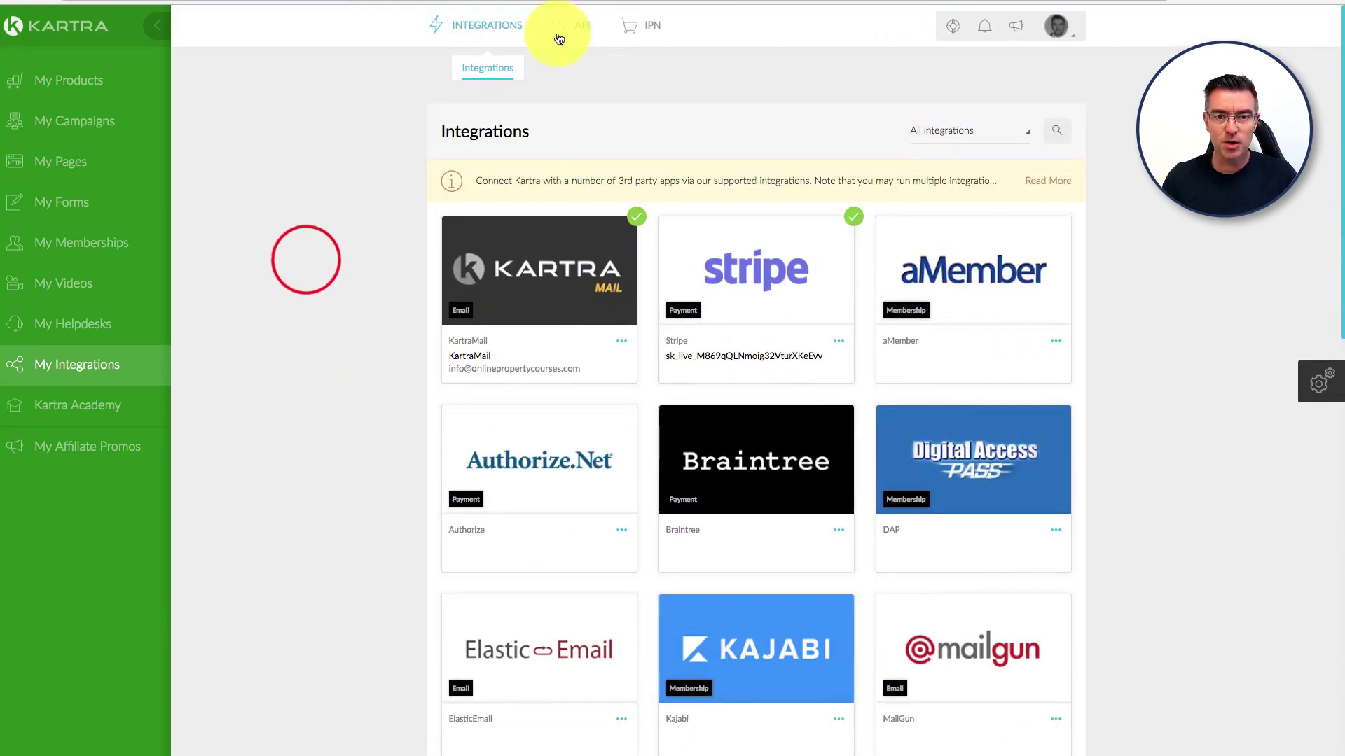
{"action": "mouse_move", "coordinate": [580, 30]}
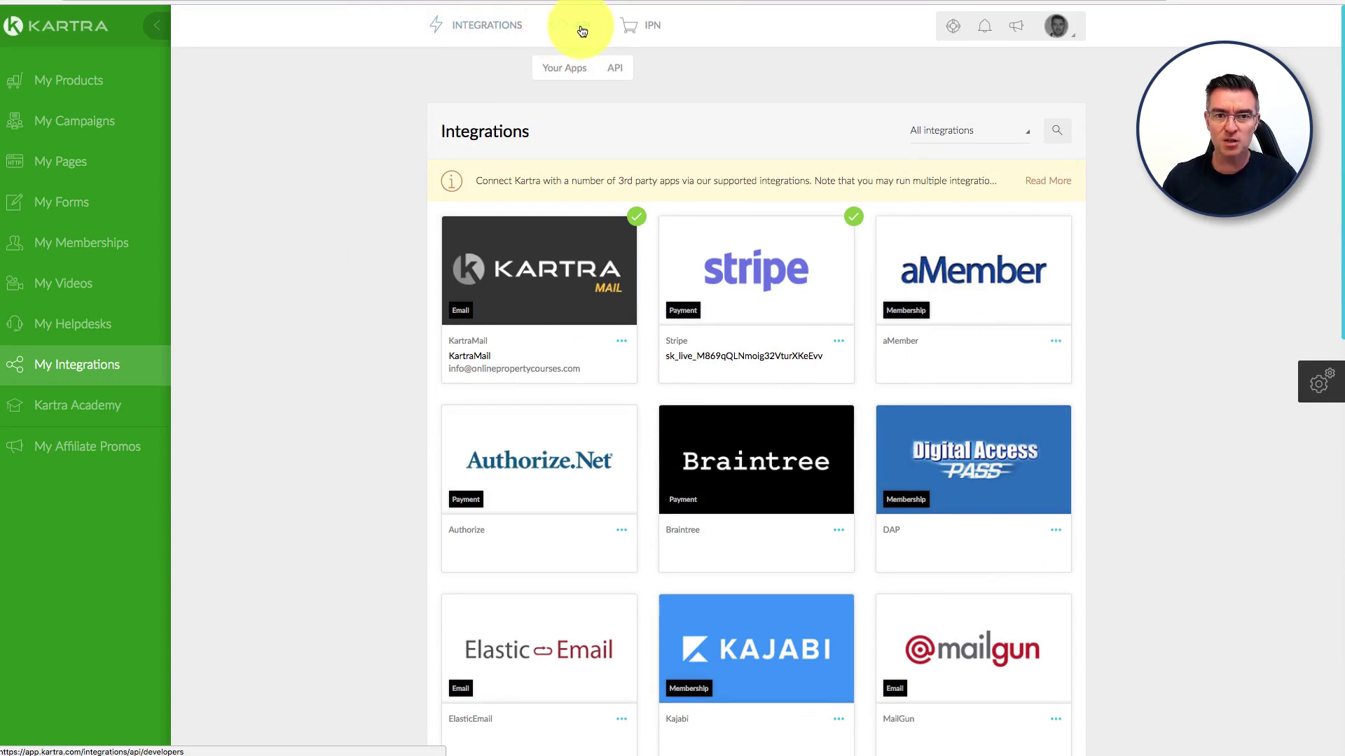
{"action": "left_click", "coordinate": [649, 25]}
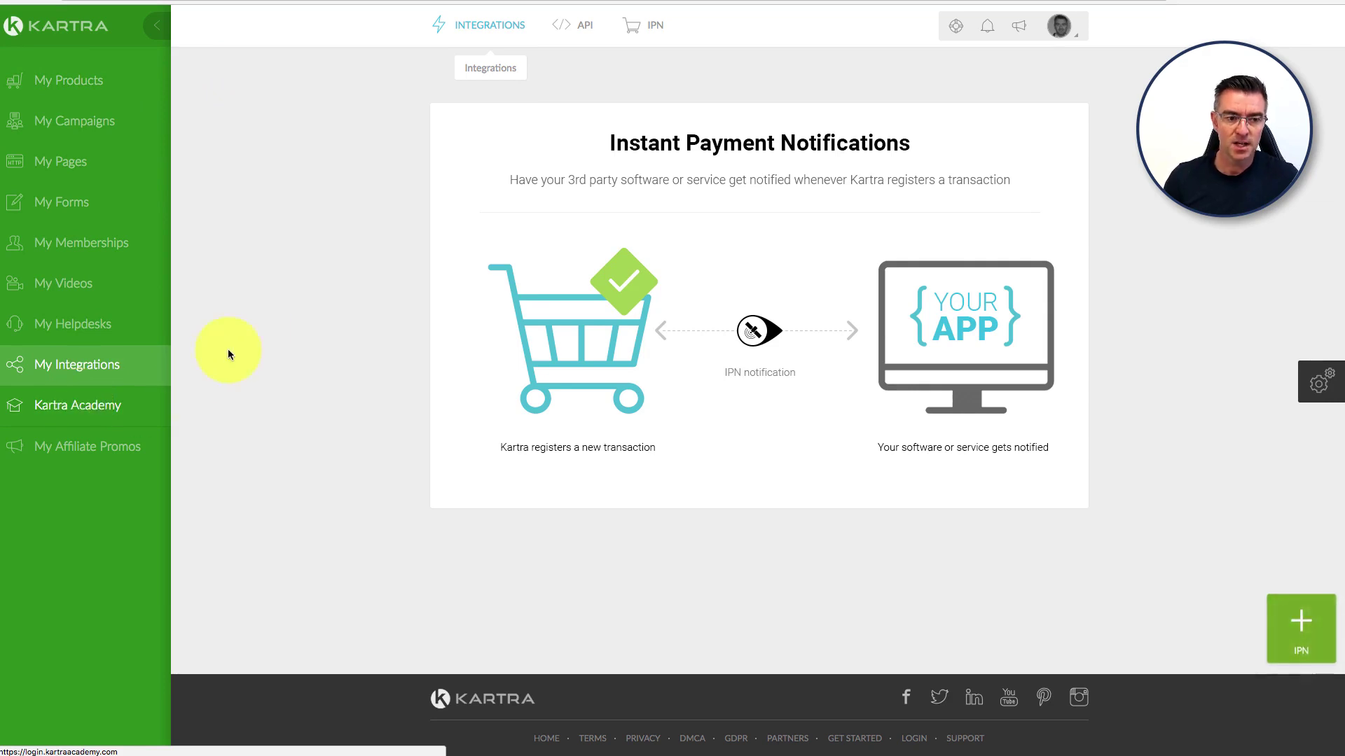
{"action": "left_click", "coordinate": [254, 333]}
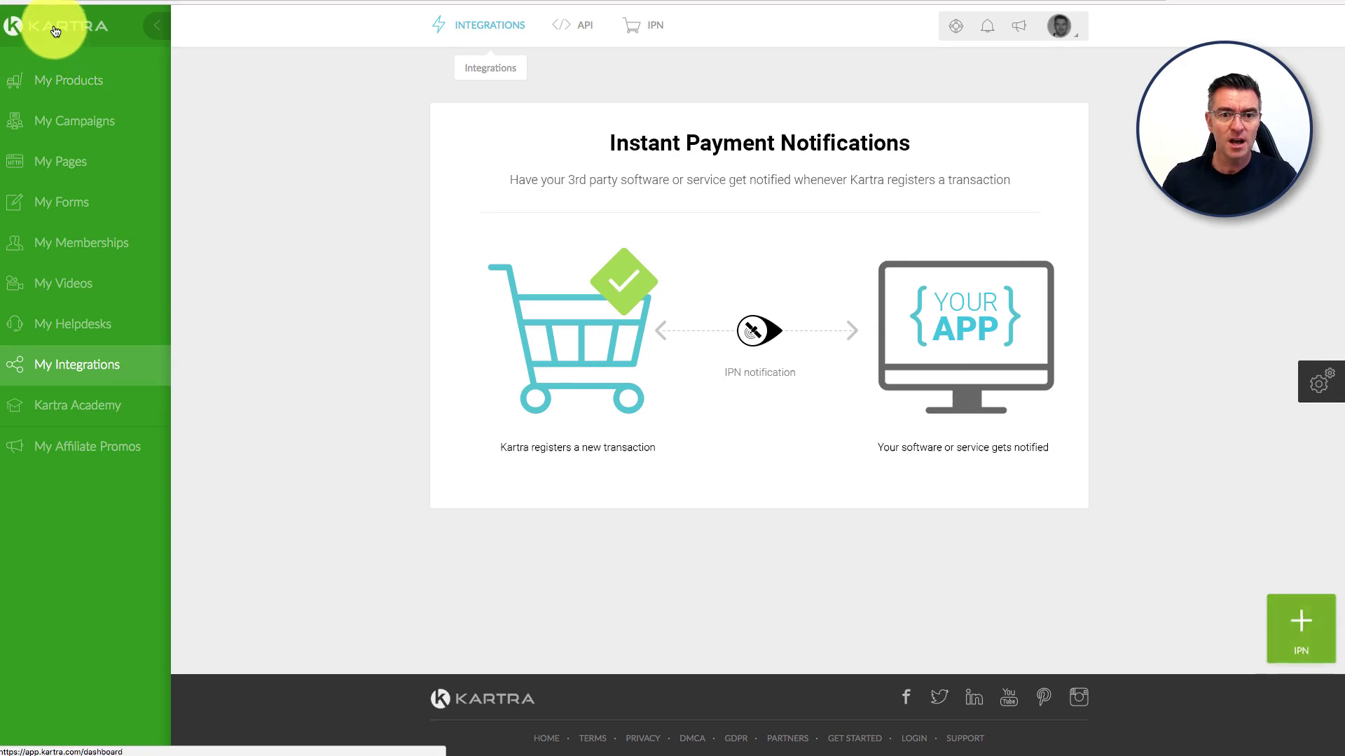
- Revisit the products overview with Buy to Let Blueprint and return to the main dashboard
{"action": "left_click", "coordinate": [61, 84]}
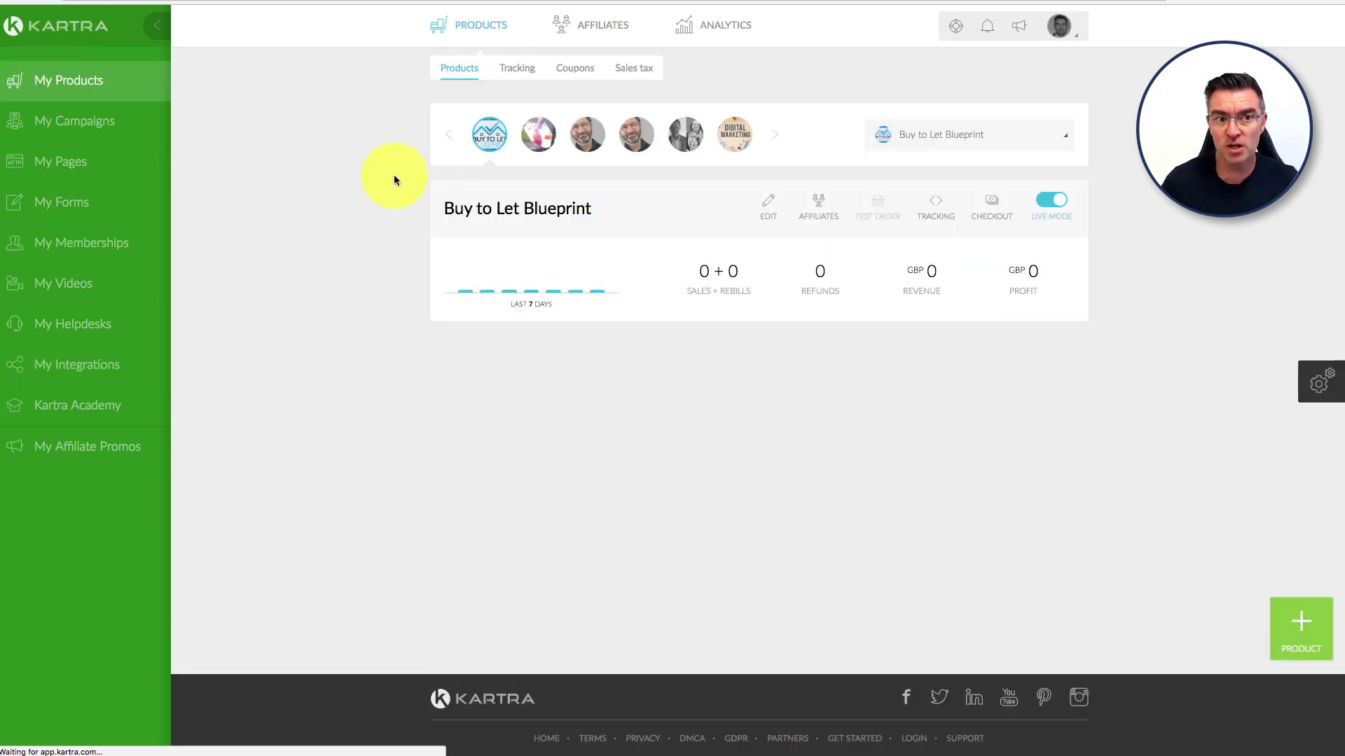
{"action": "left_click", "coordinate": [86, 27]}
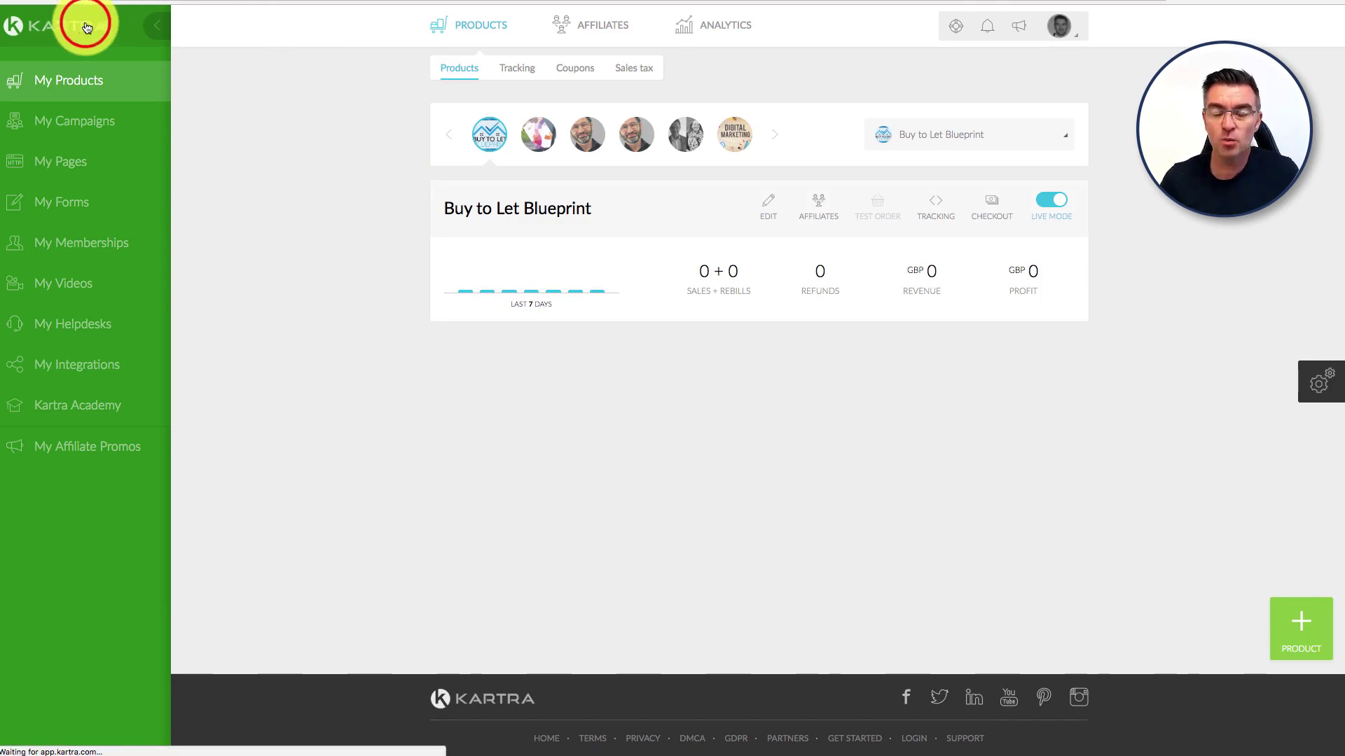